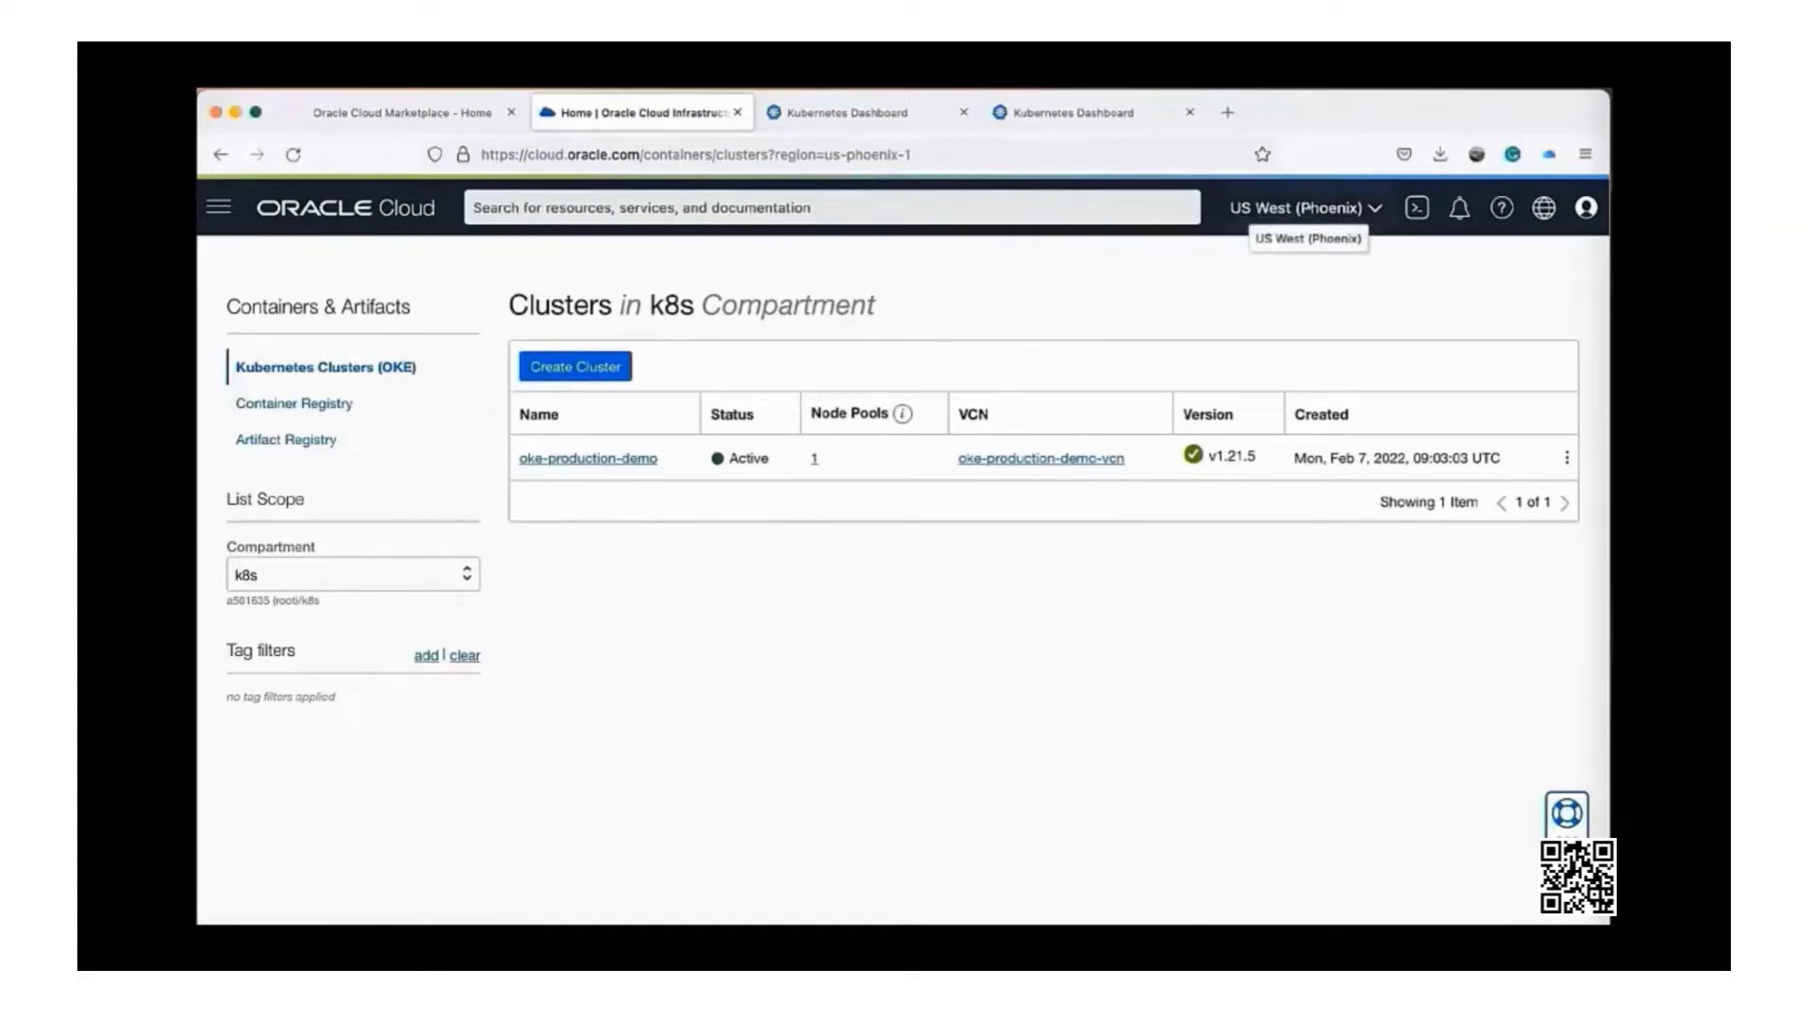
Switch the Kubernetes clusters list of the k8s compartment to the Germany Central (Frankfurt) region
left_click(1302, 208)
left_click(1290, 295)
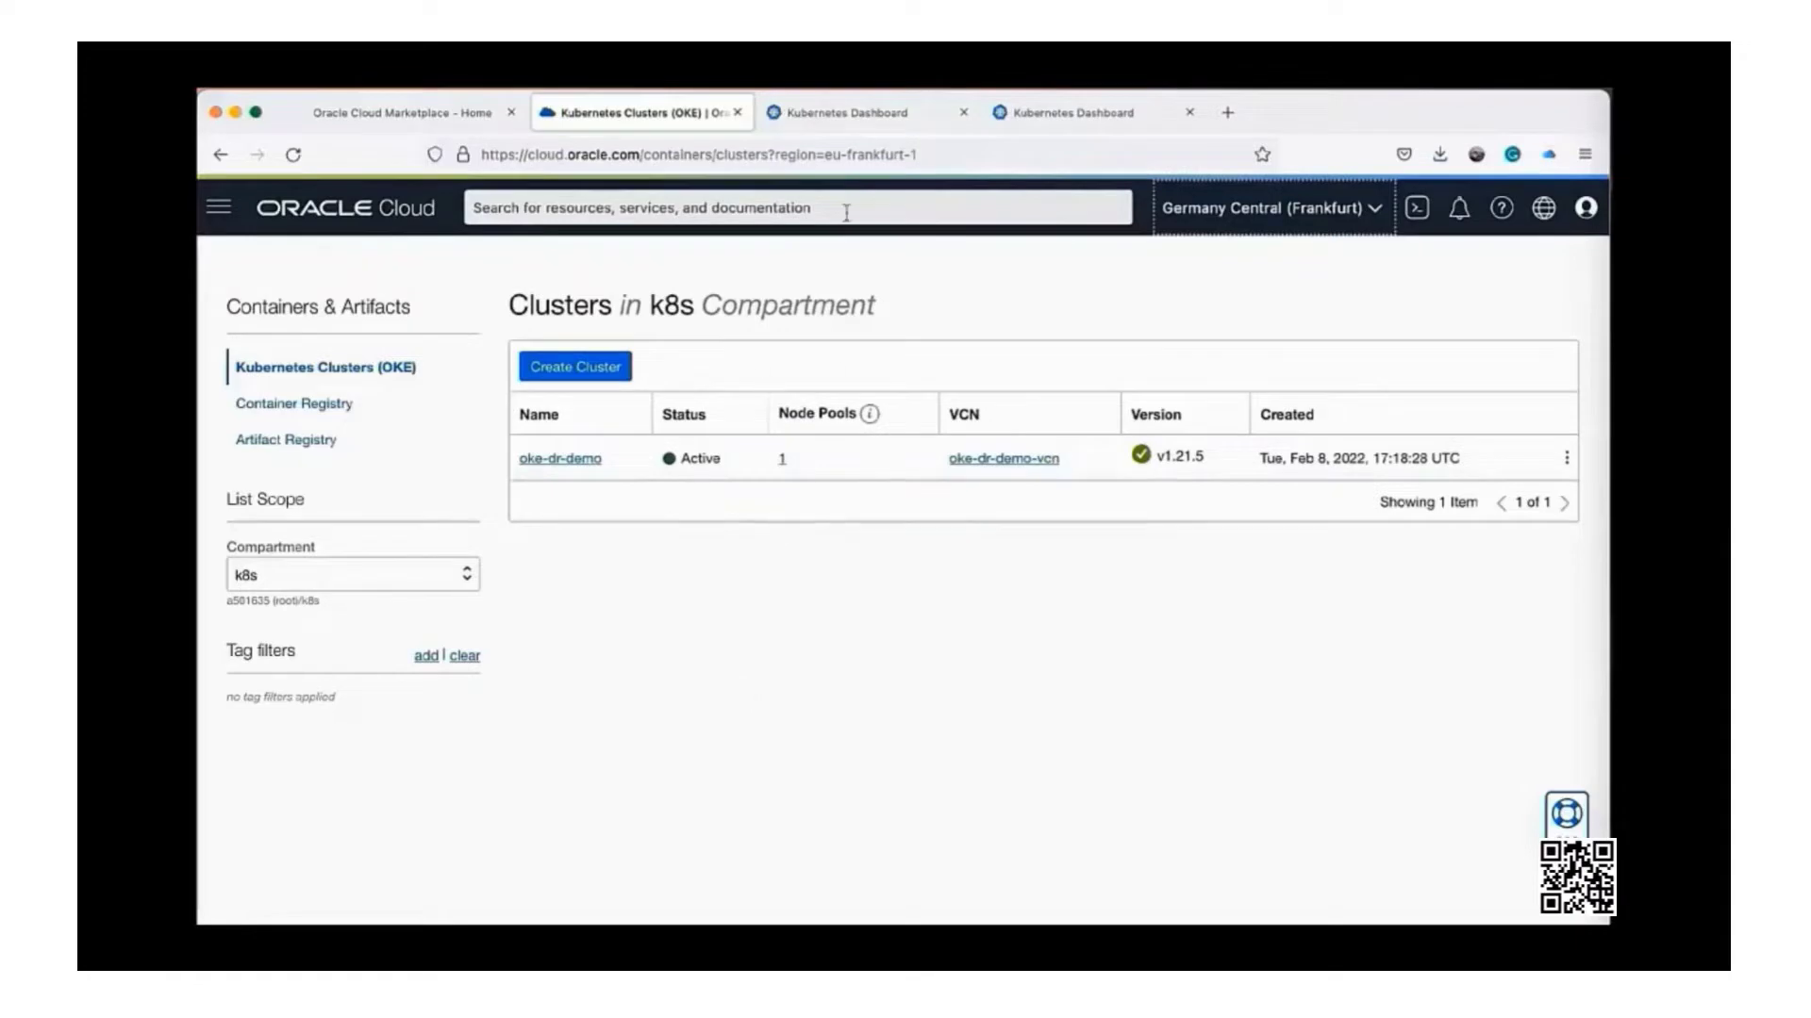
Go to the Kubernetes Dashboard at 129.153.70.205 and show the overview of the bloggerapp namespace
left_click(860, 117)
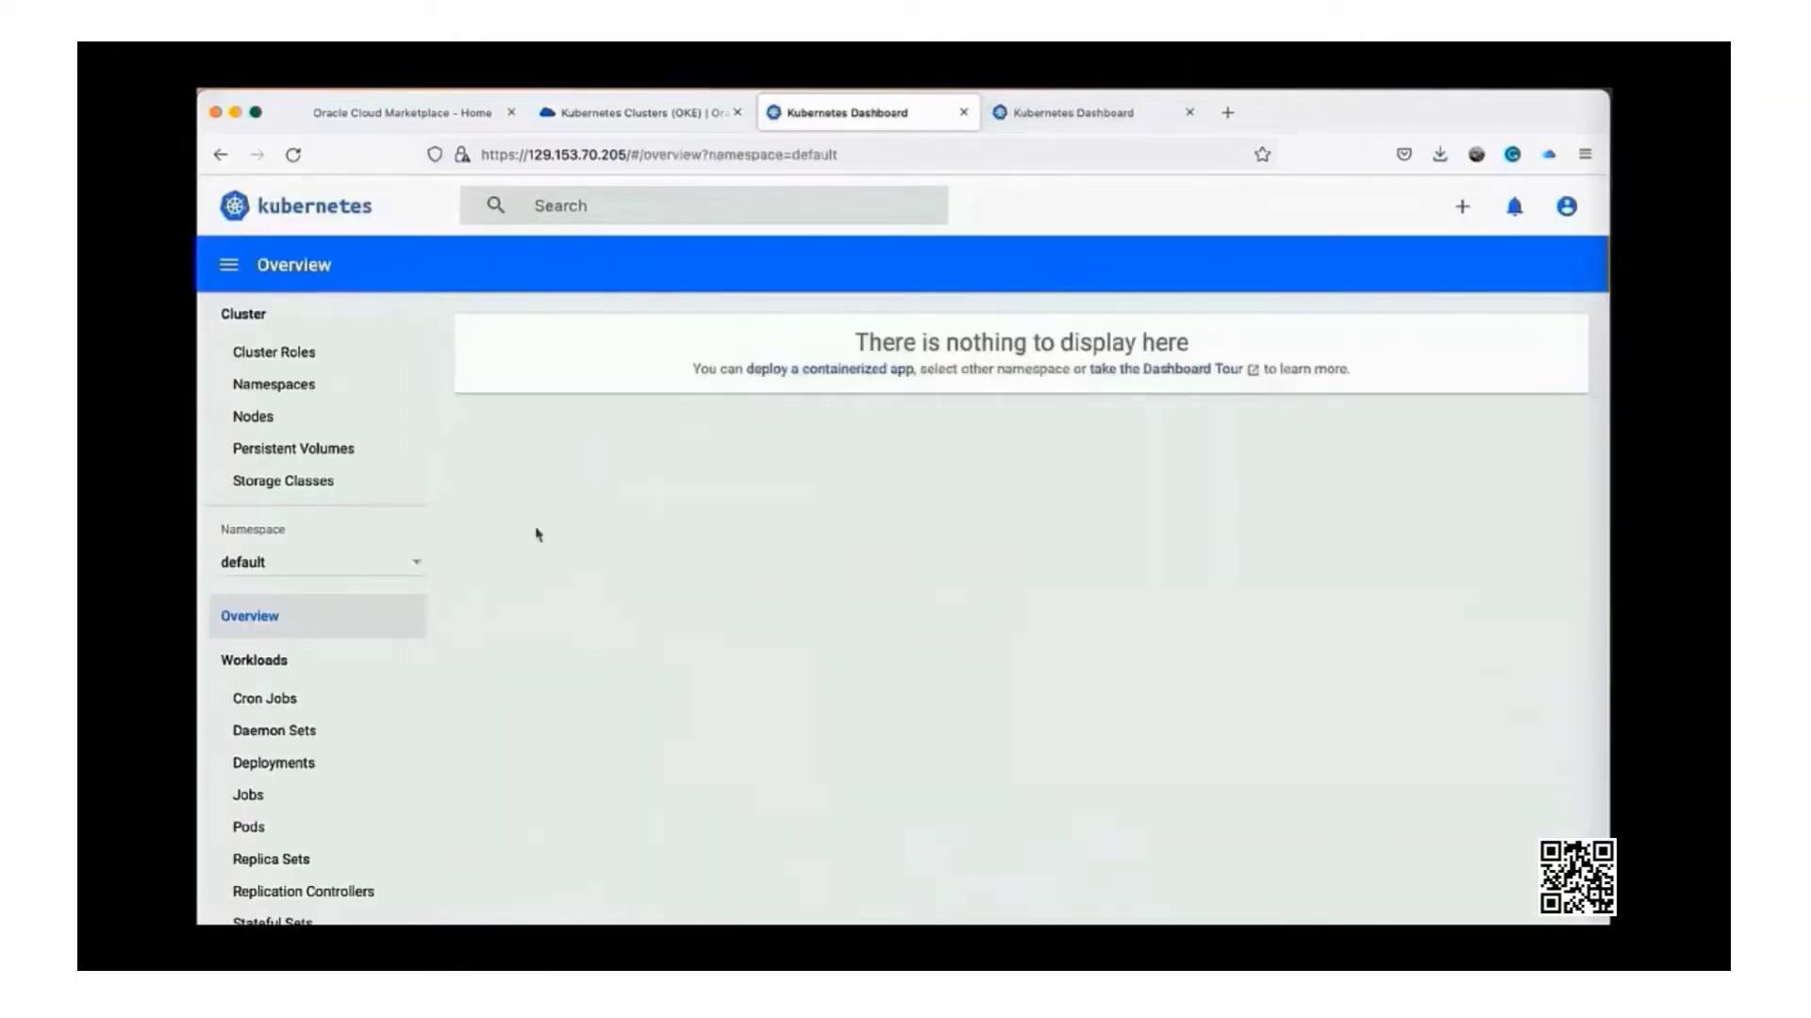
left_click(321, 560)
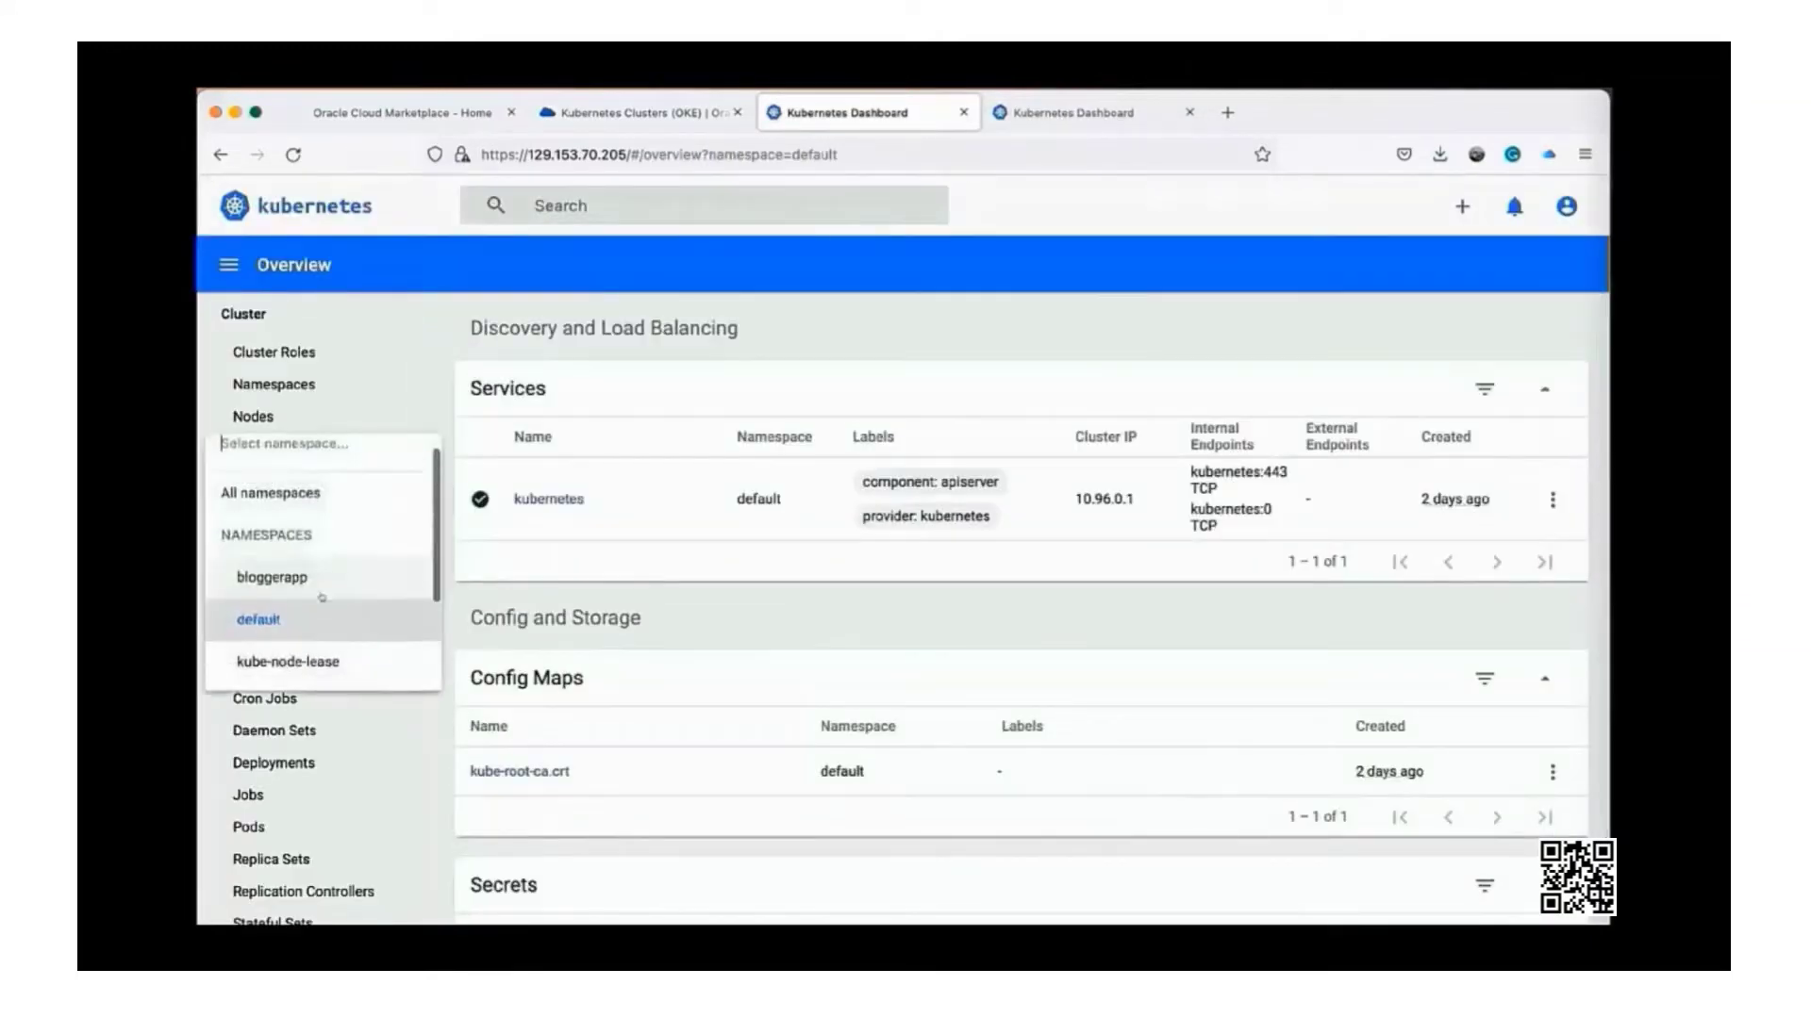
left_click(300, 578)
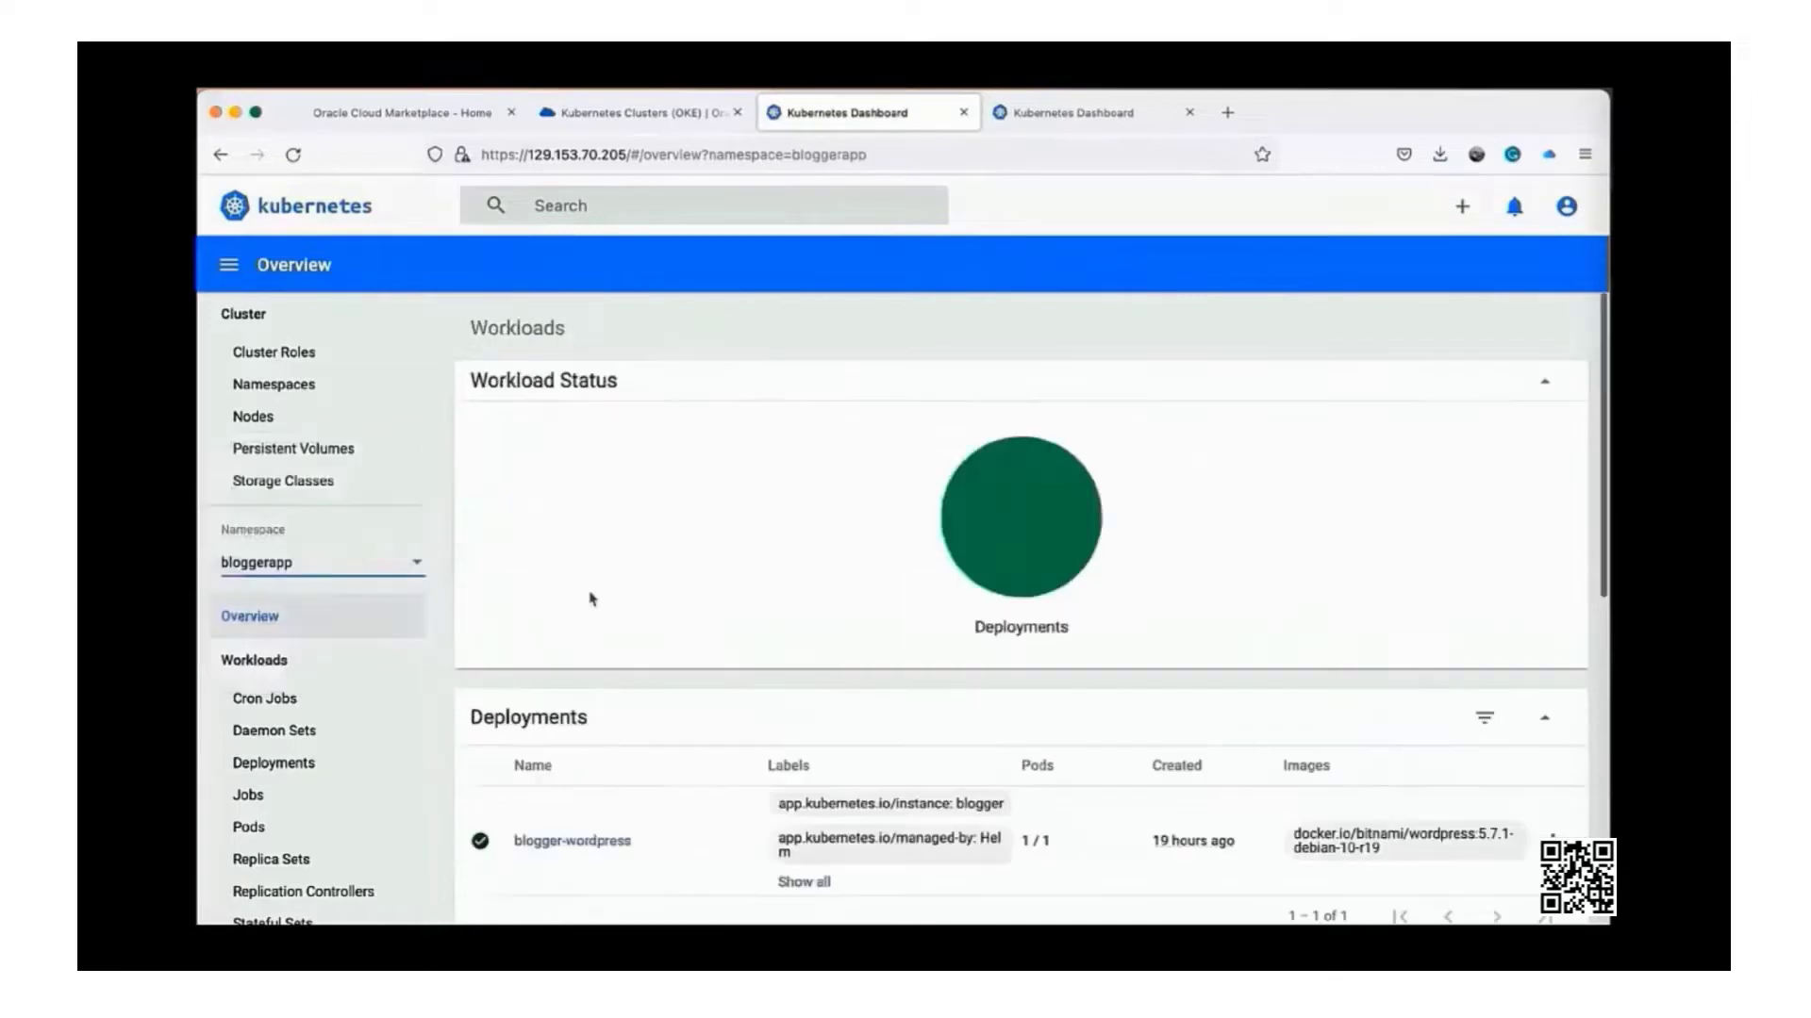
Examine the bloggerapp namespace's workload status, deployments, pods and replica sets
scroll(762, 644, "down", 2)
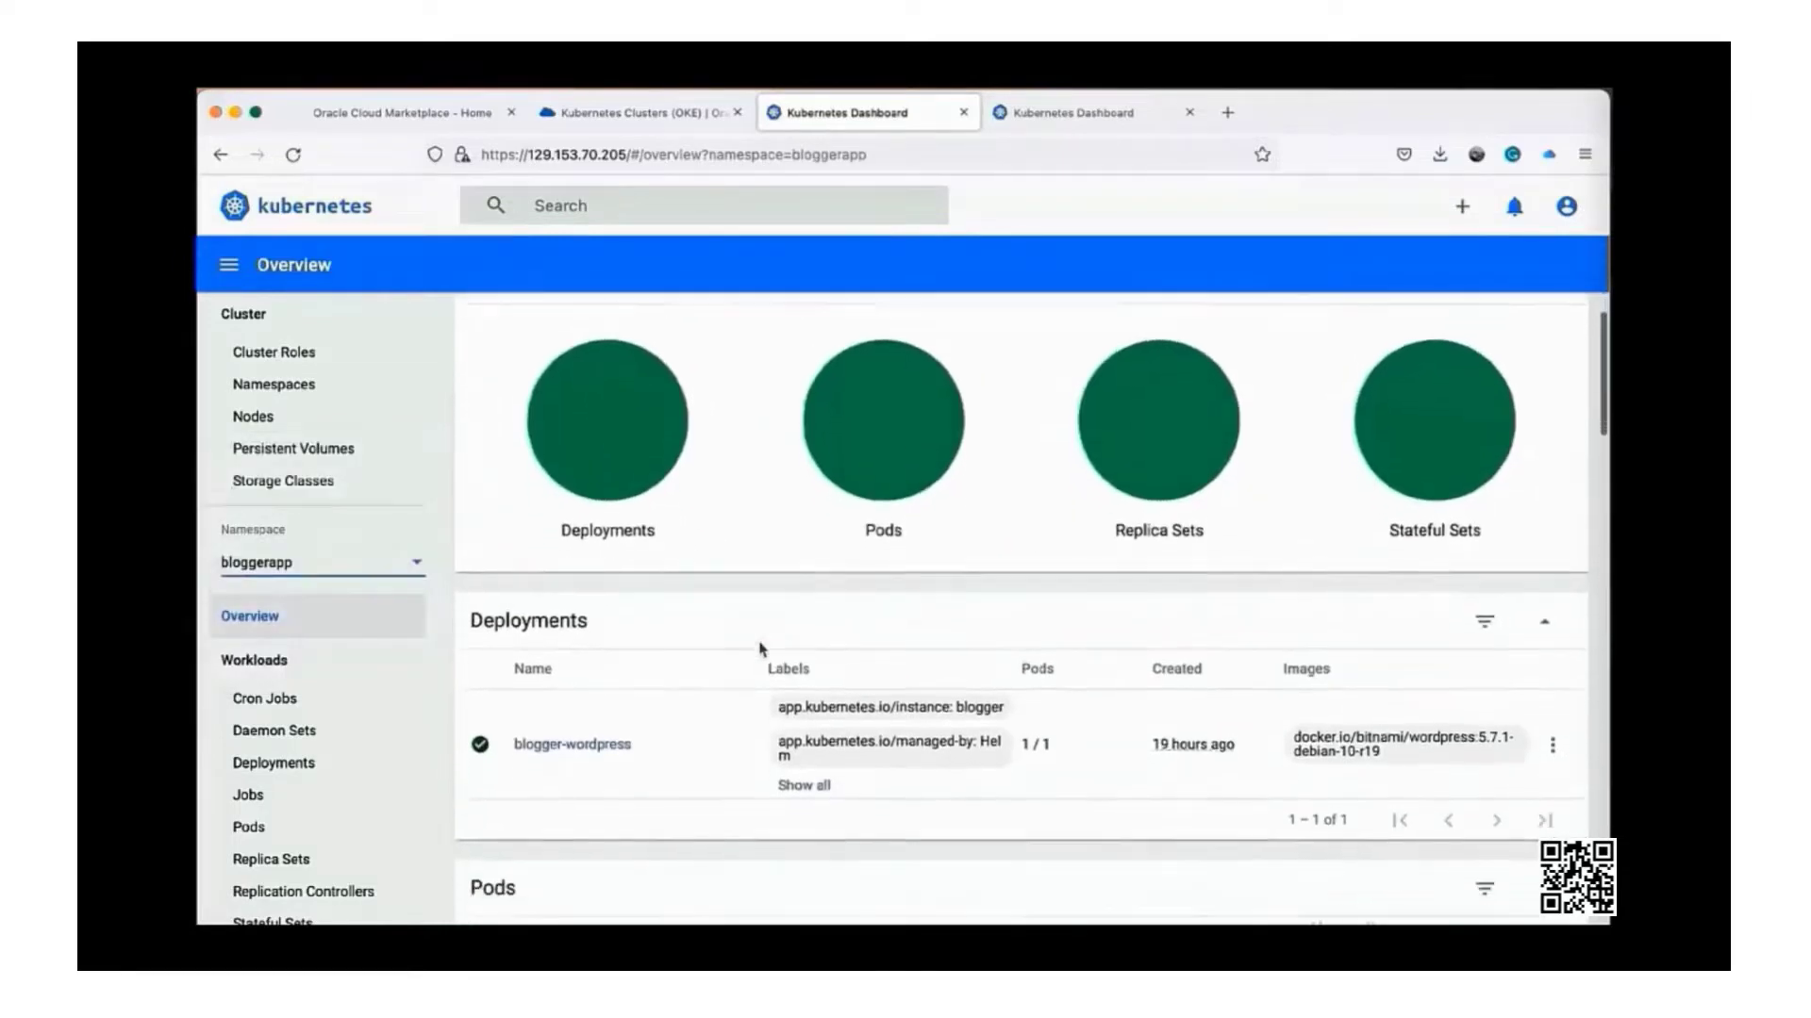
scroll(761, 648, "down", 2)
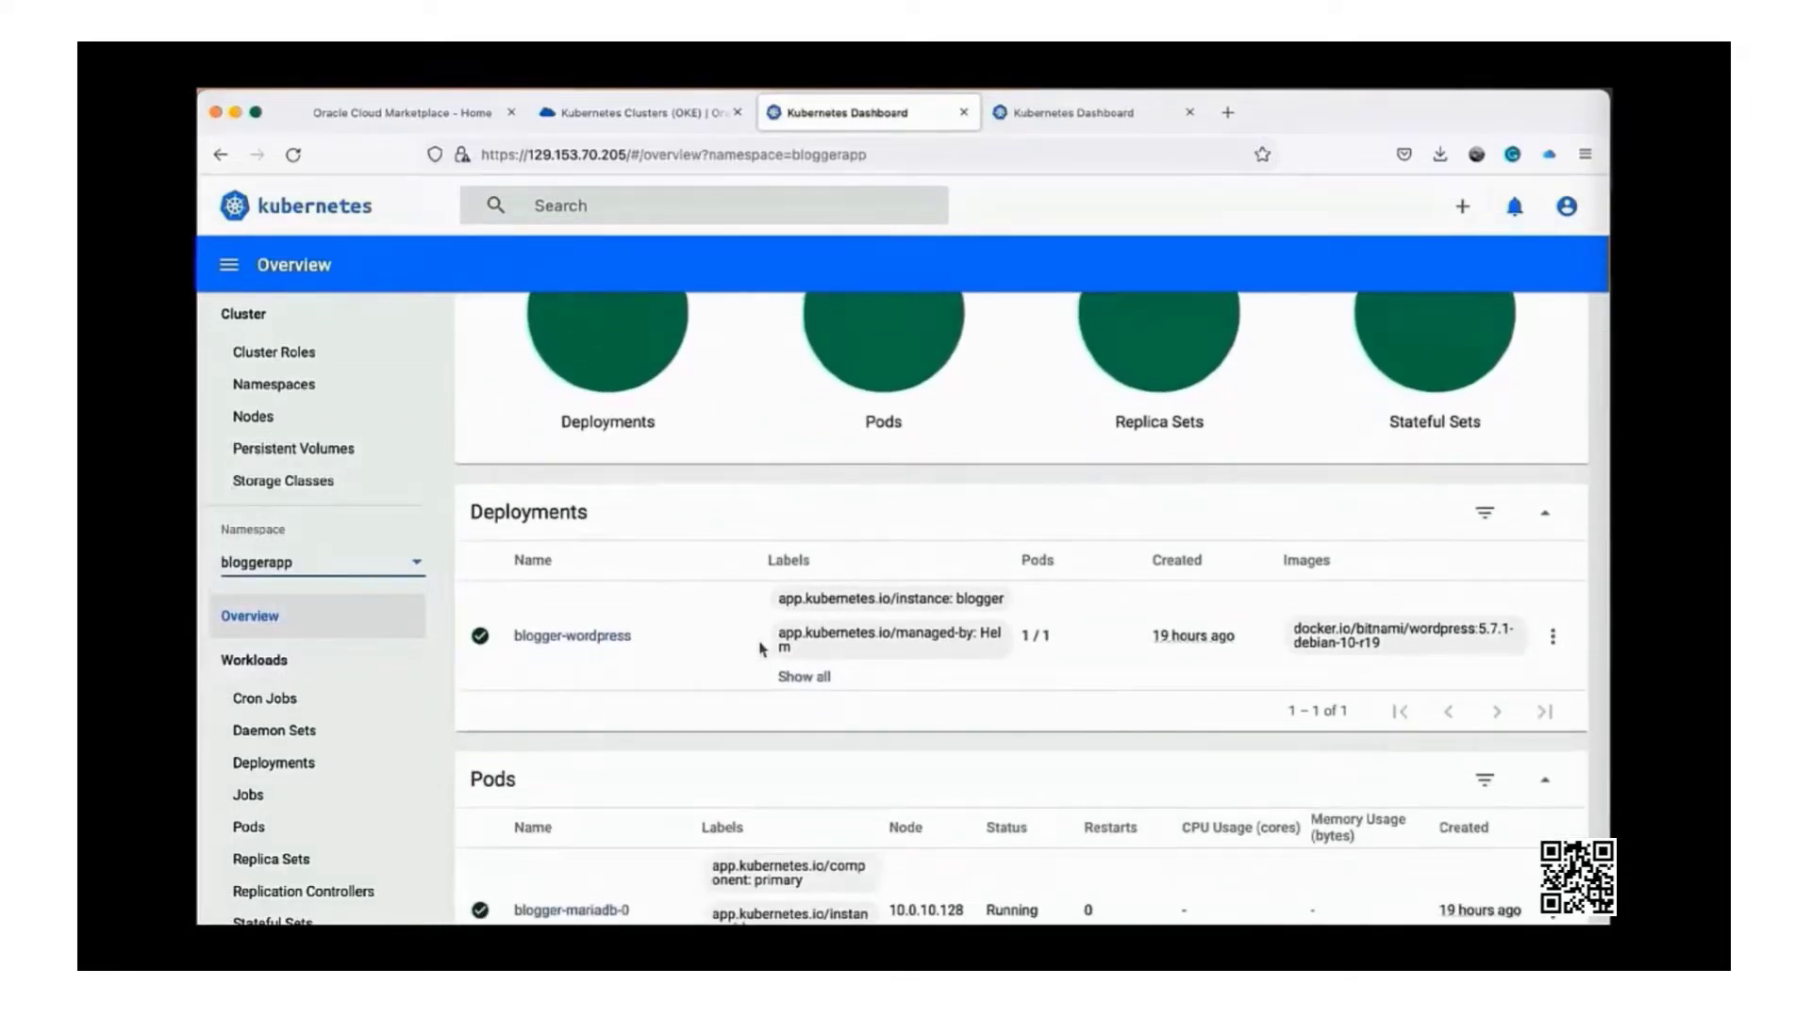
scroll(762, 649, "down", 4)
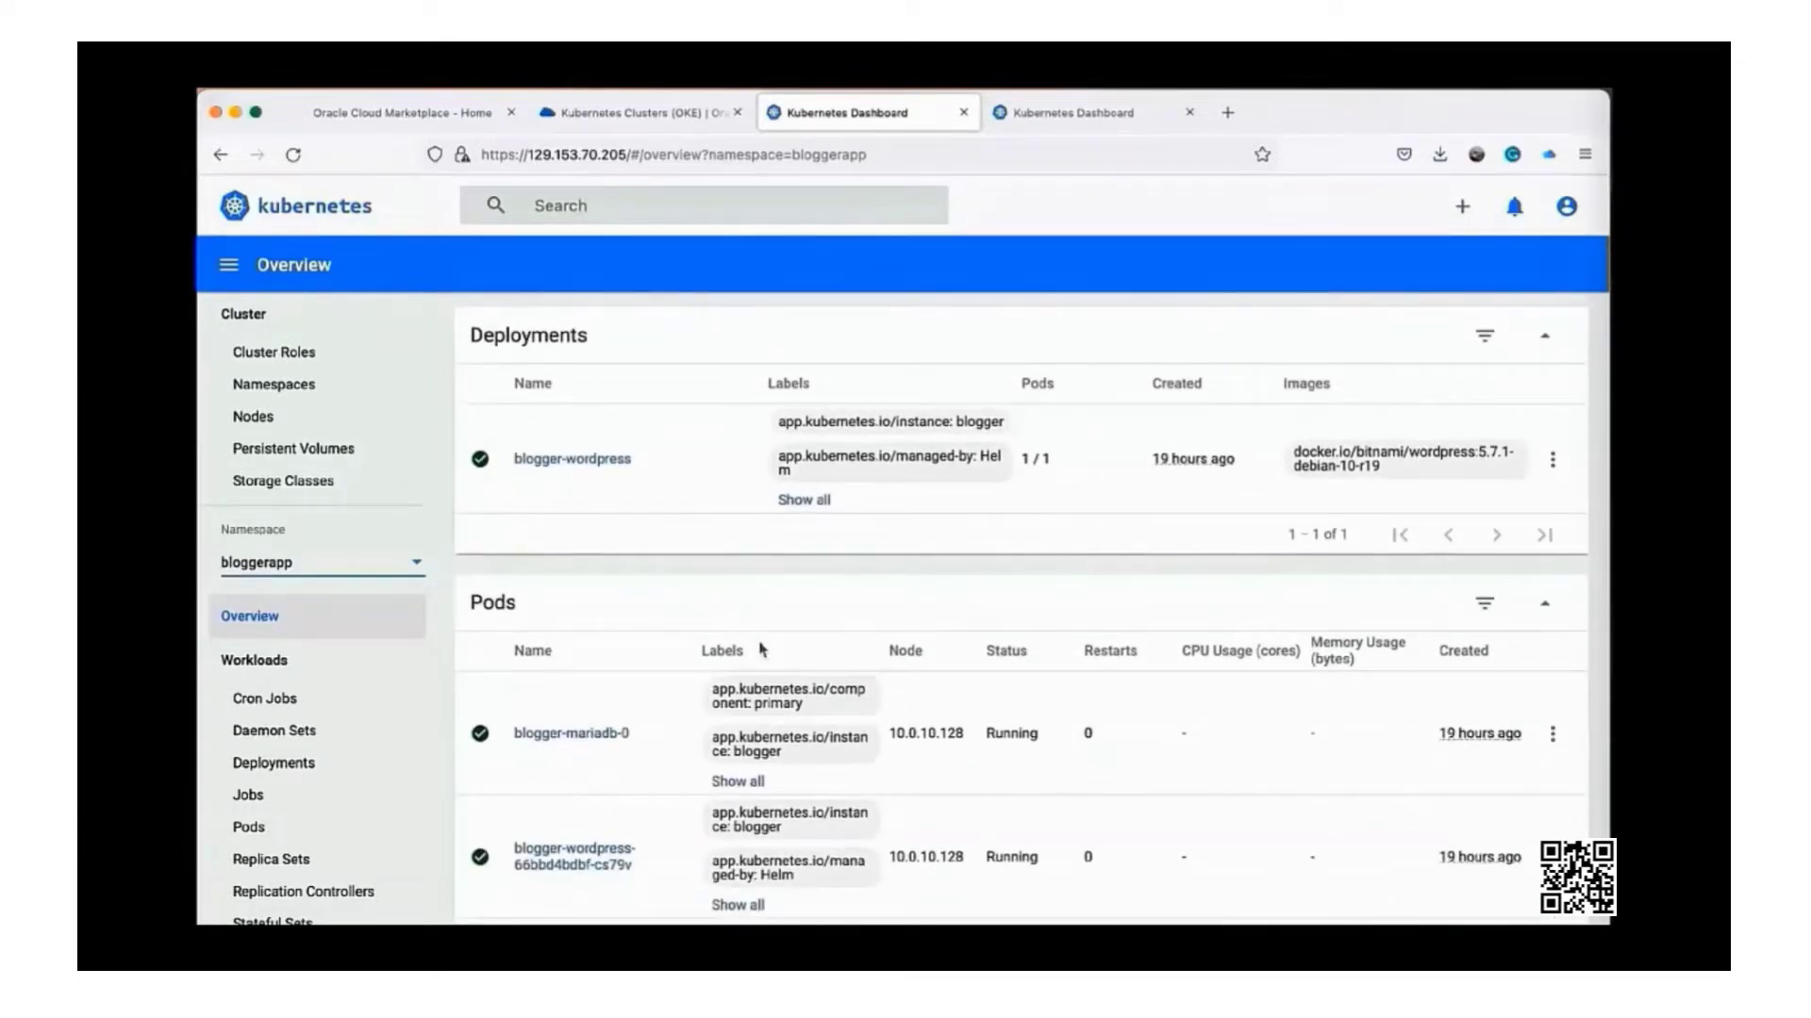
scroll(762, 649, "down", 2)
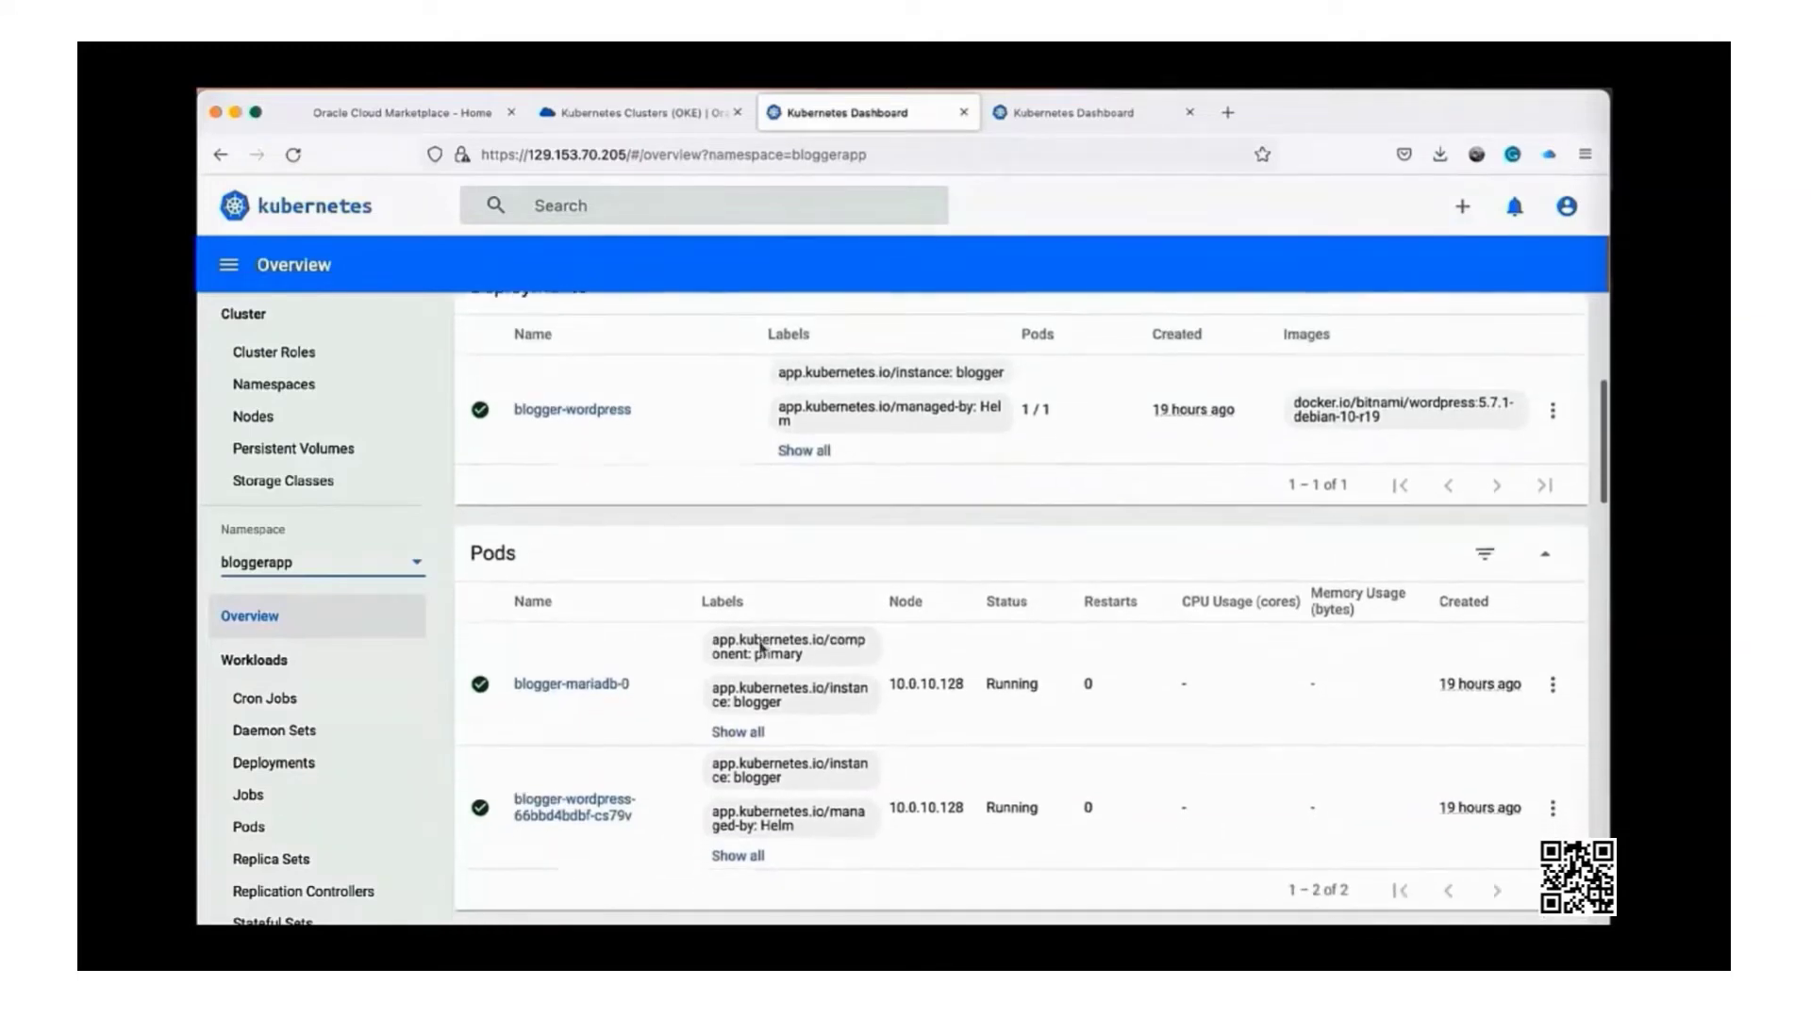
scroll(757, 647, "up", 4)
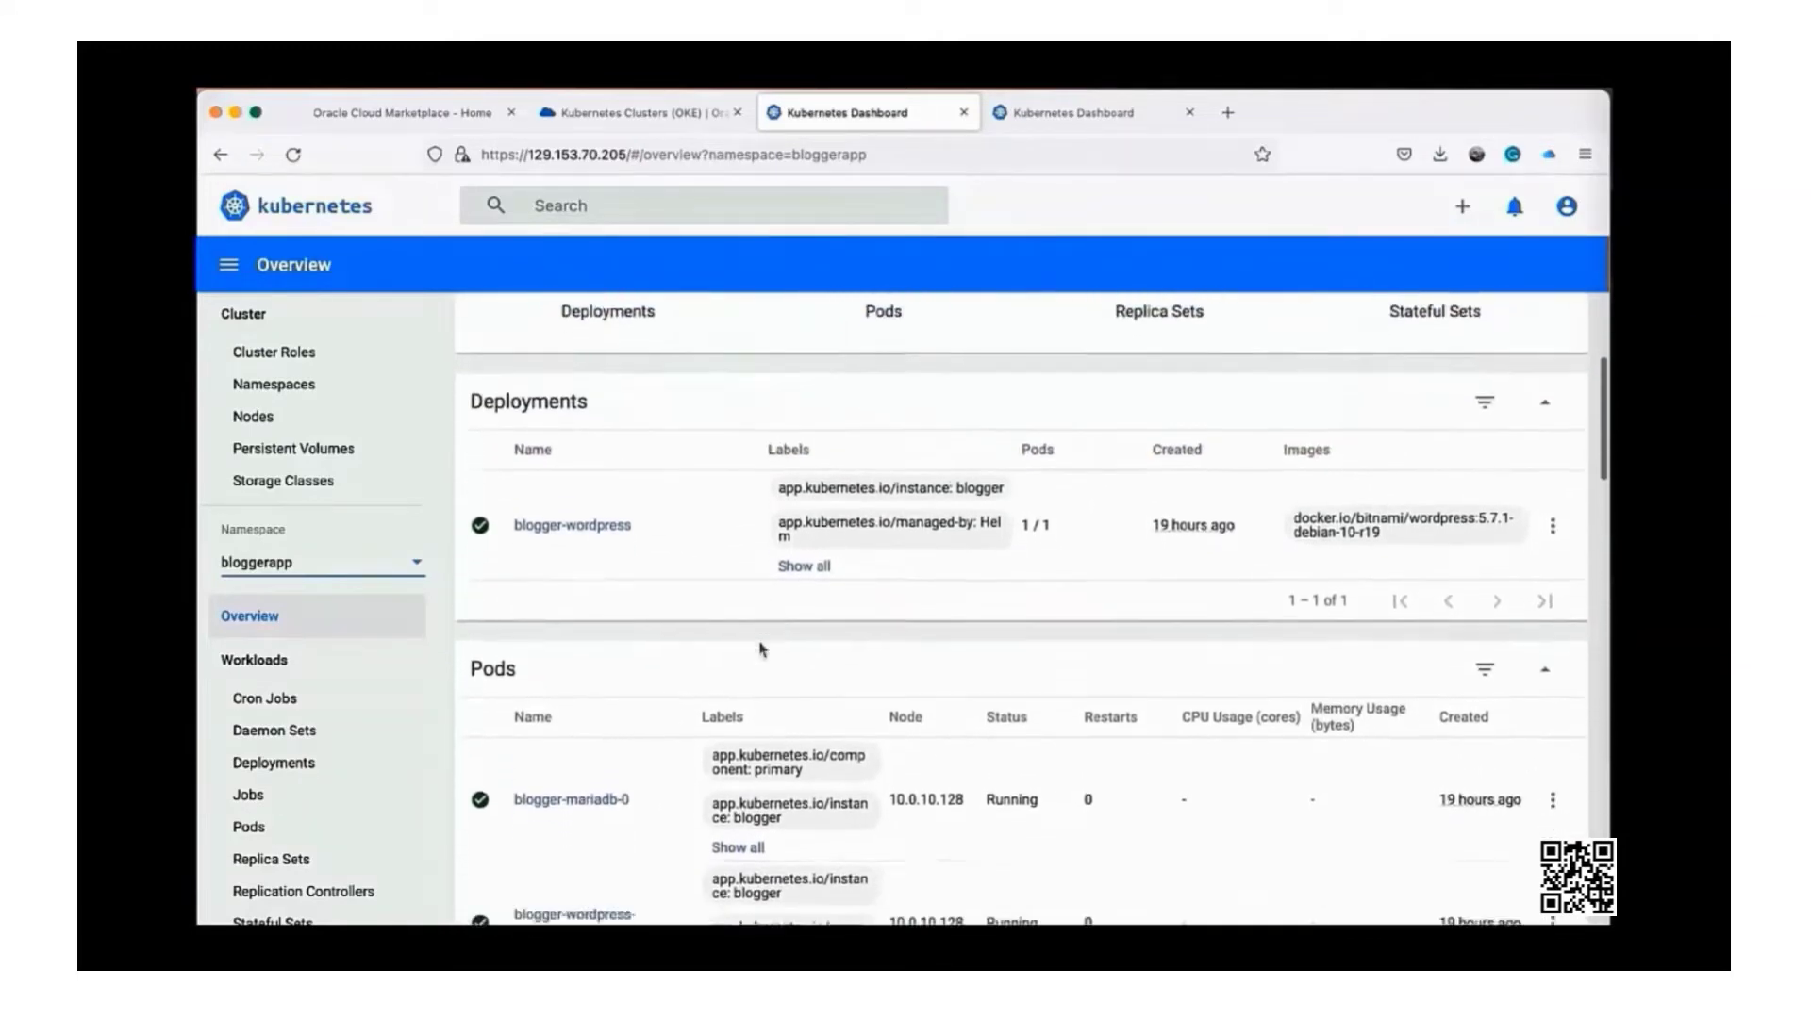
scroll(755, 660, "down", 2)
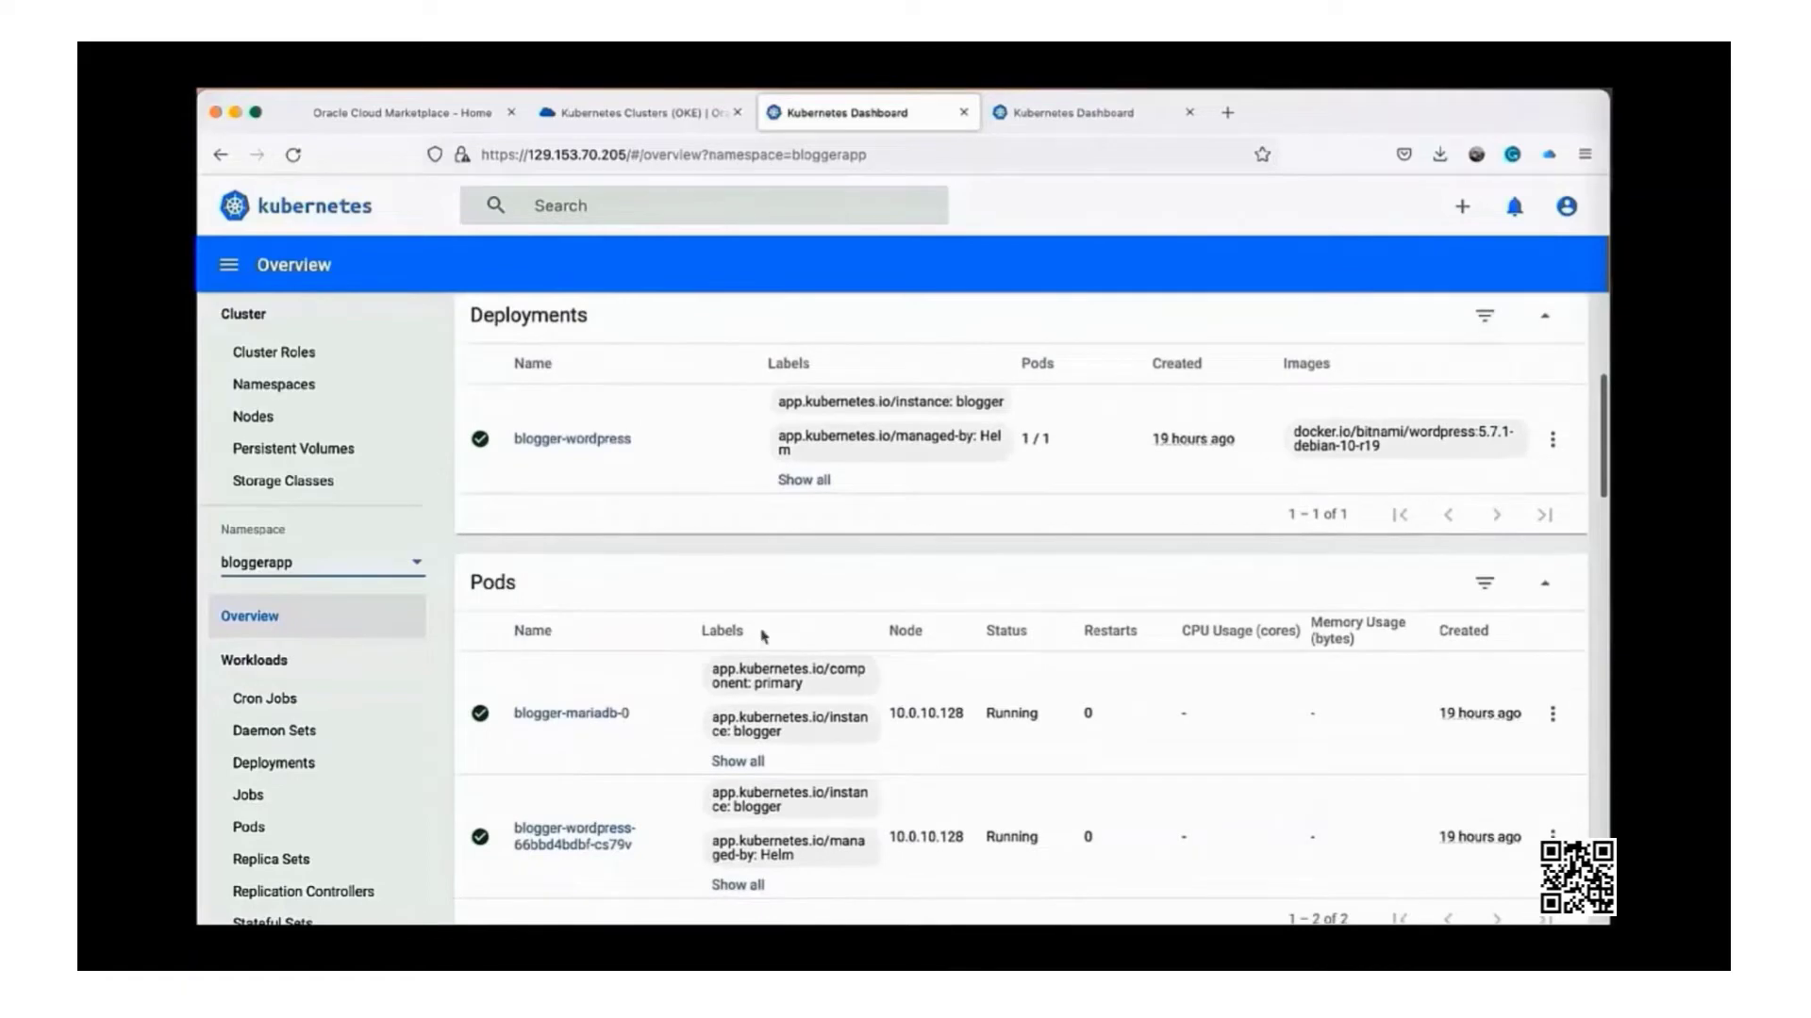
scroll(763, 632, "down", 5)
scroll(764, 637, "down", 2)
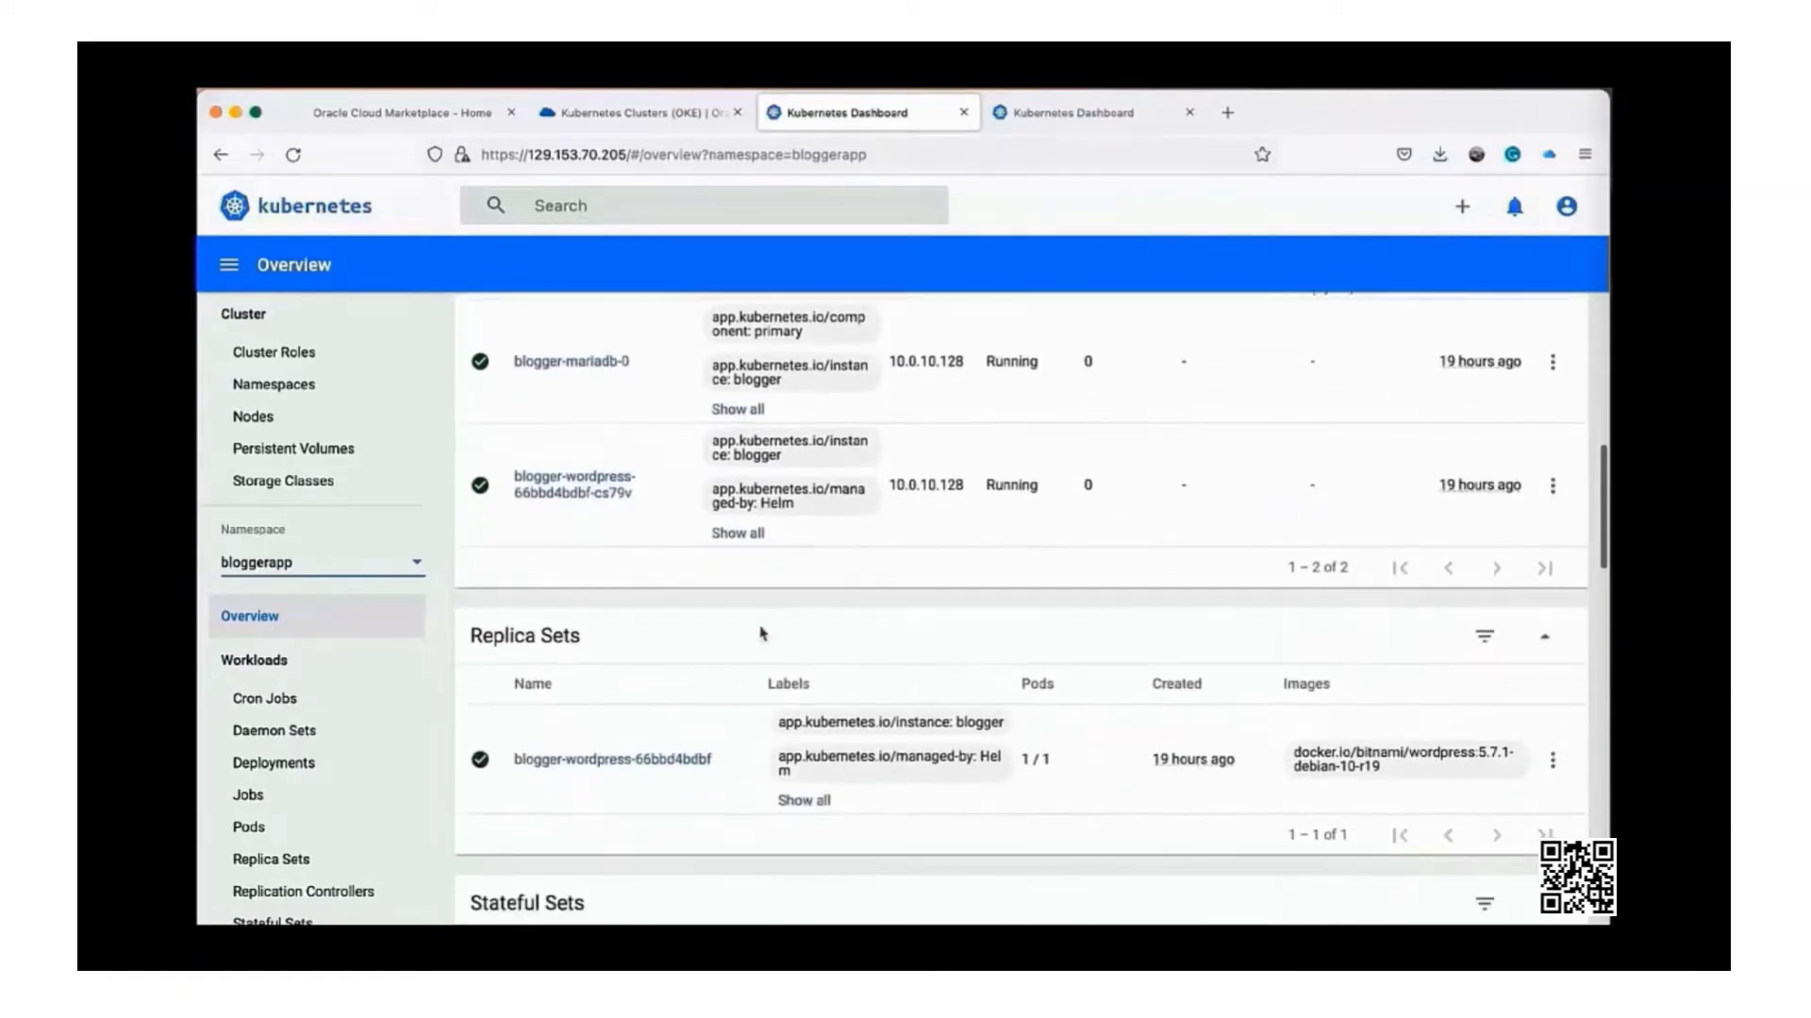
scroll(762, 633, "down", 2)
scroll(762, 633, "up", 5)
scroll(762, 632, "down", 10)
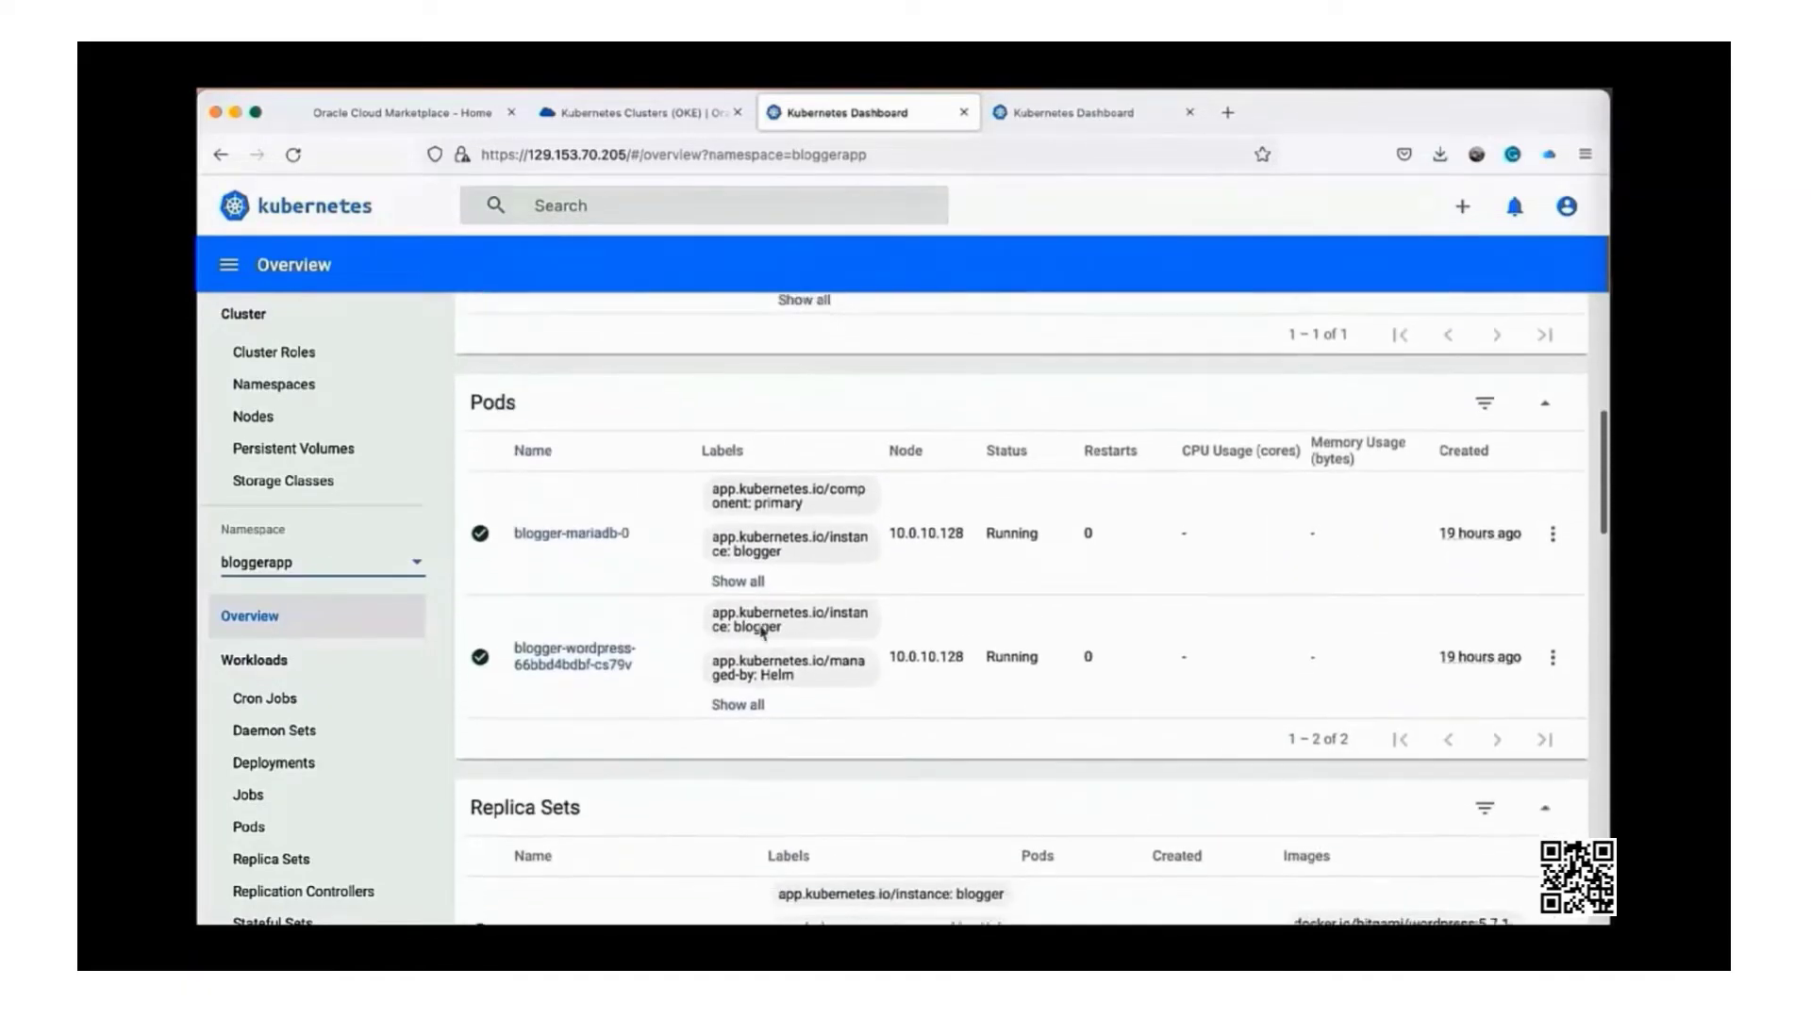
Review the bloggerapp services and persistent volume claims, and open the blogger-wordpress service's external endpoint at 129.153.100.210
scroll(762, 633, "down", 3)
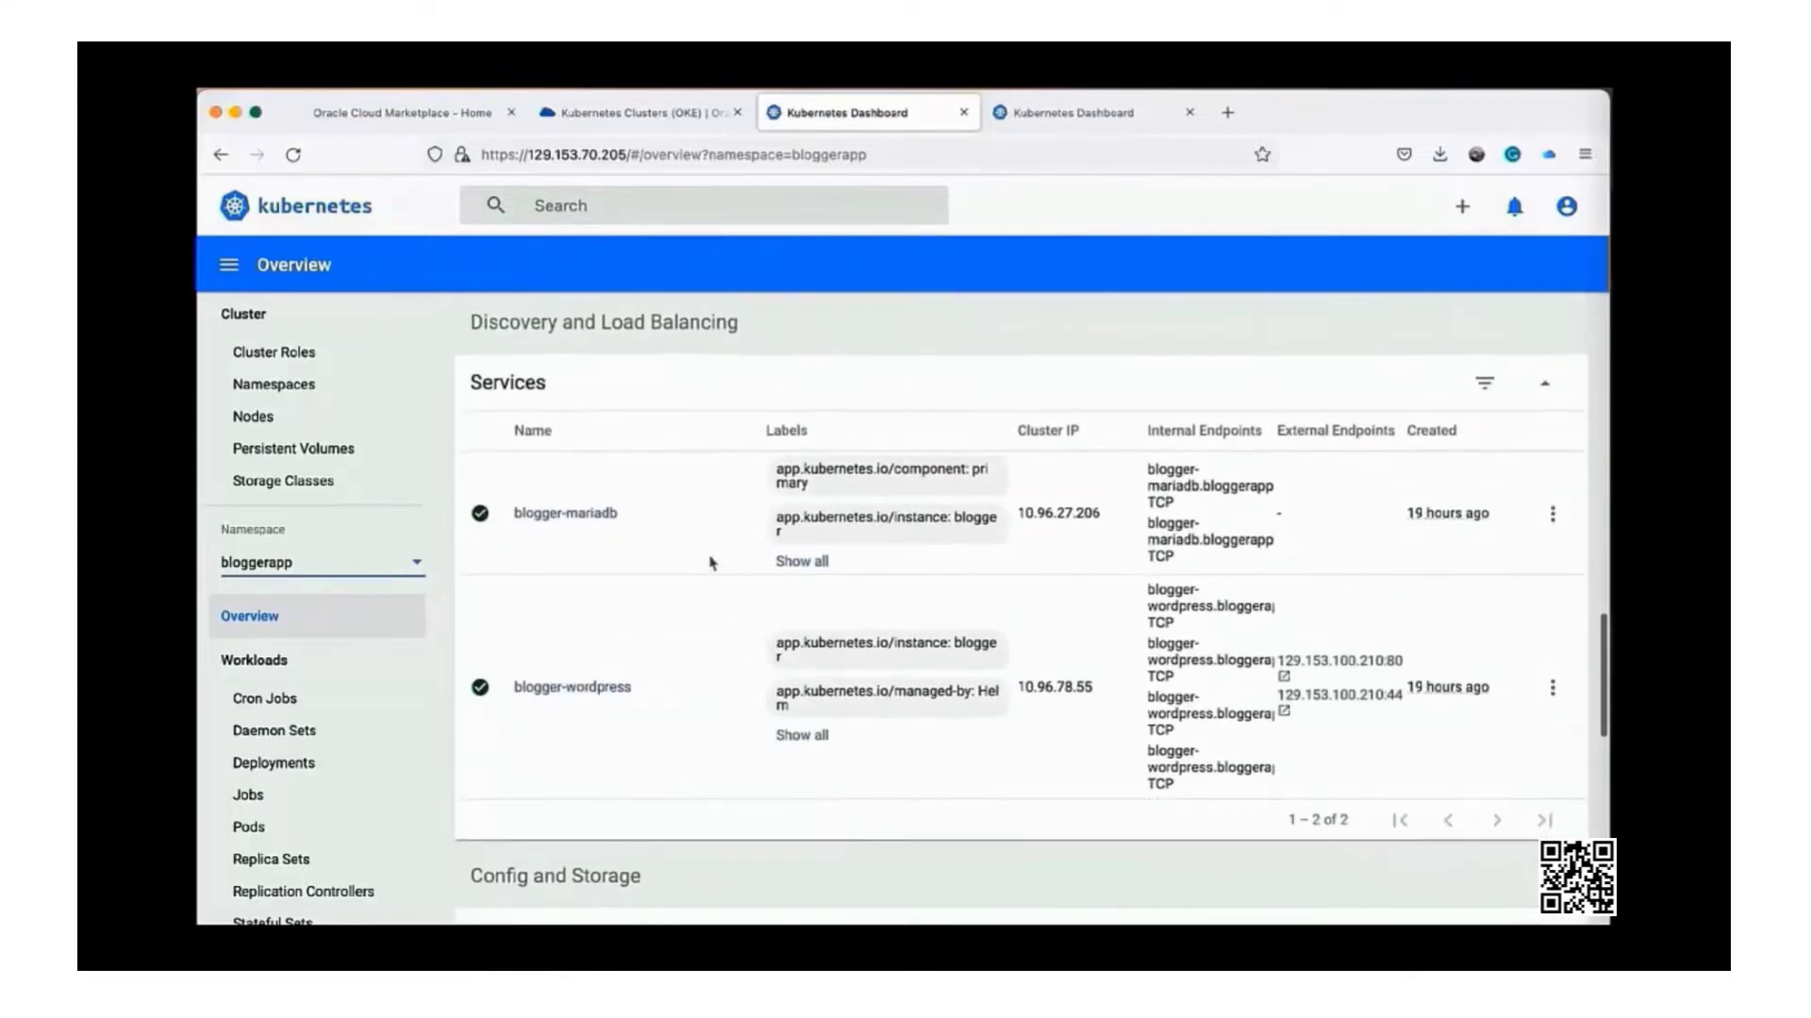
scroll(813, 660, "down", 1)
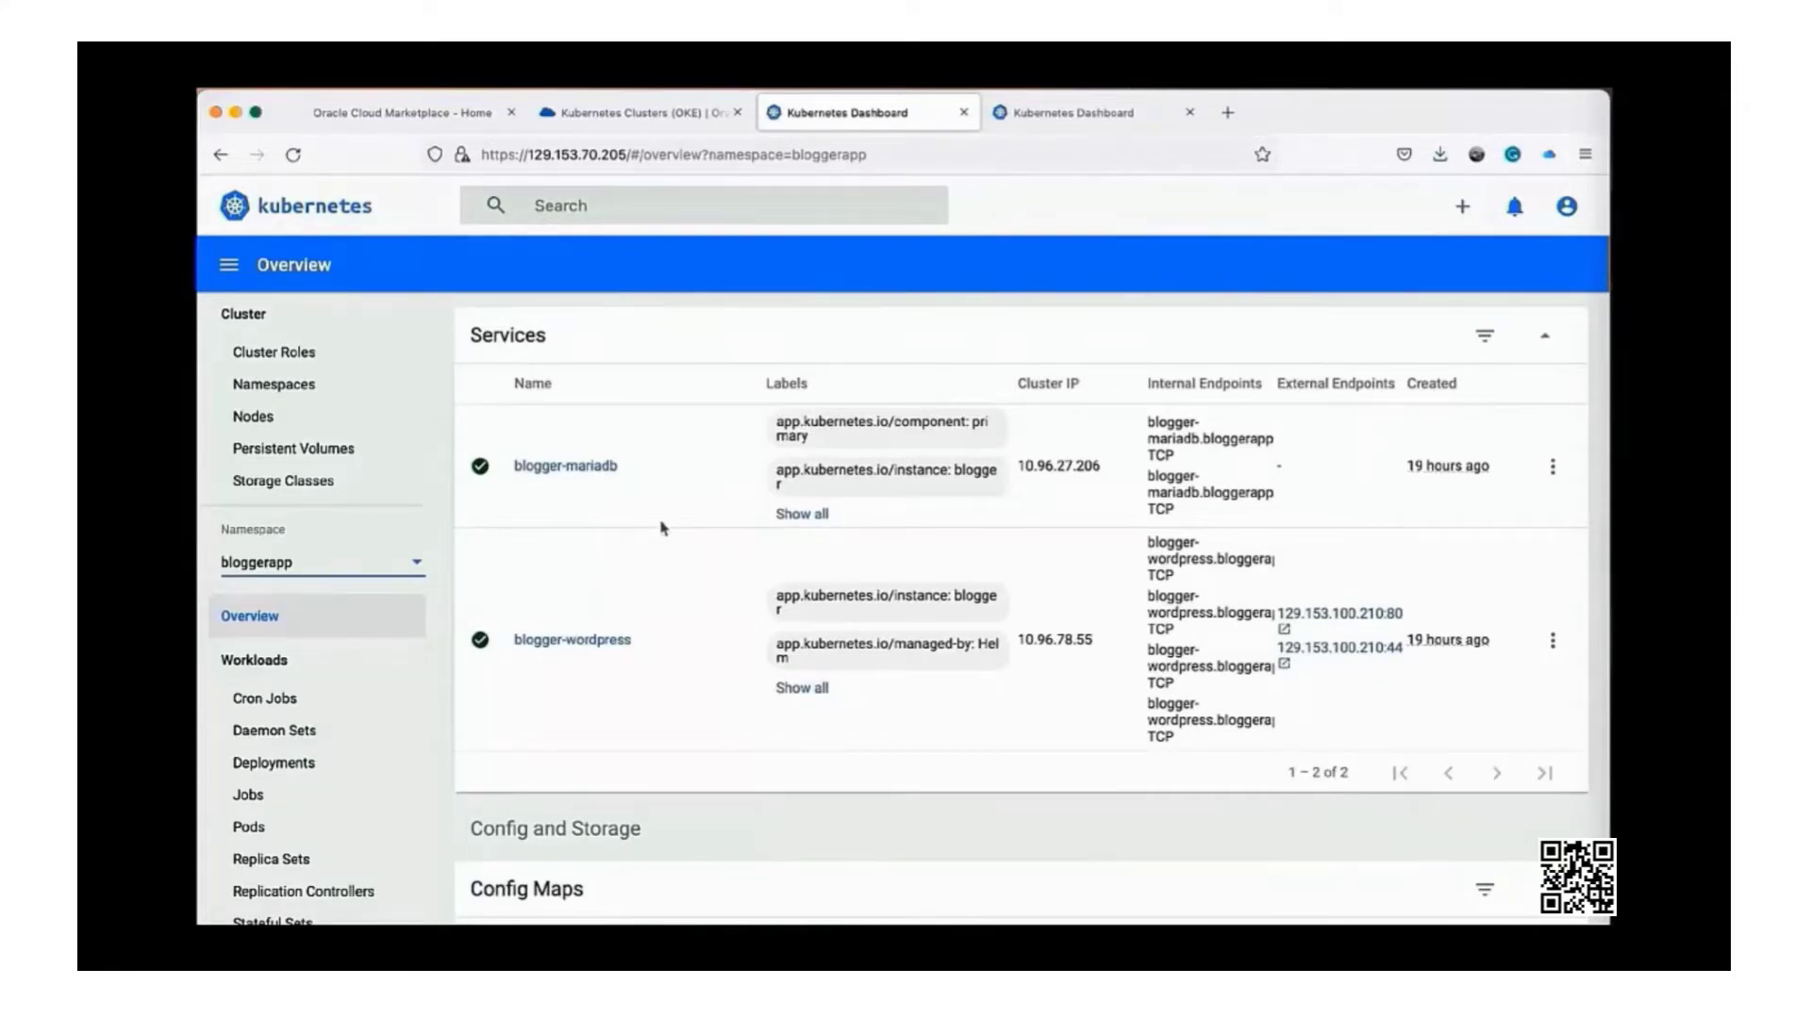
scroll(663, 528, "down", 5)
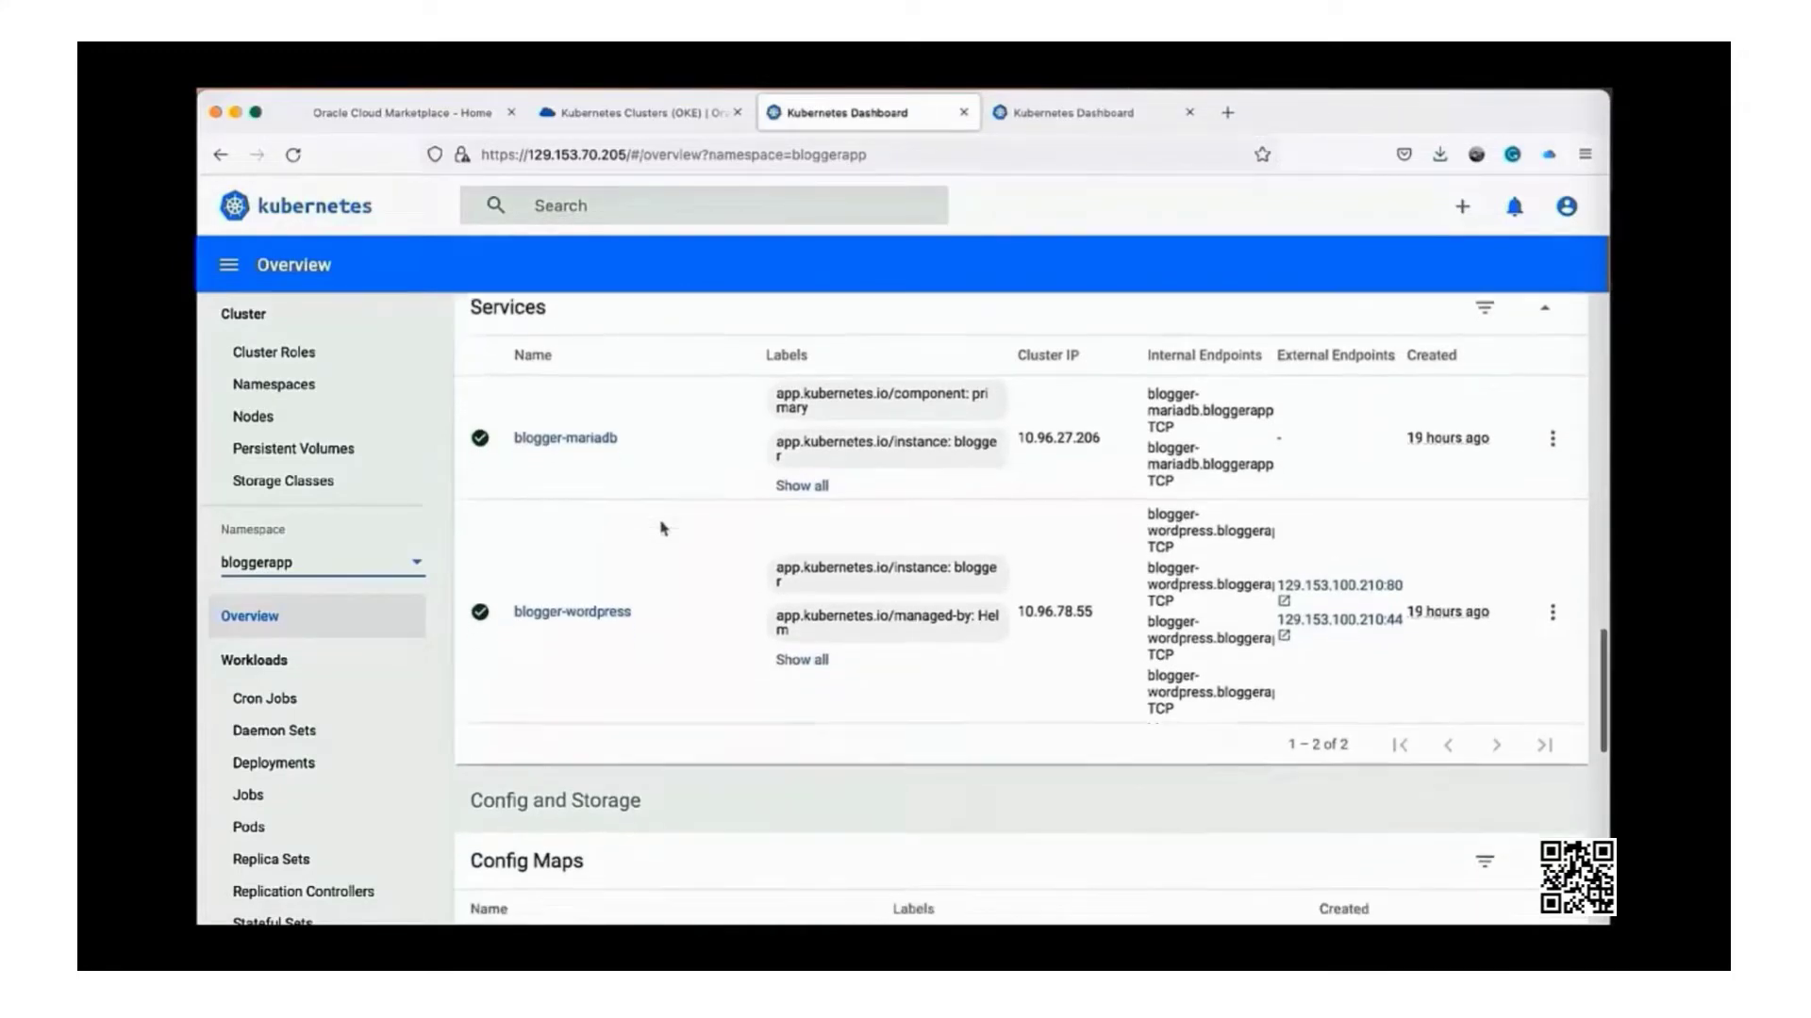
scroll(802, 650, "down", 8)
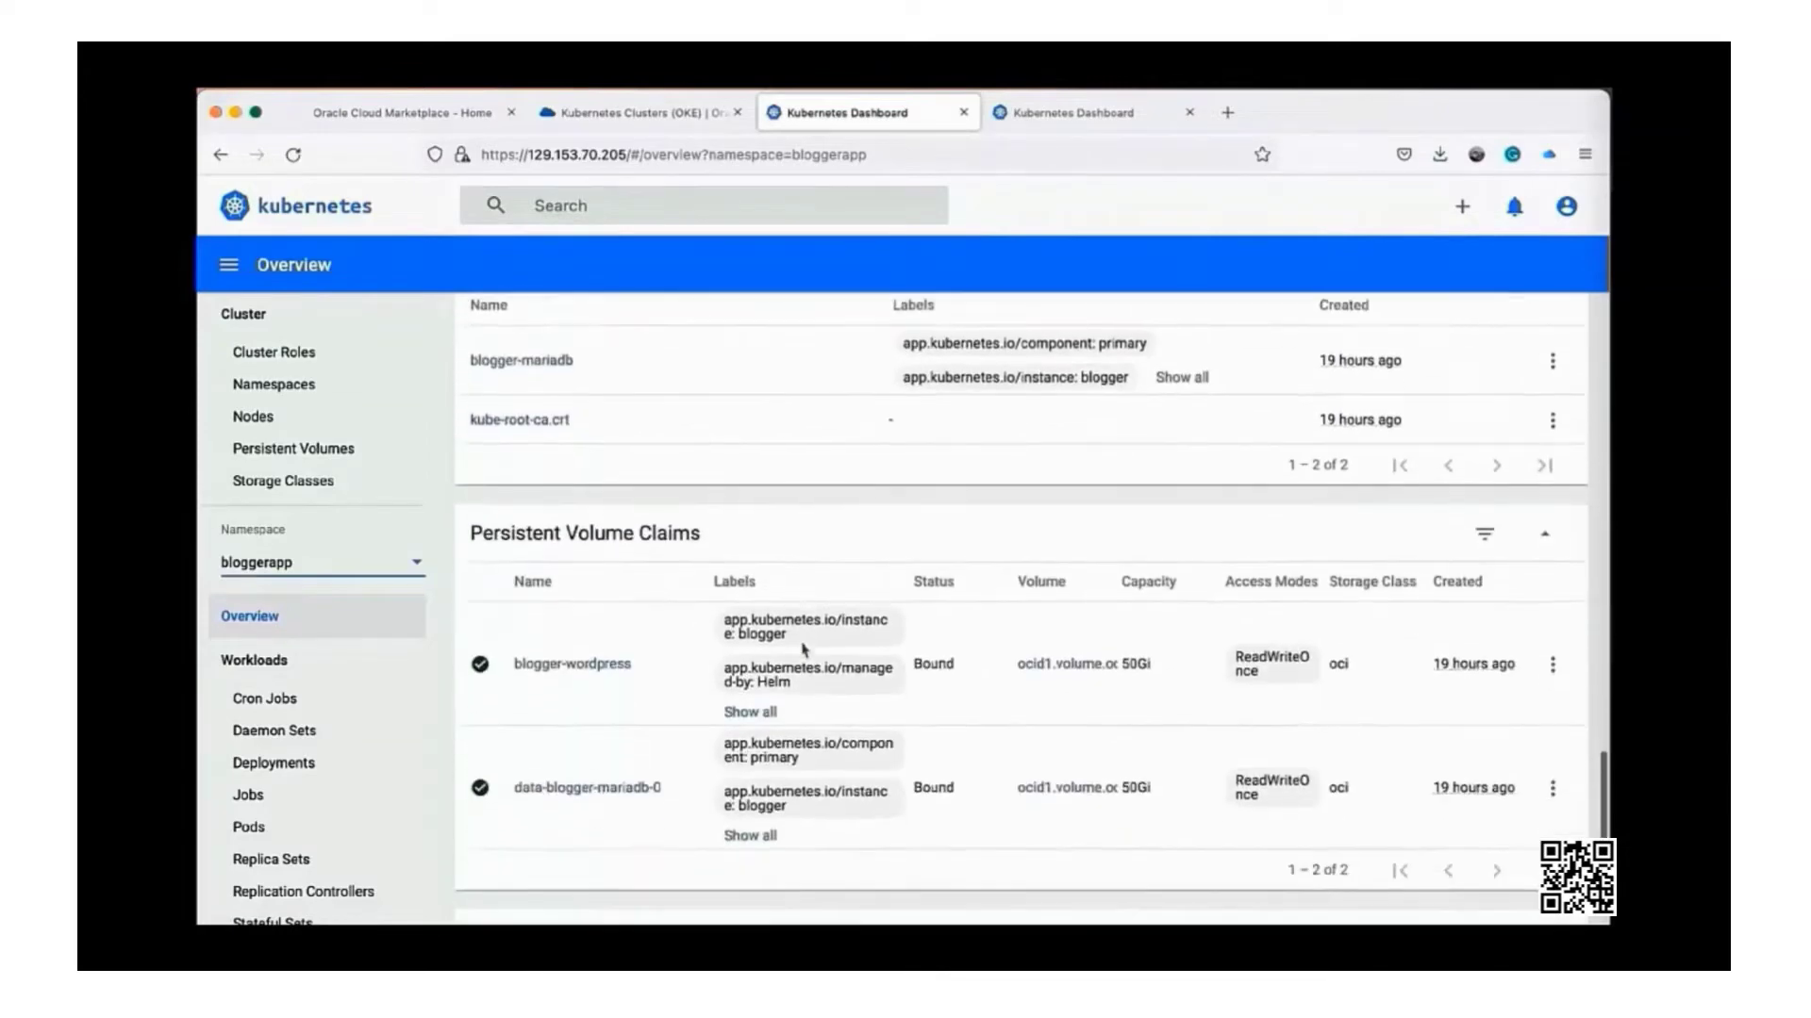
scroll(803, 650, "down", 3)
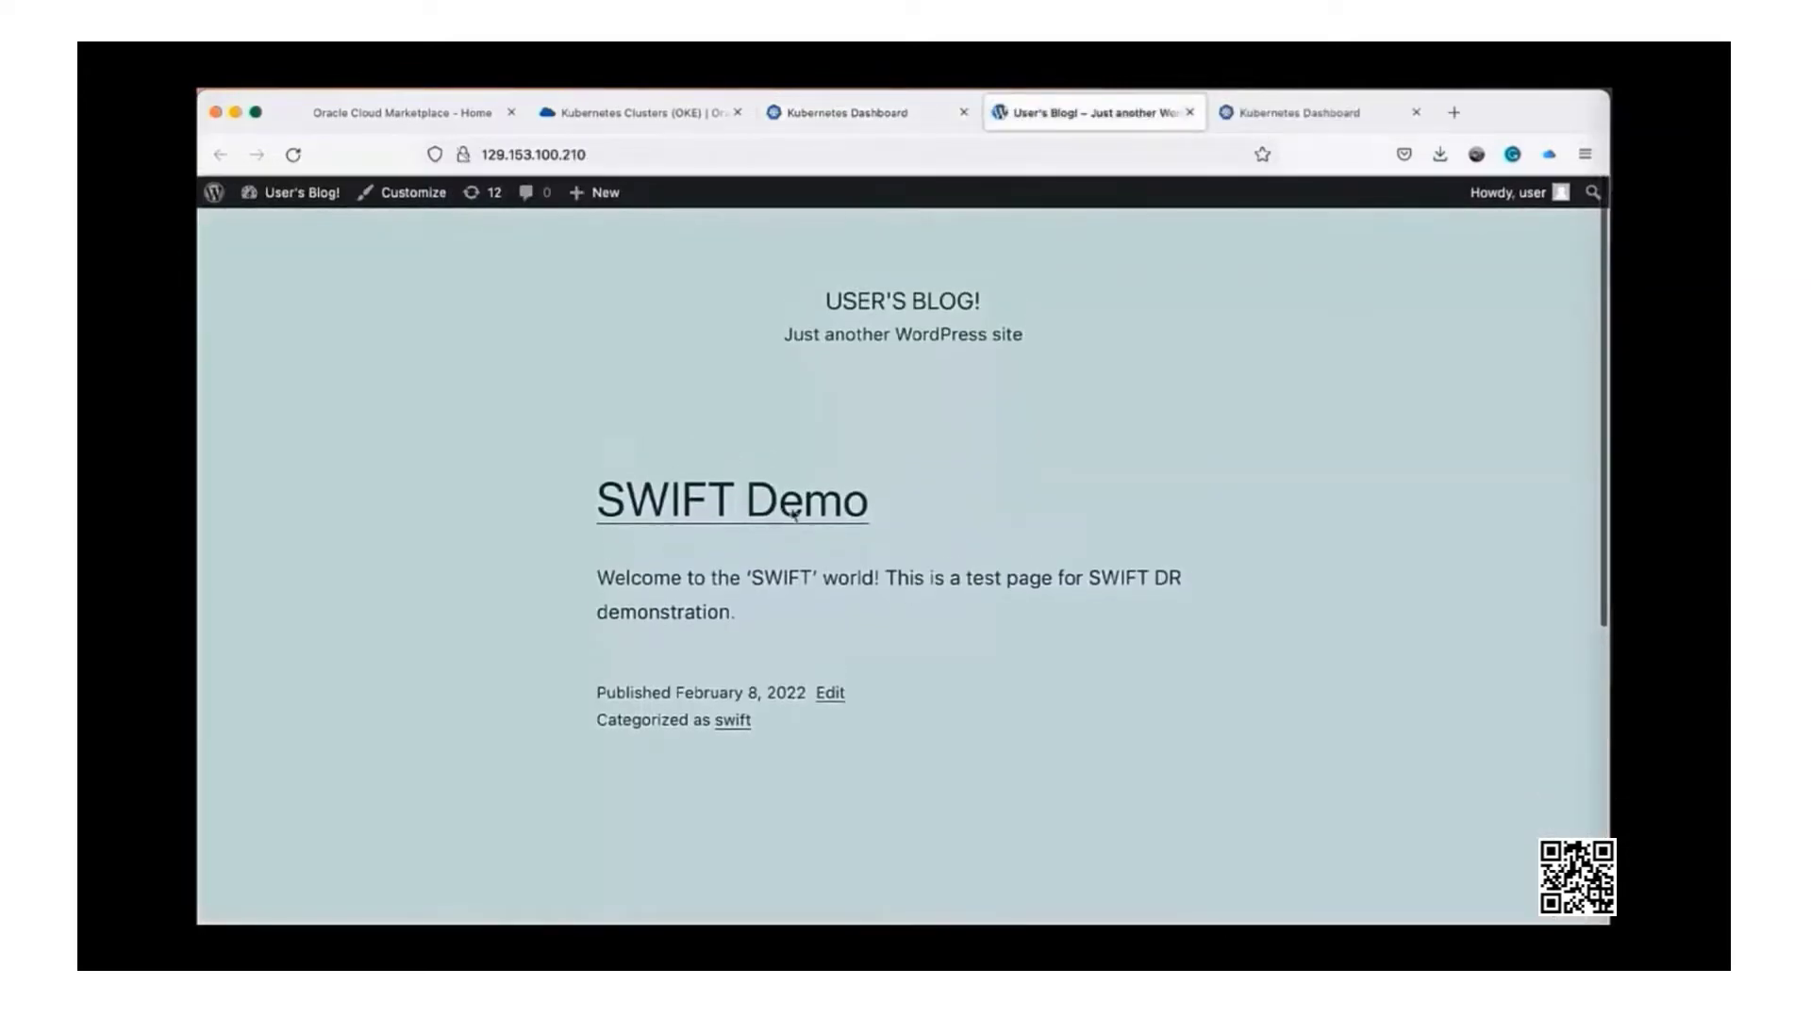
Open the WordPress admin area of the blog at 129.153.100.210 and display its list of posts
left_click(677, 159)
left_click(677, 161)
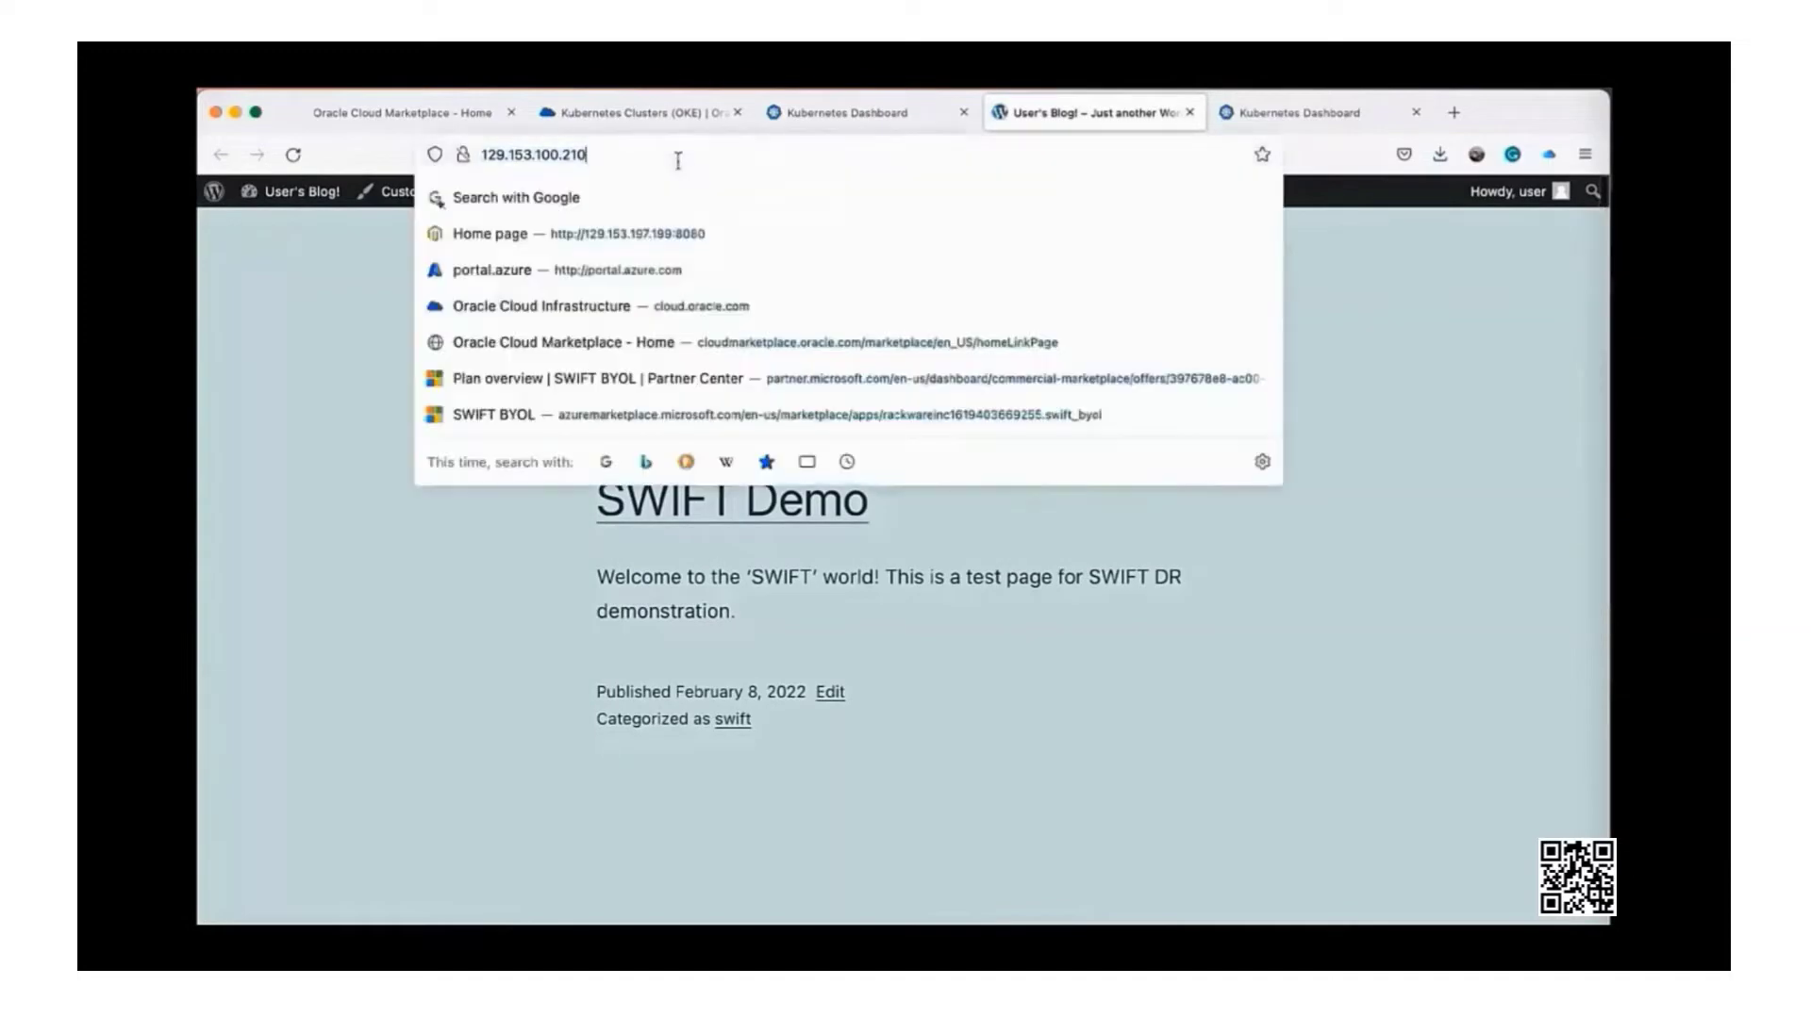
type("/wp-admin/")
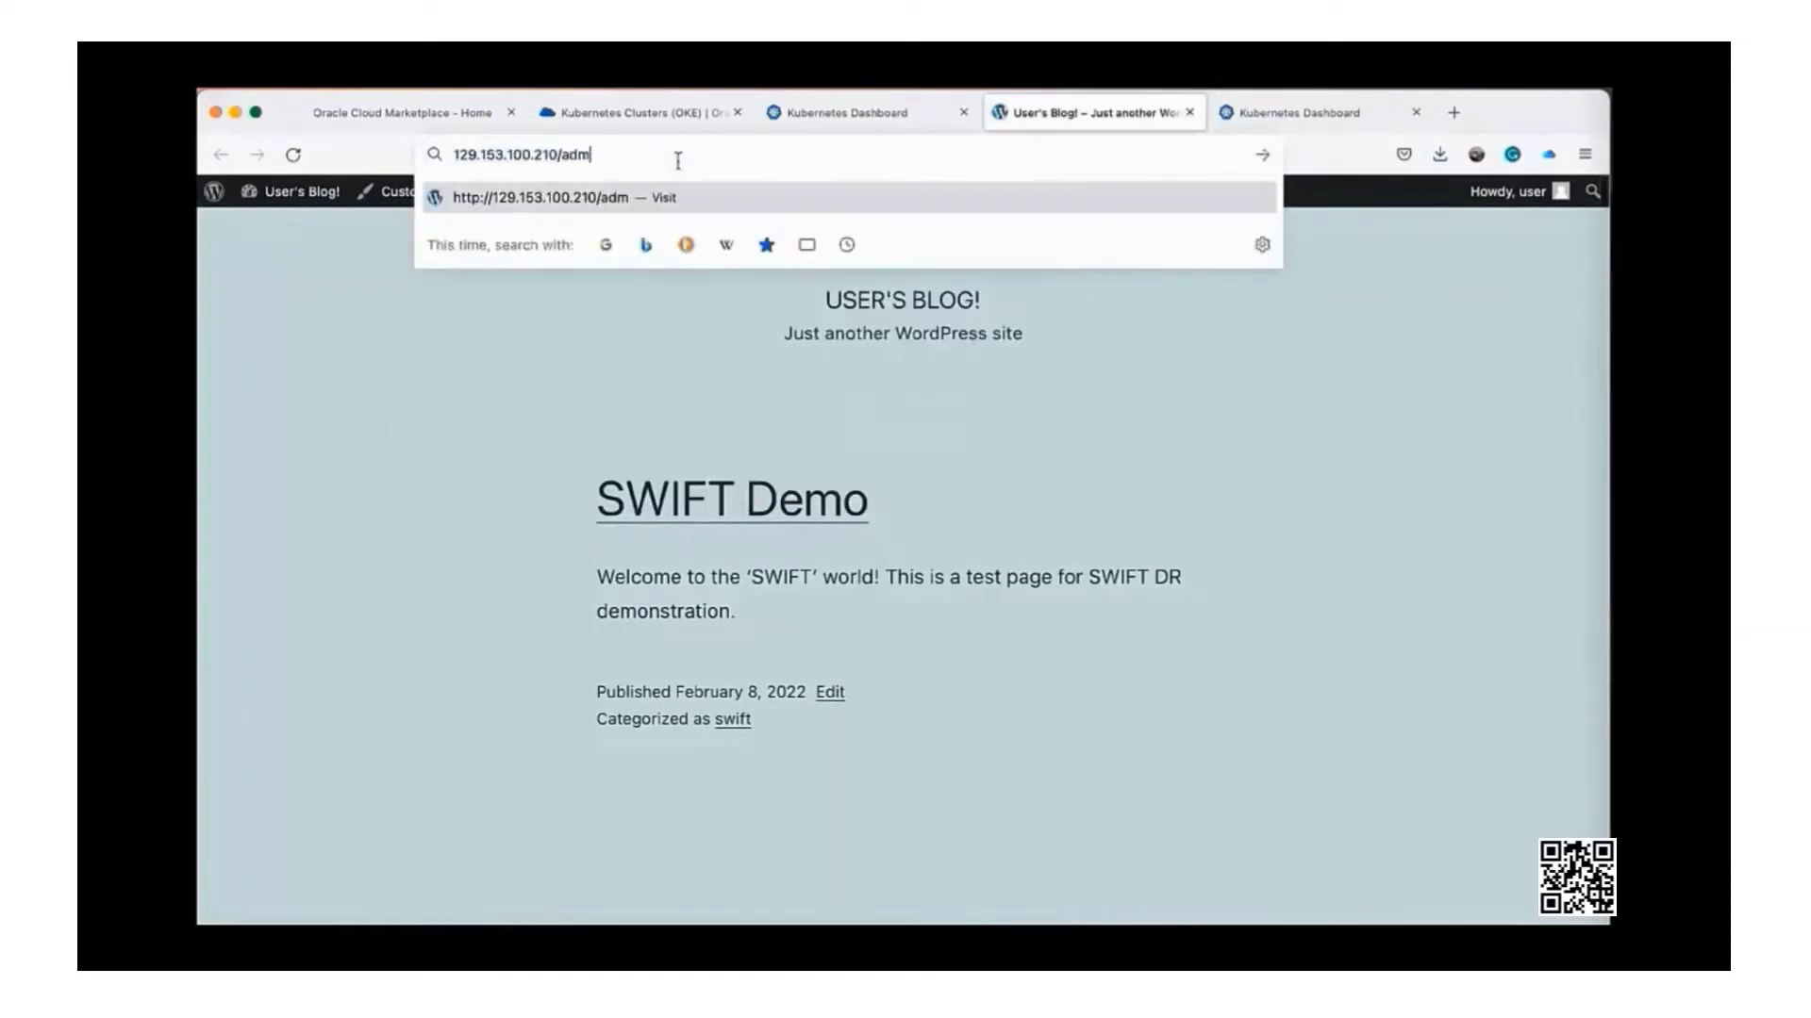
key("Return")
left_click(251, 355)
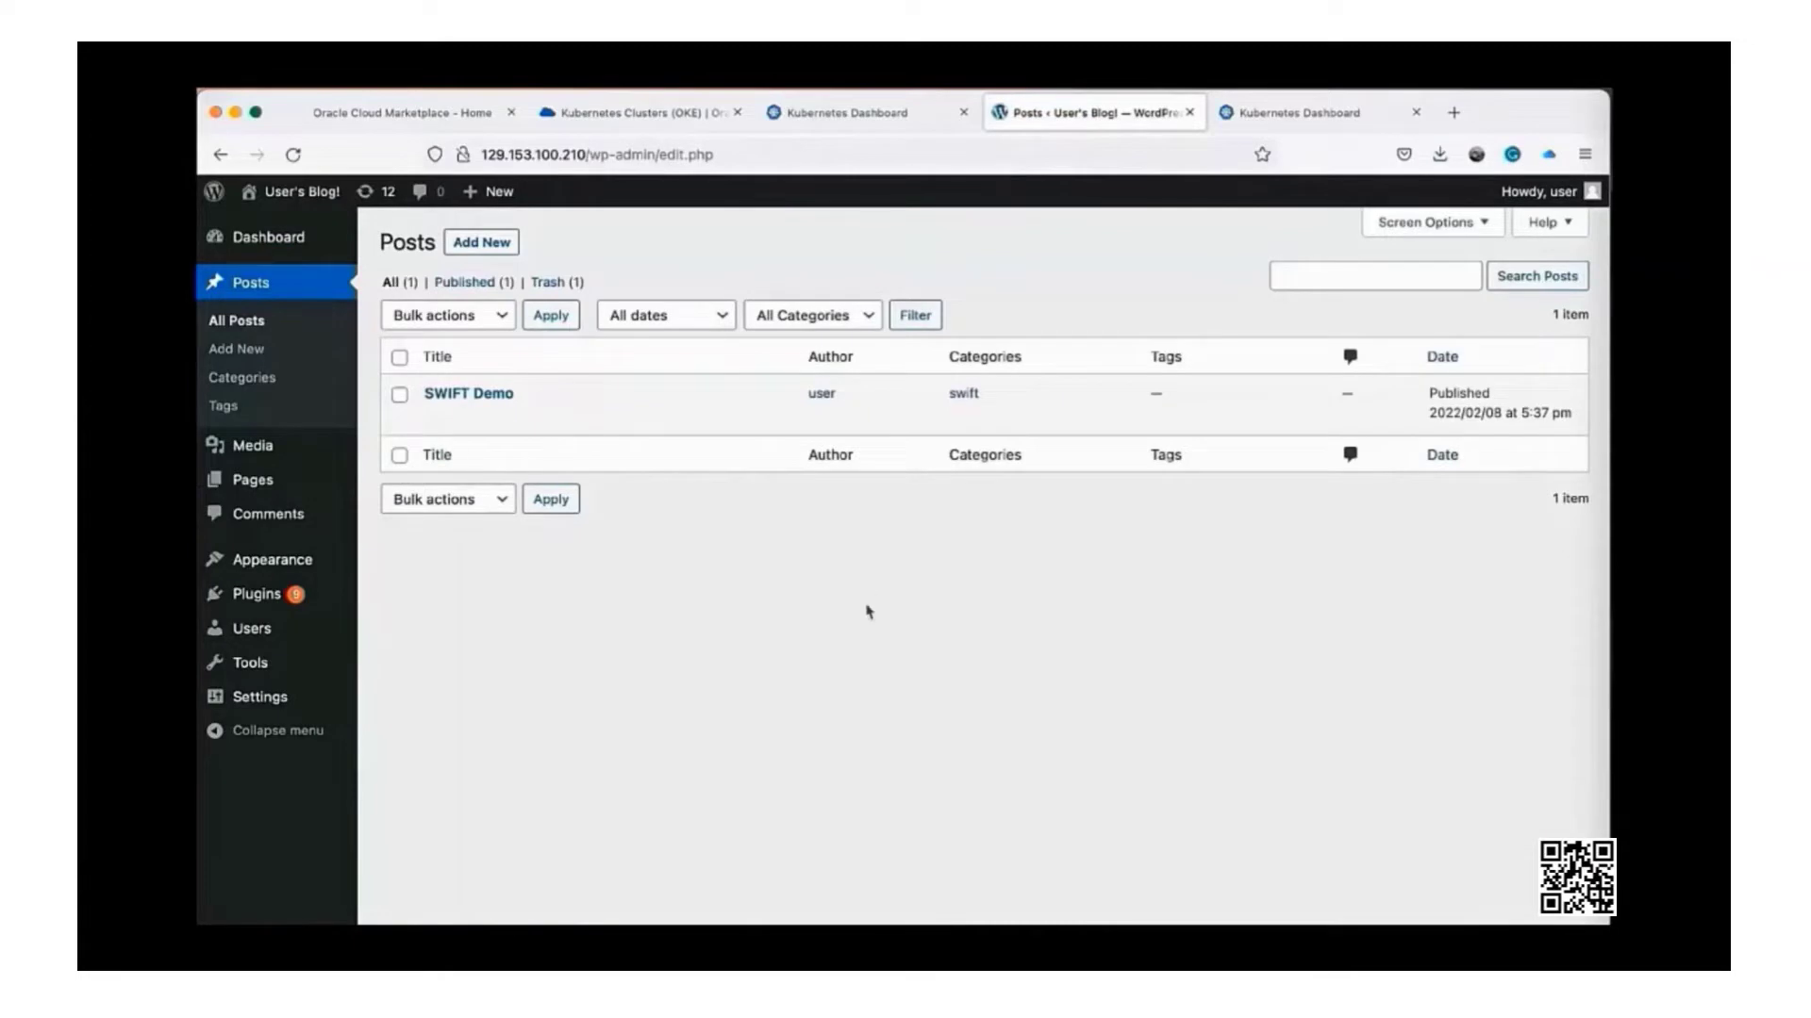
Switch to the other cluster's Kubernetes Dashboard at 144.24.160.224 and show its bloggerapp namespace overview
left_click(1320, 114)
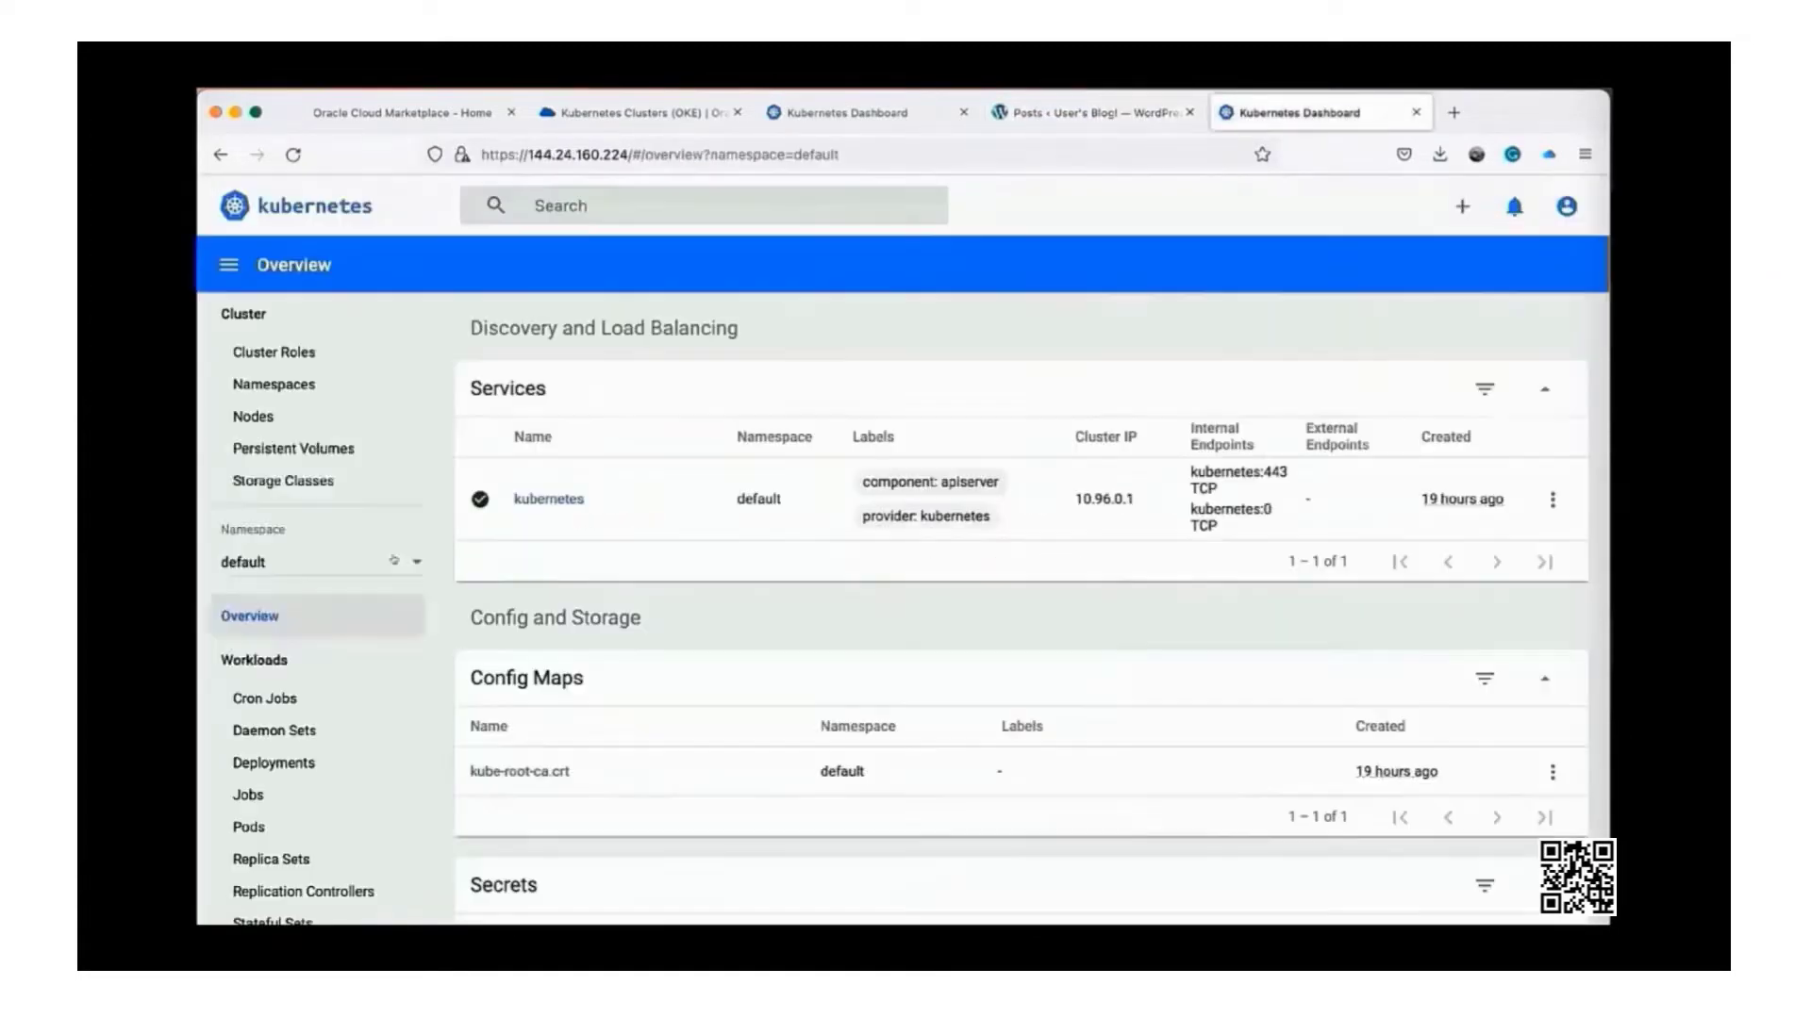
left_click(349, 597)
left_click(335, 586)
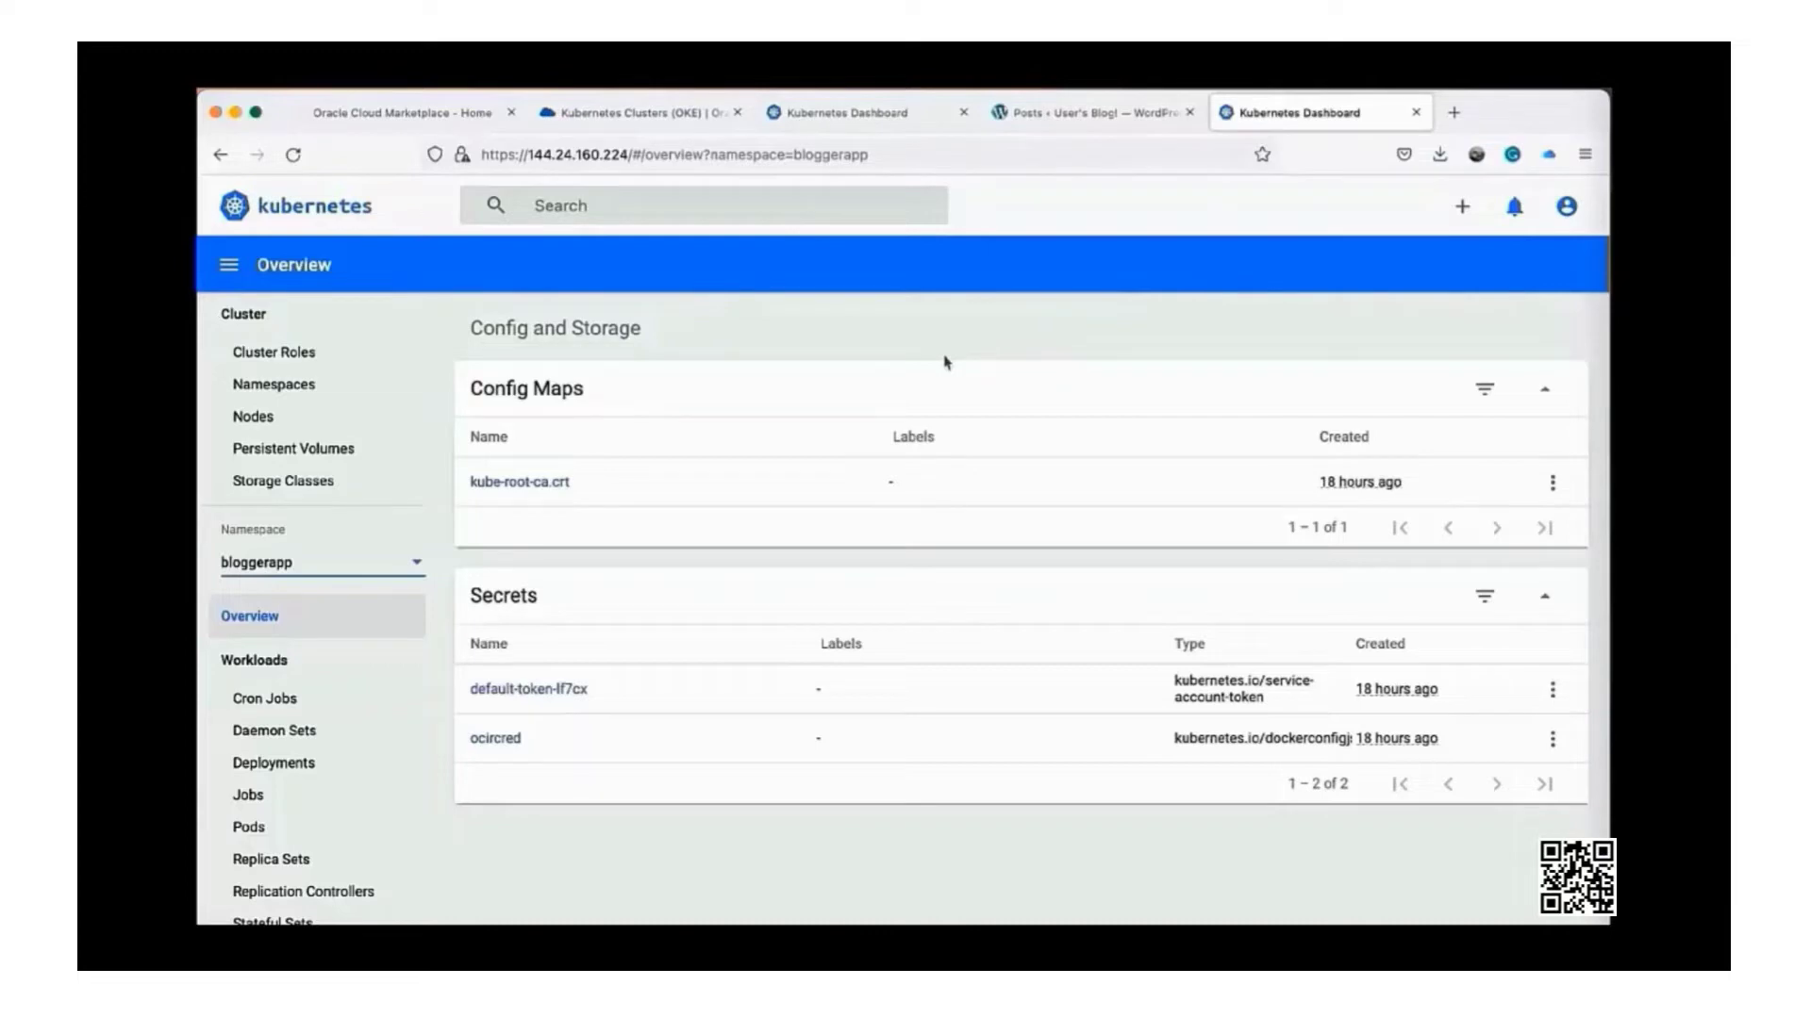
Search Oracle Cloud Marketplace applications for "swift kubernetes" and open the RackWare Kubernetes Solution - SWIFT (DR-Subscription) listing
left_click(443, 123)
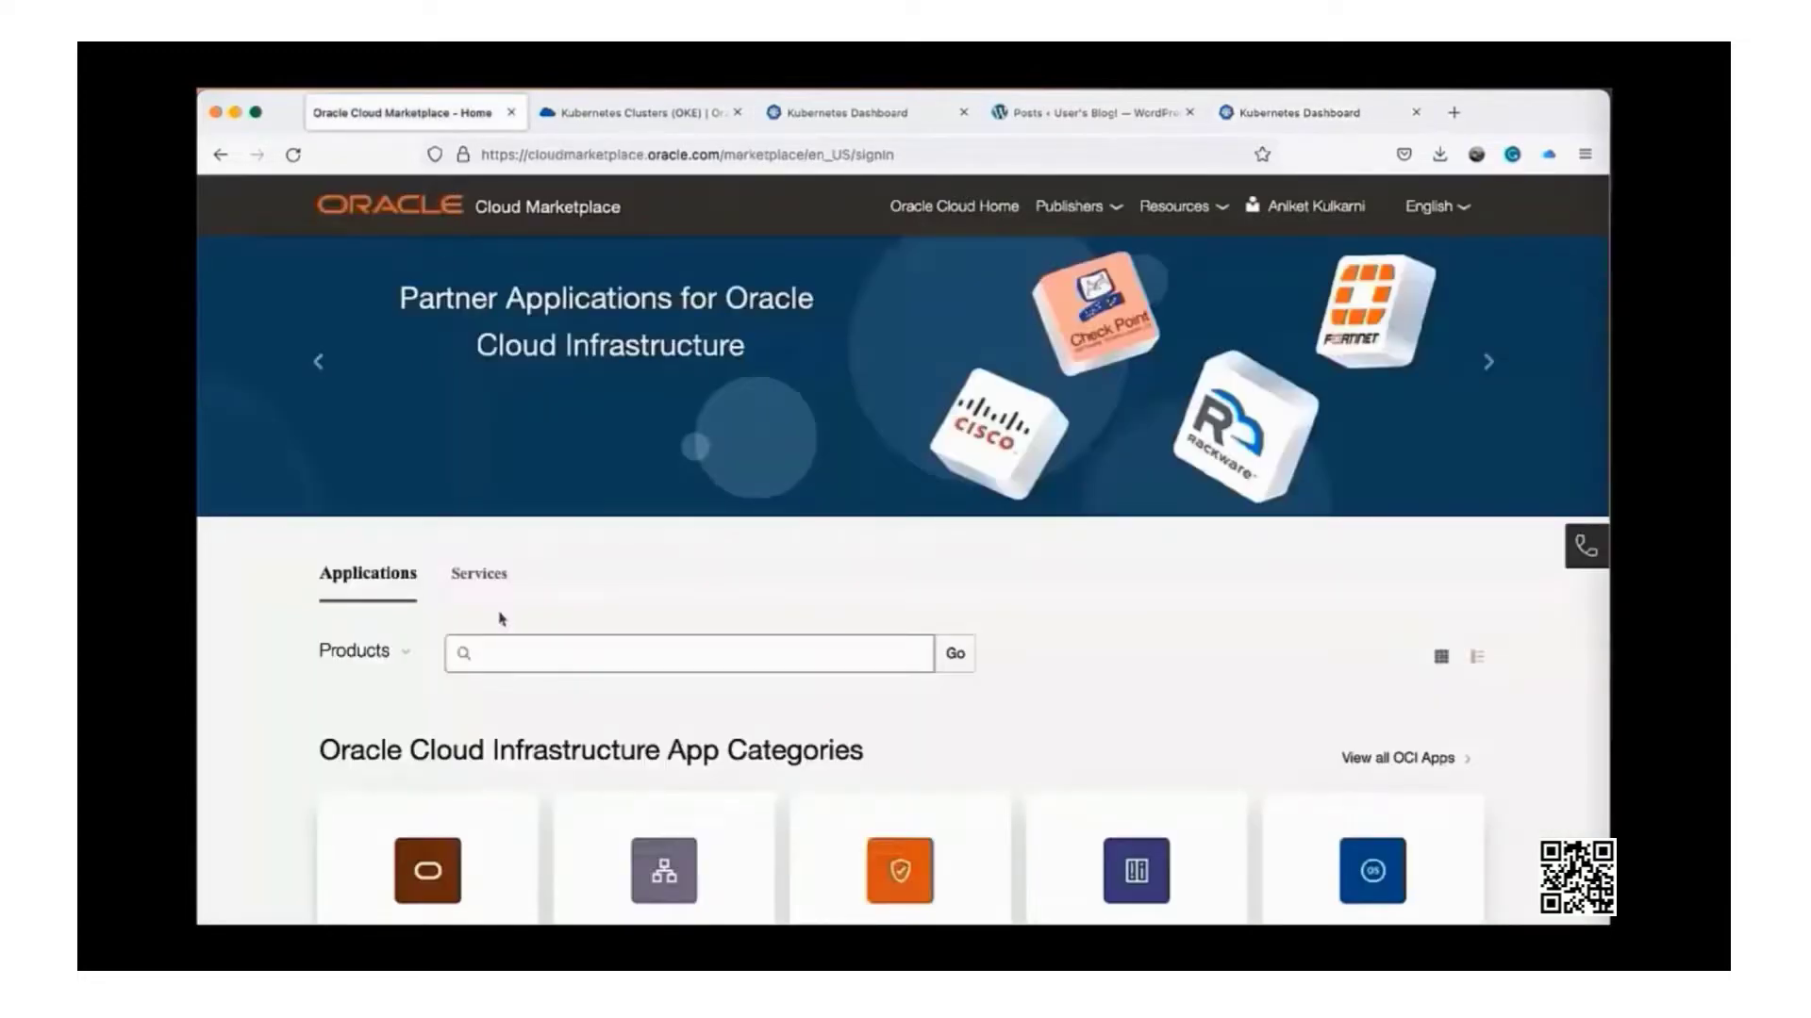
scroll(499, 613, "down", 1)
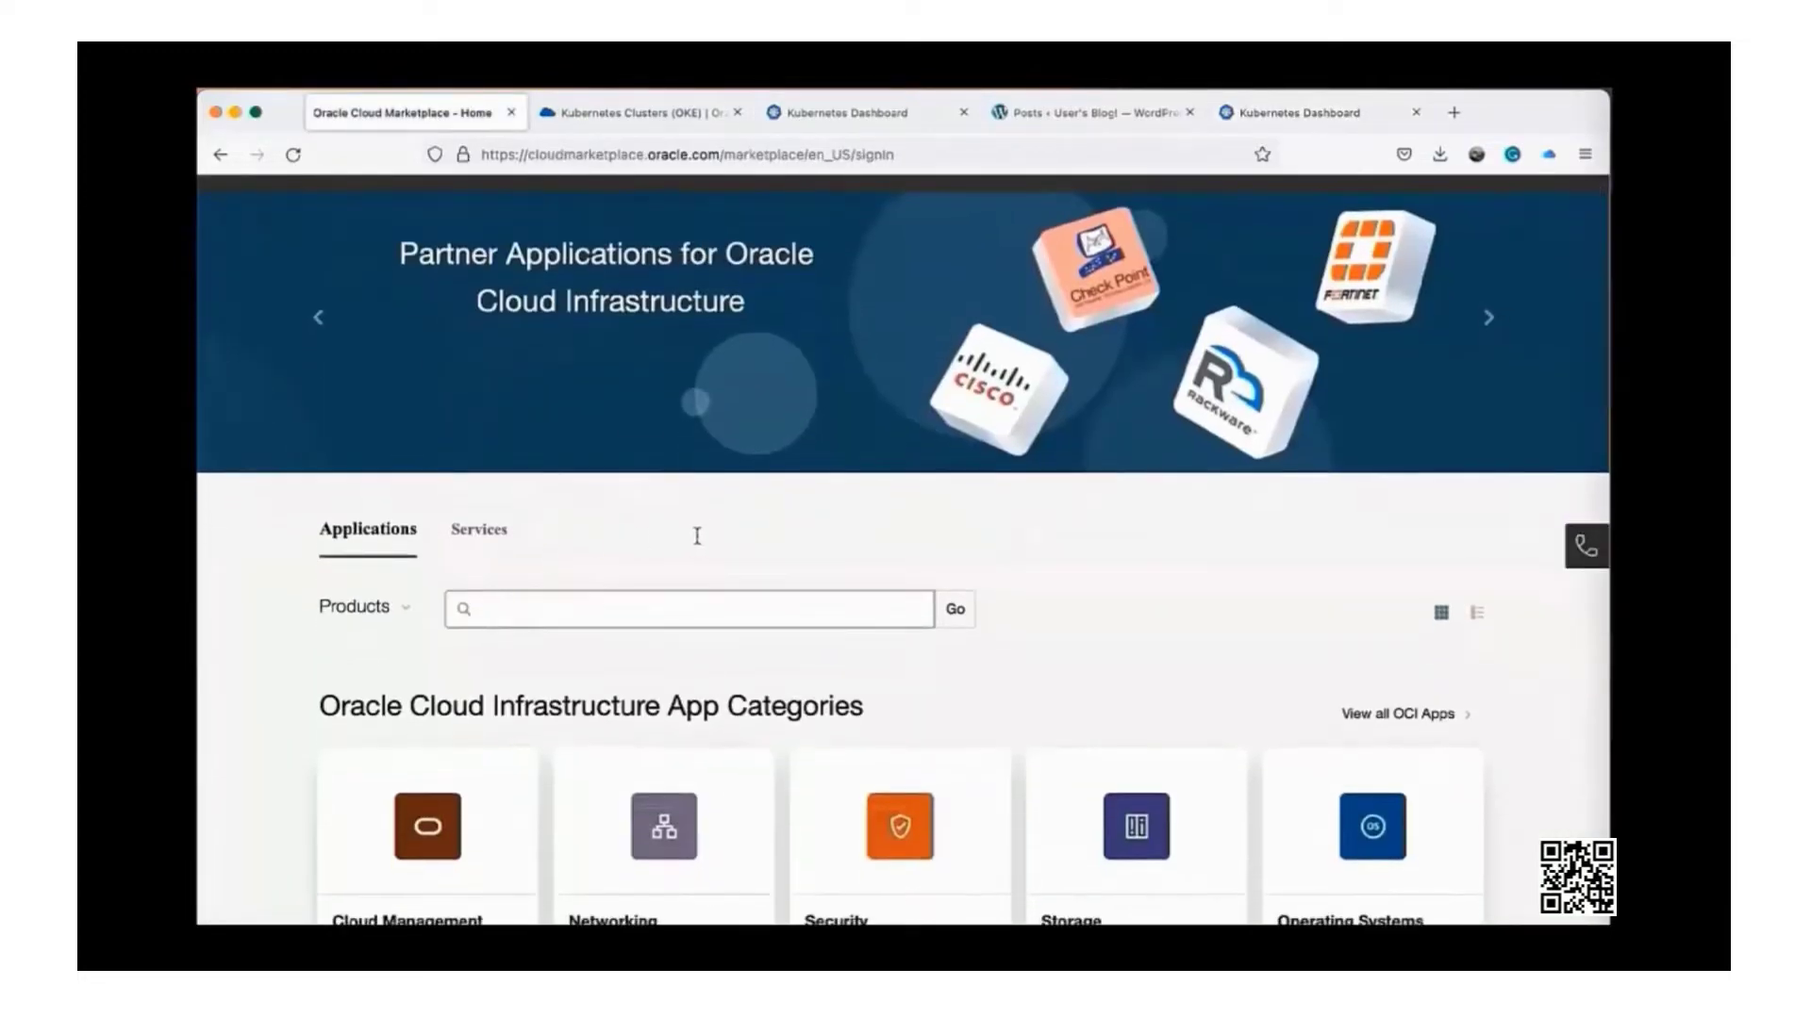
scroll(711, 557, "up", 1)
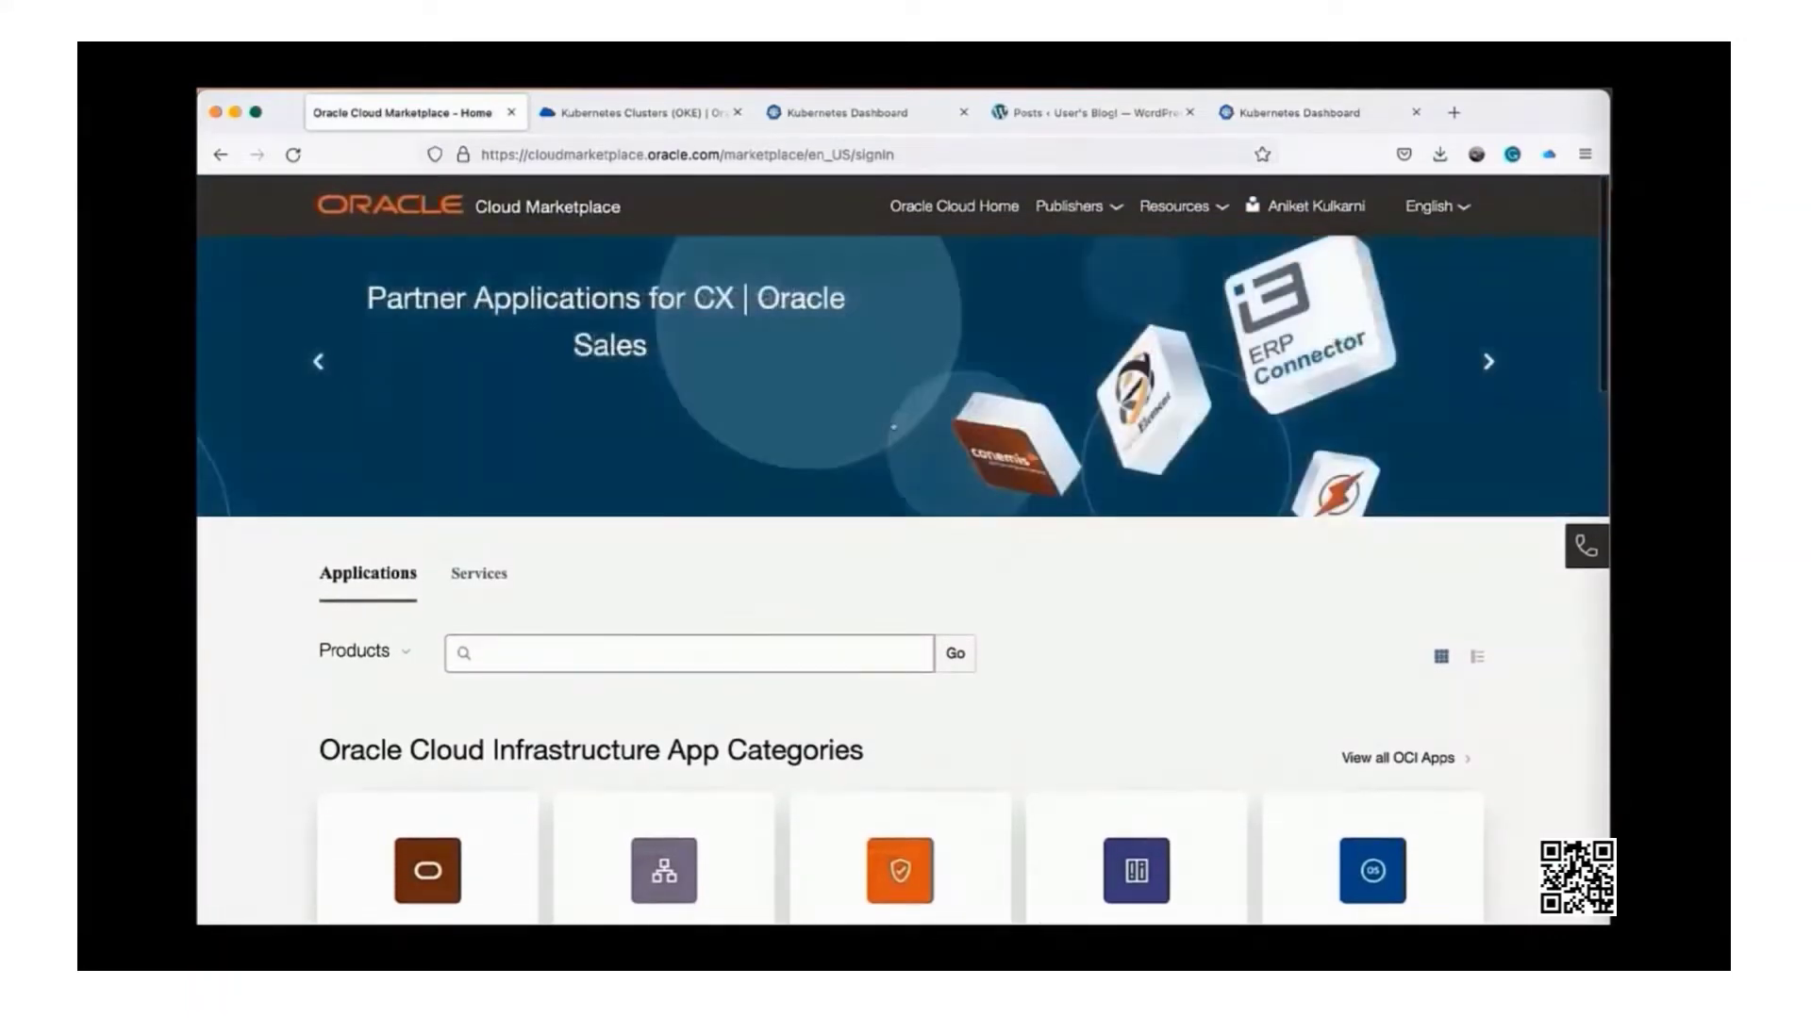
left_click(674, 660)
type("swift")
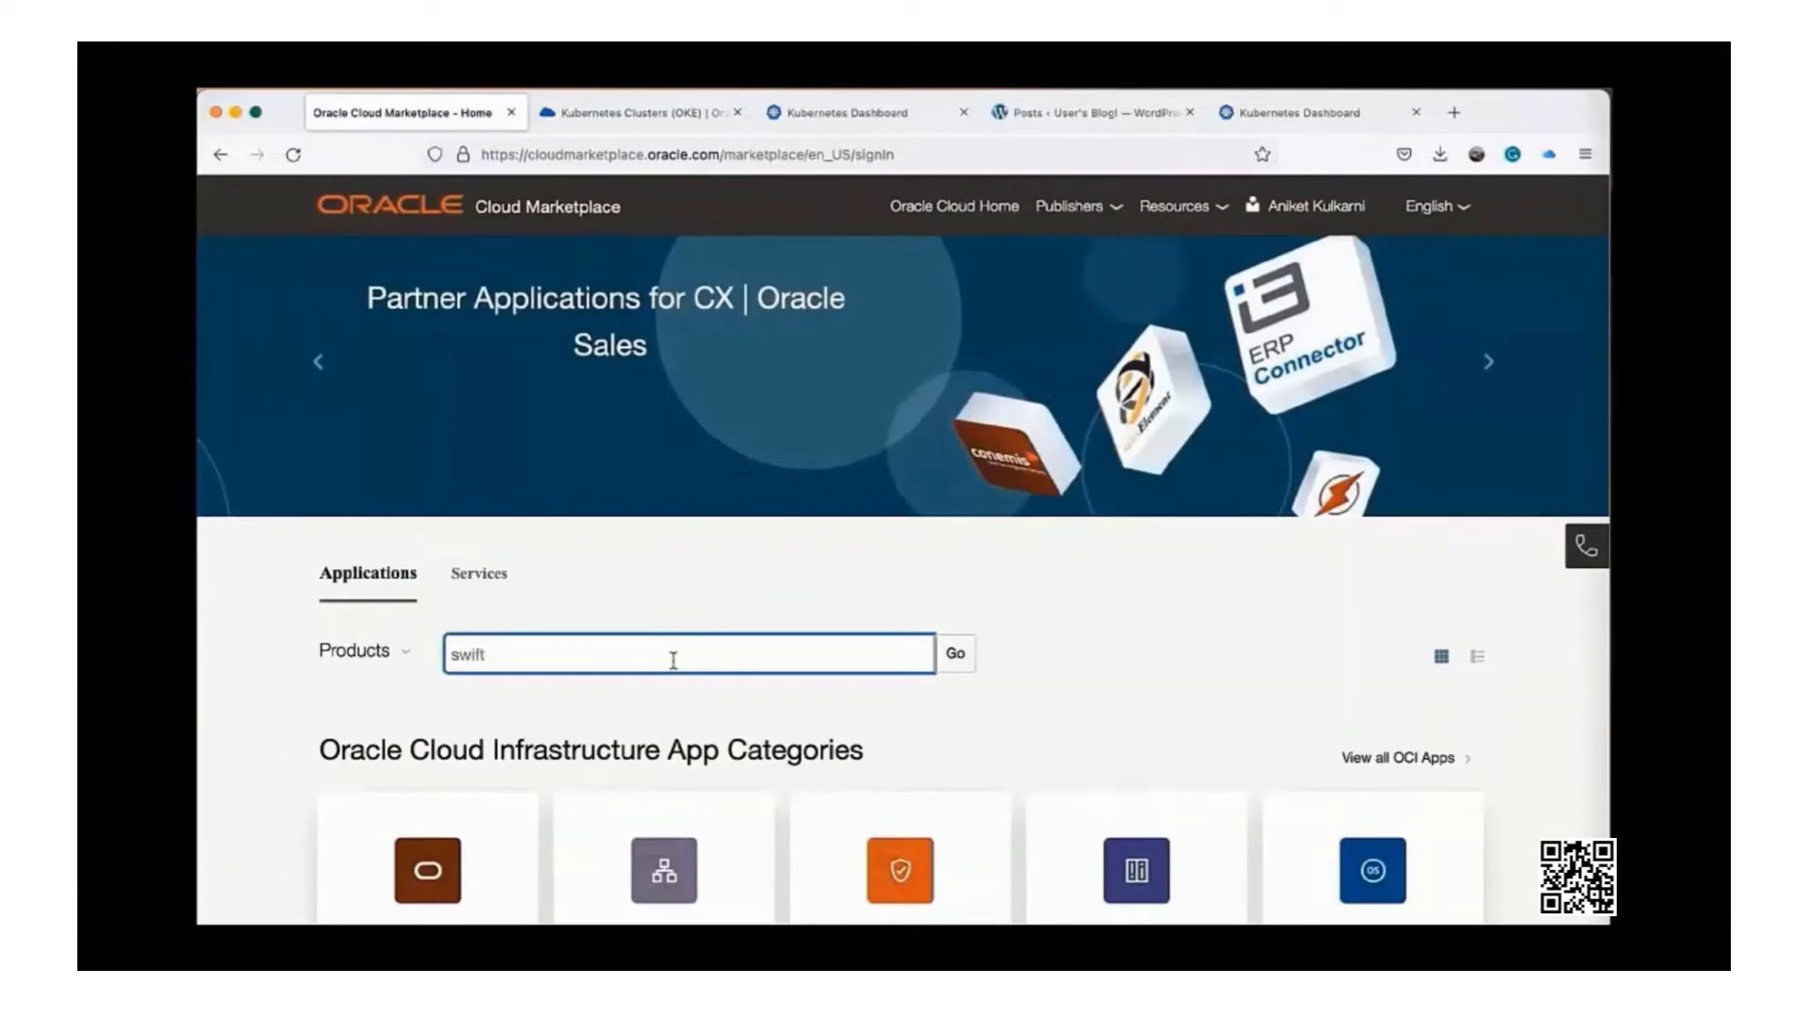
type(" kubernetes")
key("Return")
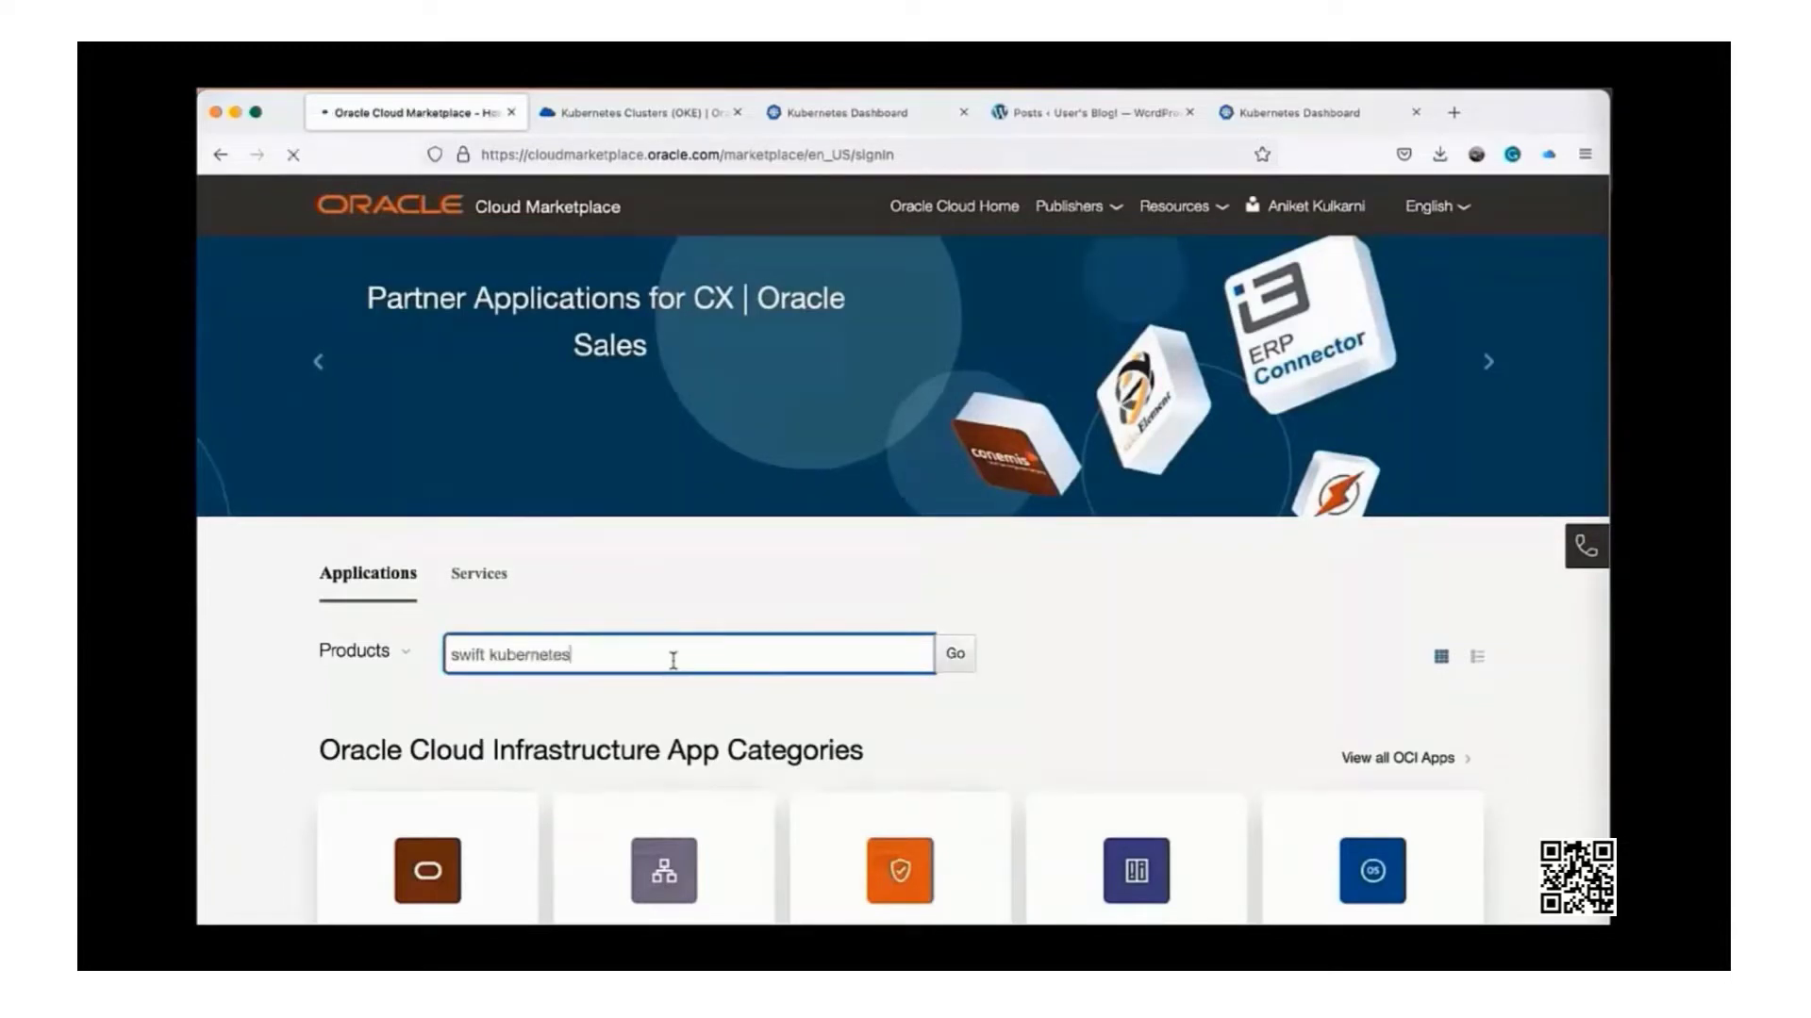
scroll(1119, 627, "down", 2)
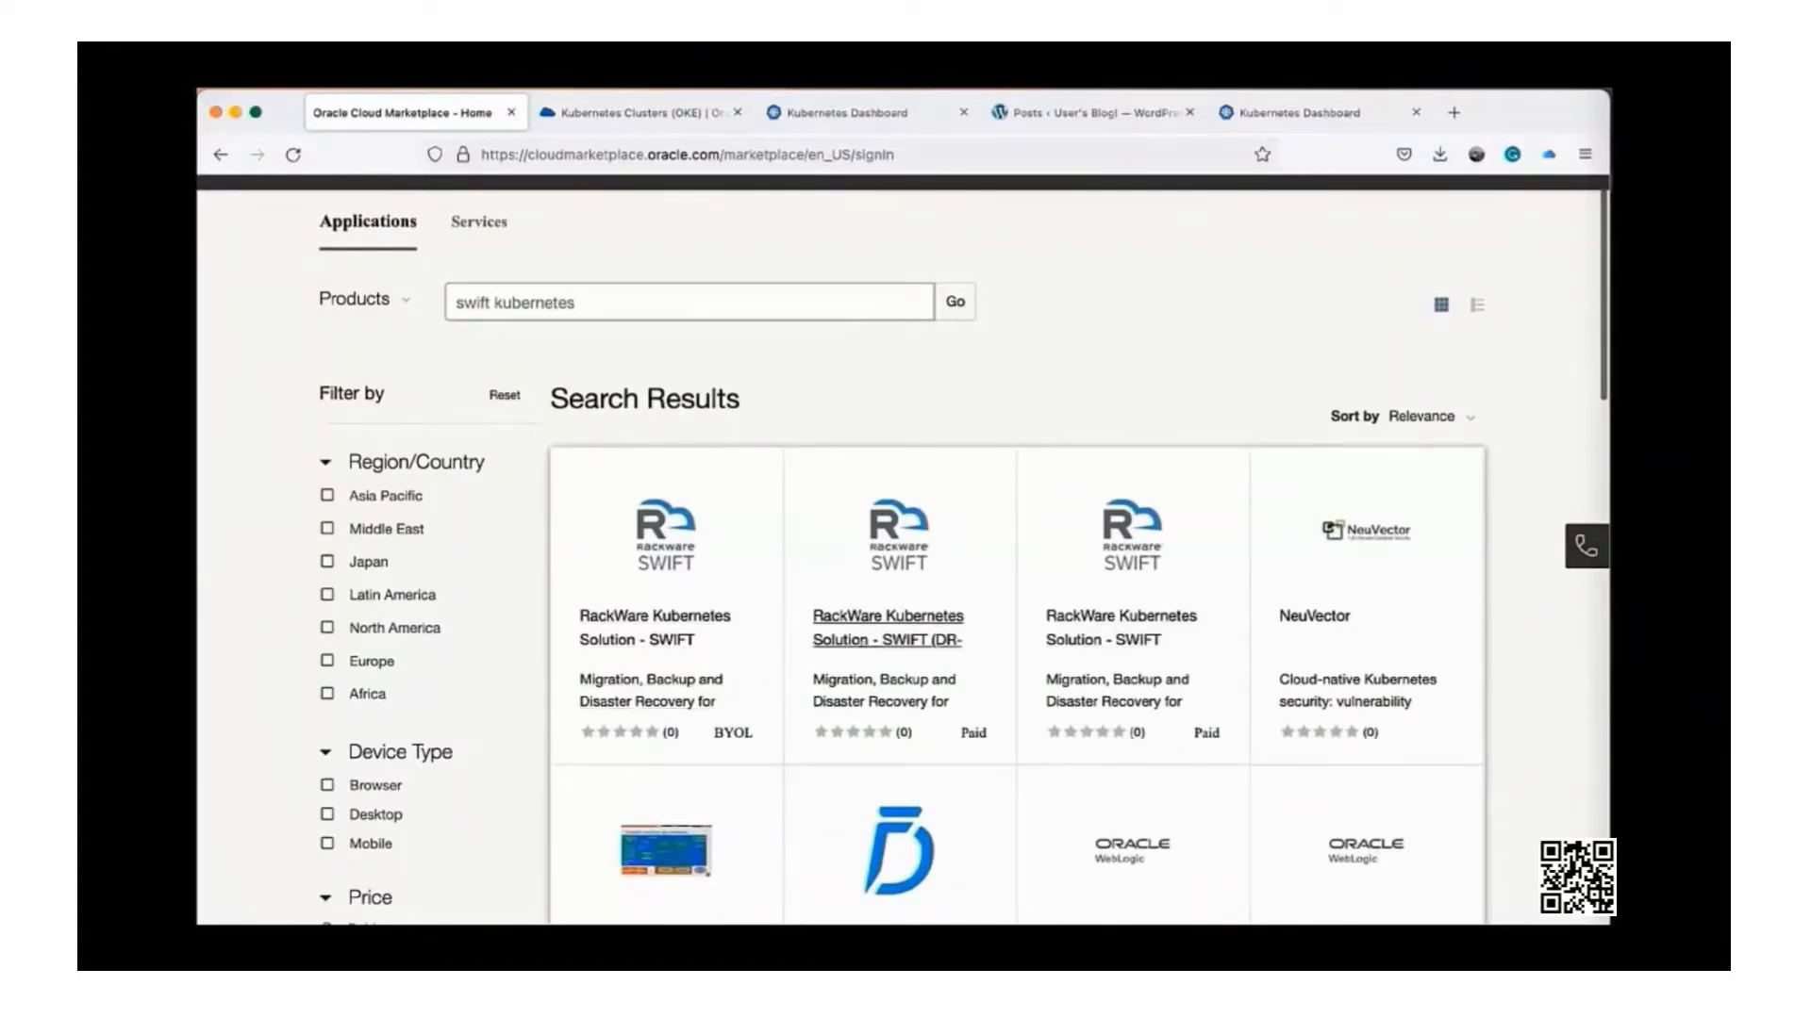
left_click(866, 651)
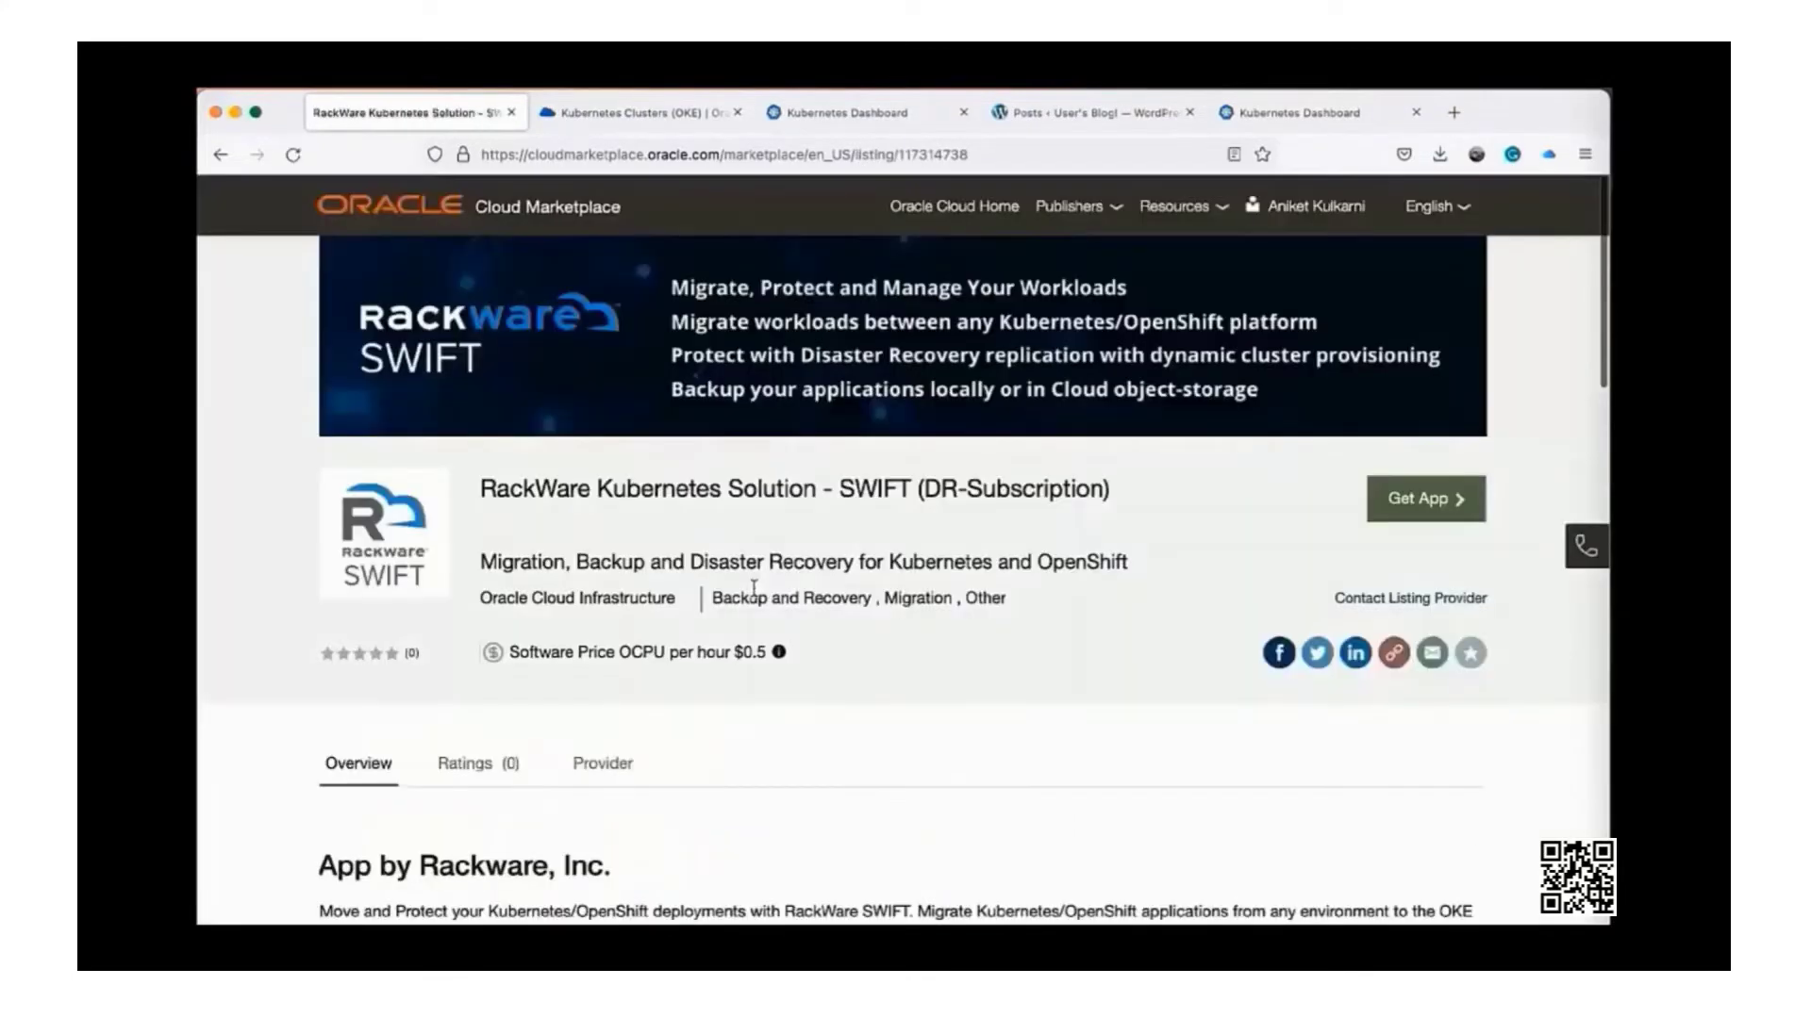
Read the SWIFT listing's overview and feature list, highlighting the start of the Pay-as-you-go bullet
scroll(896, 714, "down", 2)
scroll(897, 713, "down", 1)
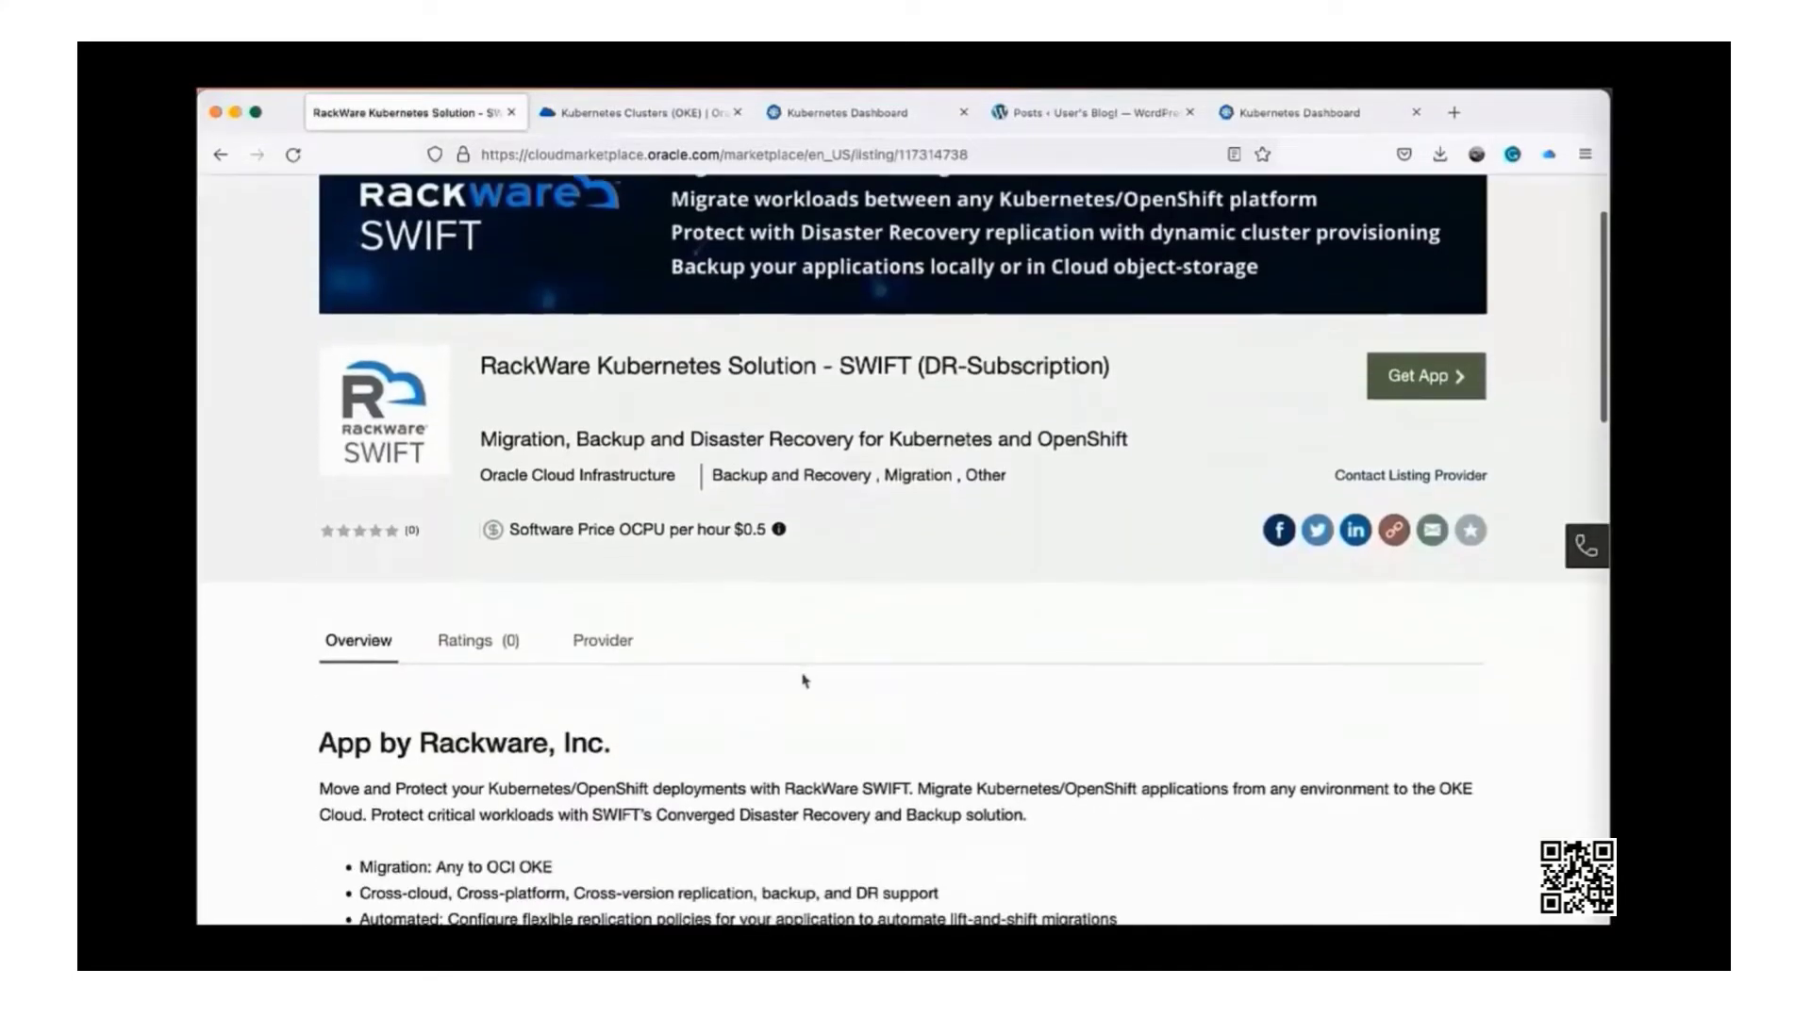
scroll(805, 680, "down", 4)
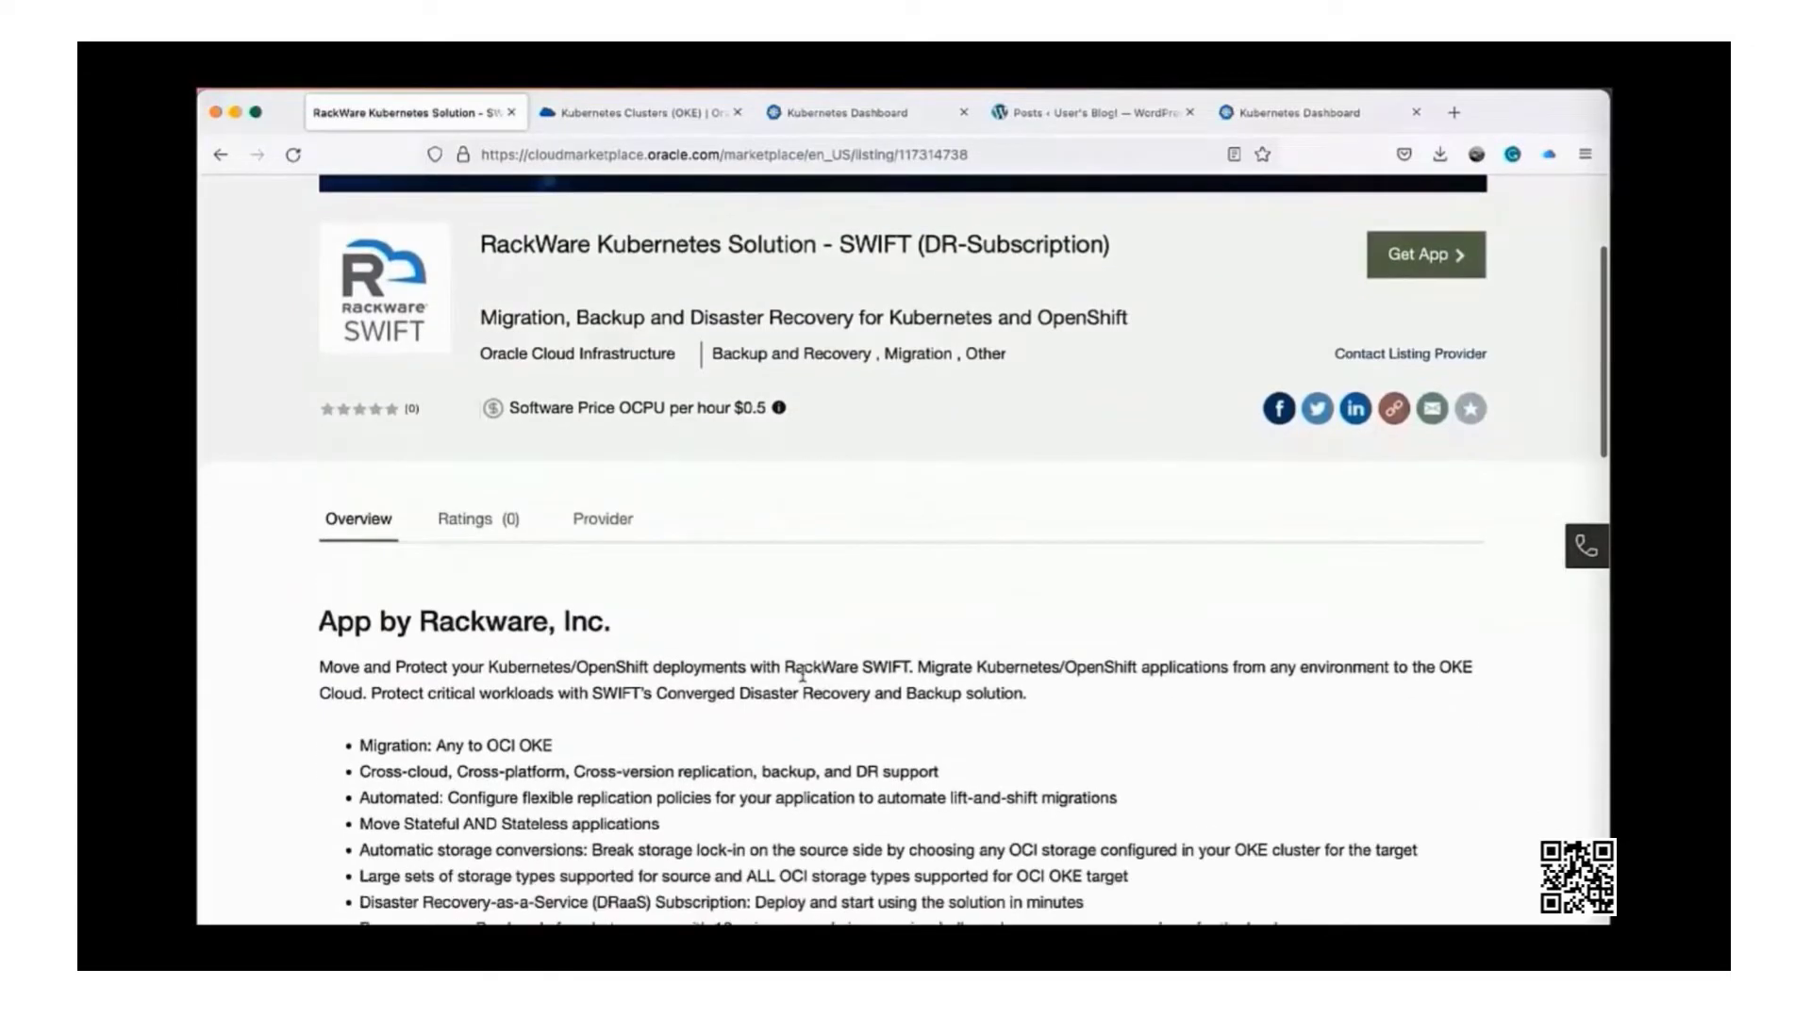
scroll(803, 681, "down", 3)
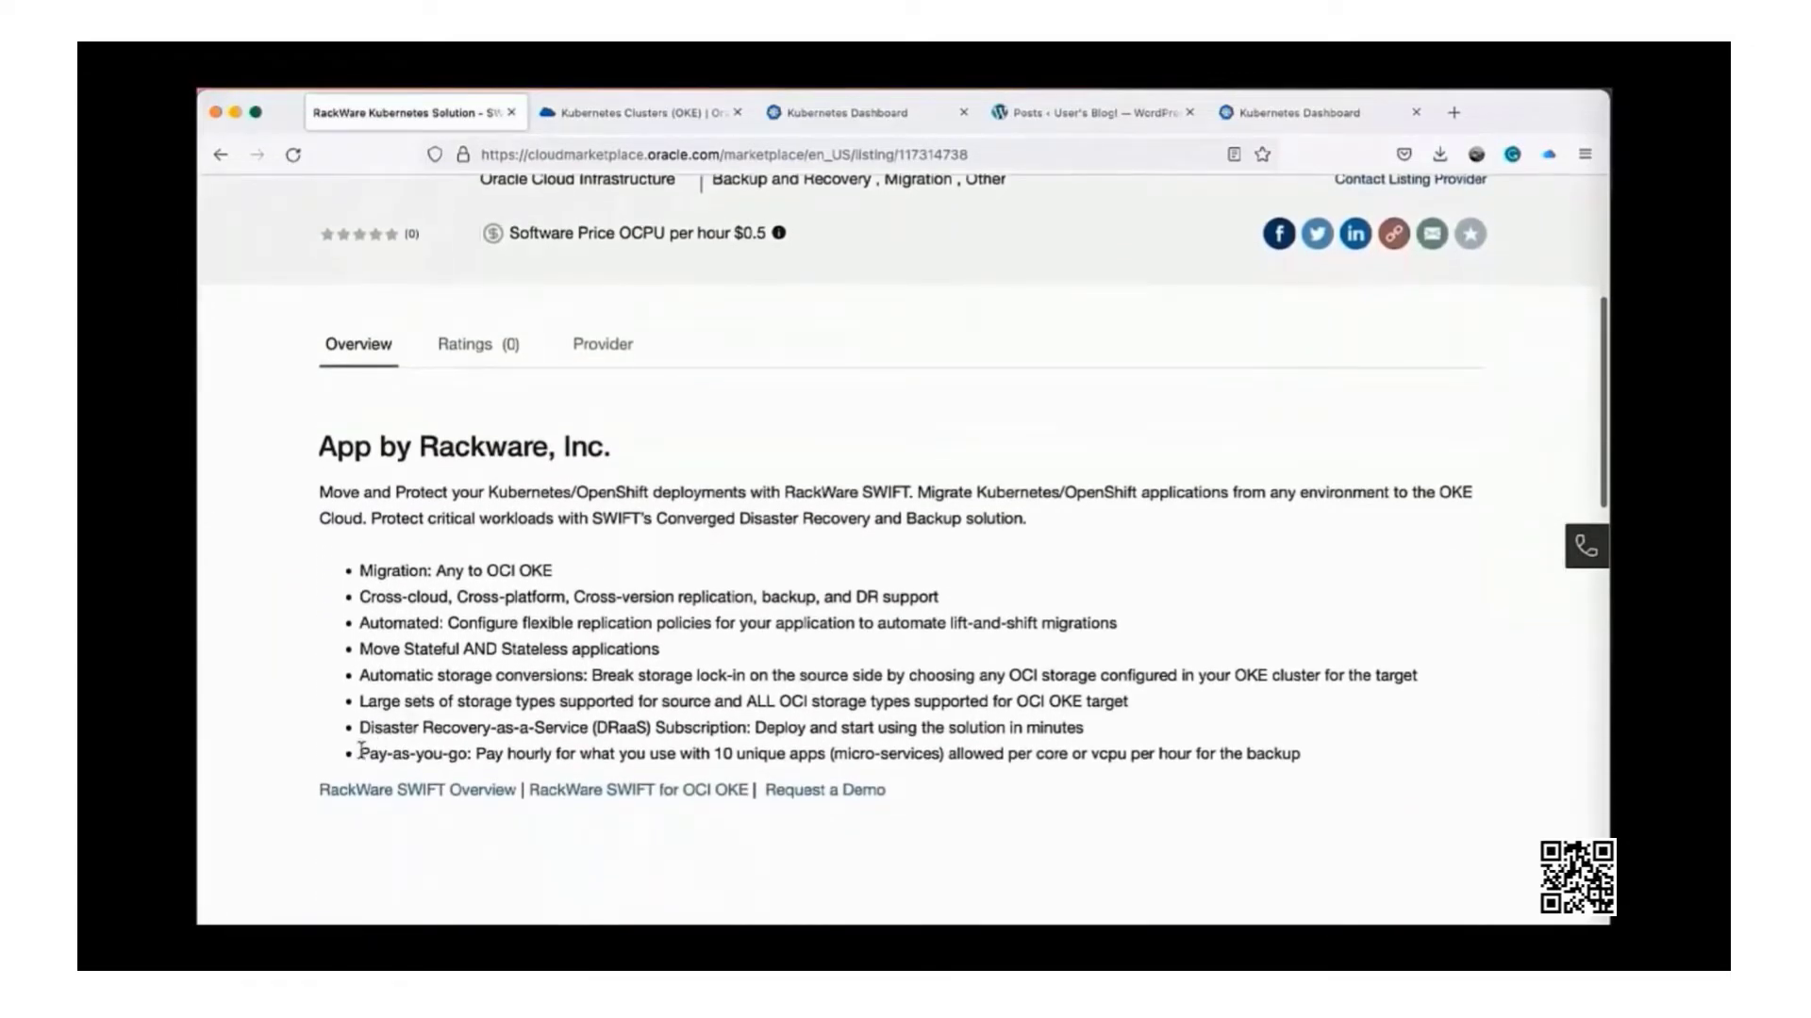
left_click_drag(361, 750, 955, 752)
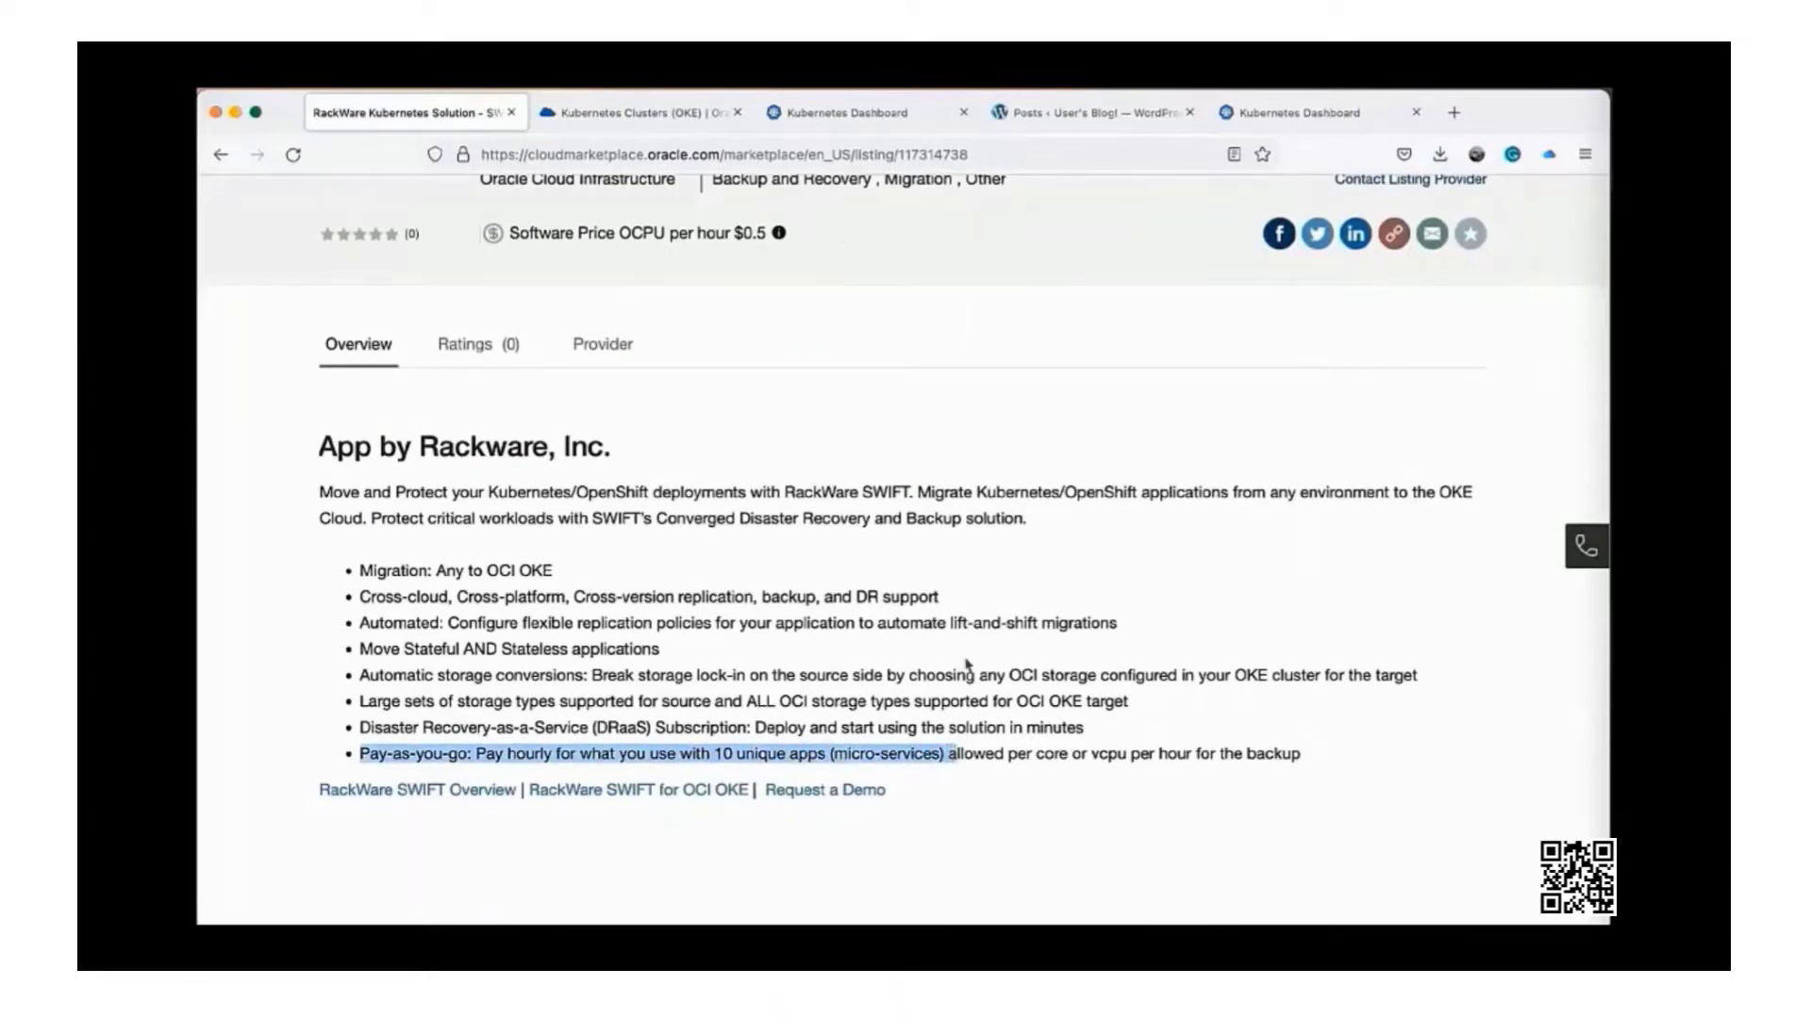
scroll(967, 664, "up", 2)
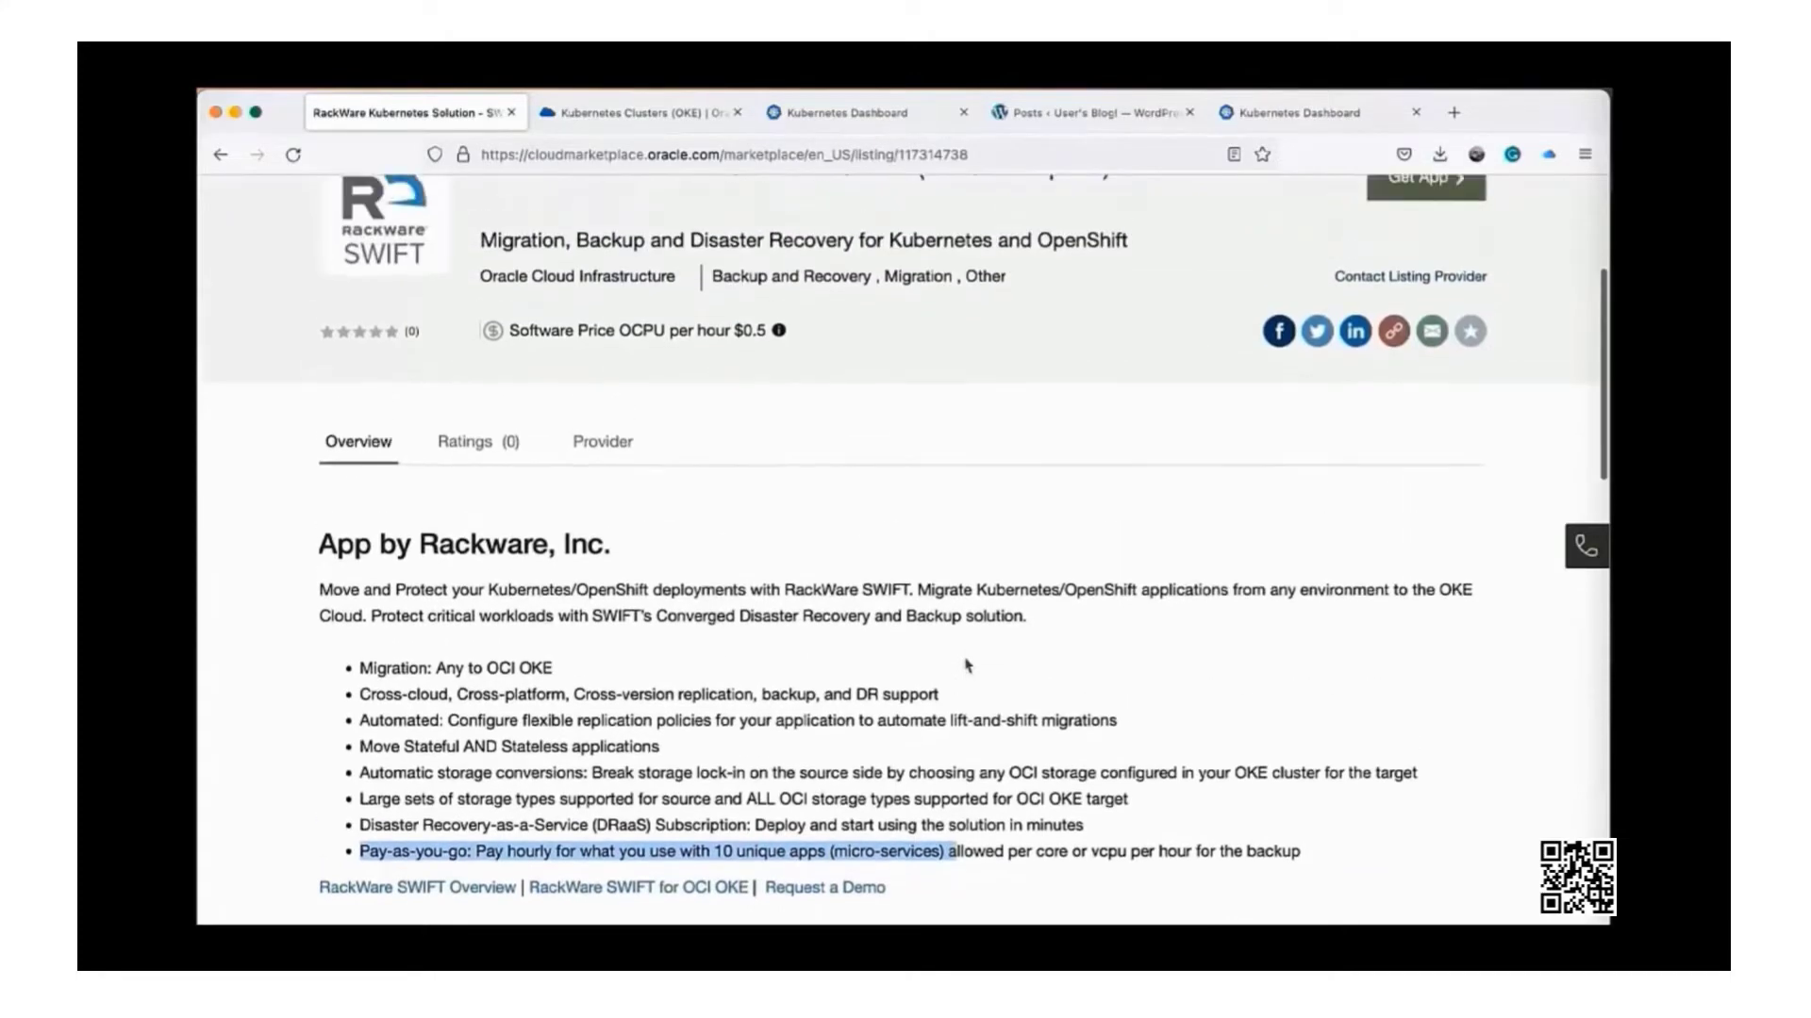
scroll(967, 664, "down", 3)
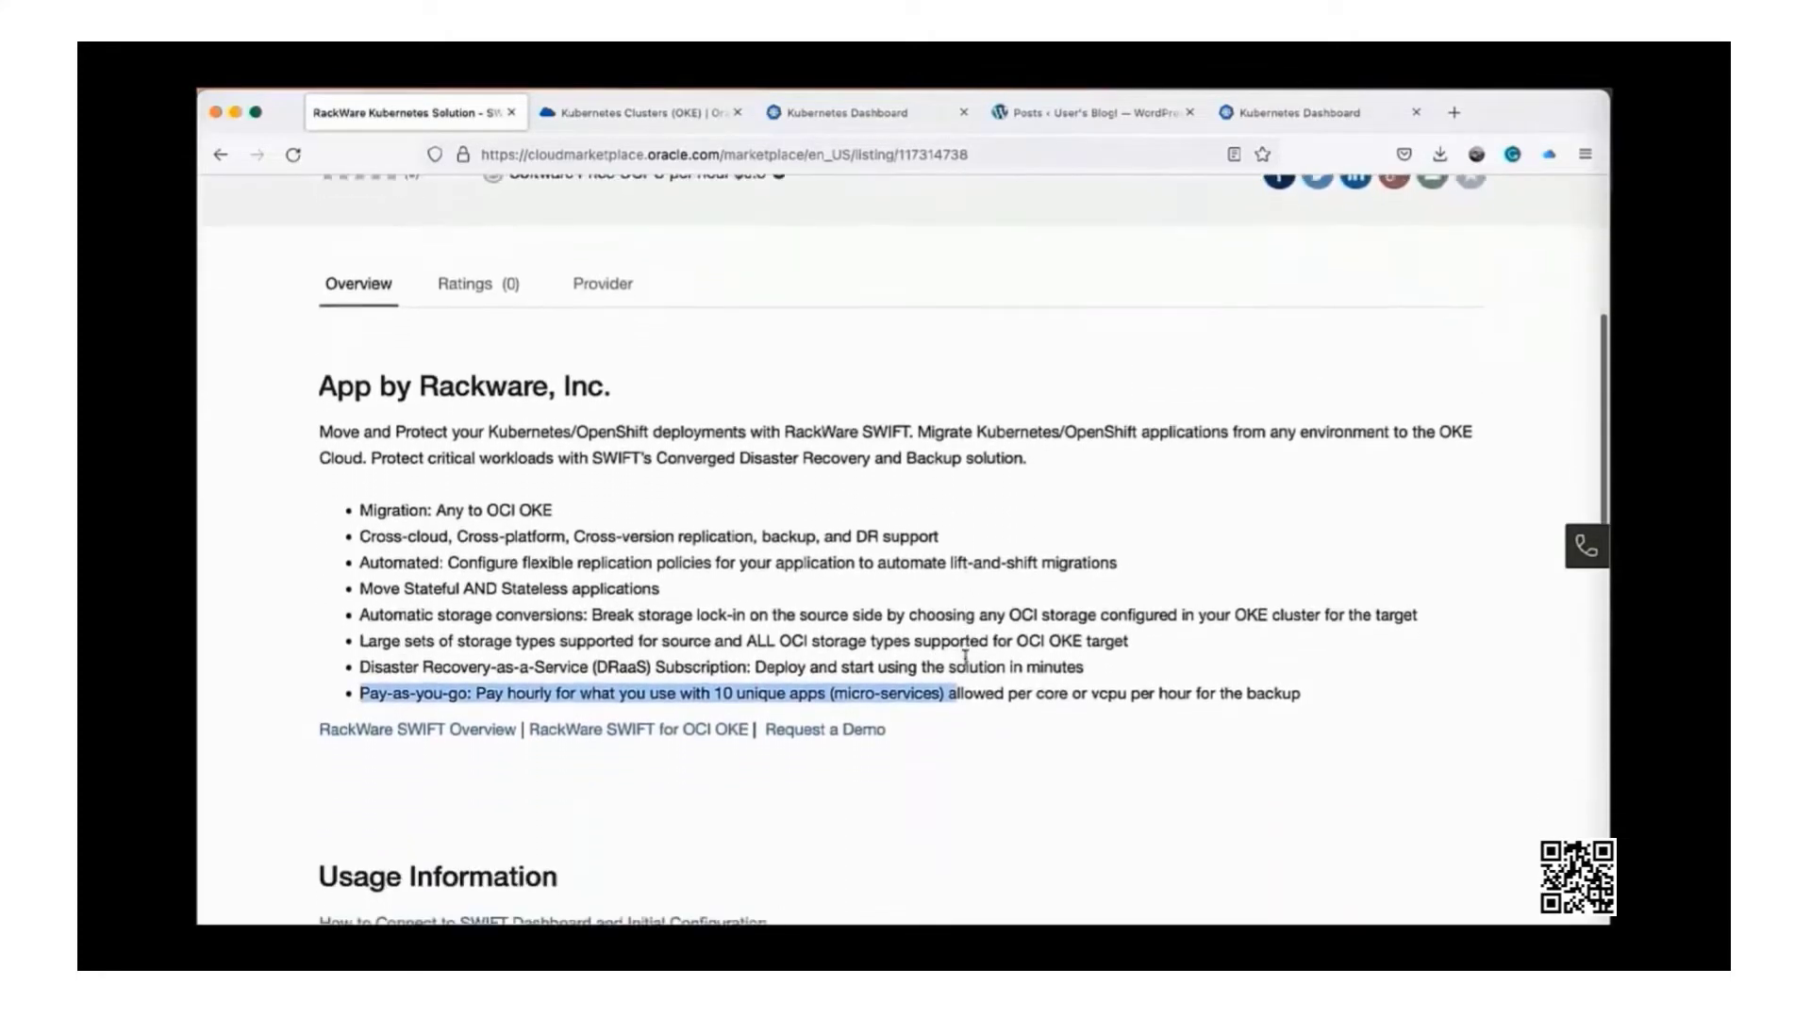
Get the SWIFT (DR-Subscription) app for the Commercial Market and open its listing in the Oracle Cloud console
scroll(453, 600, "down", 4)
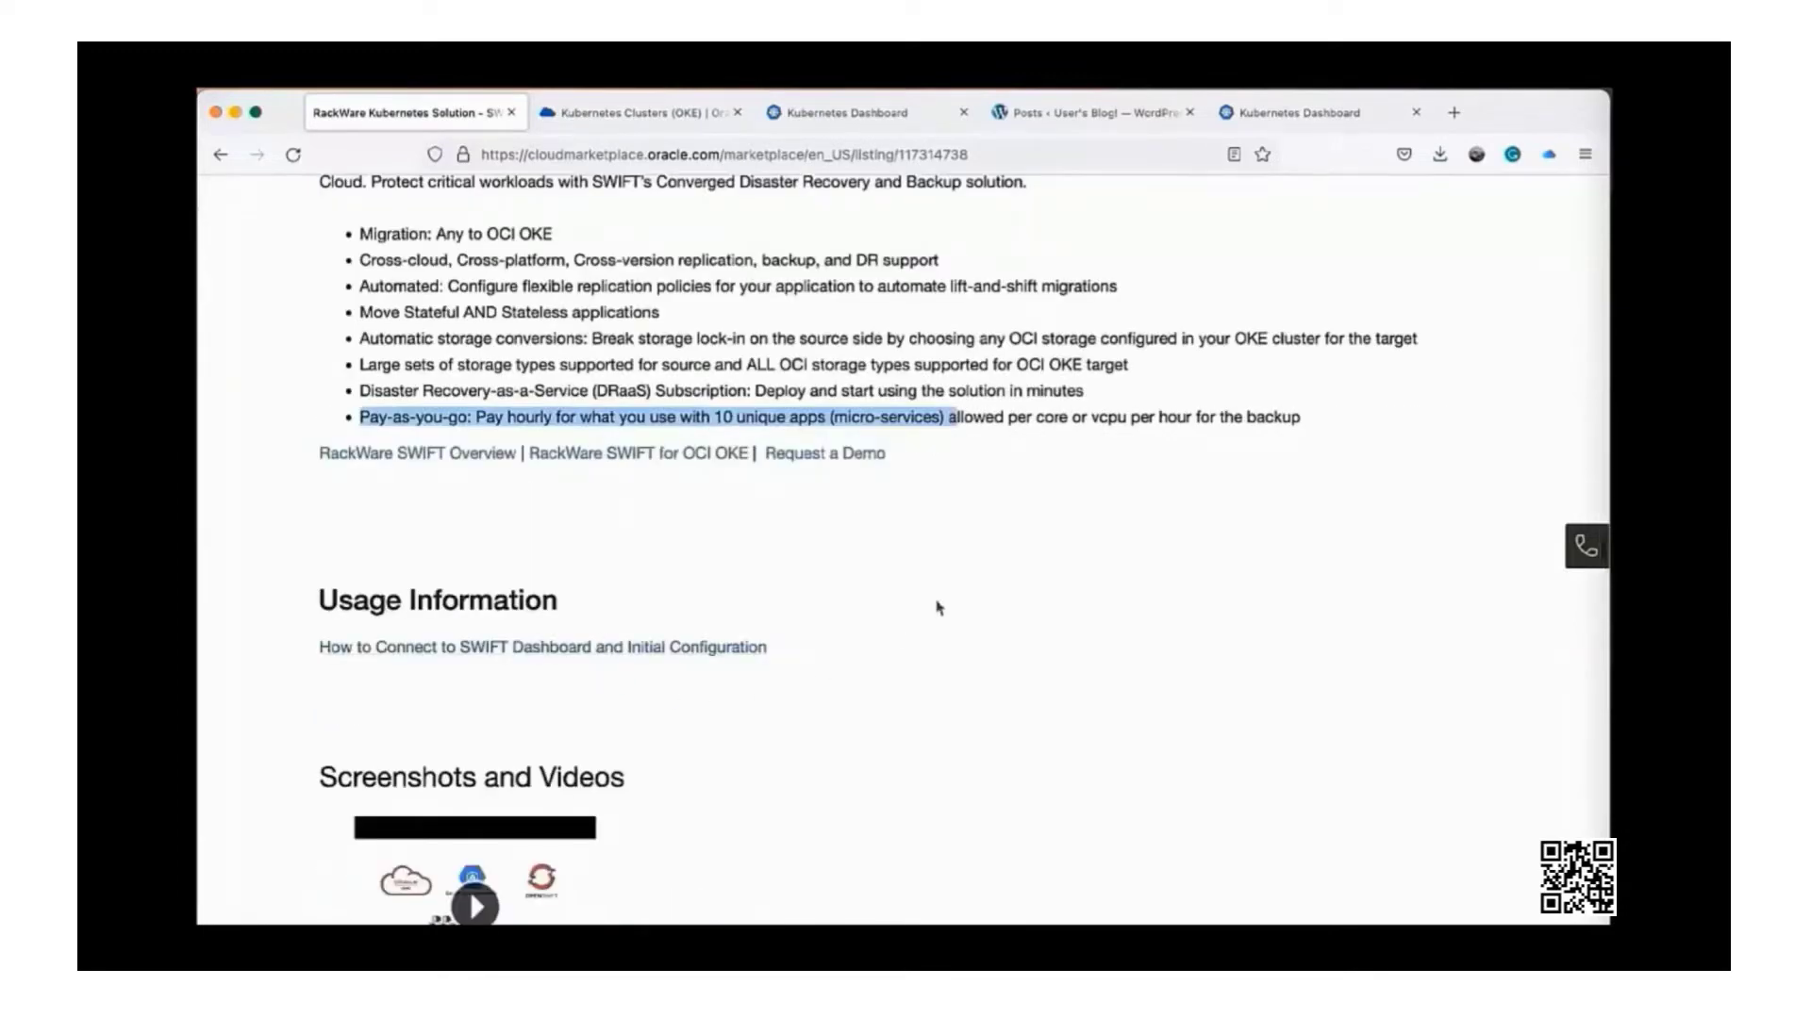
scroll(939, 609, "up", 7)
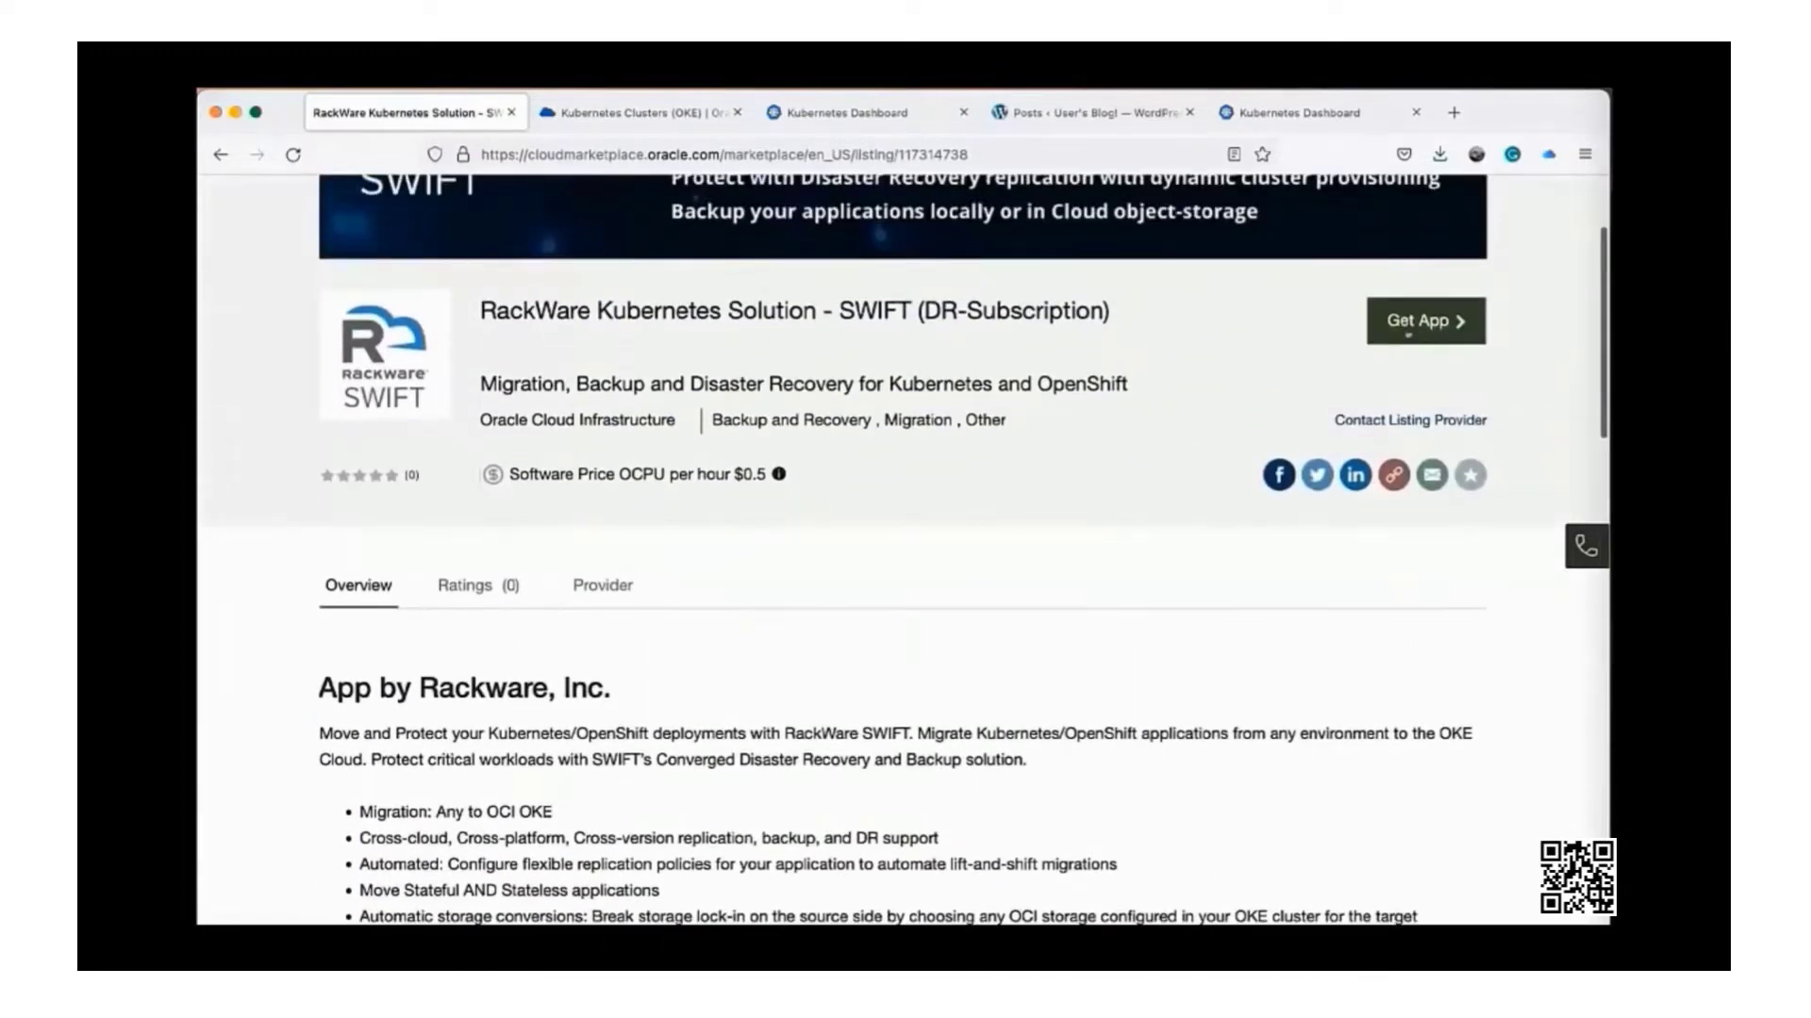
left_click(1425, 321)
left_click(367, 541)
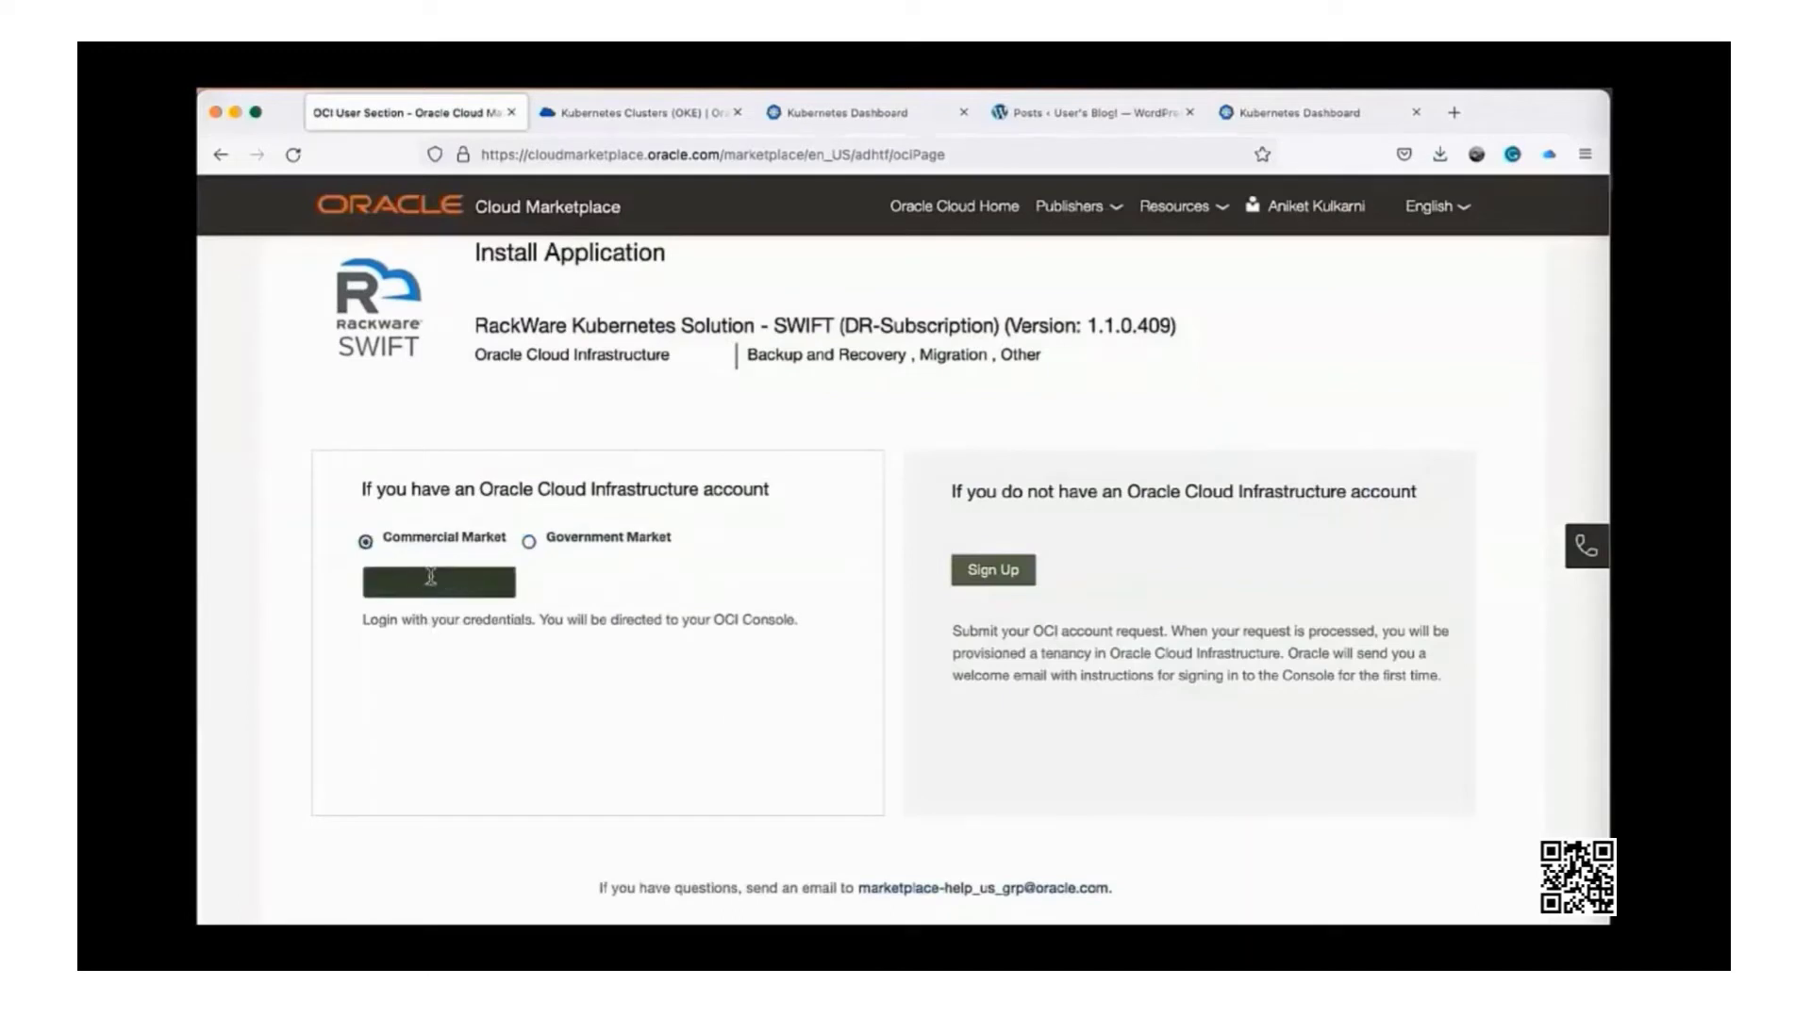
left_click(432, 582)
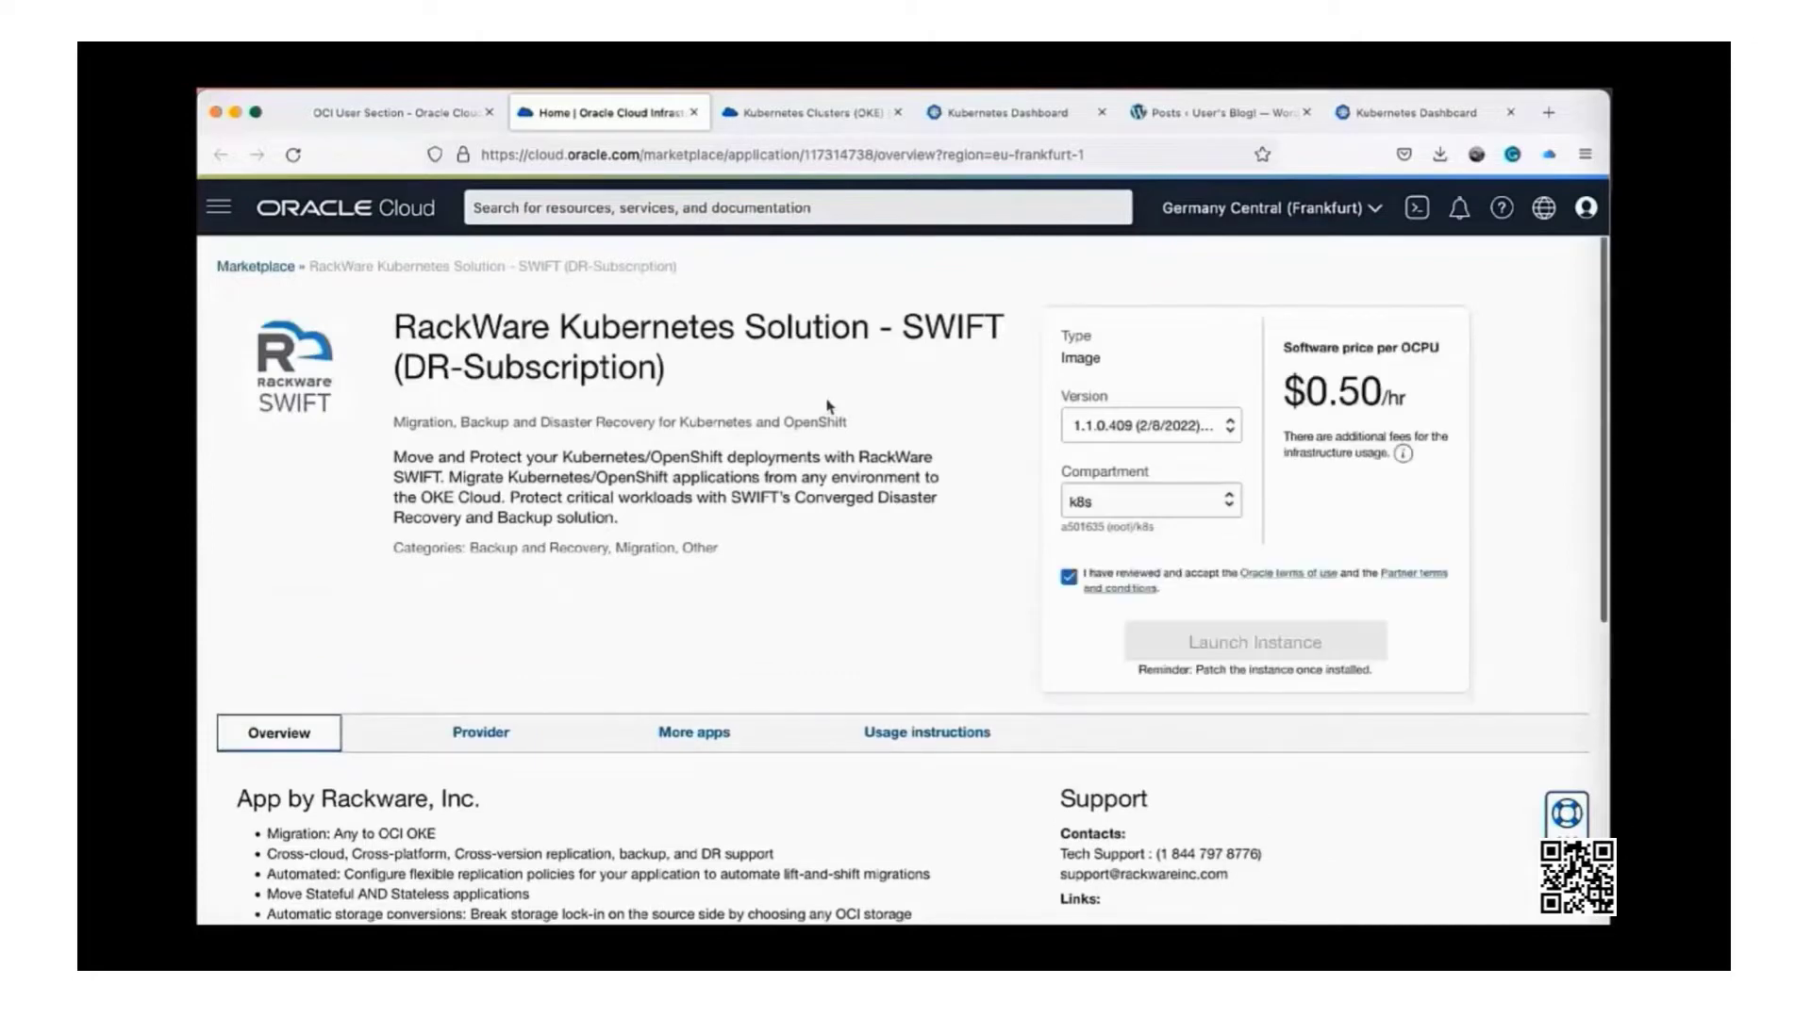
key("ctrl+Tab")
left_click(572, 112)
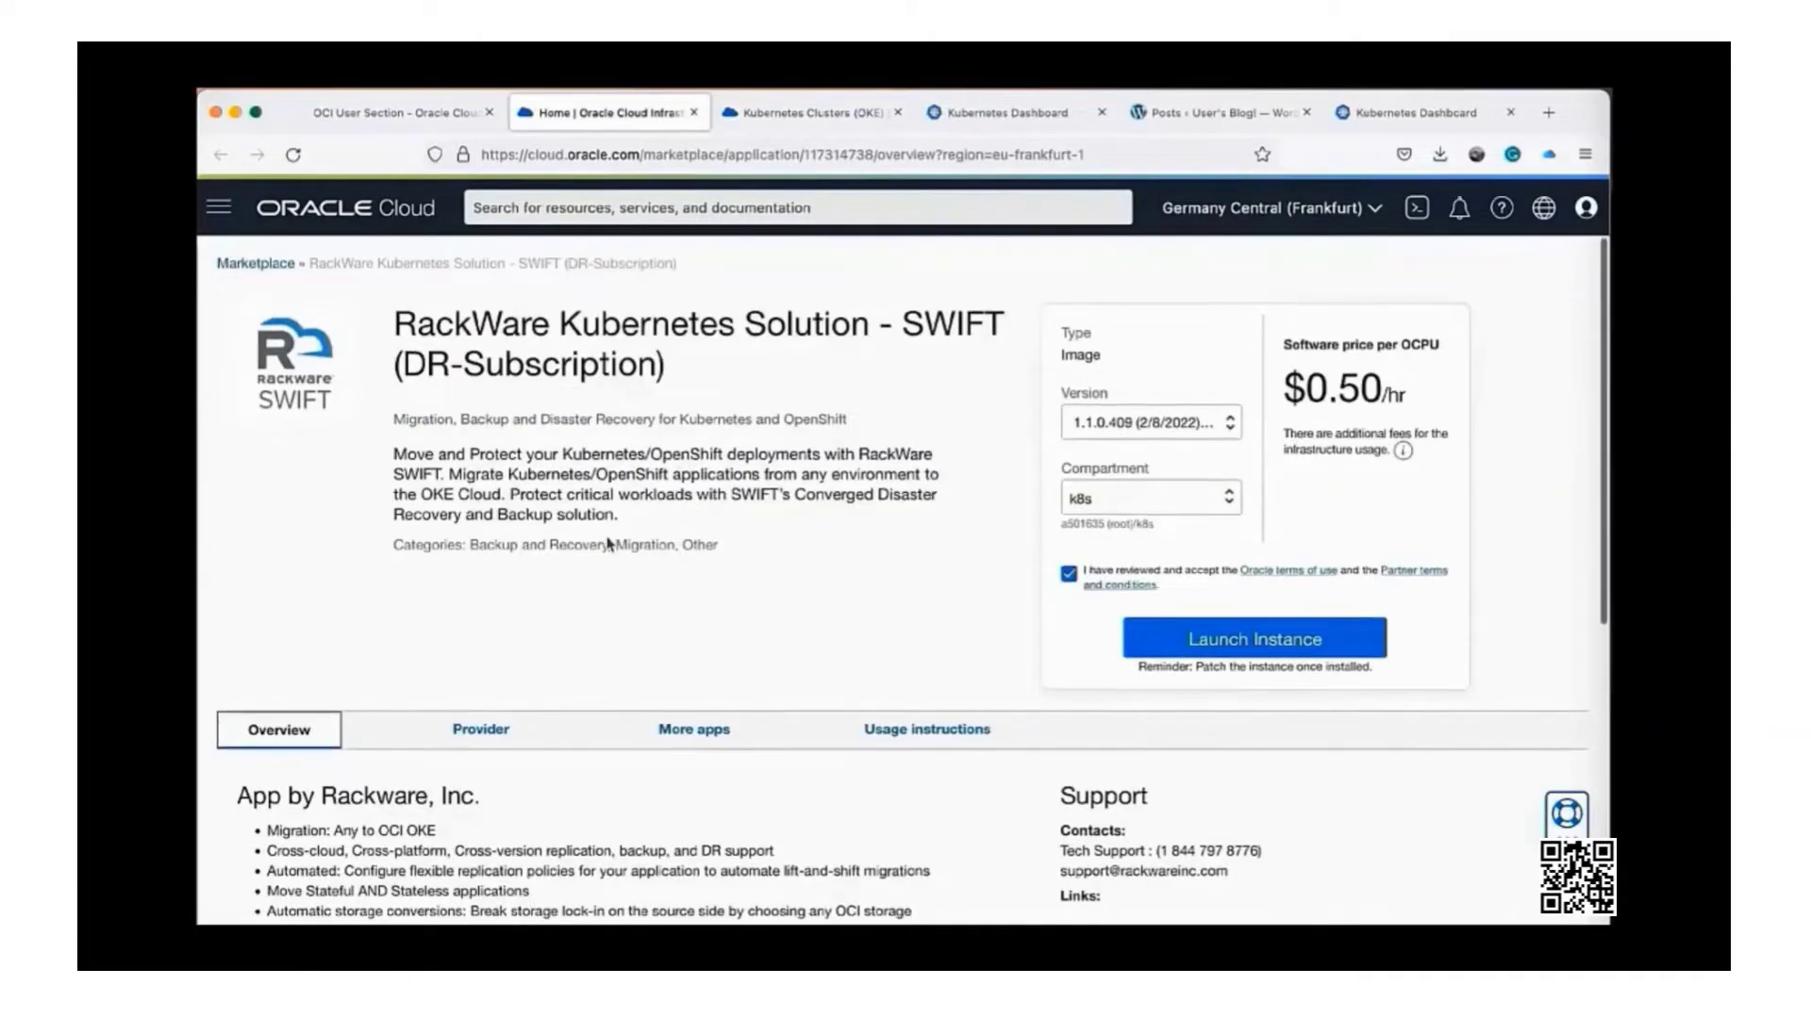
Review the console listing's pricing, feature overview, version details and system requirements for RackWare SWIFT
scroll(609, 544, "down", 1)
scroll(608, 543, "down", 2)
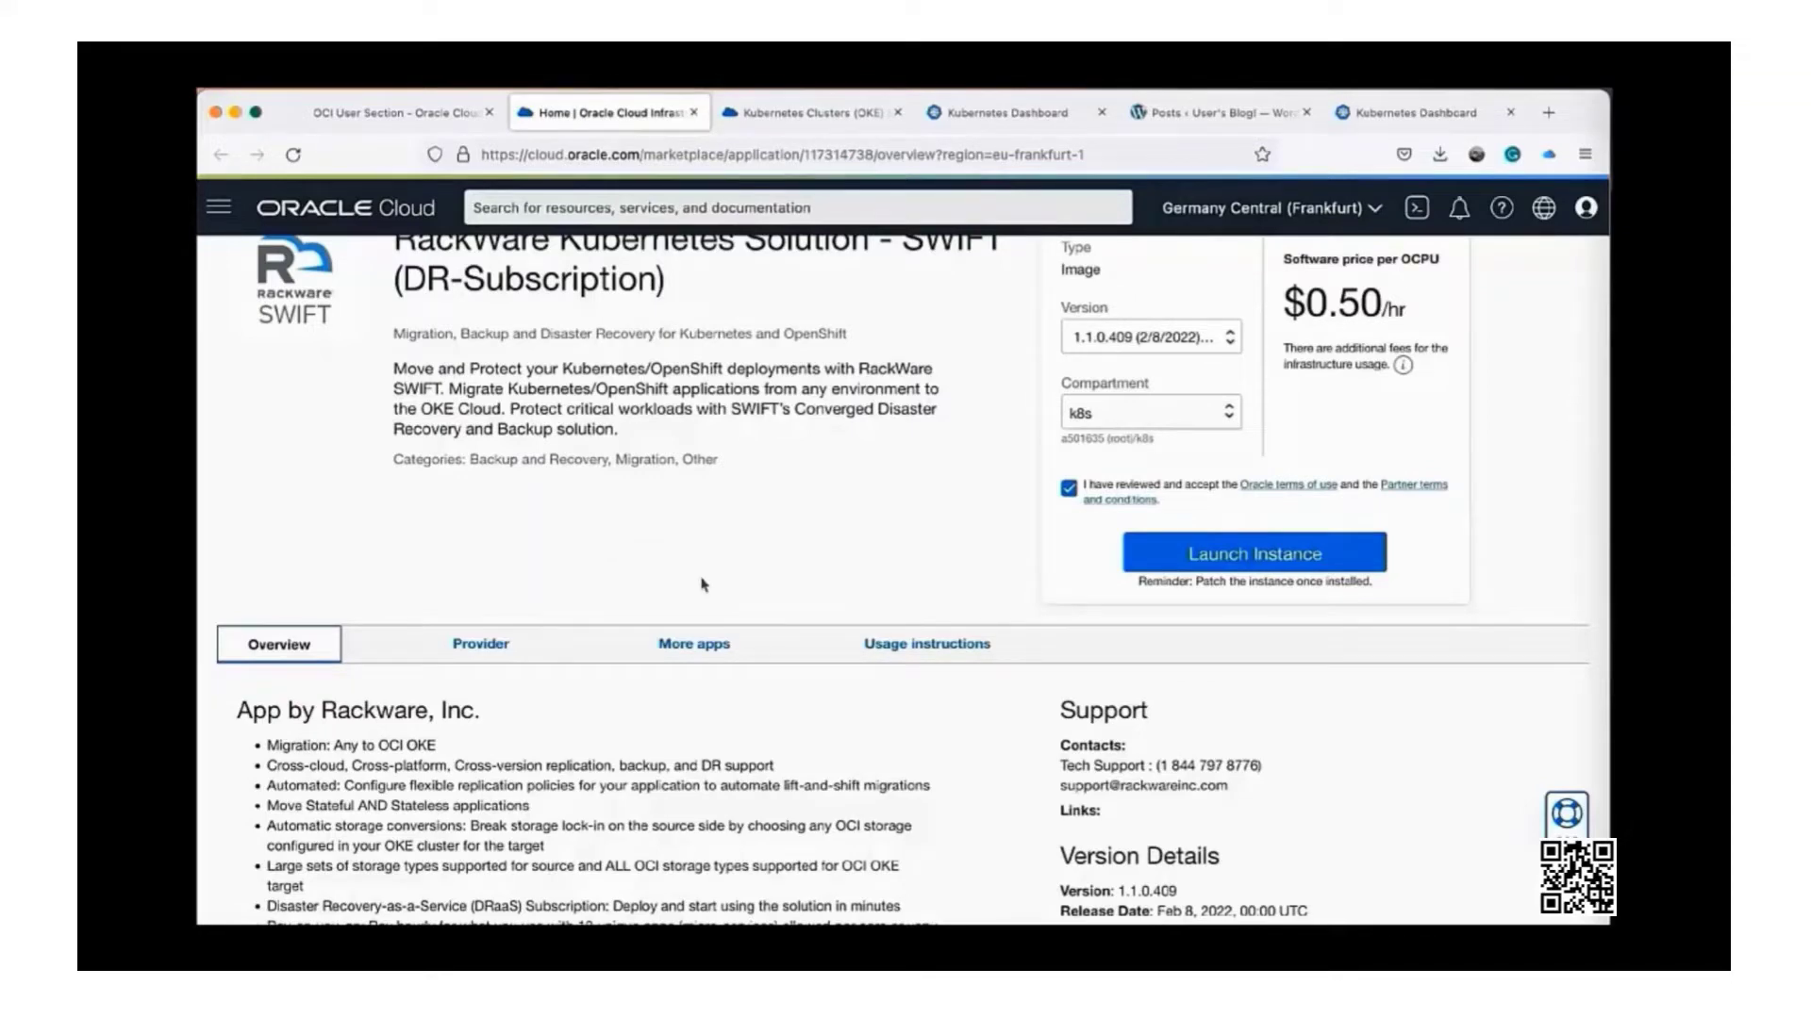
scroll(705, 583, "down", 2)
scroll(849, 557, "up", 4)
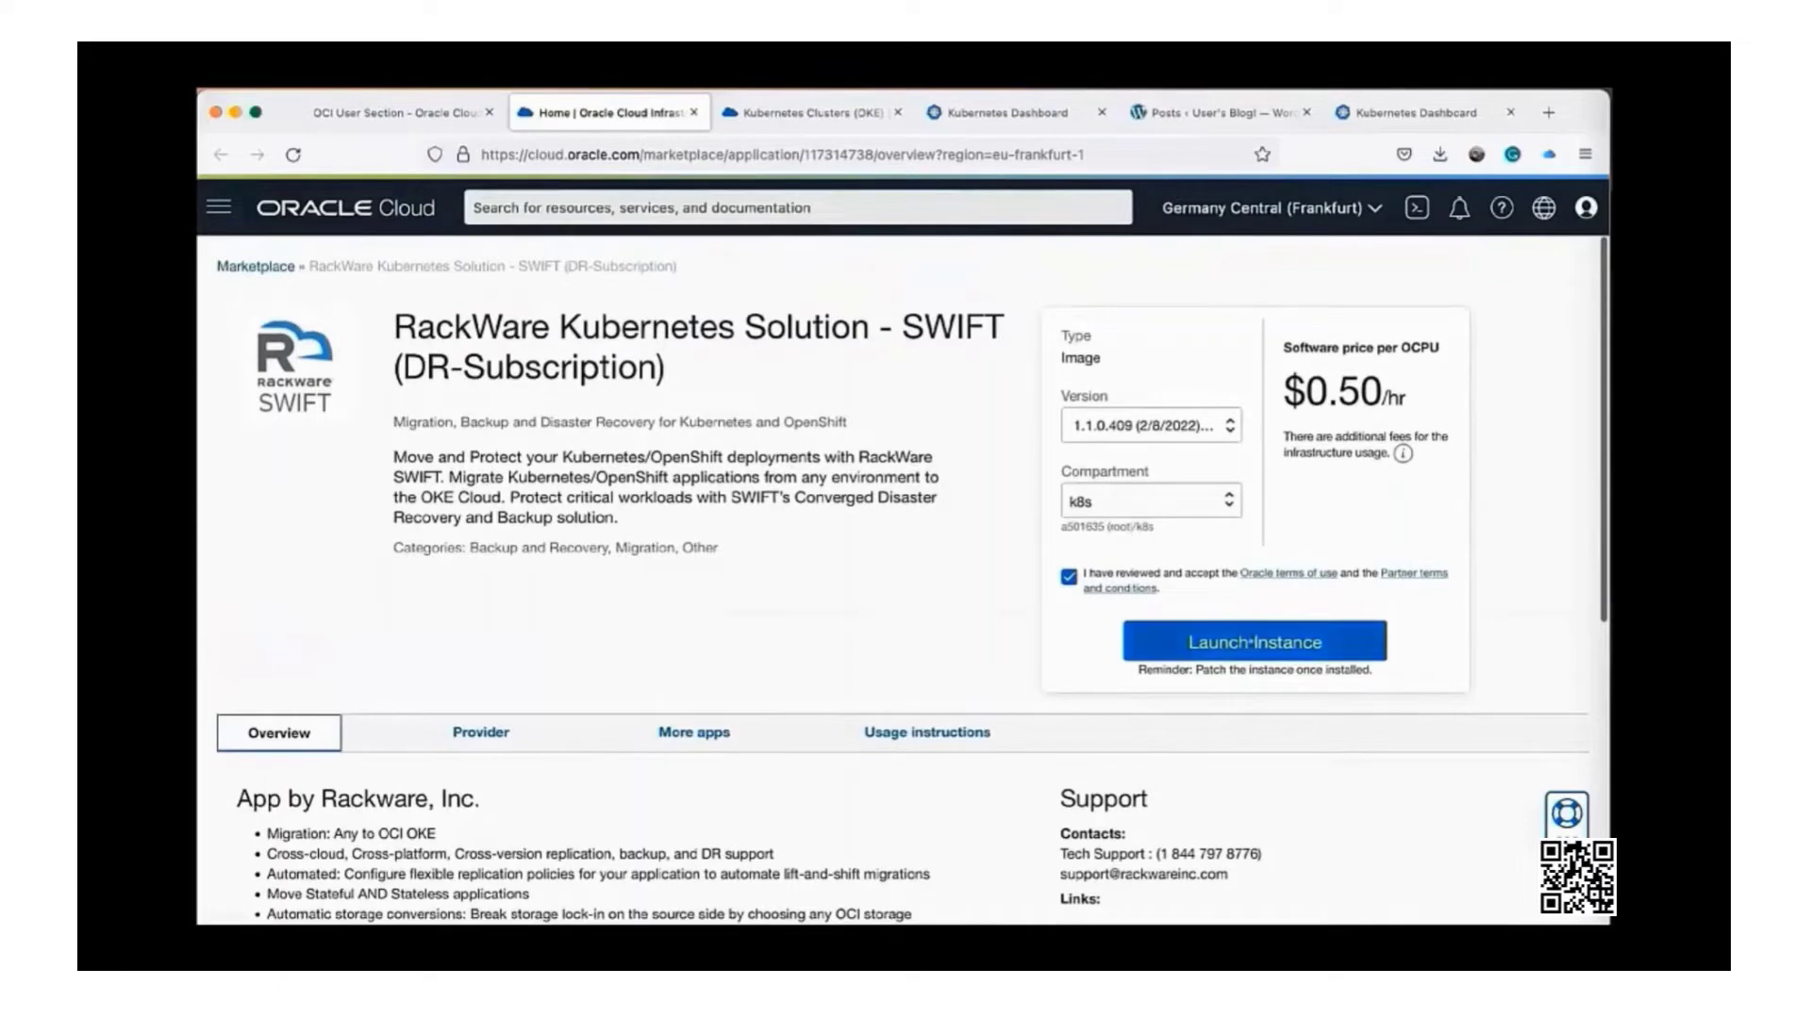
scroll(946, 702, "down", 6)
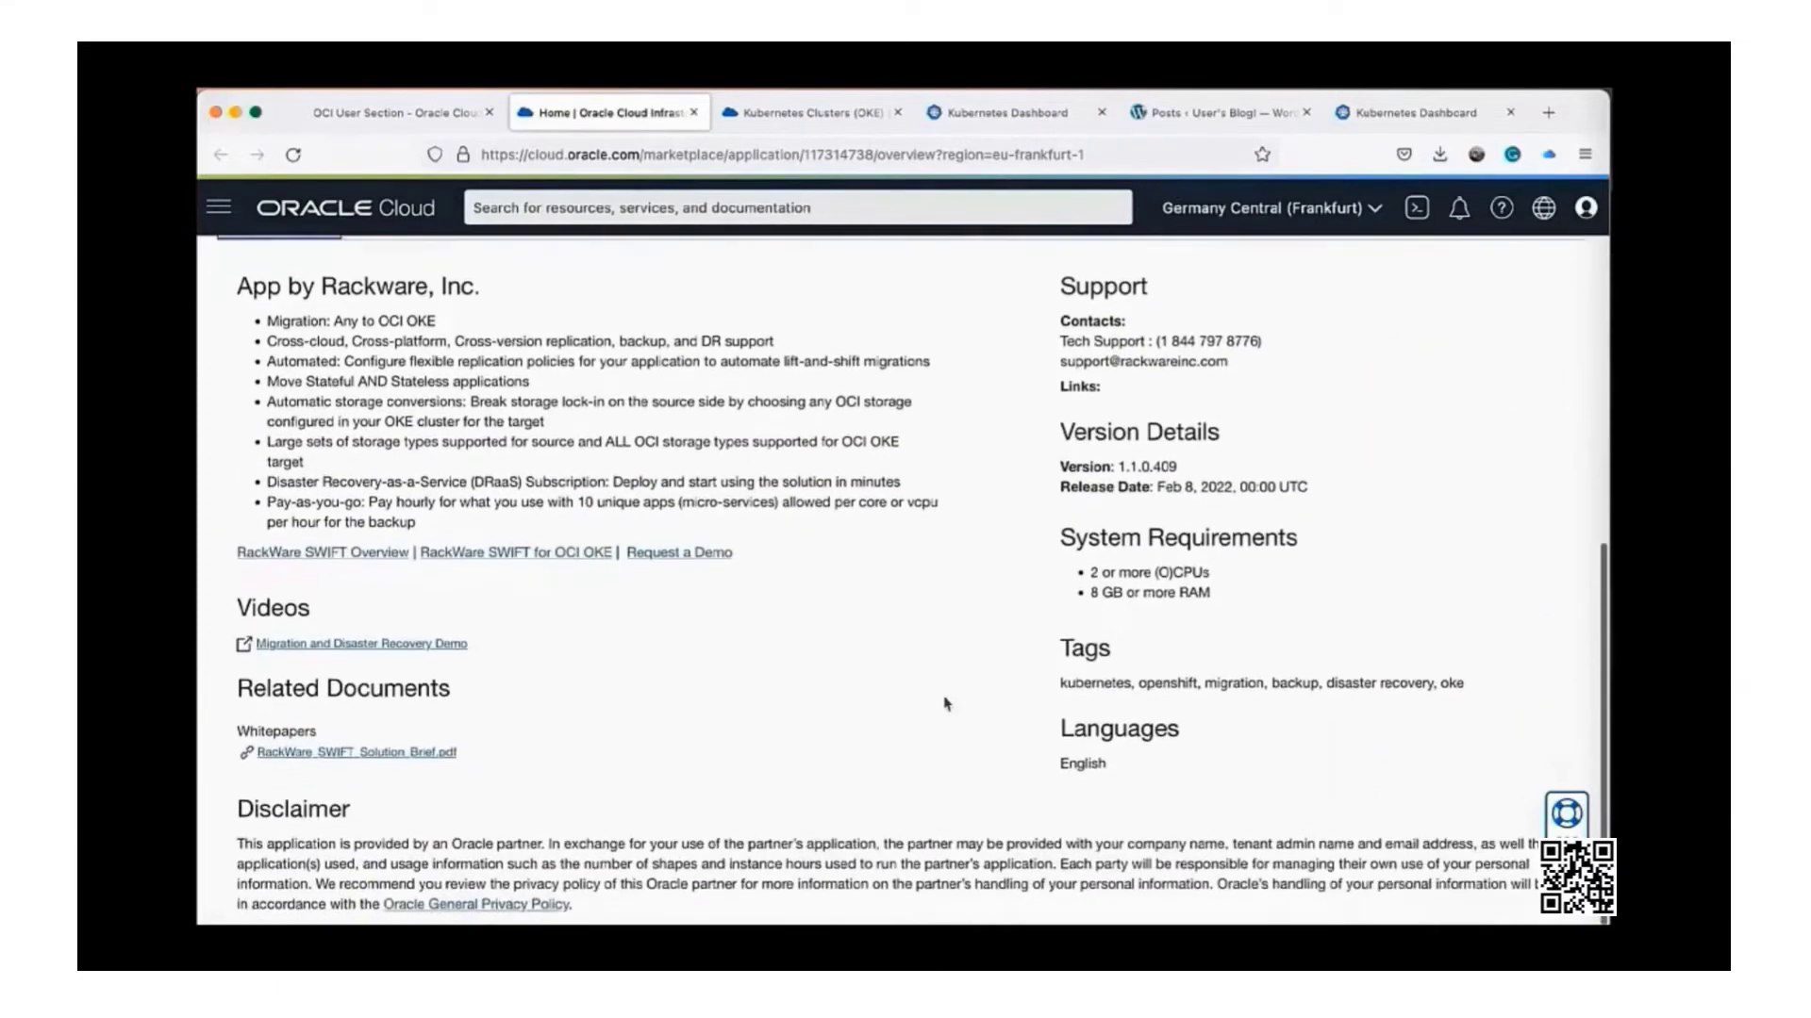
scroll(946, 703, "up", 6)
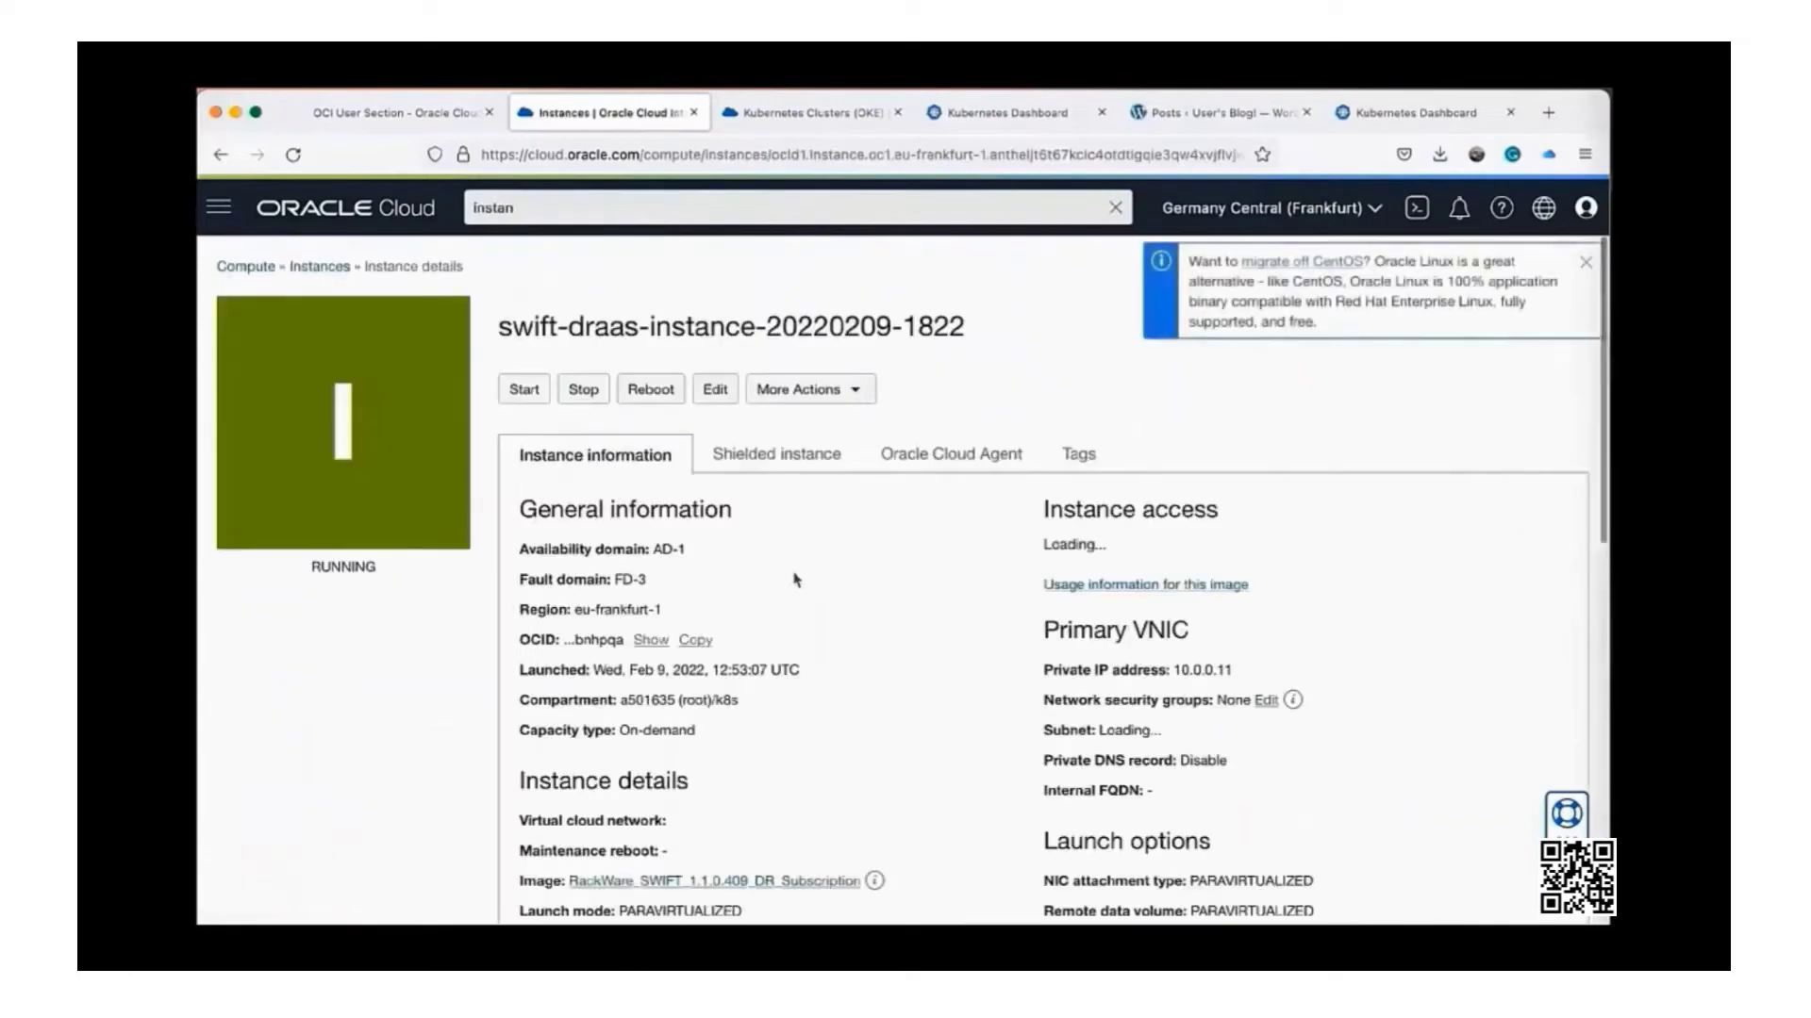
scroll(820, 647, "down", 10)
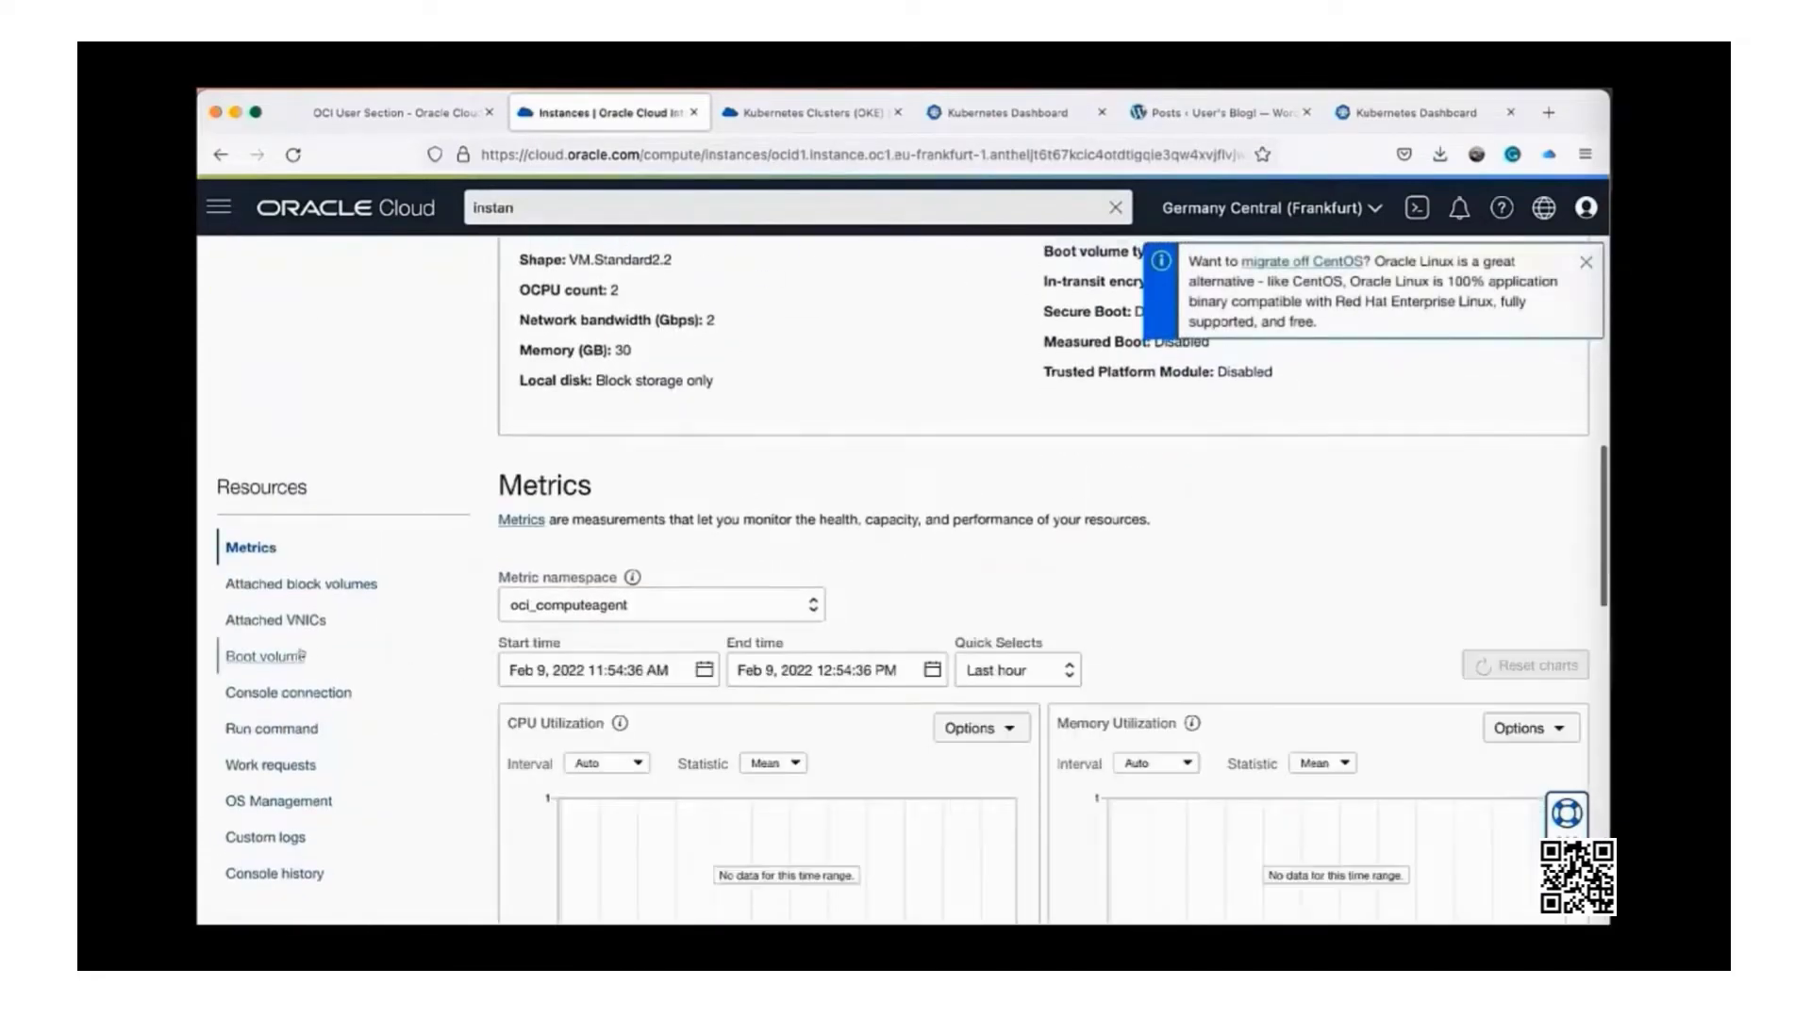
left_click(301, 584)
left_click(584, 572)
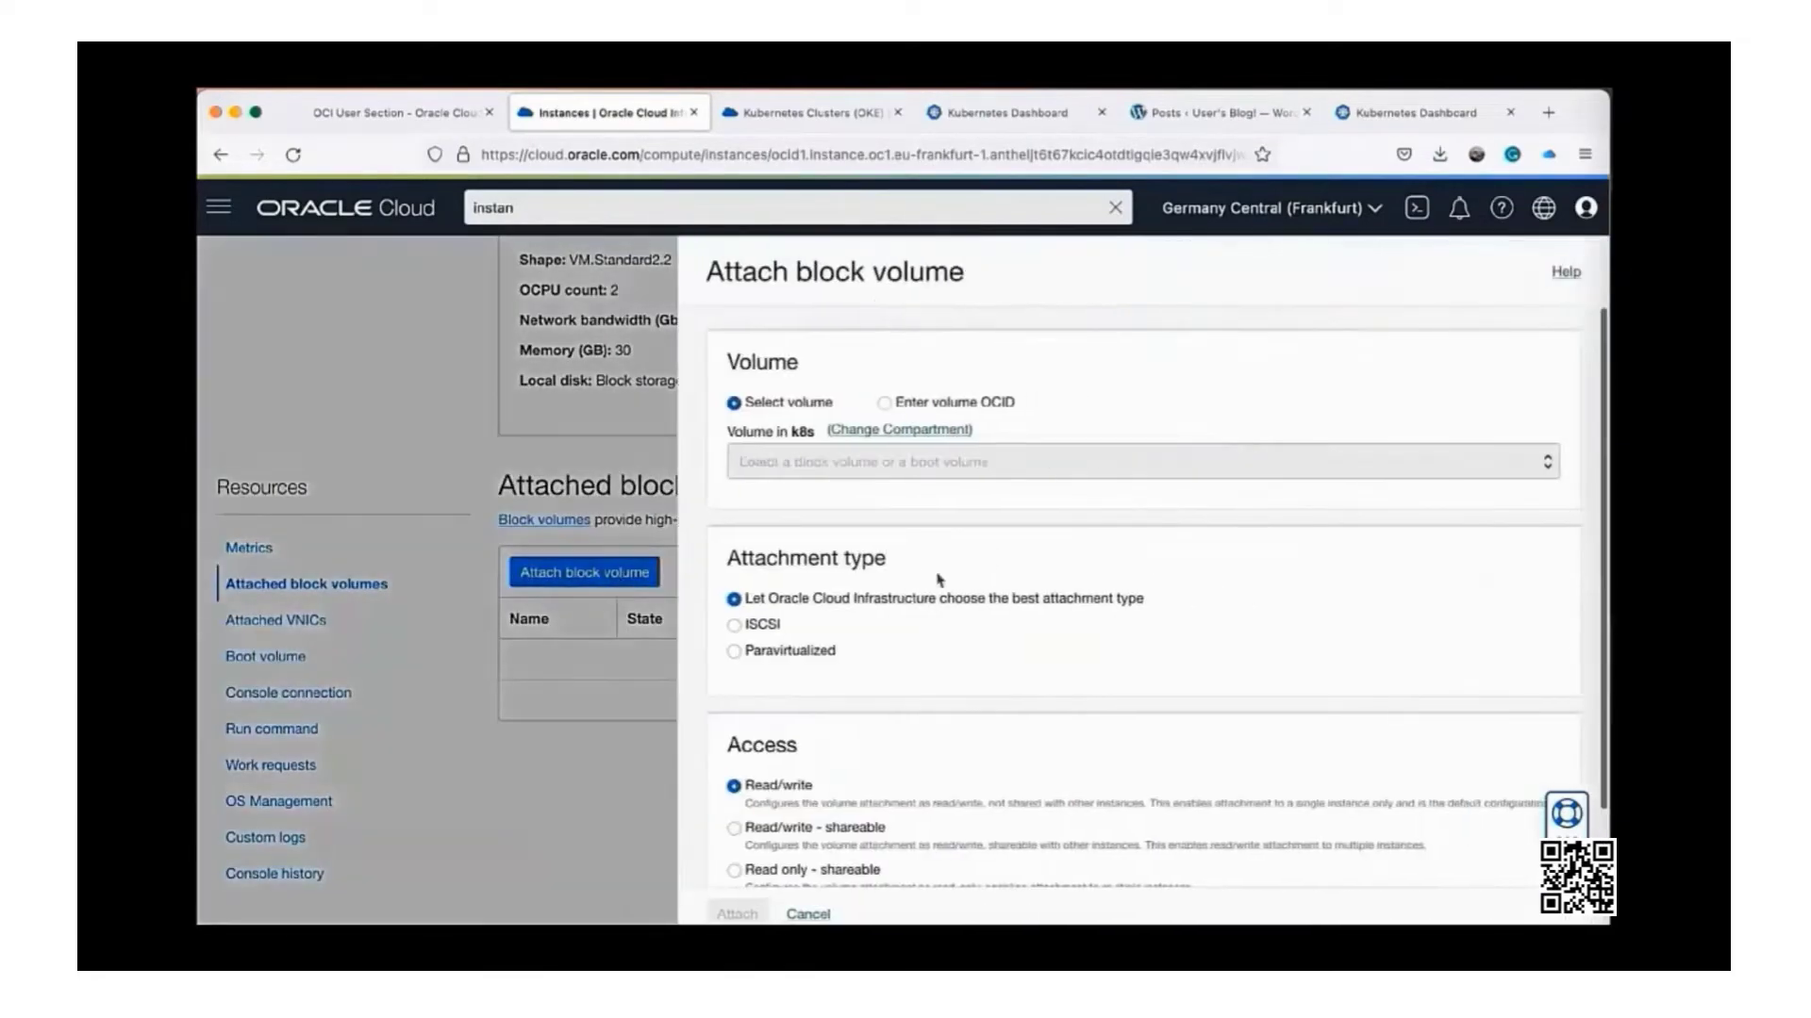
scroll(967, 582, "down", 1)
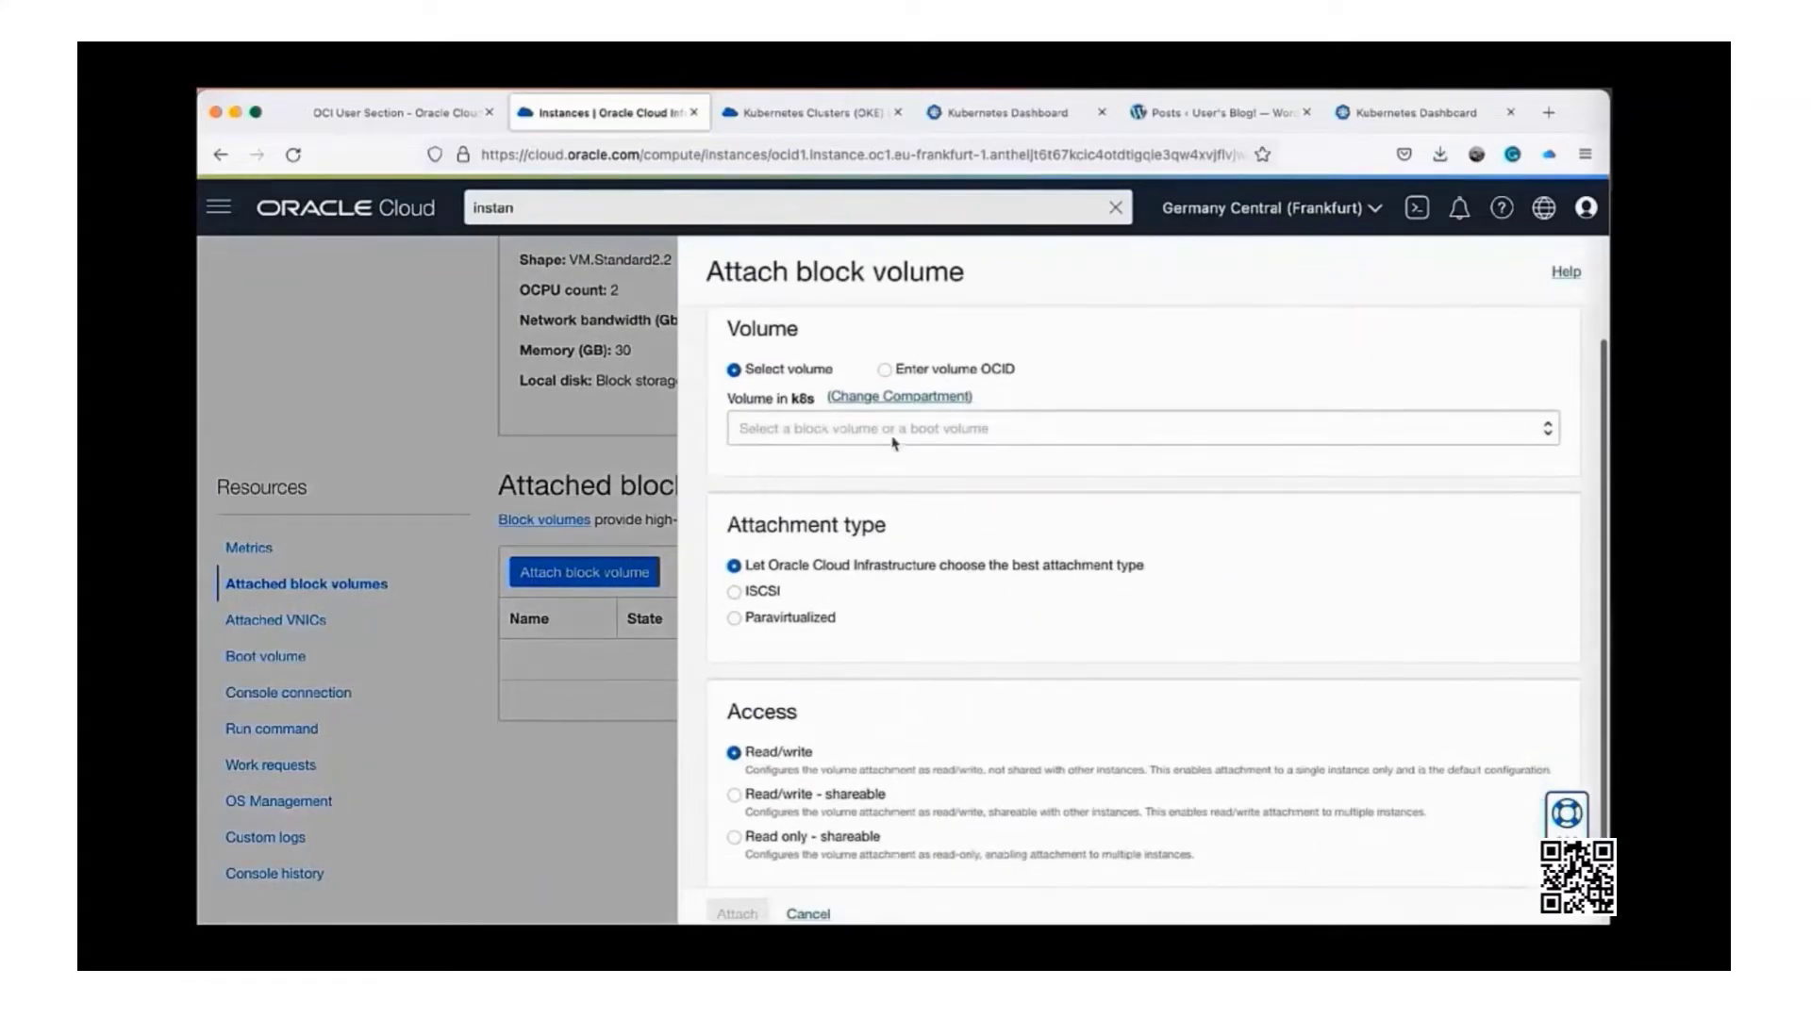
left_click(894, 439)
left_click(883, 467)
scroll(952, 660, "down", 5)
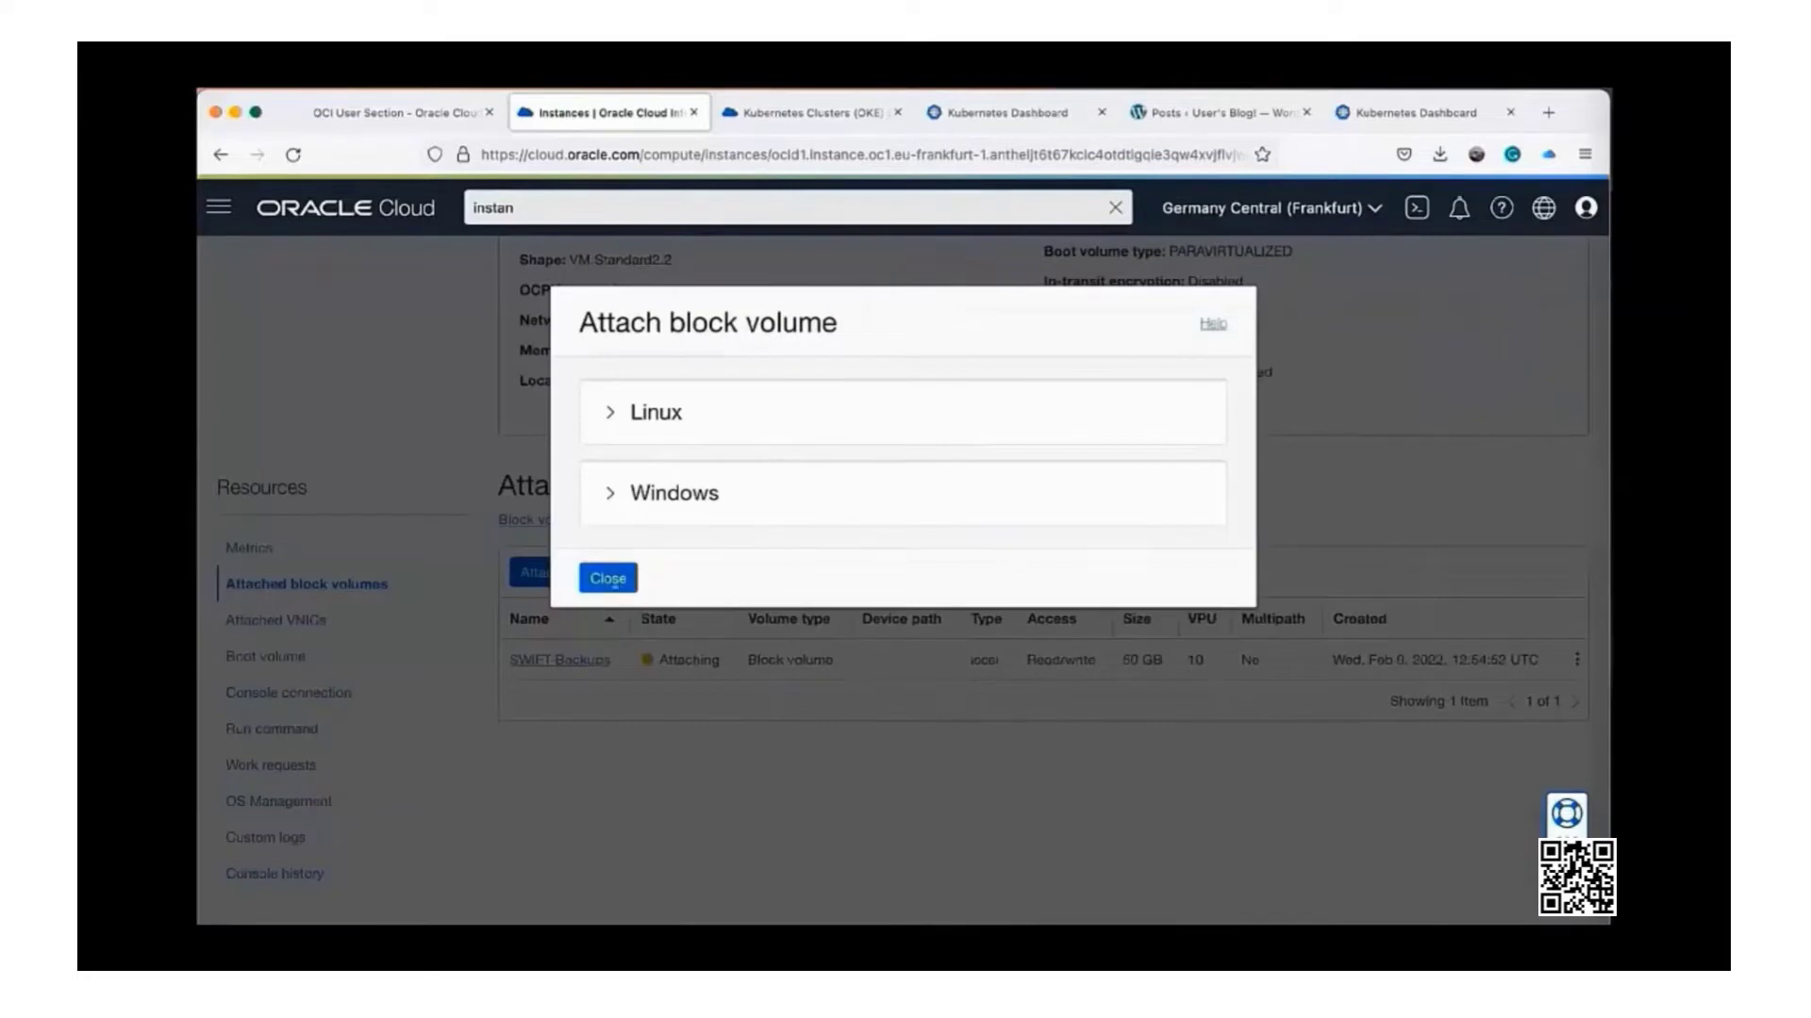
left_click(620, 586)
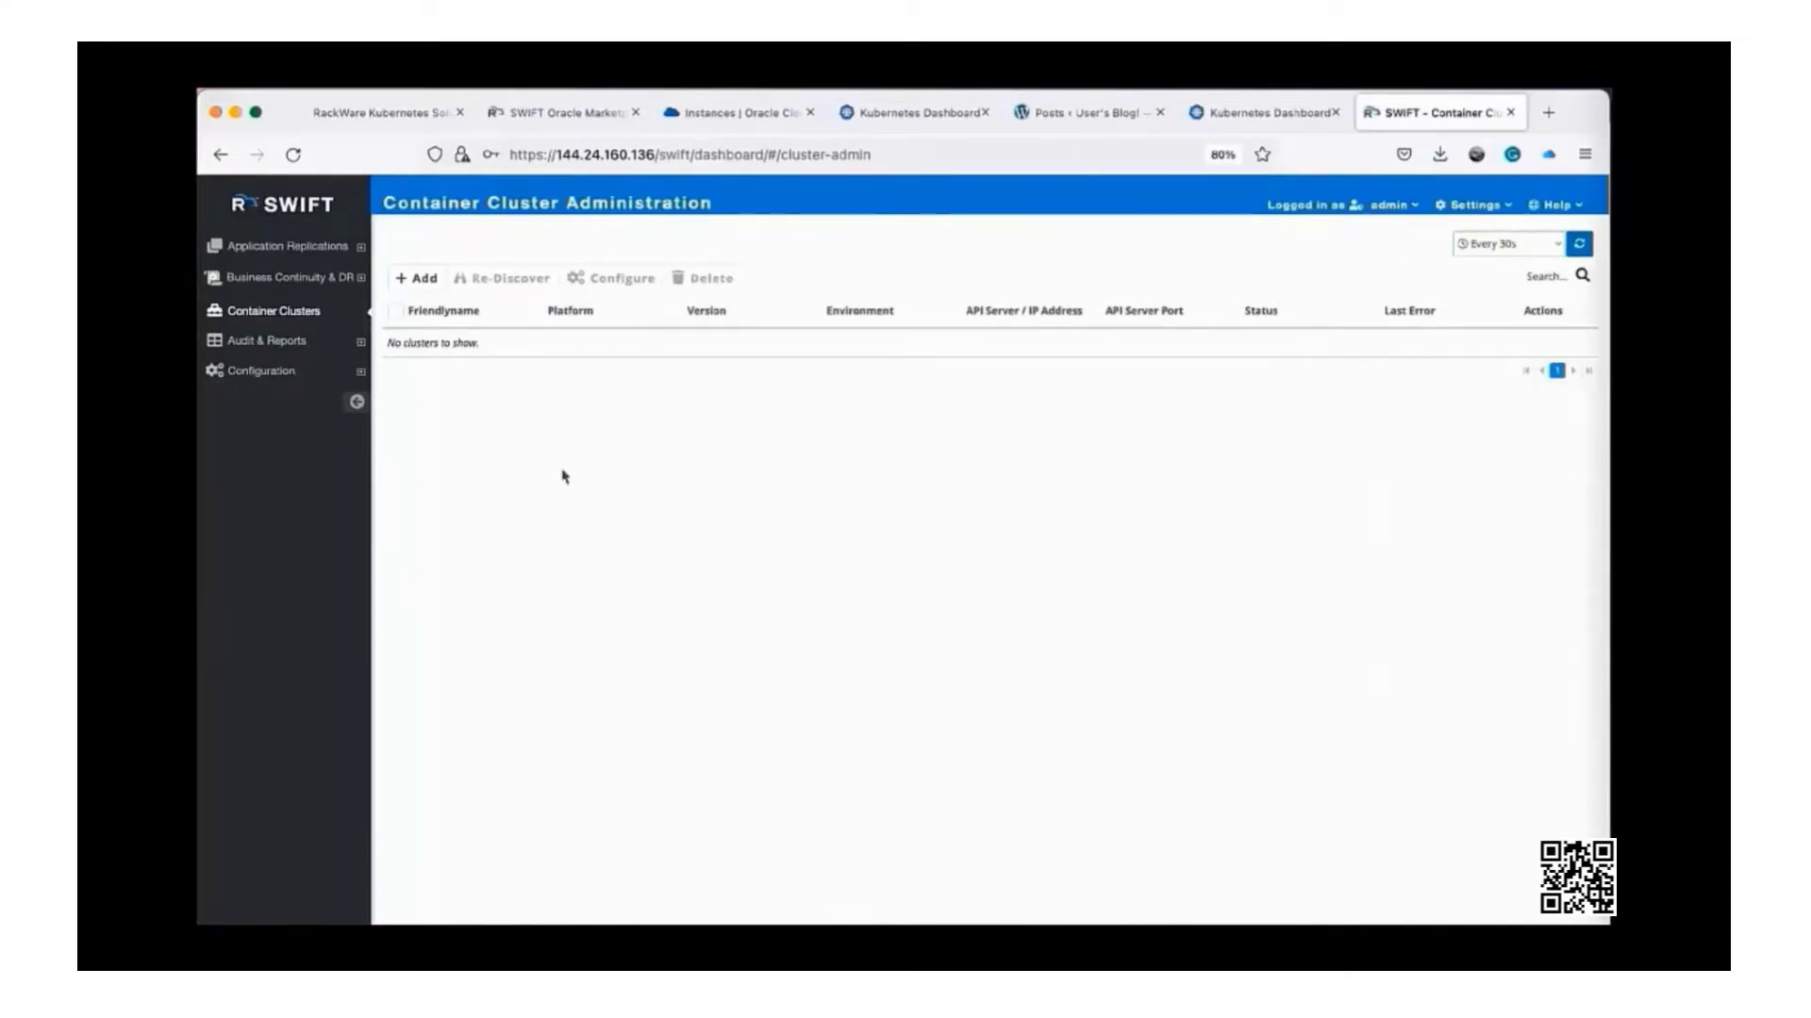
In the SWIFT dashboard, begin adding a Kubernetes cluster named oke-prod with cloud type Oracle OCI and cluster name oke-production-demo
left_click(413, 277)
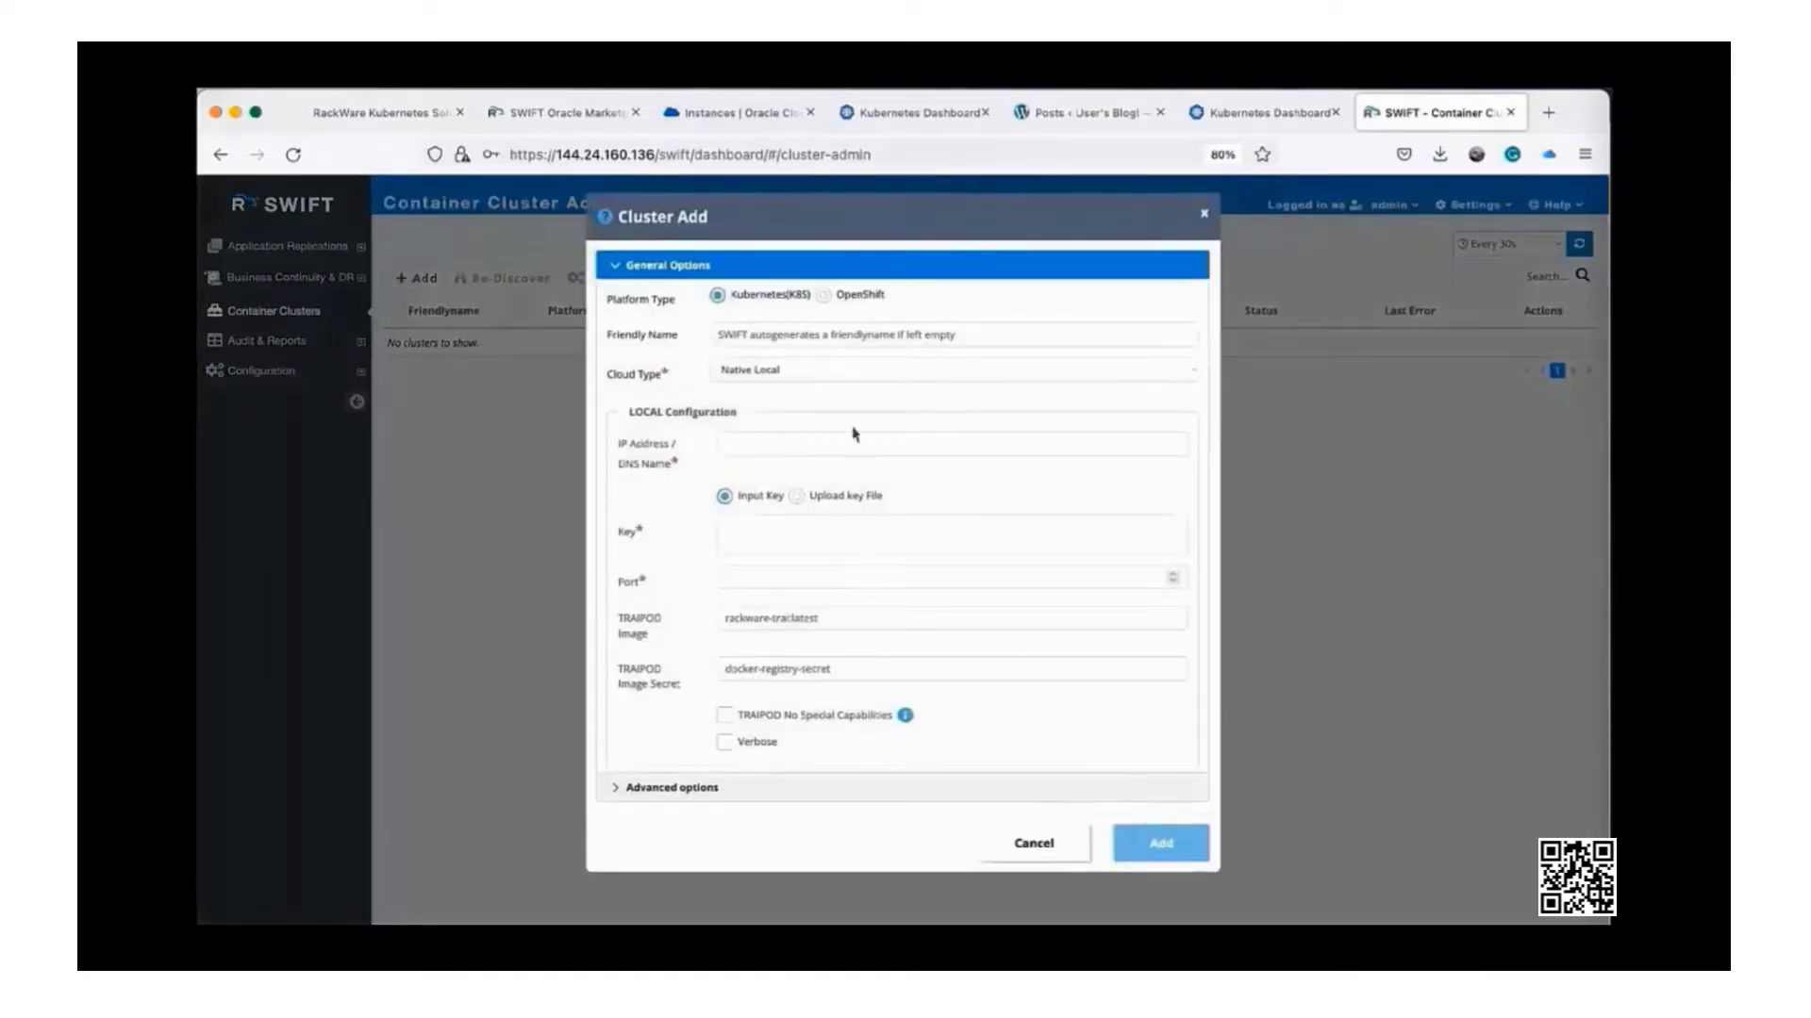
left_click(809, 337)
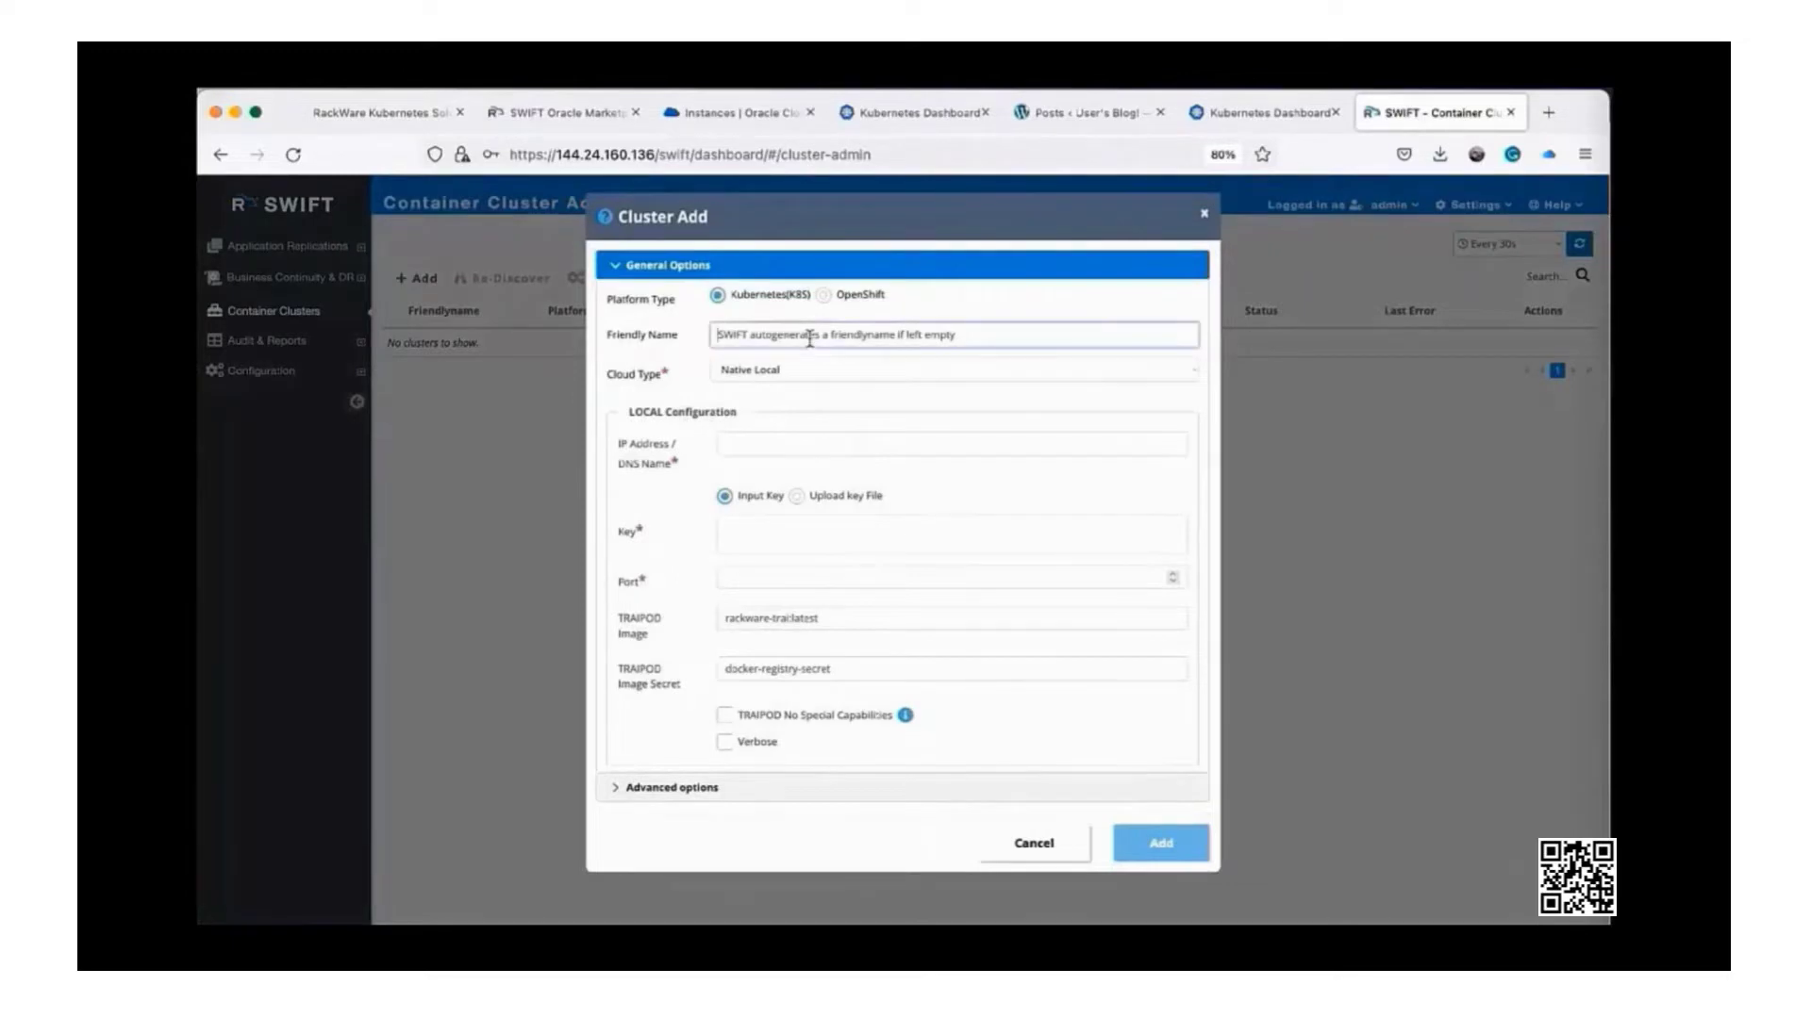
left_click(802, 355)
left_click(789, 376)
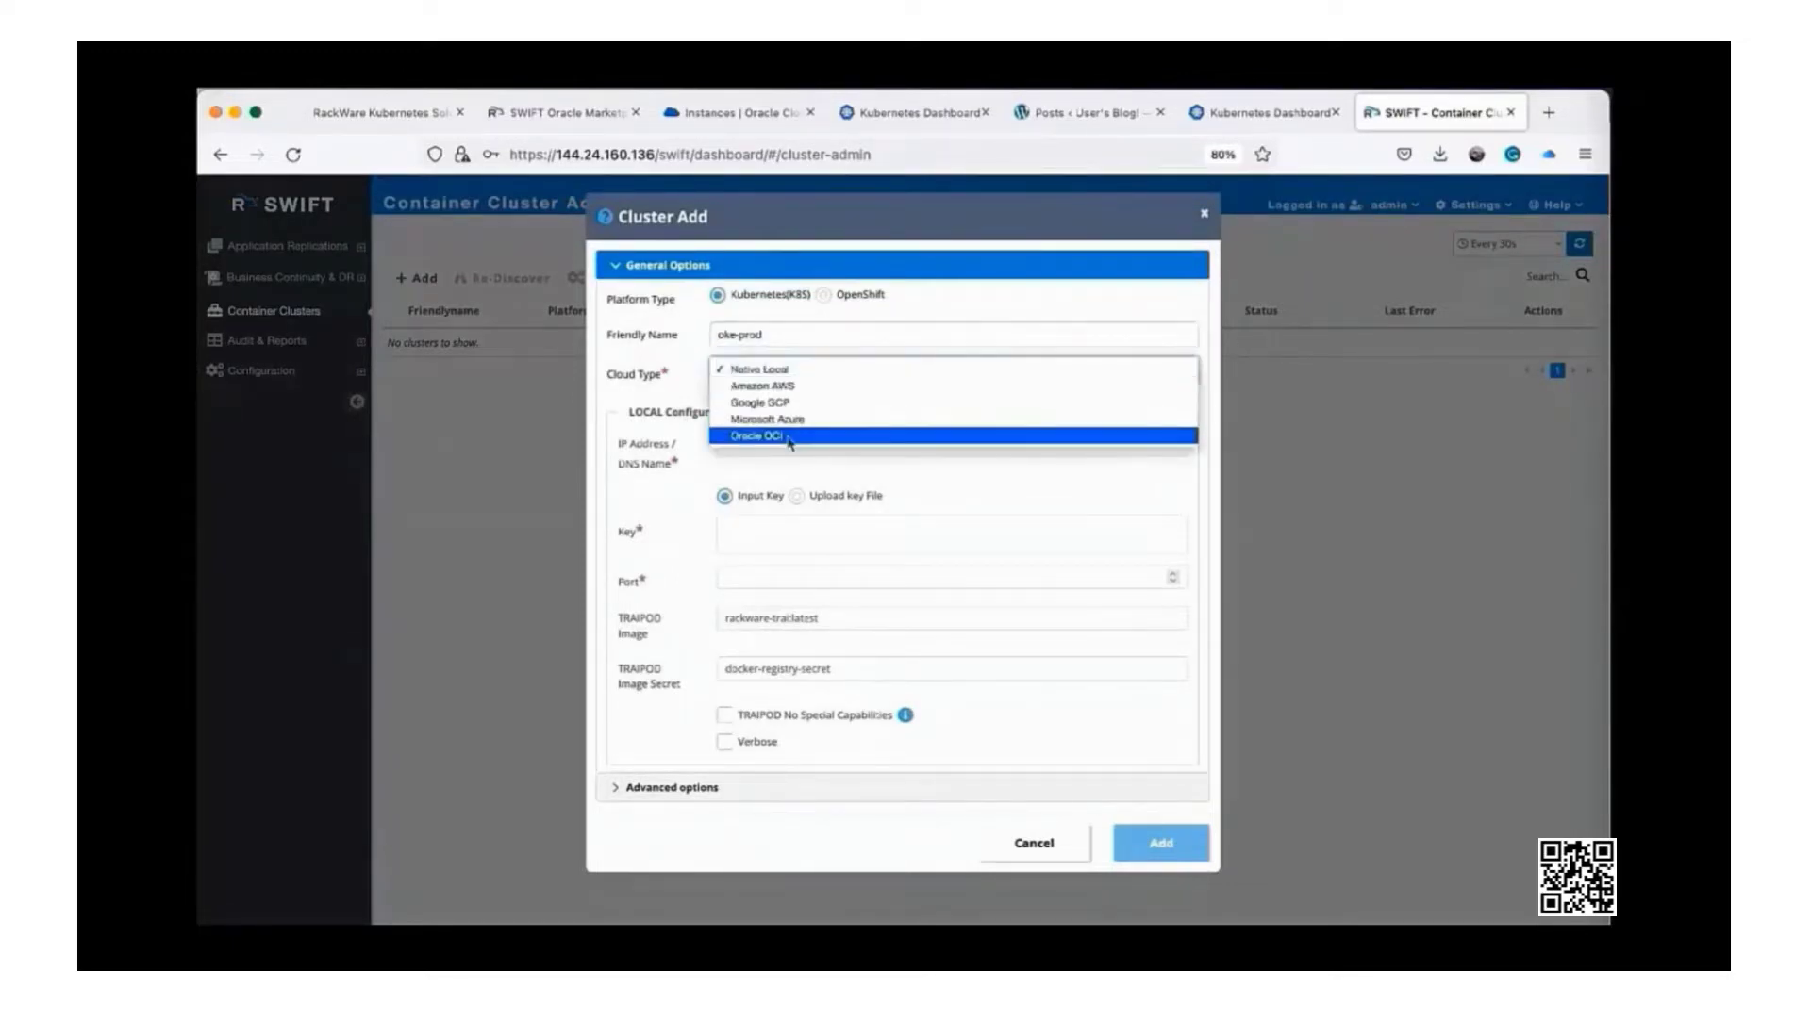
left_click(787, 436)
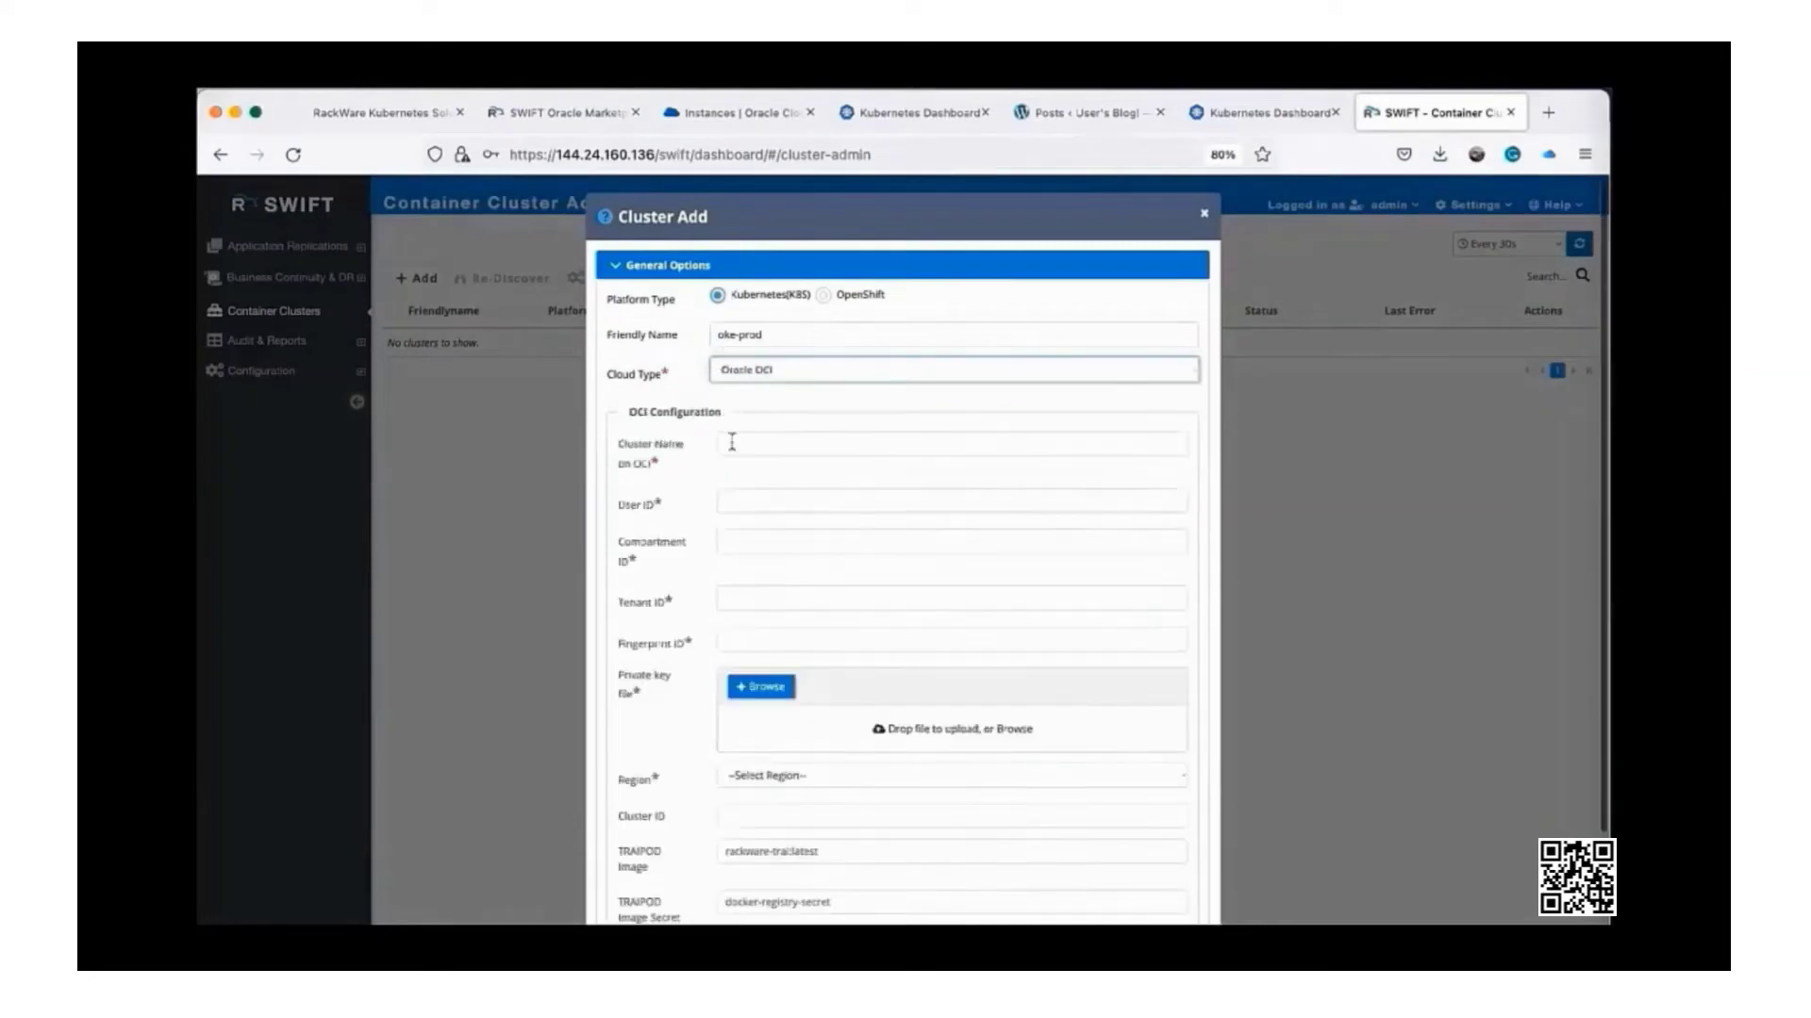
left_click(783, 443)
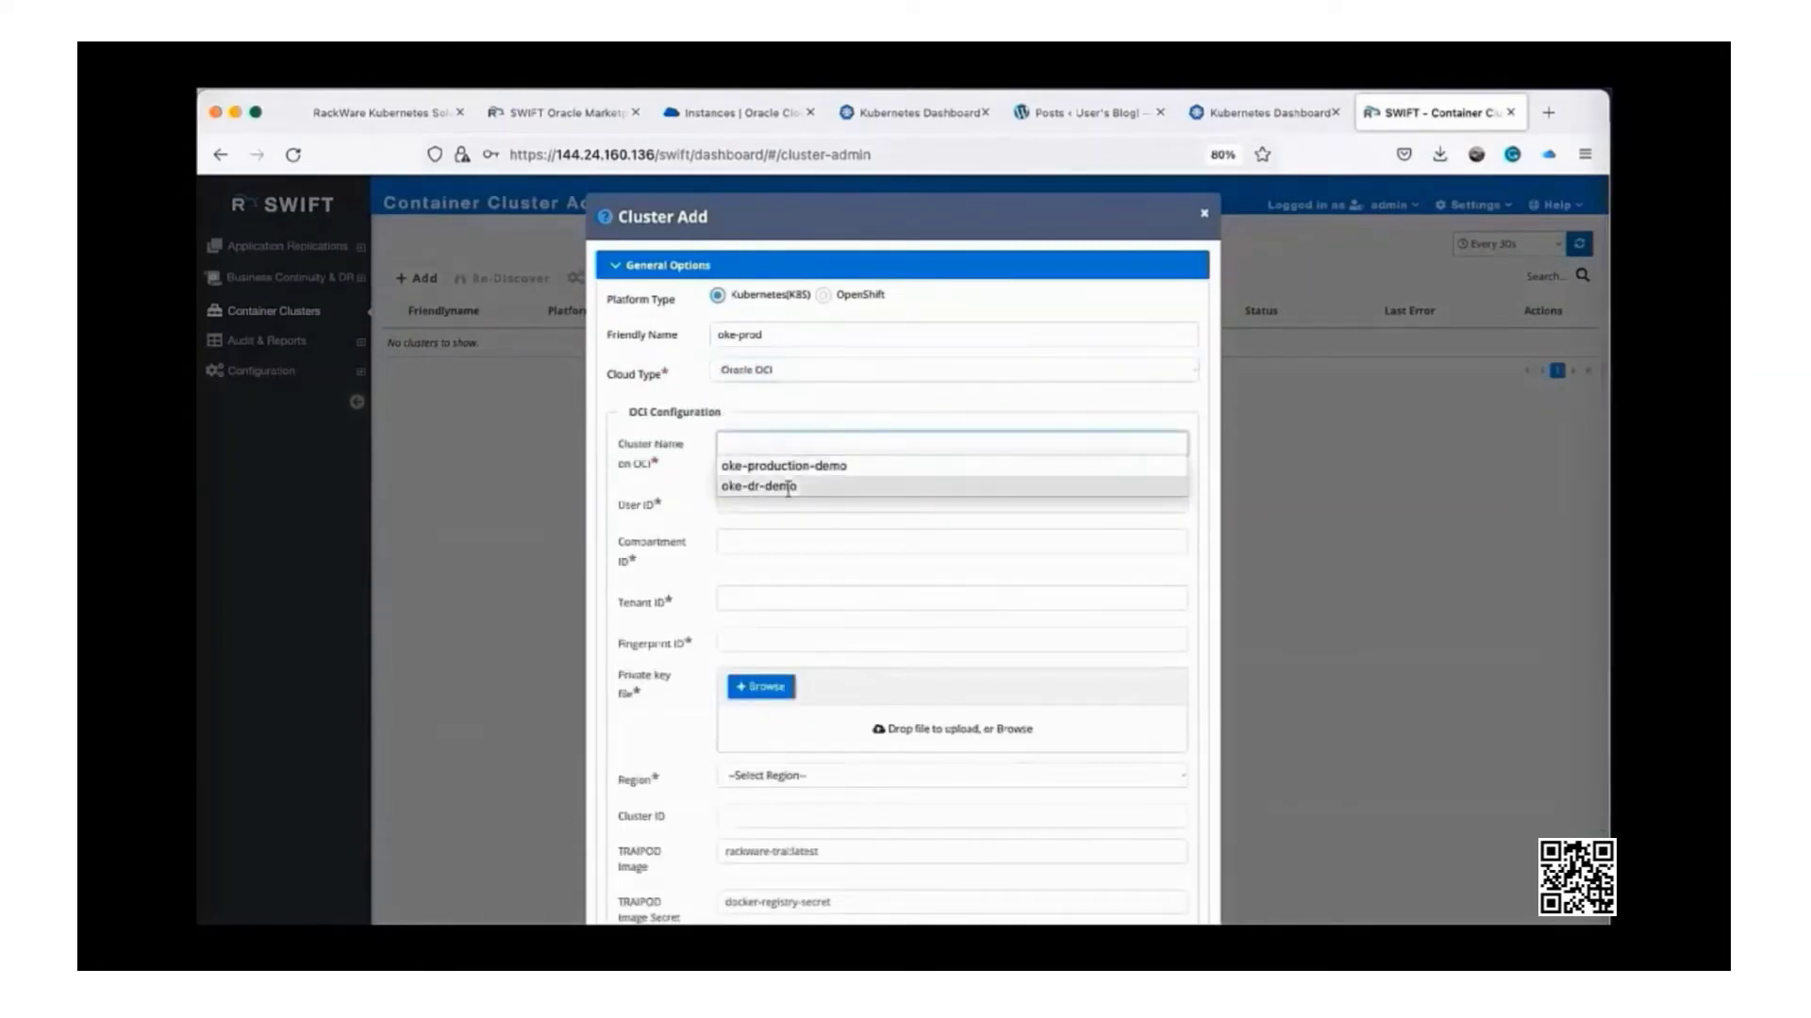
left_click(786, 467)
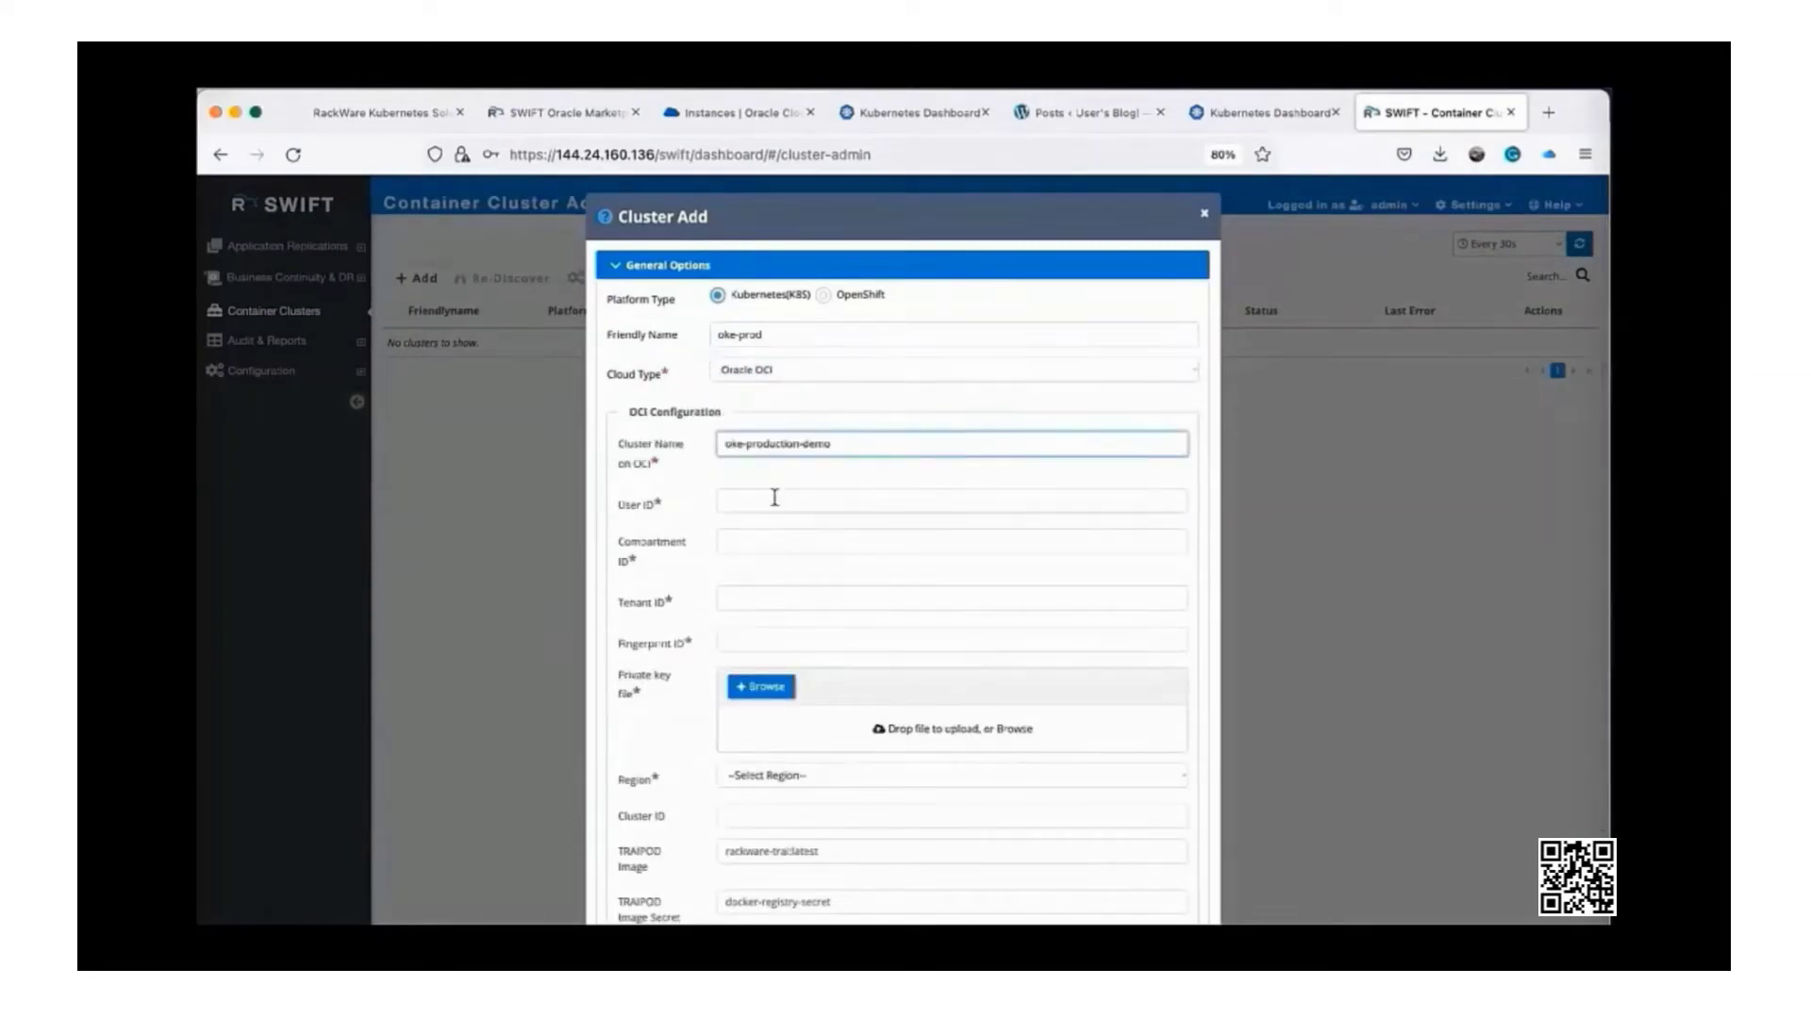
Look up the OKE clusters in Oracle Cloud for US West (Phoenix) and Germany Central (Frankfurt), and return to SWIFT's Cluster Add form
left_click(737, 124)
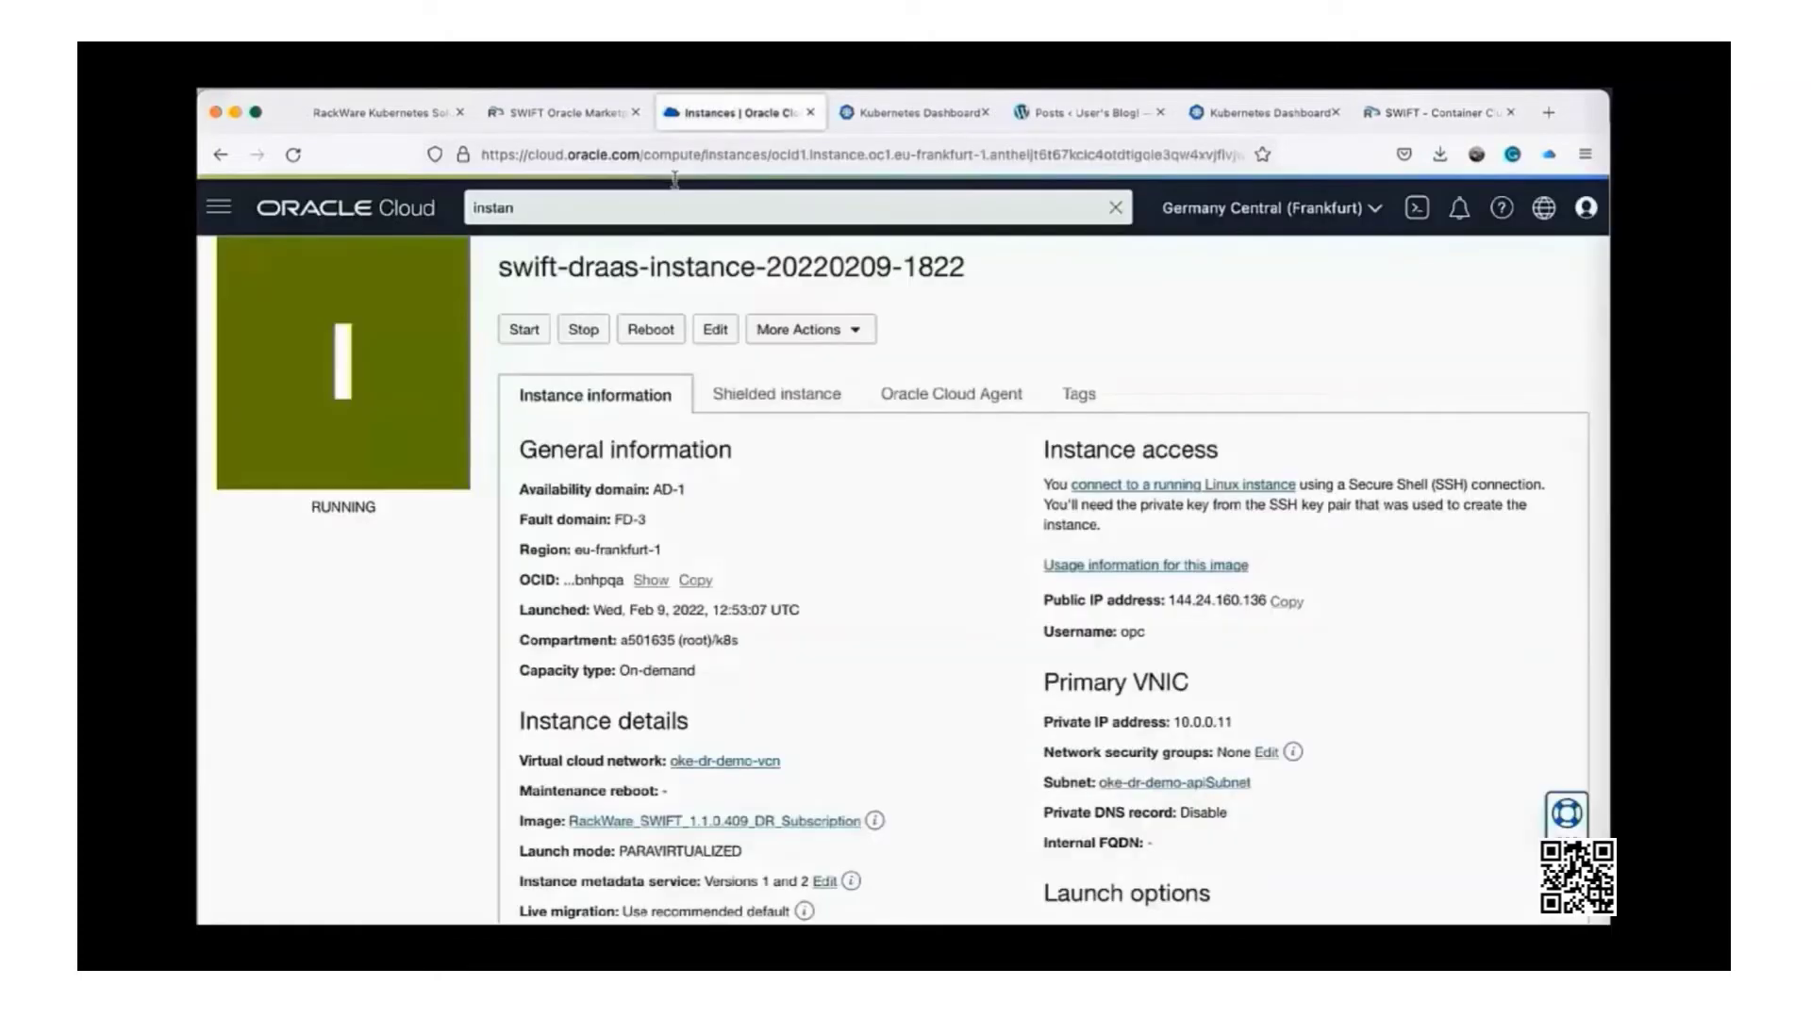
left_click(670, 209)
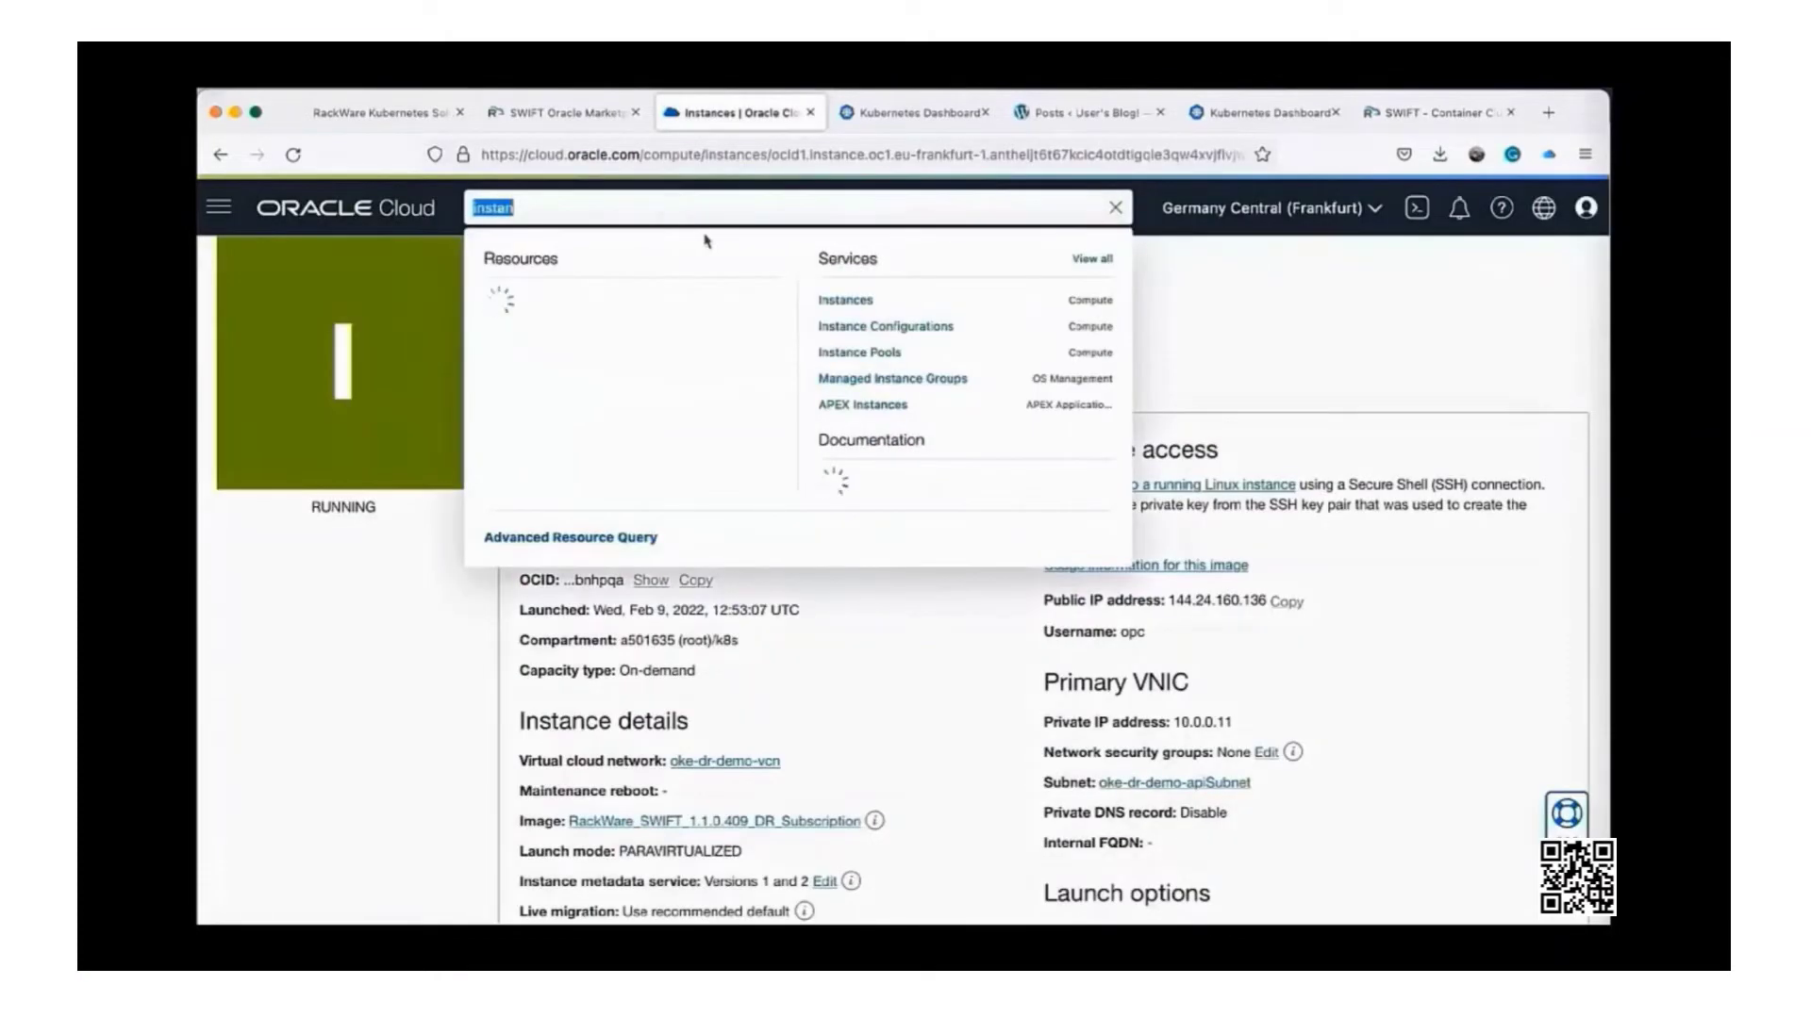
type("oke")
left_click(887, 300)
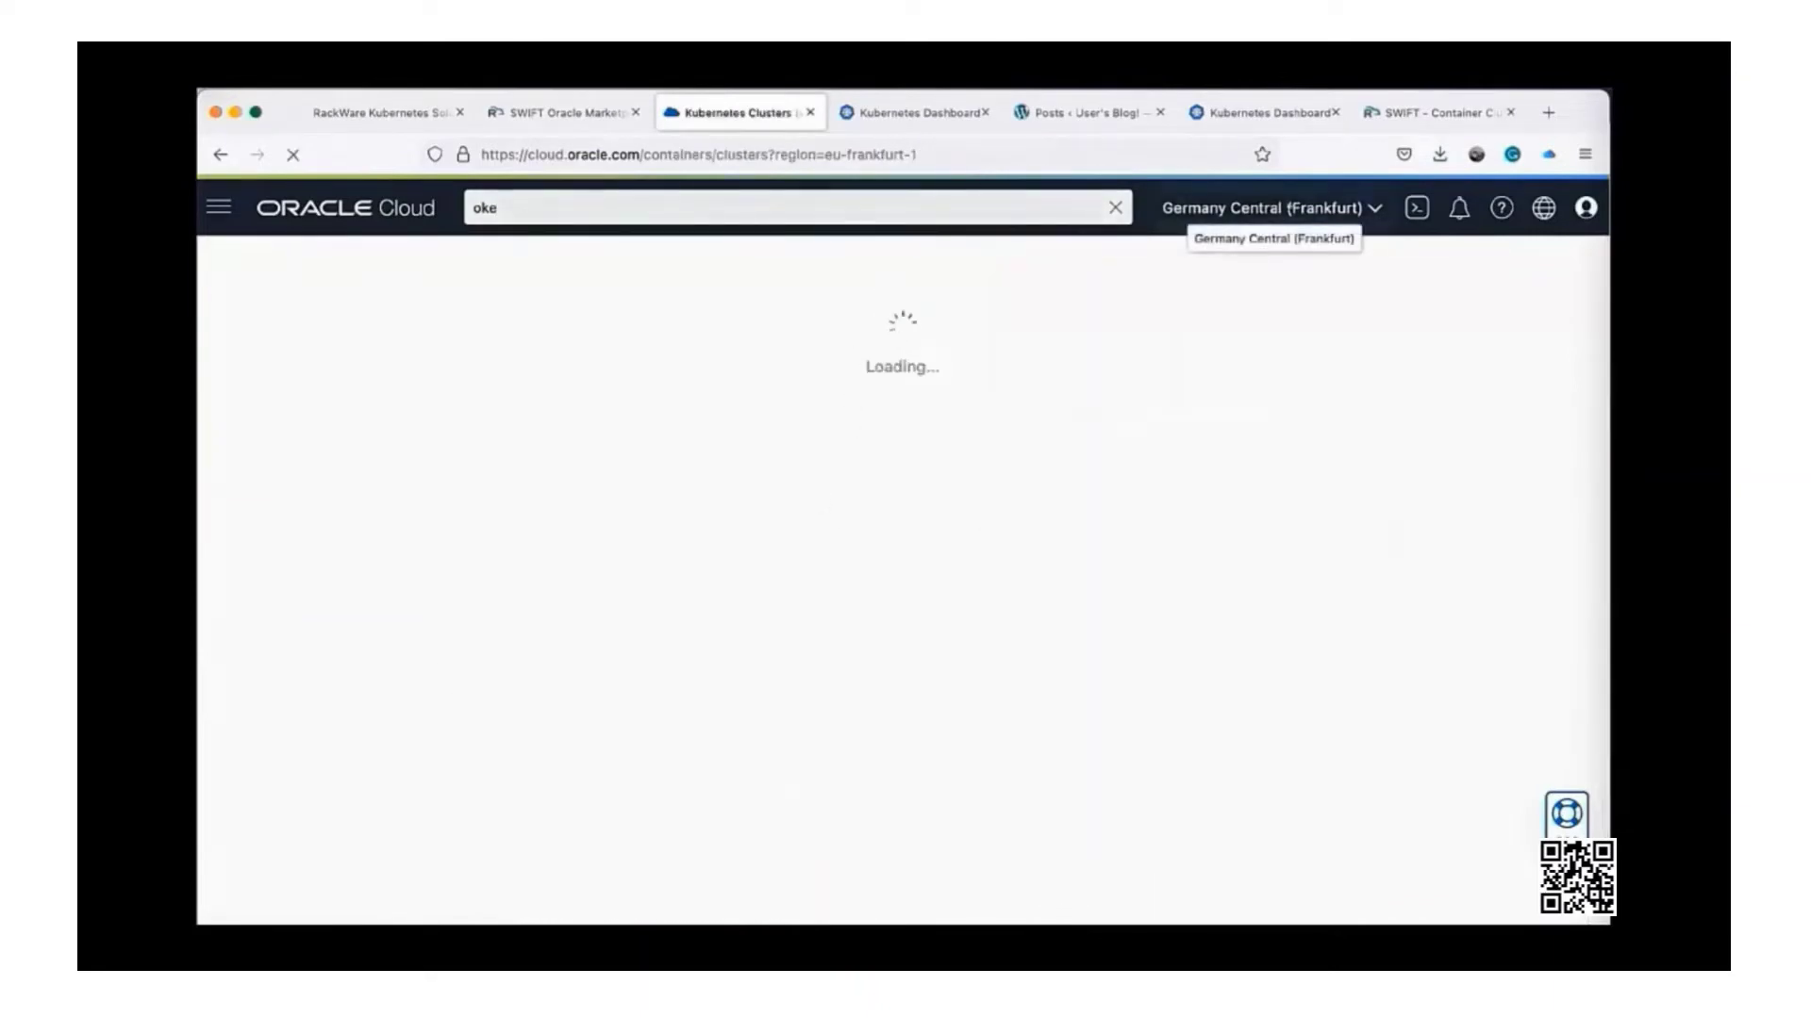
left_click(1278, 212)
left_click(1207, 310)
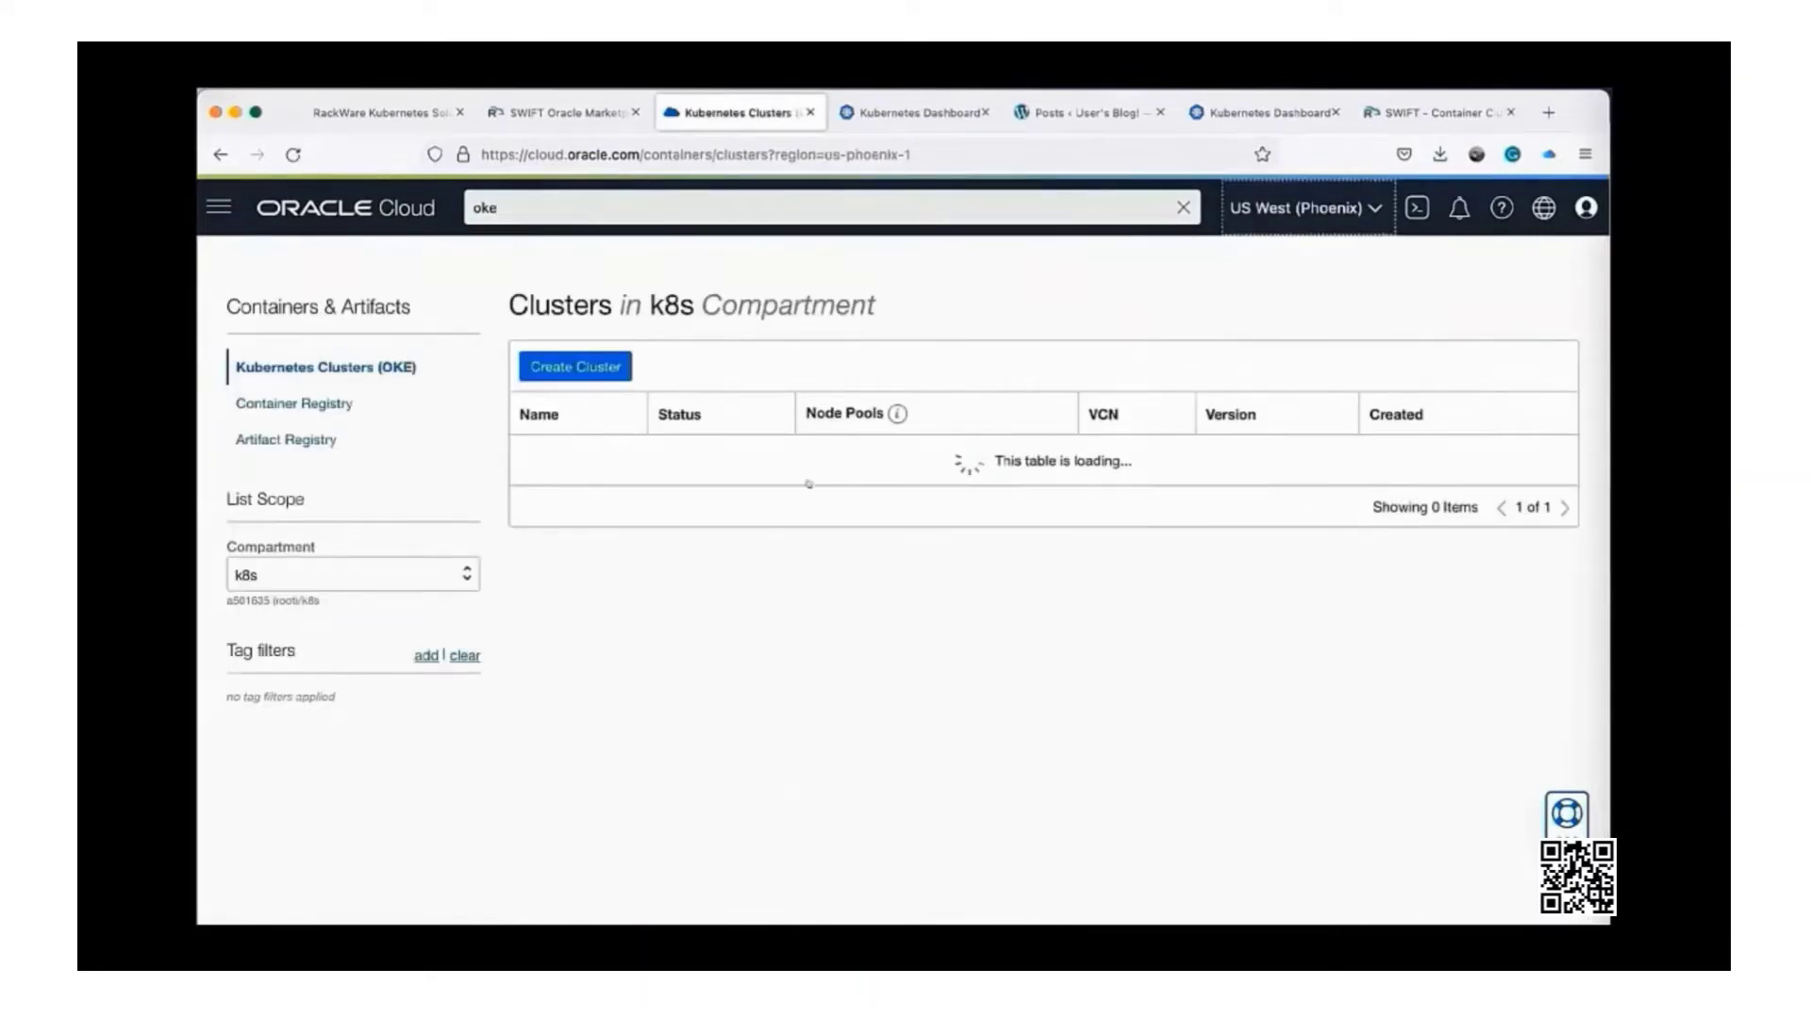
left_click(1300, 209)
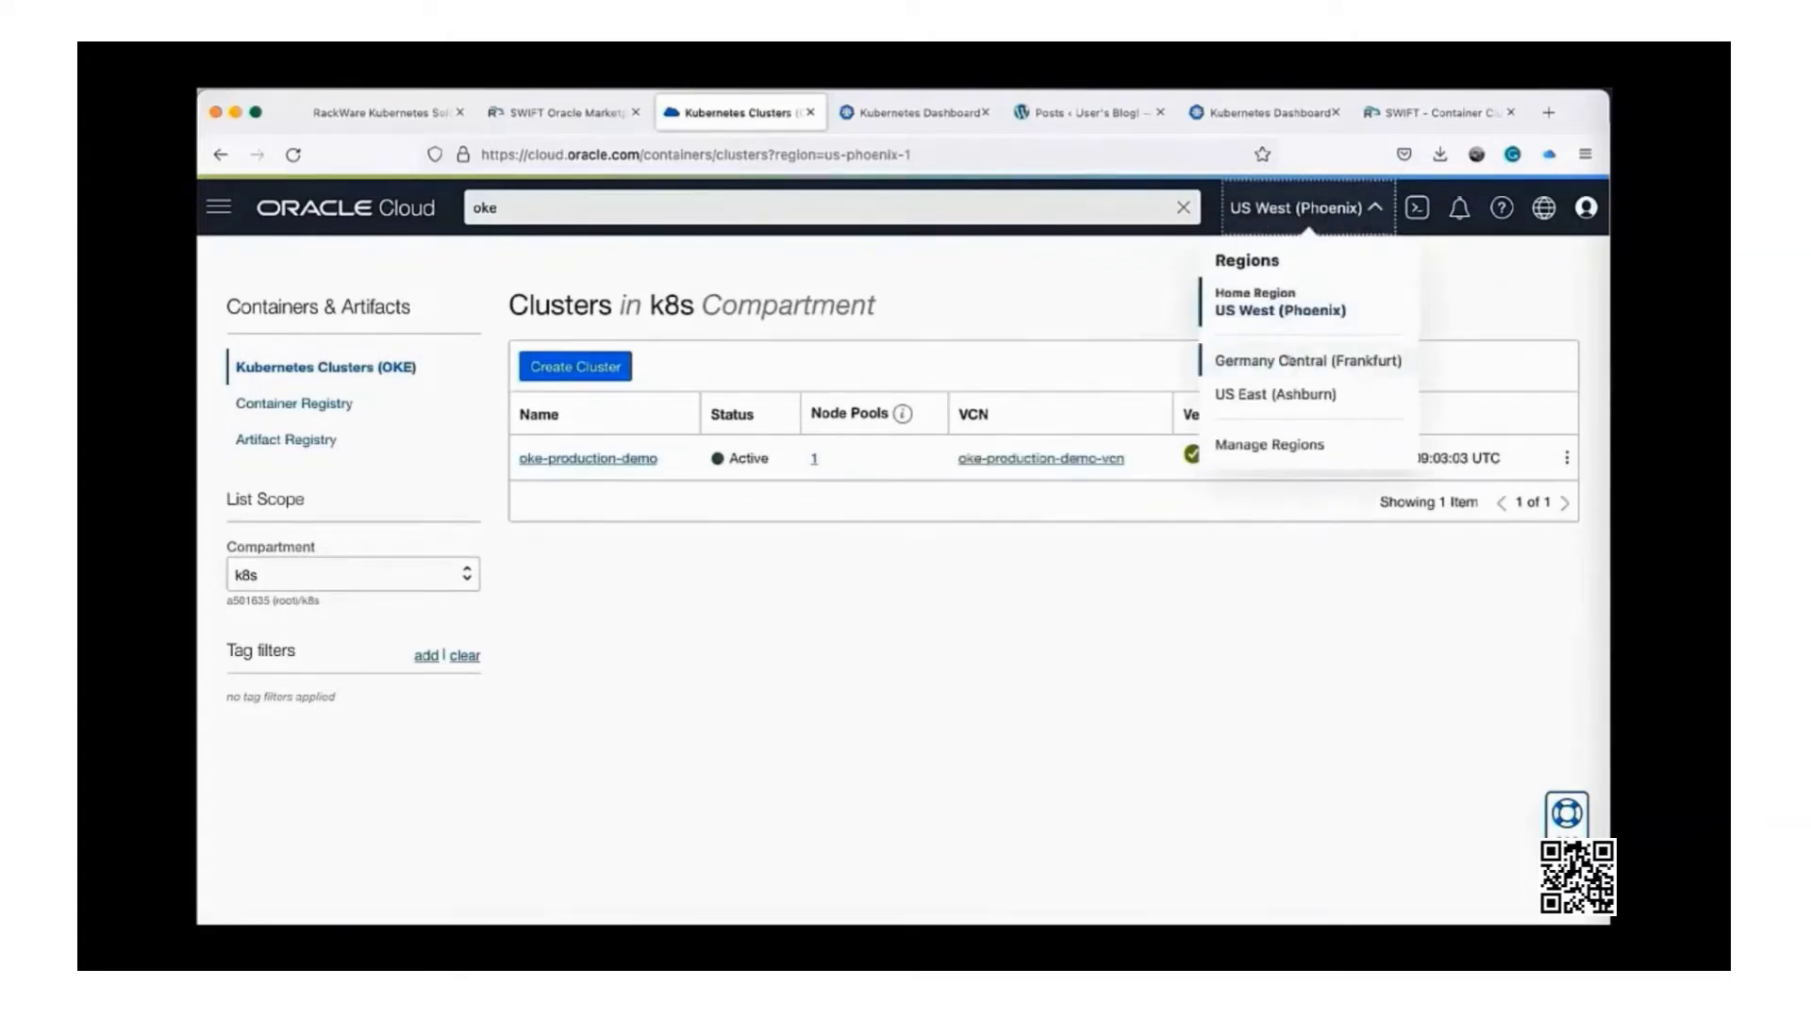
left_click(1285, 362)
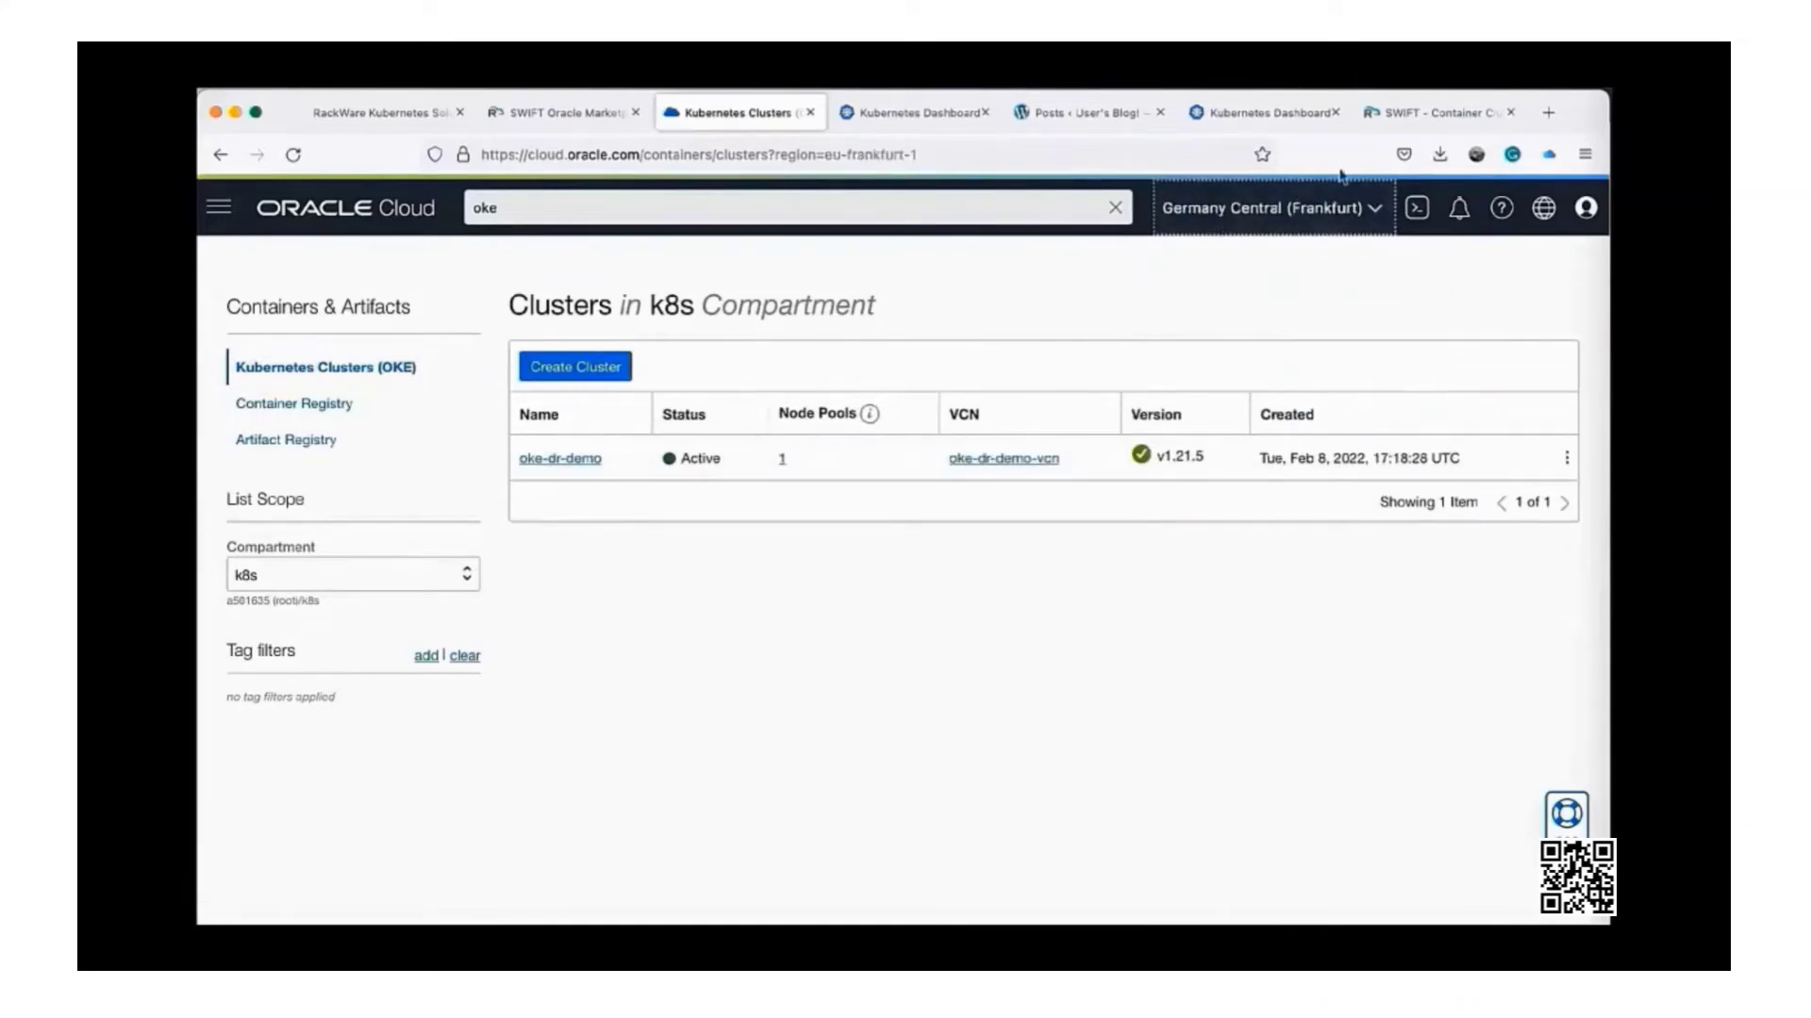
left_click(1419, 117)
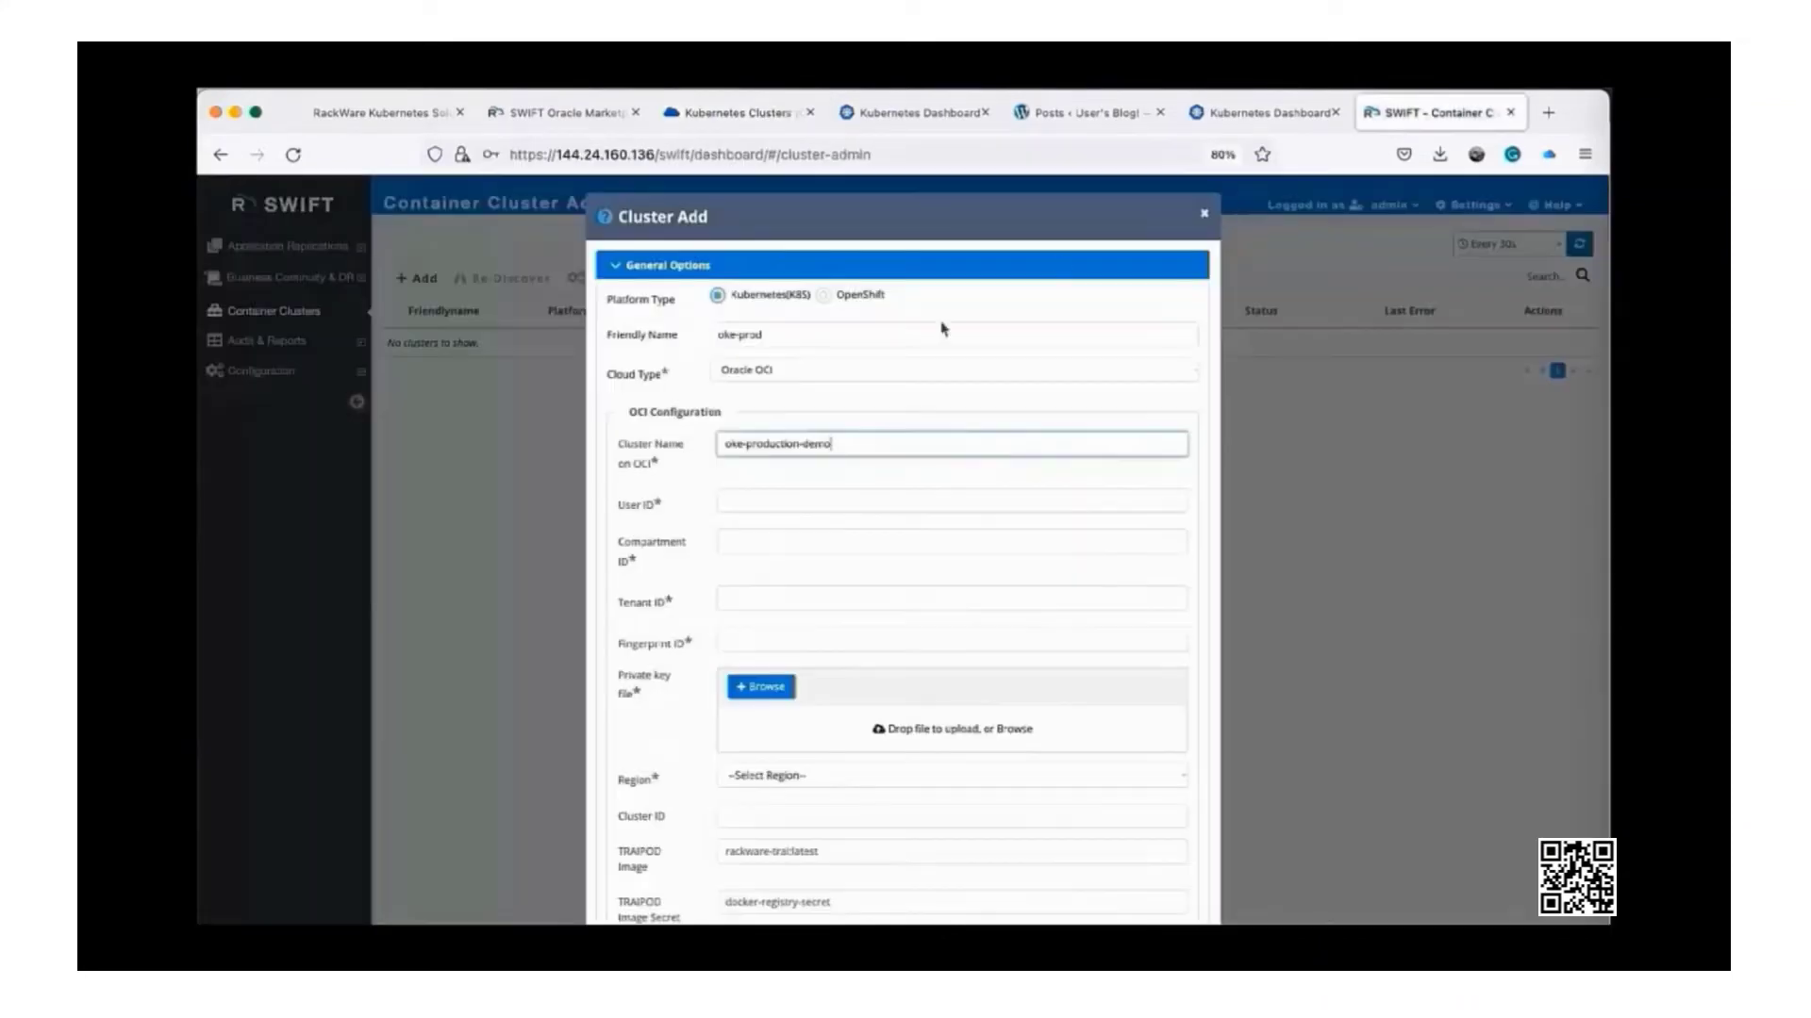
Fill in the OCI user ID, compartment ID, tenant ID and fingerprint ID for the oke-prod cluster
left_click(763, 508)
type("ocid1.user.oc1..aaaaaaaaq5vxtrswwthmjyacxiyv5qvp5pd7ghmdqcosikralgy7r4tcpybq")
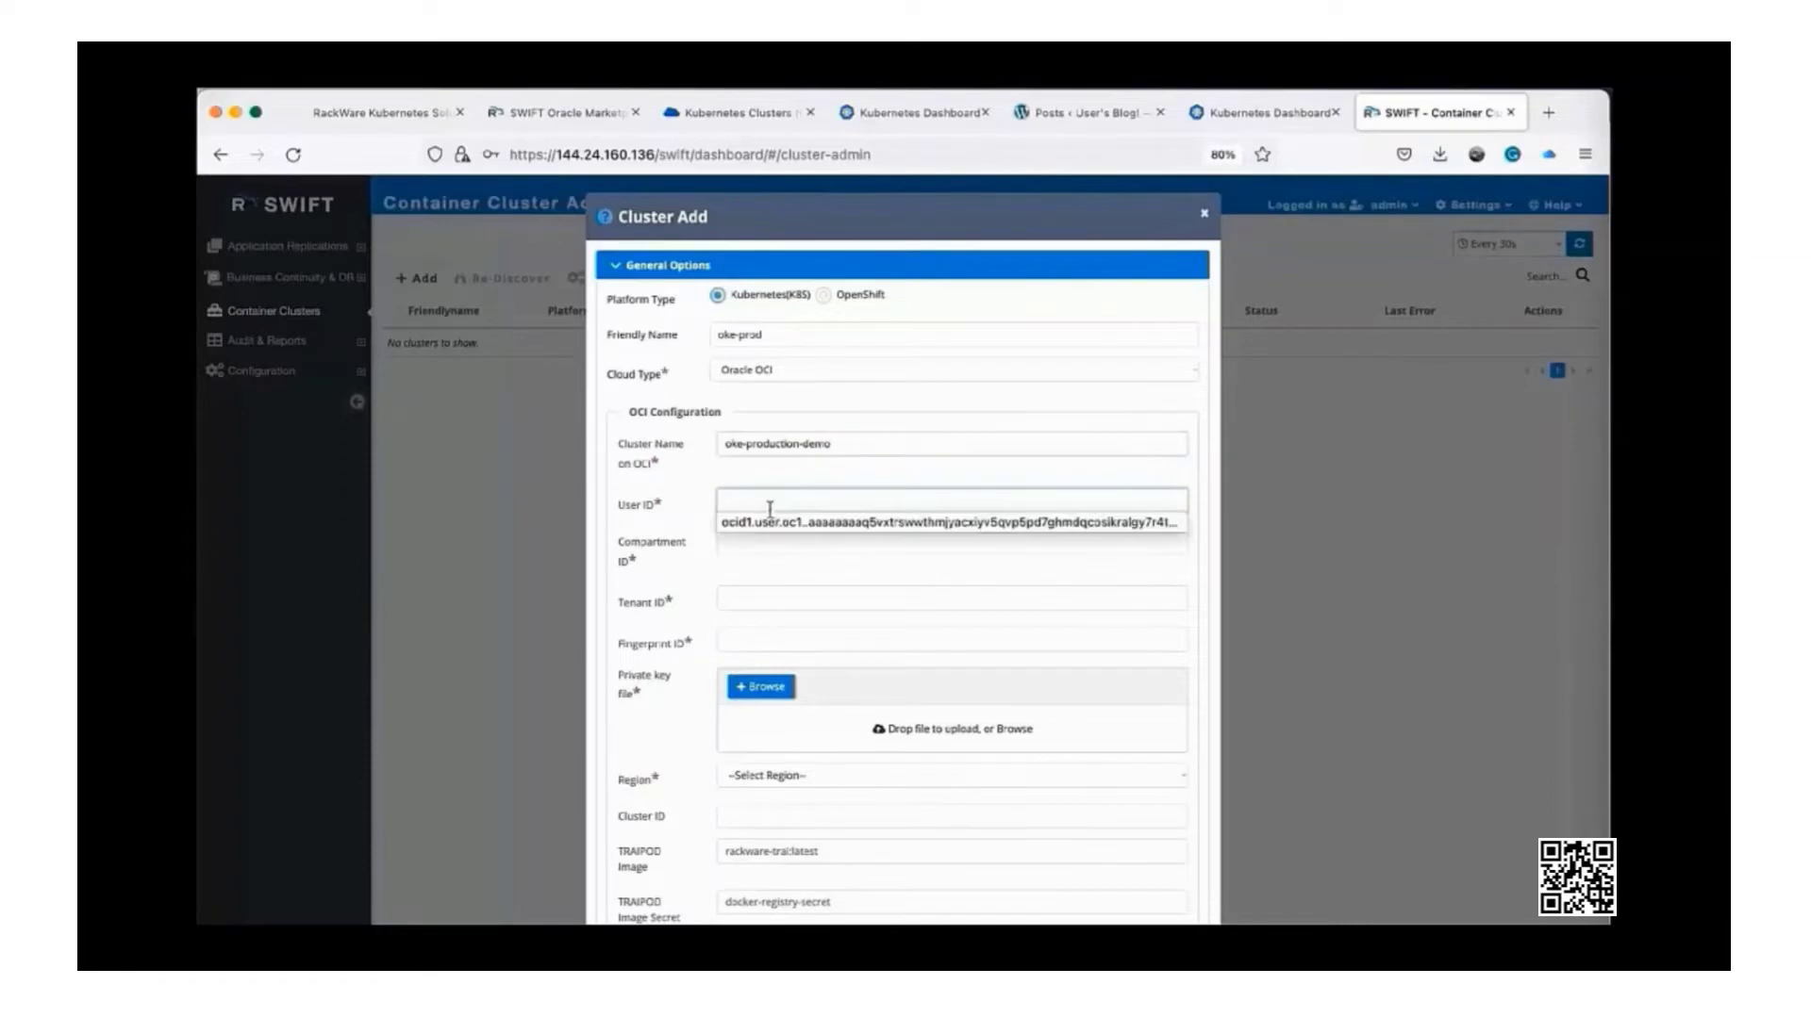
left_click(774, 549)
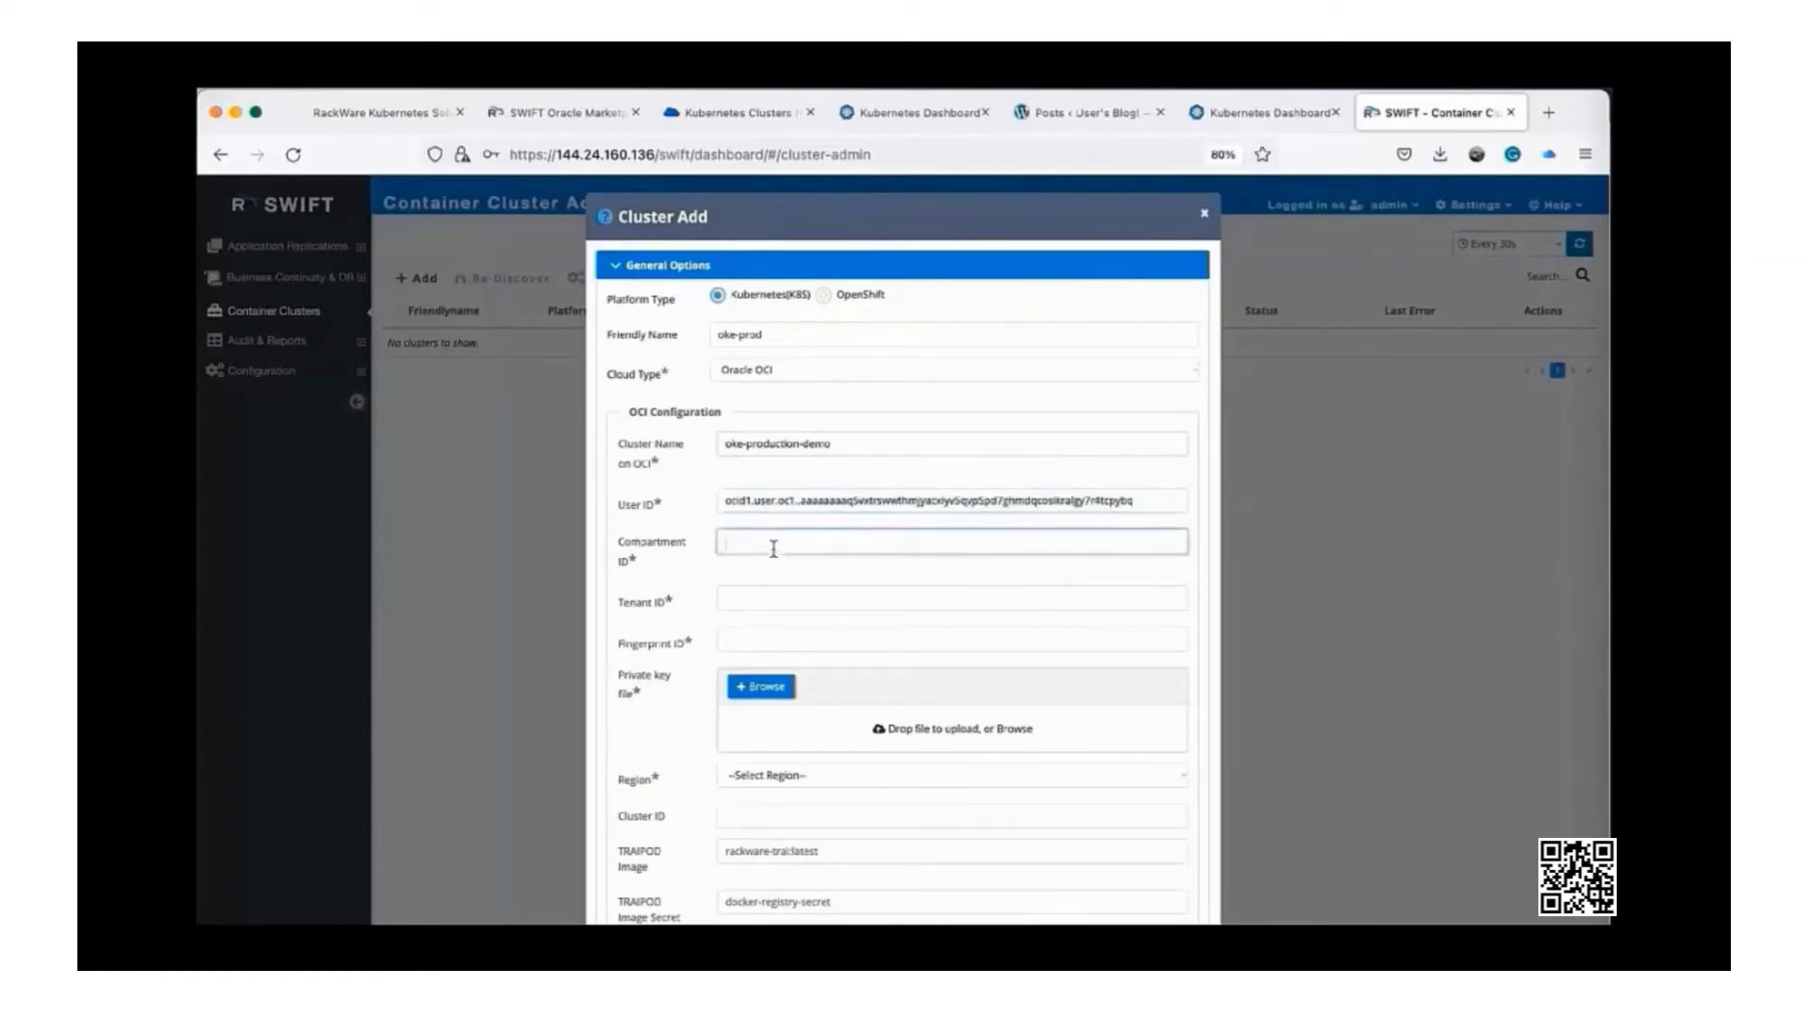
type("ocid1.compartment.oc1..aaaaaaaanrqvfc33b47mxxqvorbva6ou7kc46hgeomkct5tykopjwr2mlyaq")
left_click(776, 595)
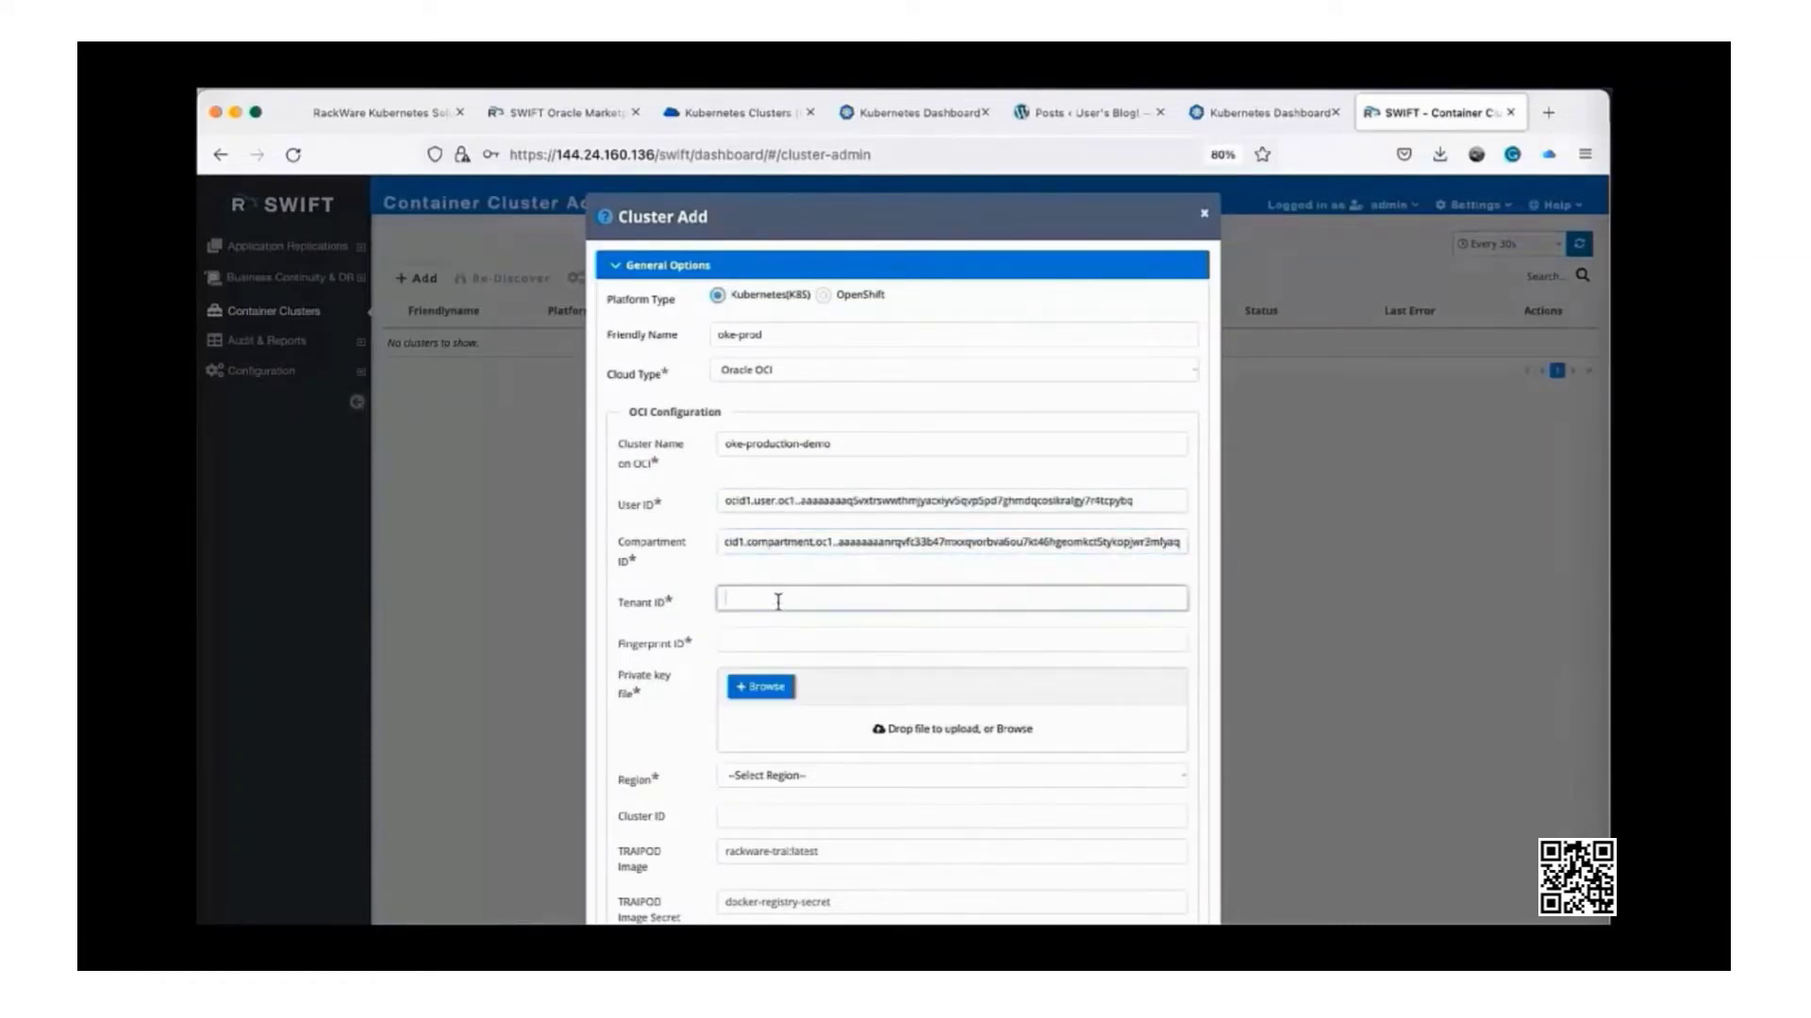
left_click(800, 659)
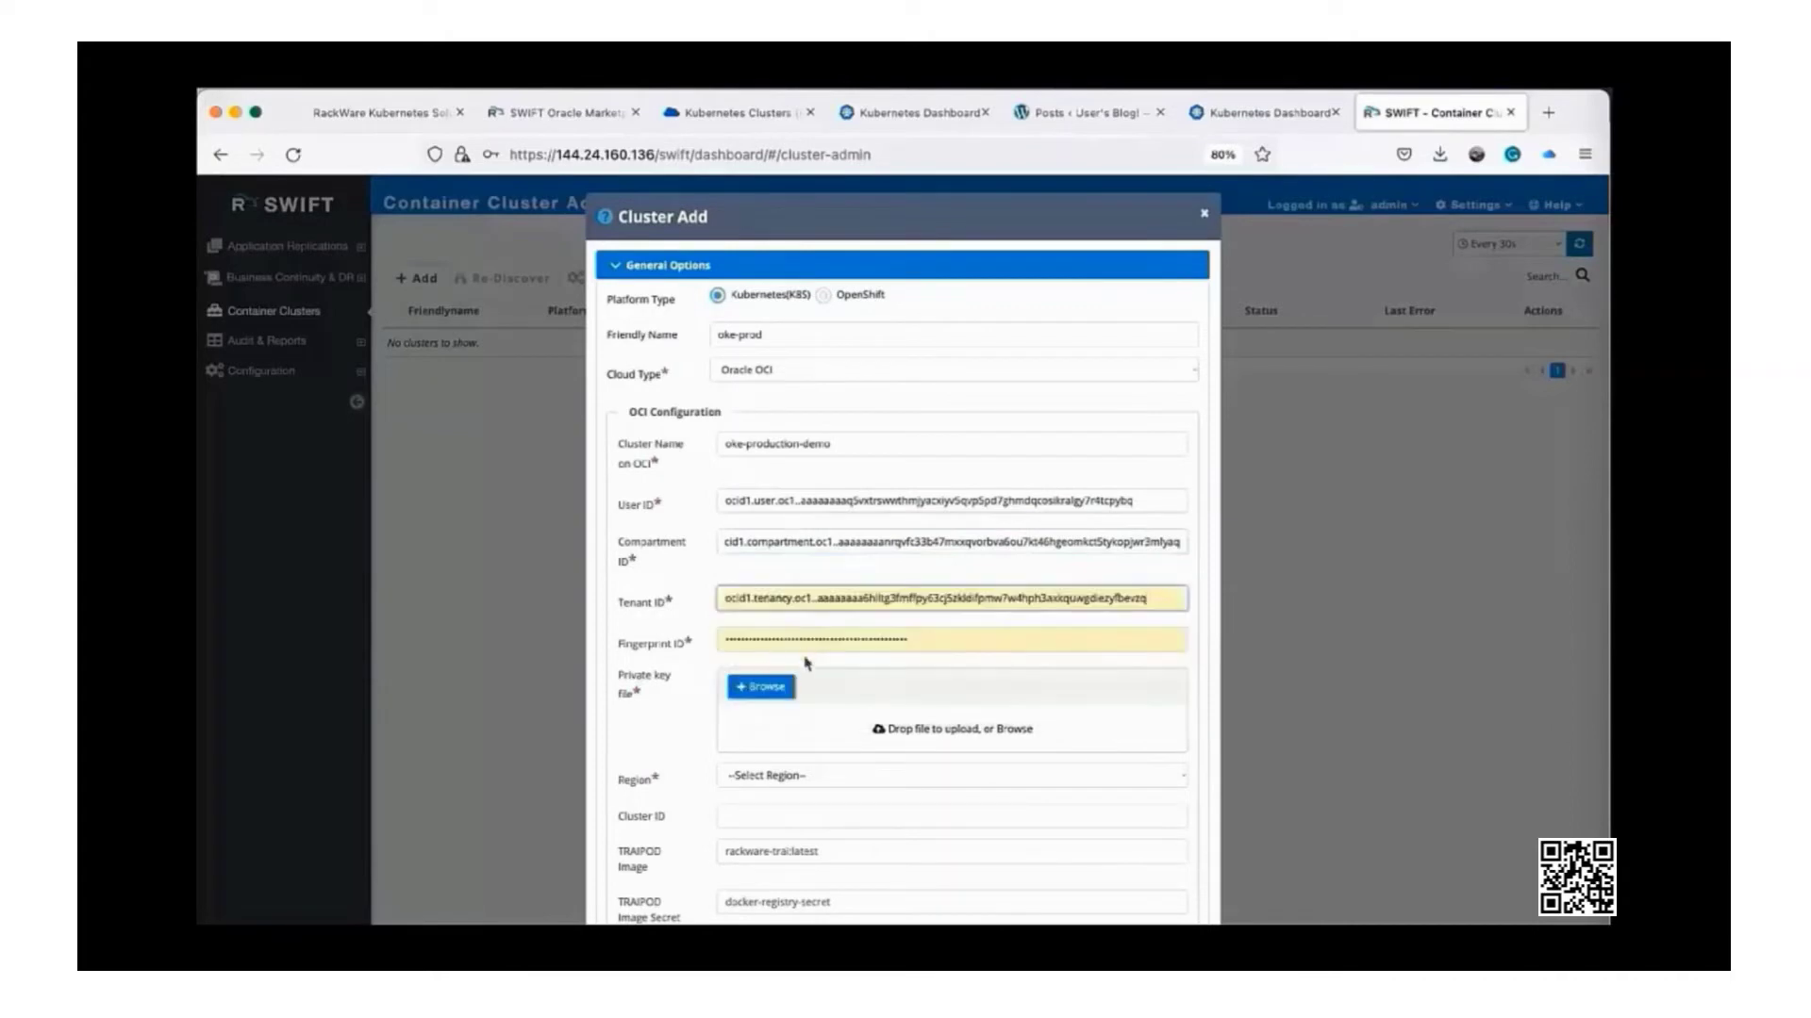
Upload ocibm_pkfile.pem as the oke-prod cluster's private key file and set the region to US West (Phoenix) (us-phoenix-1)
left_click(760, 688)
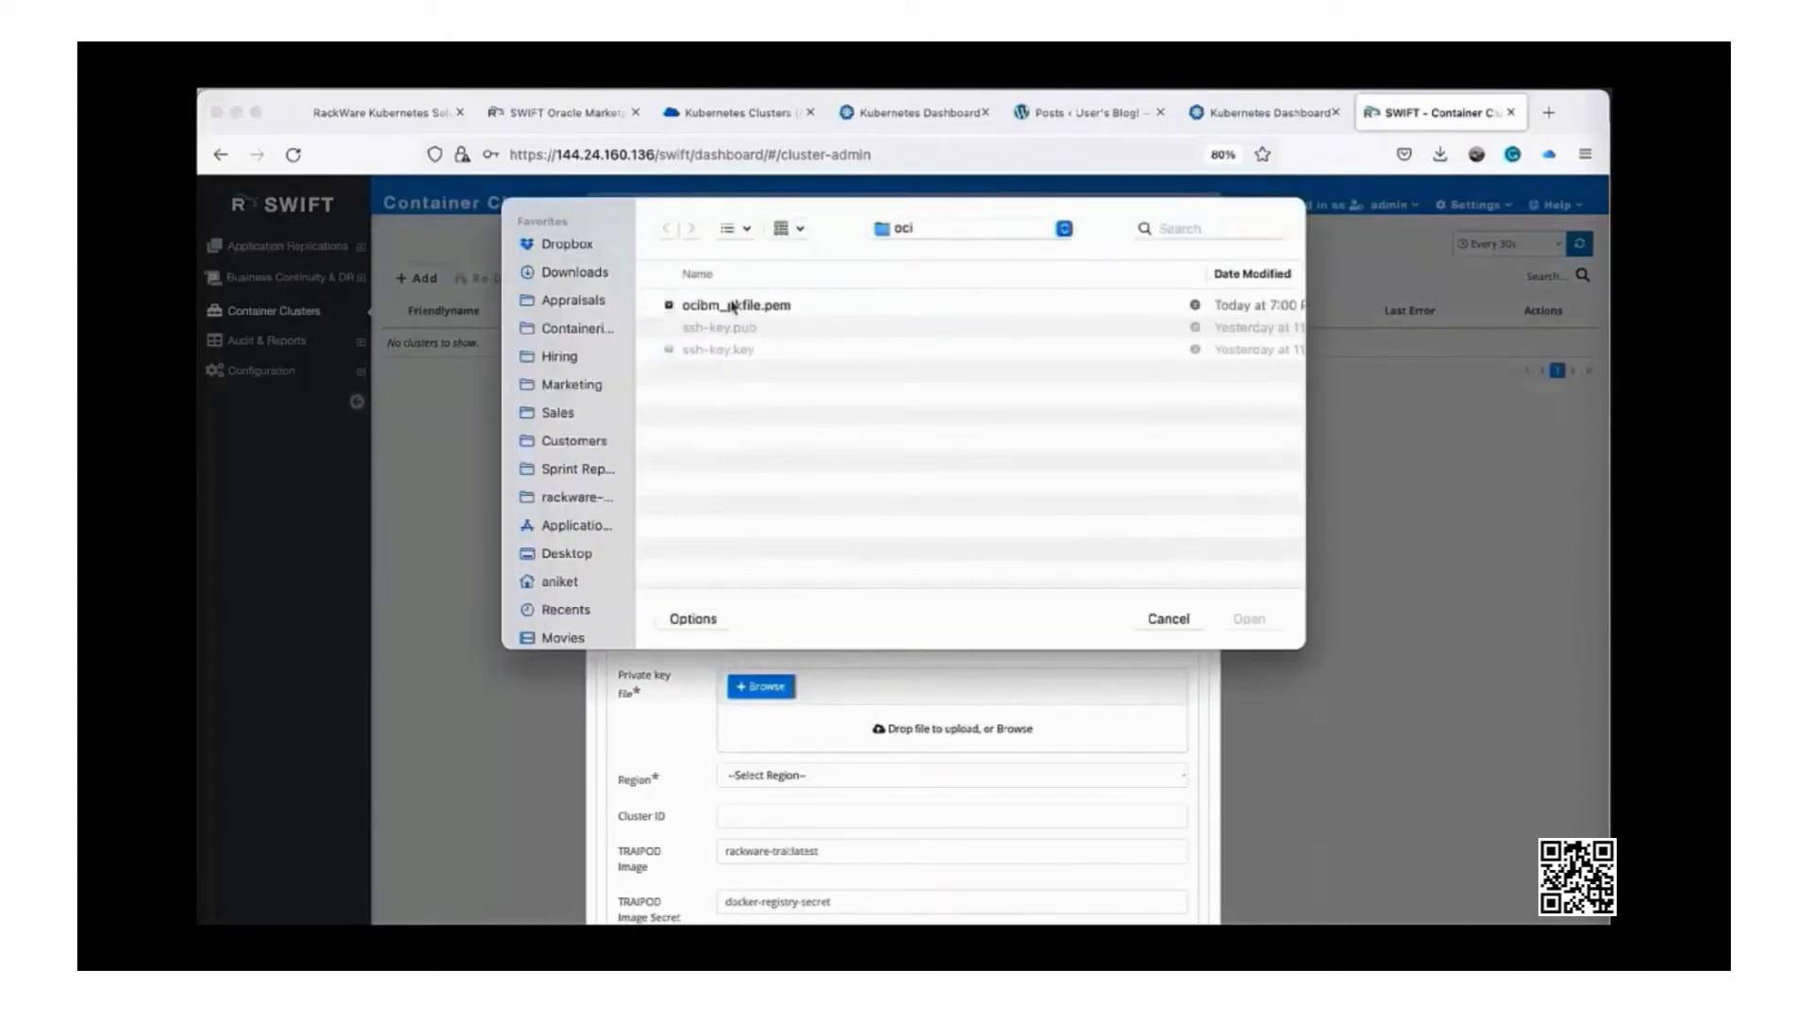
double_click(745, 410)
scroll(887, 604, "down", 3)
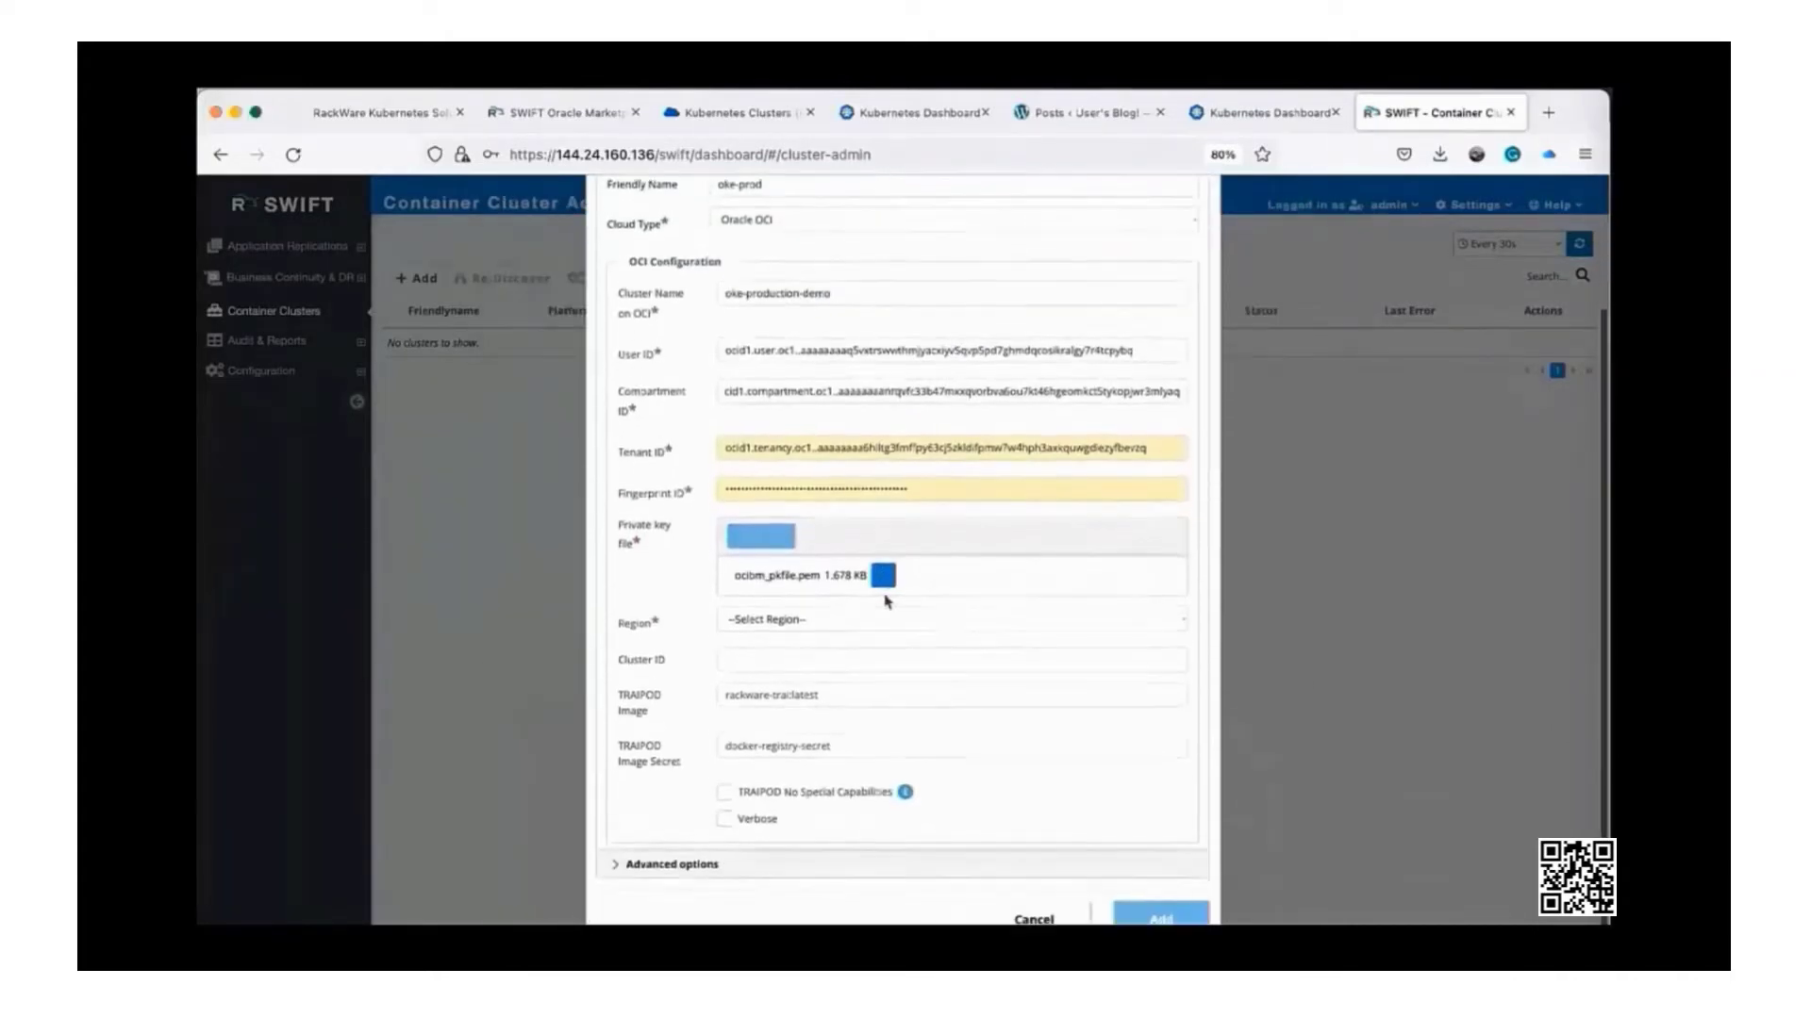
left_click(838, 624)
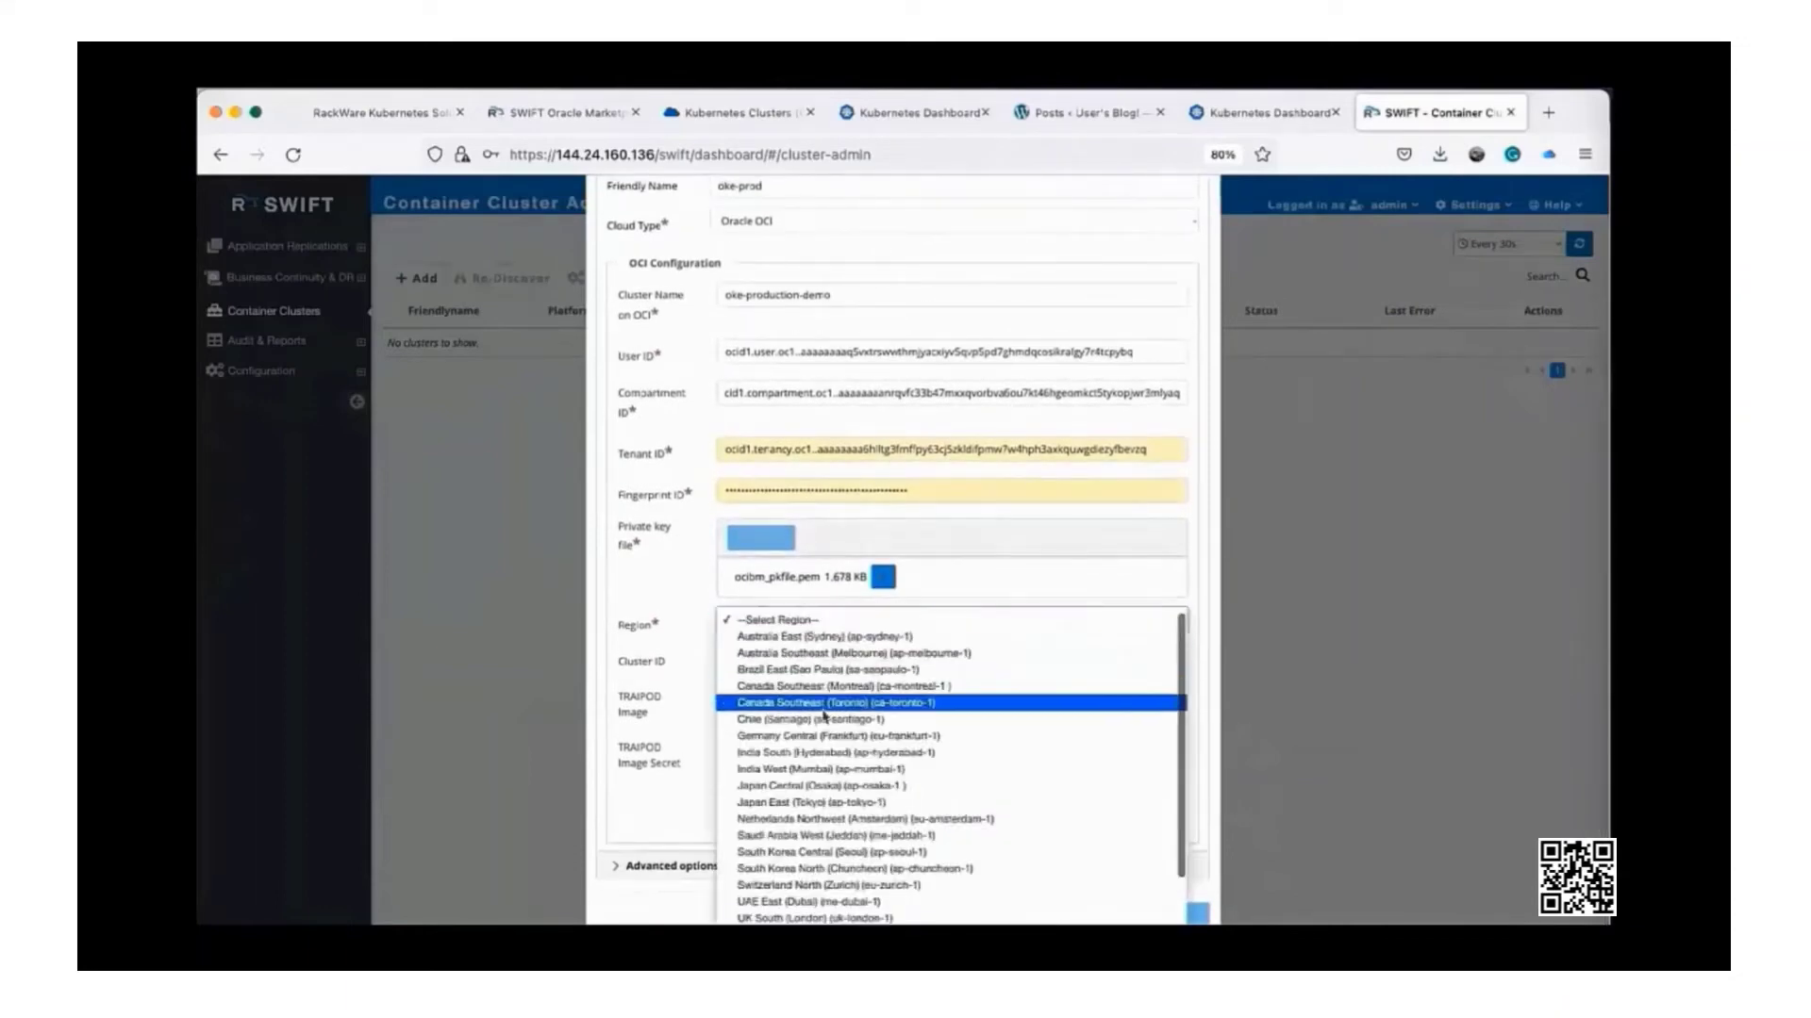
scroll(824, 717, "down", 1)
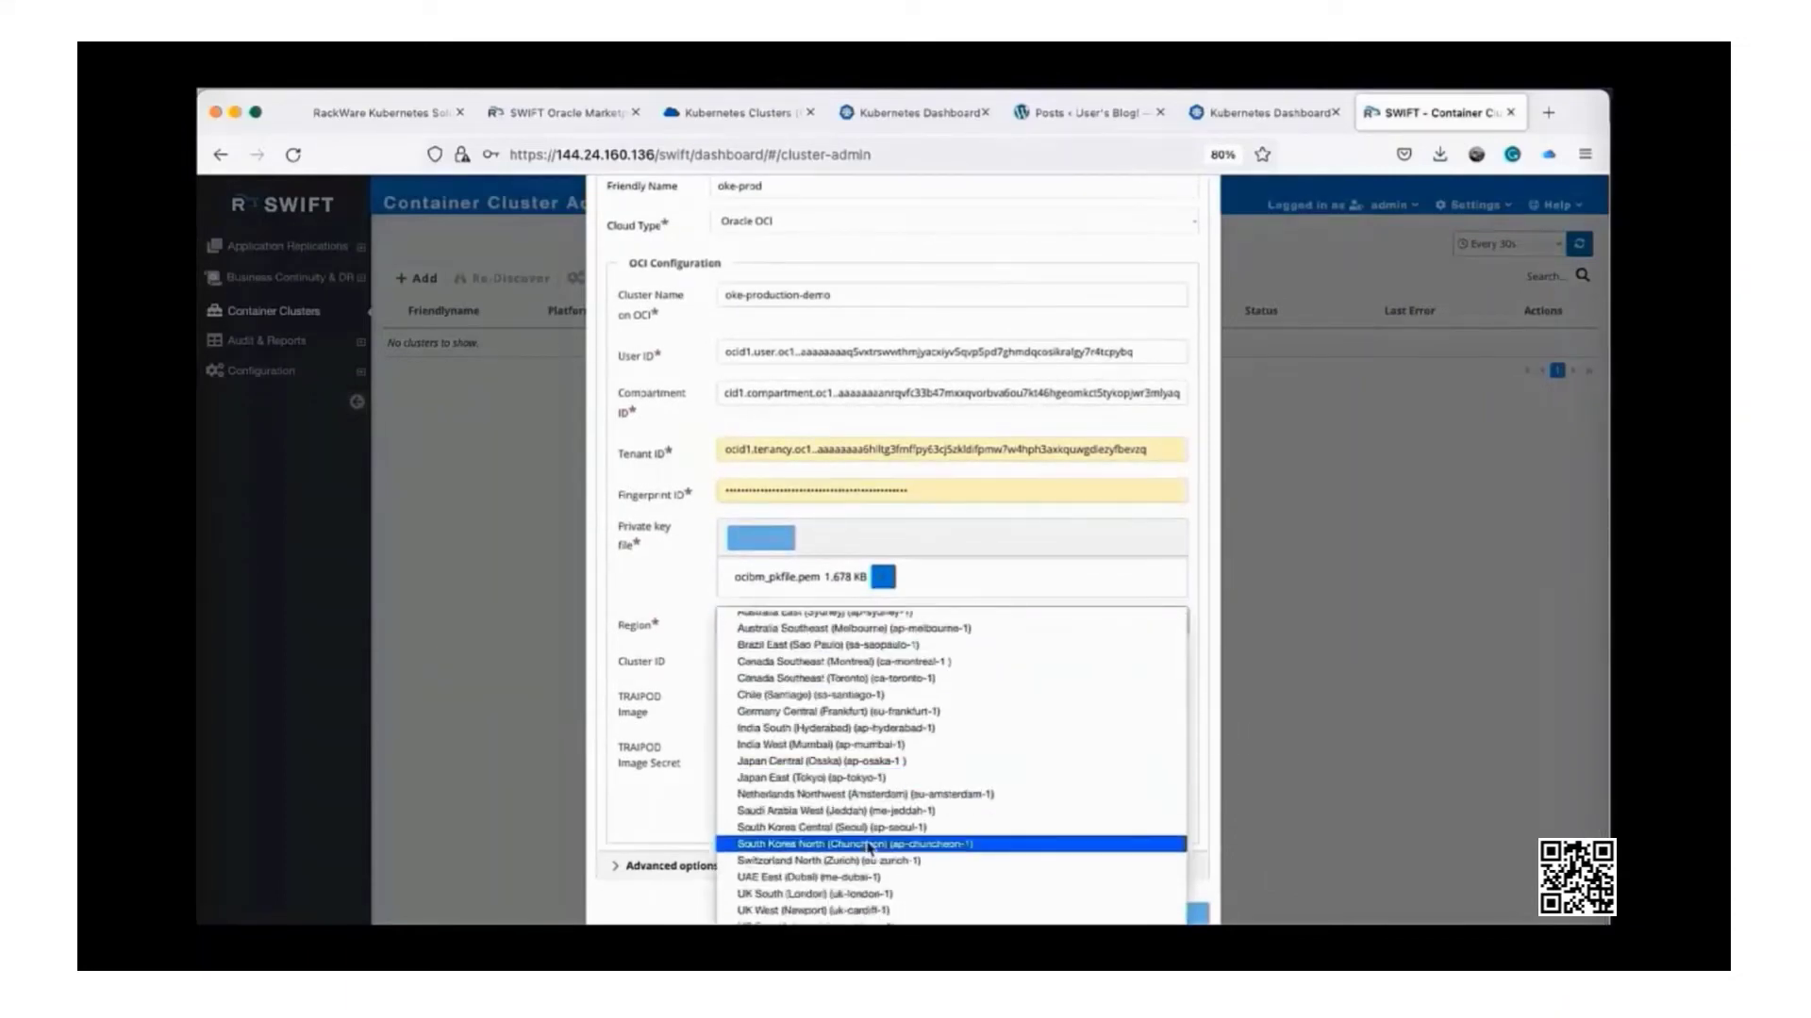
scroll(825, 841, "down", 1)
left_click(824, 624)
left_click(826, 624)
scroll(840, 875, "down", 3)
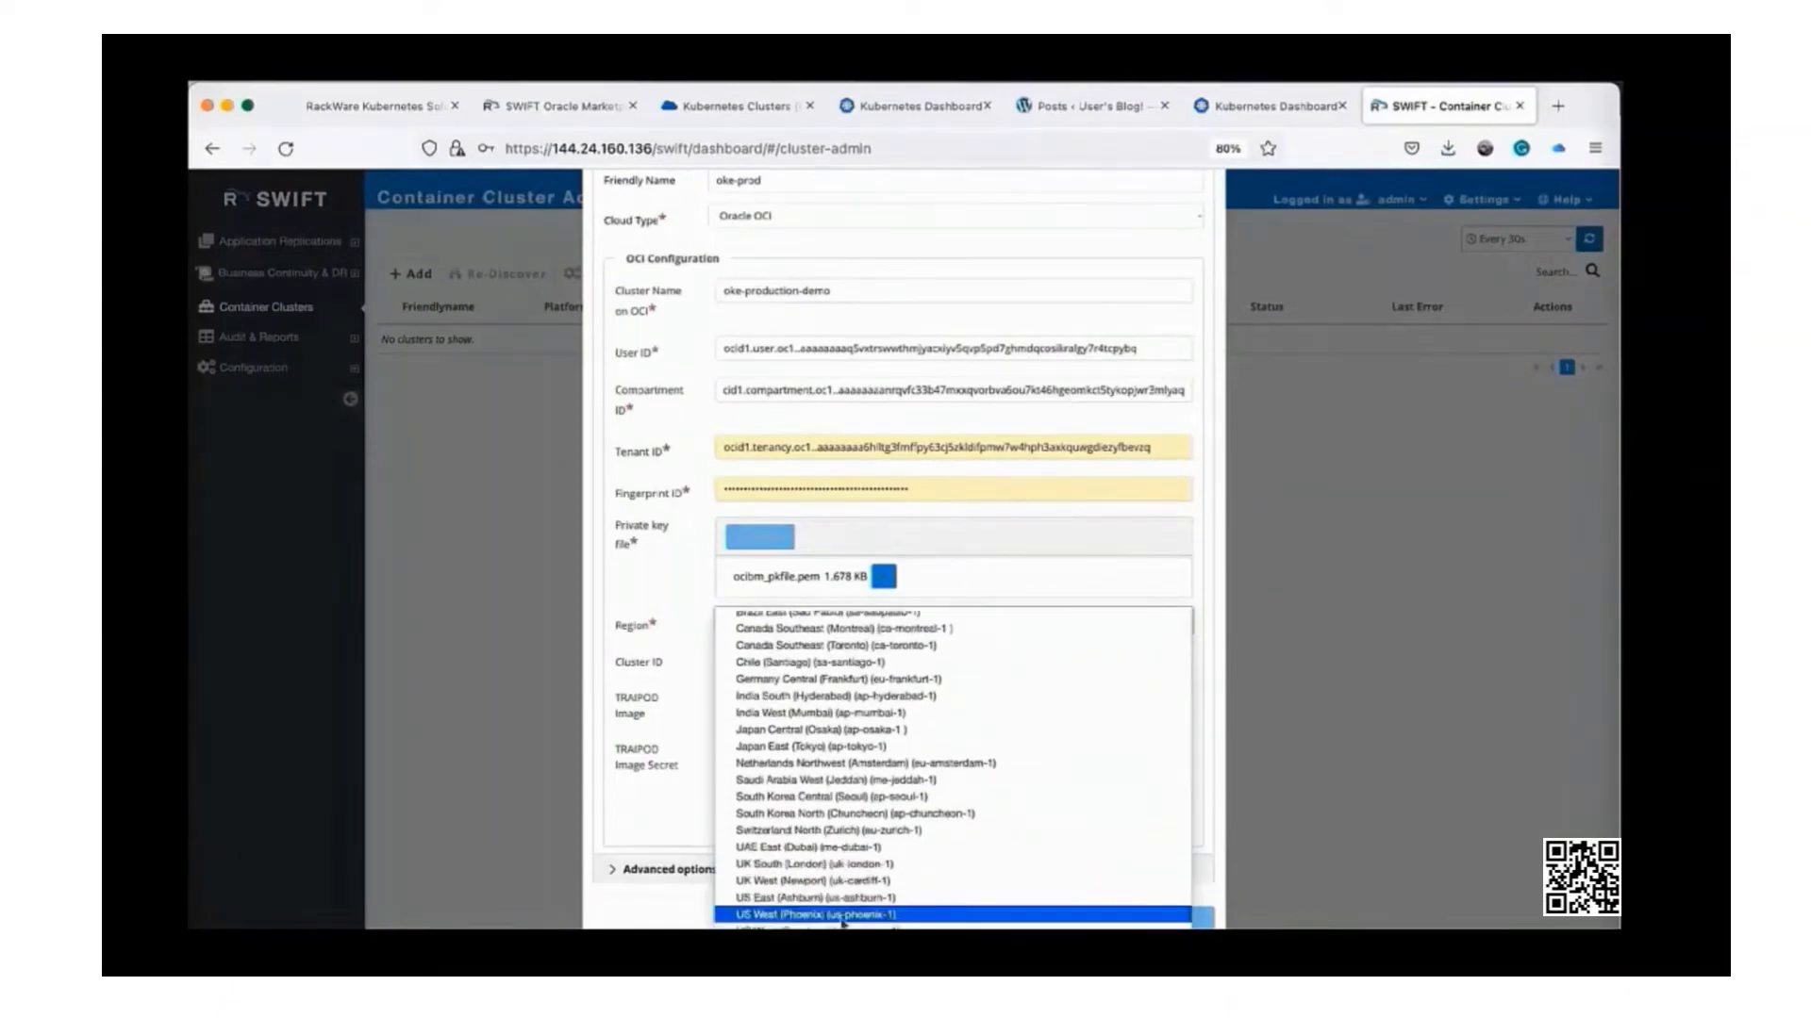
left_click(841, 913)
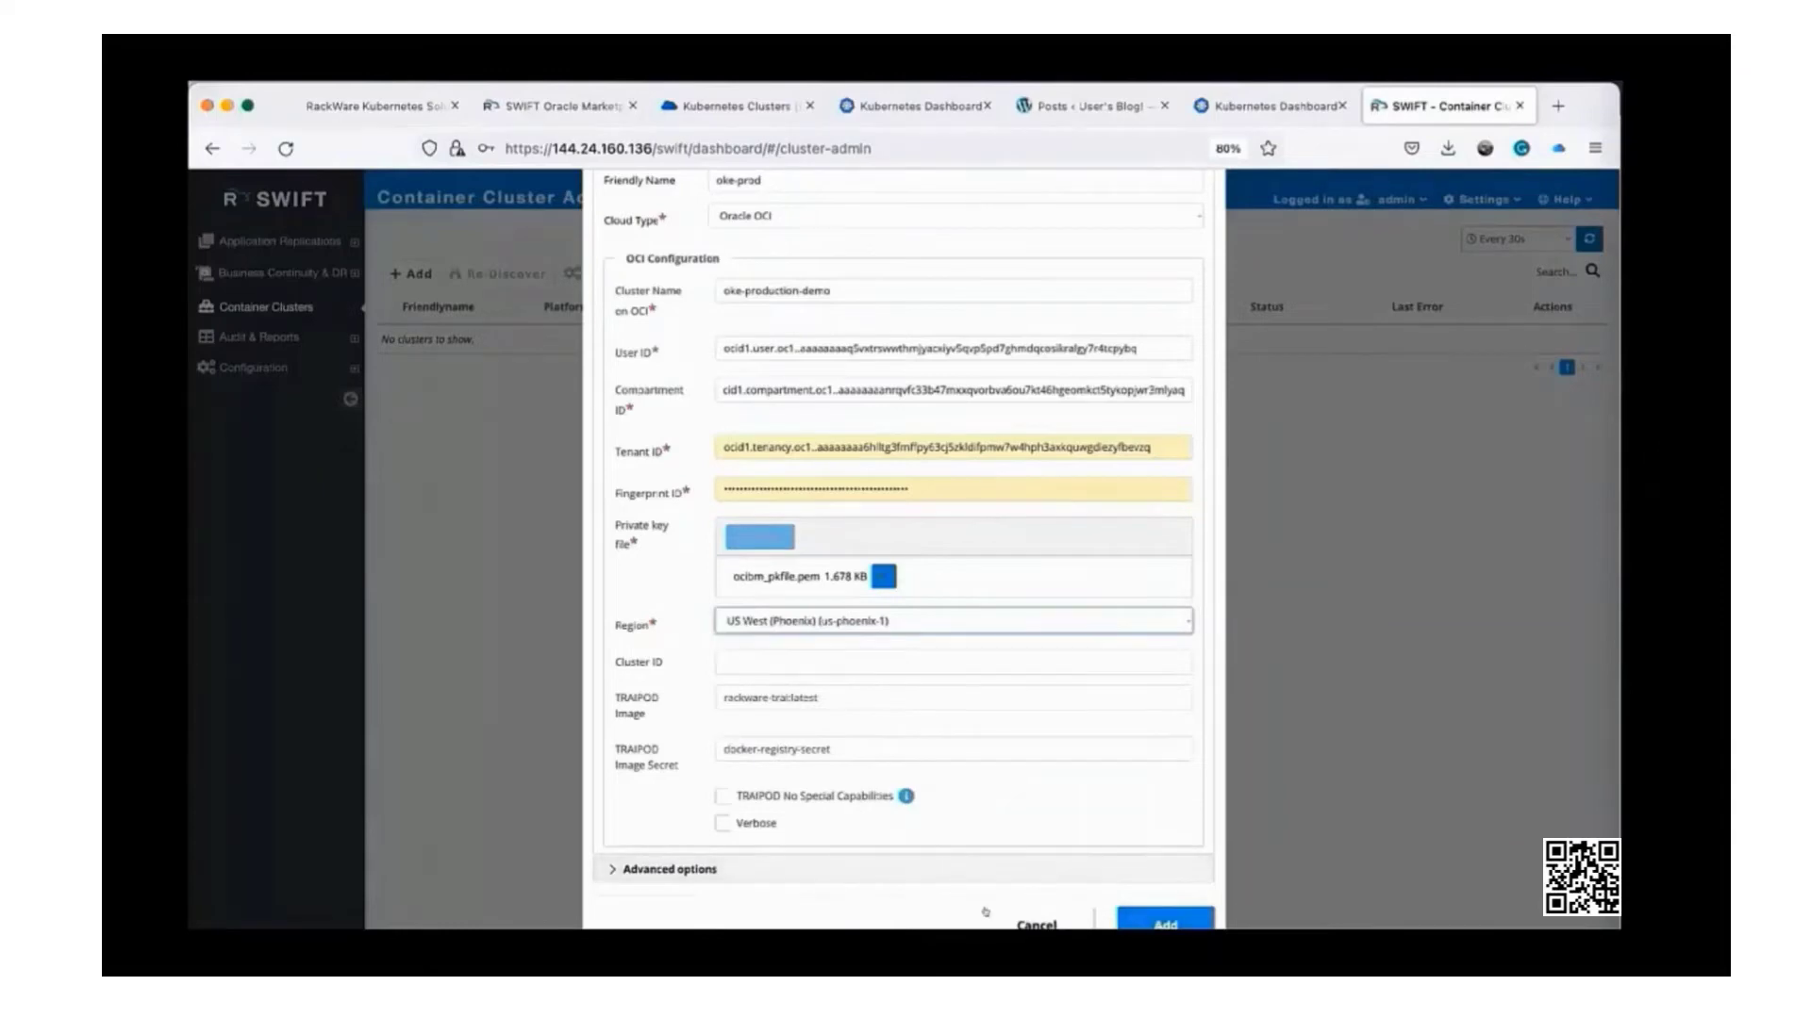
Review the advanced options without changing them and submit the oke-prod cluster for adding
left_click(930, 870)
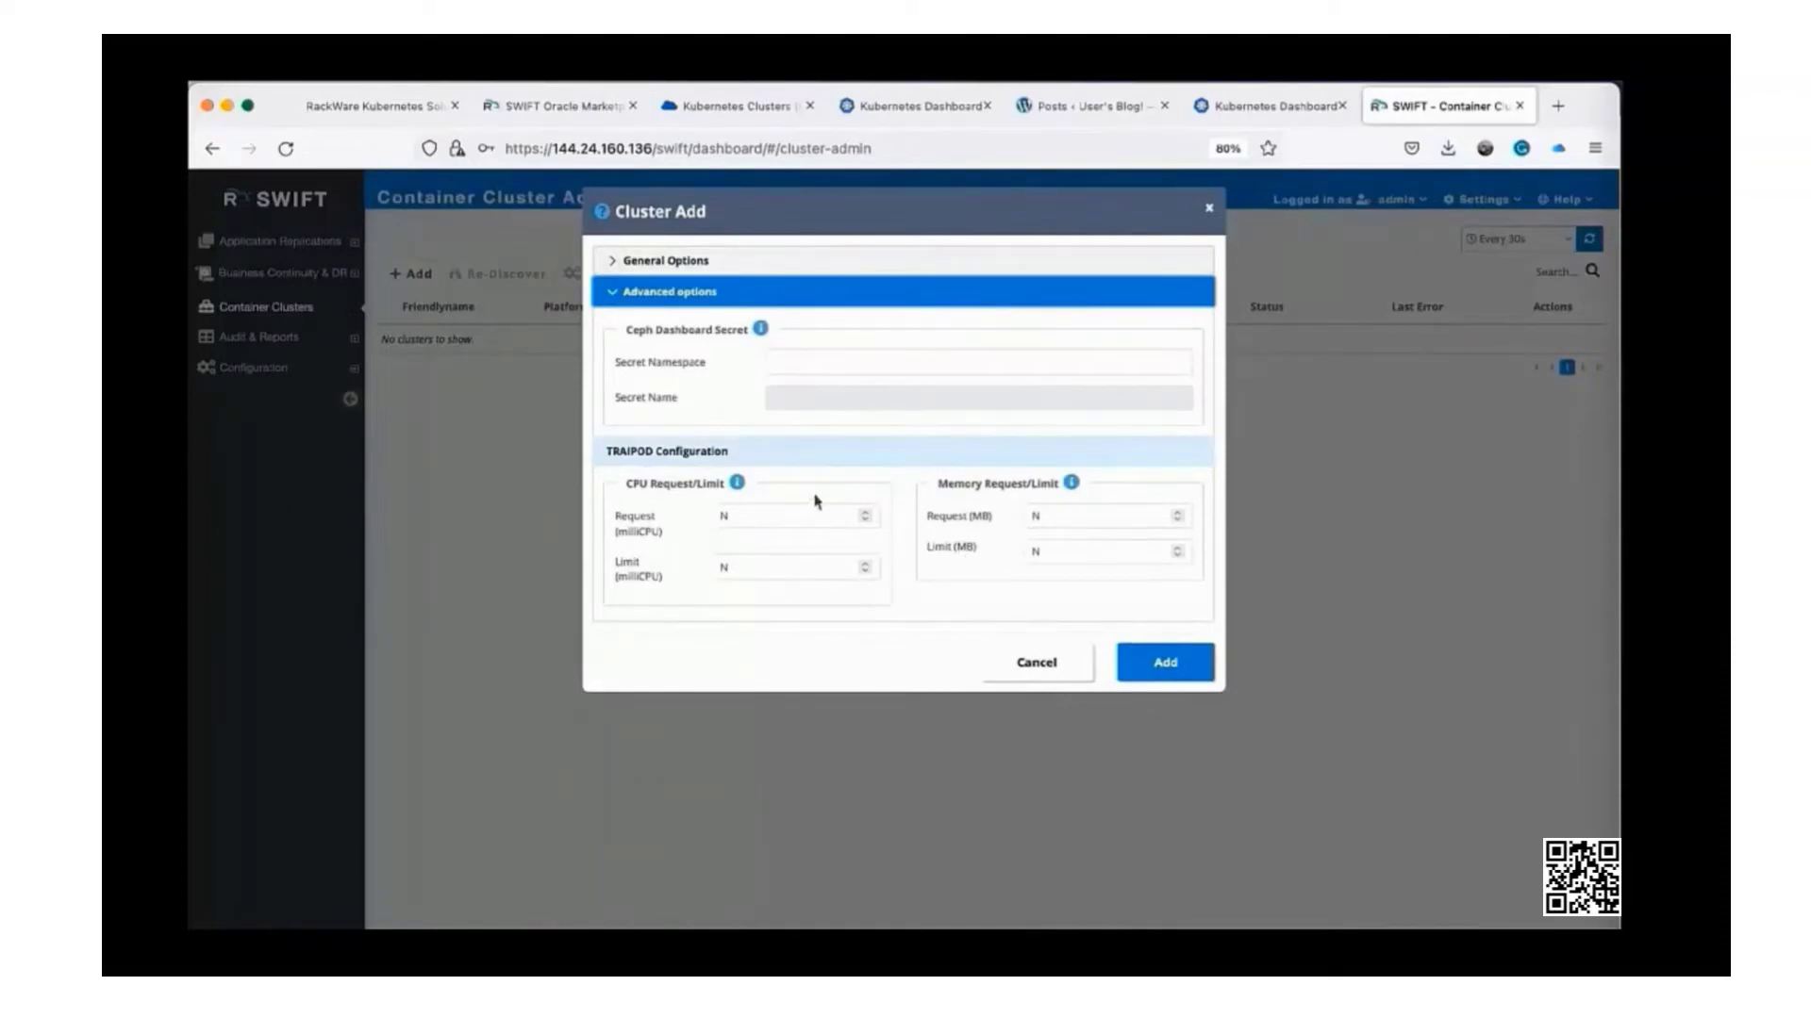
left_click(676, 263)
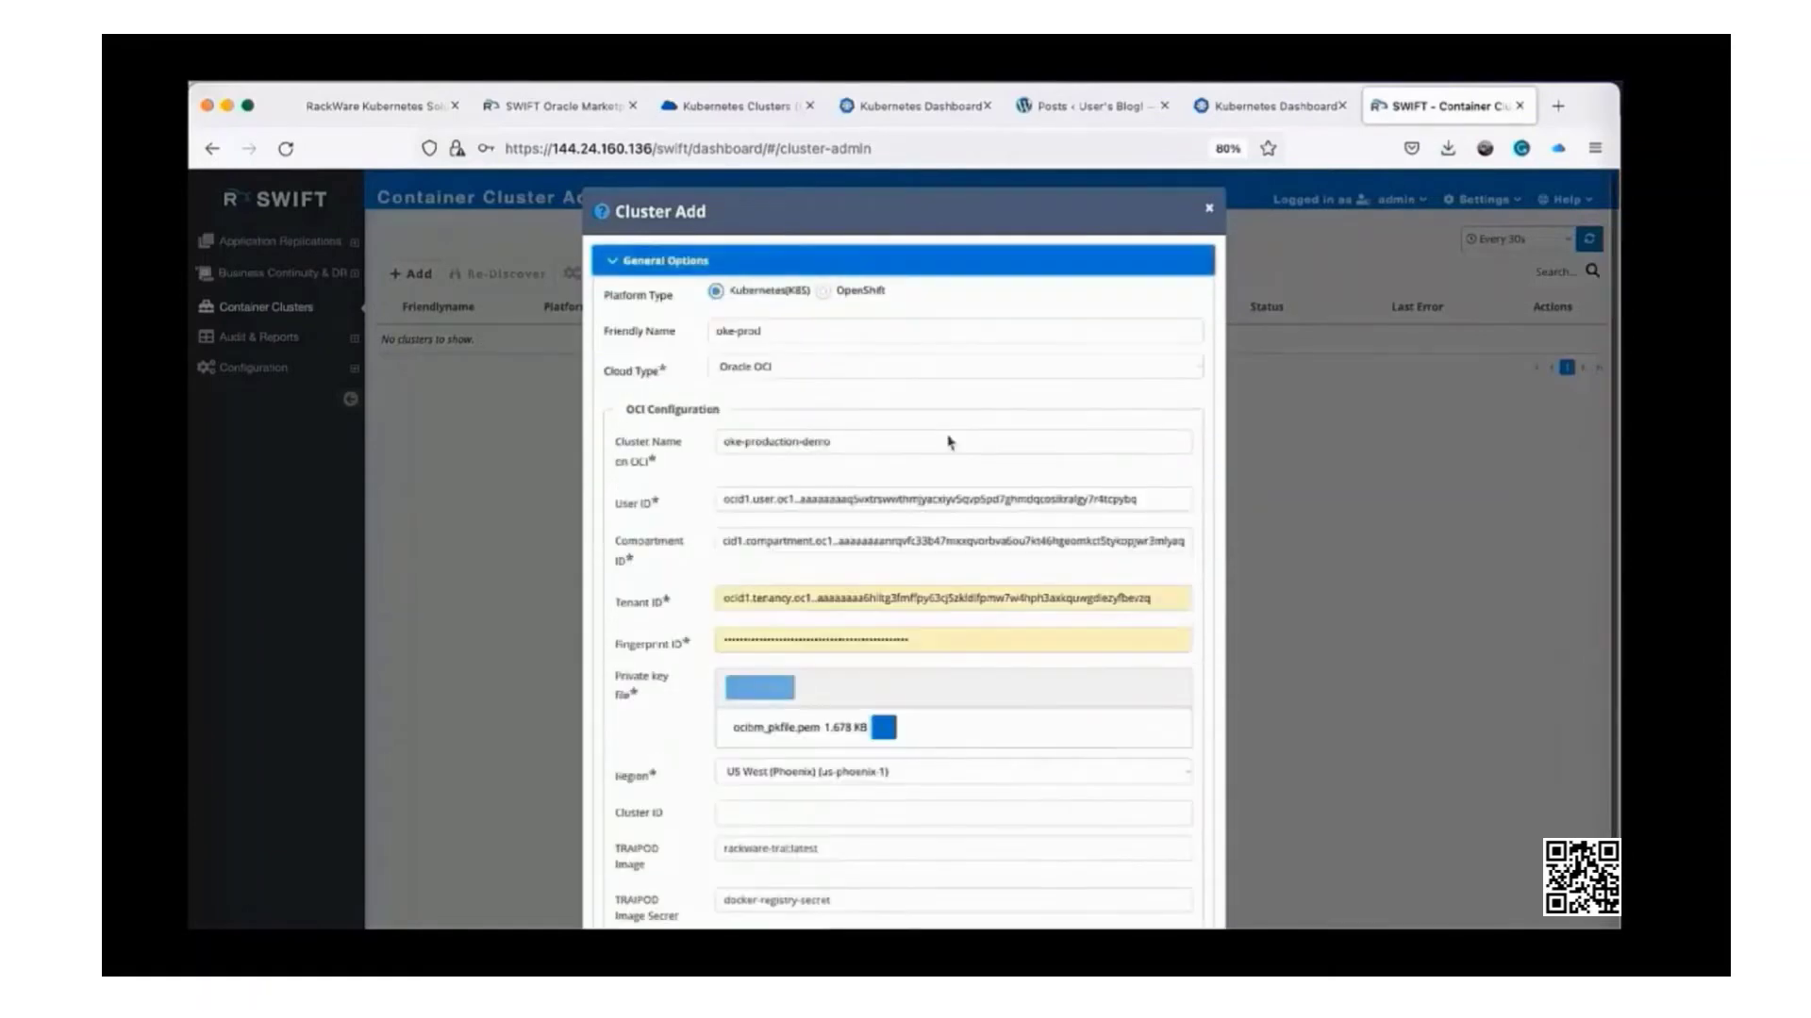
scroll(1115, 792, "down", 5)
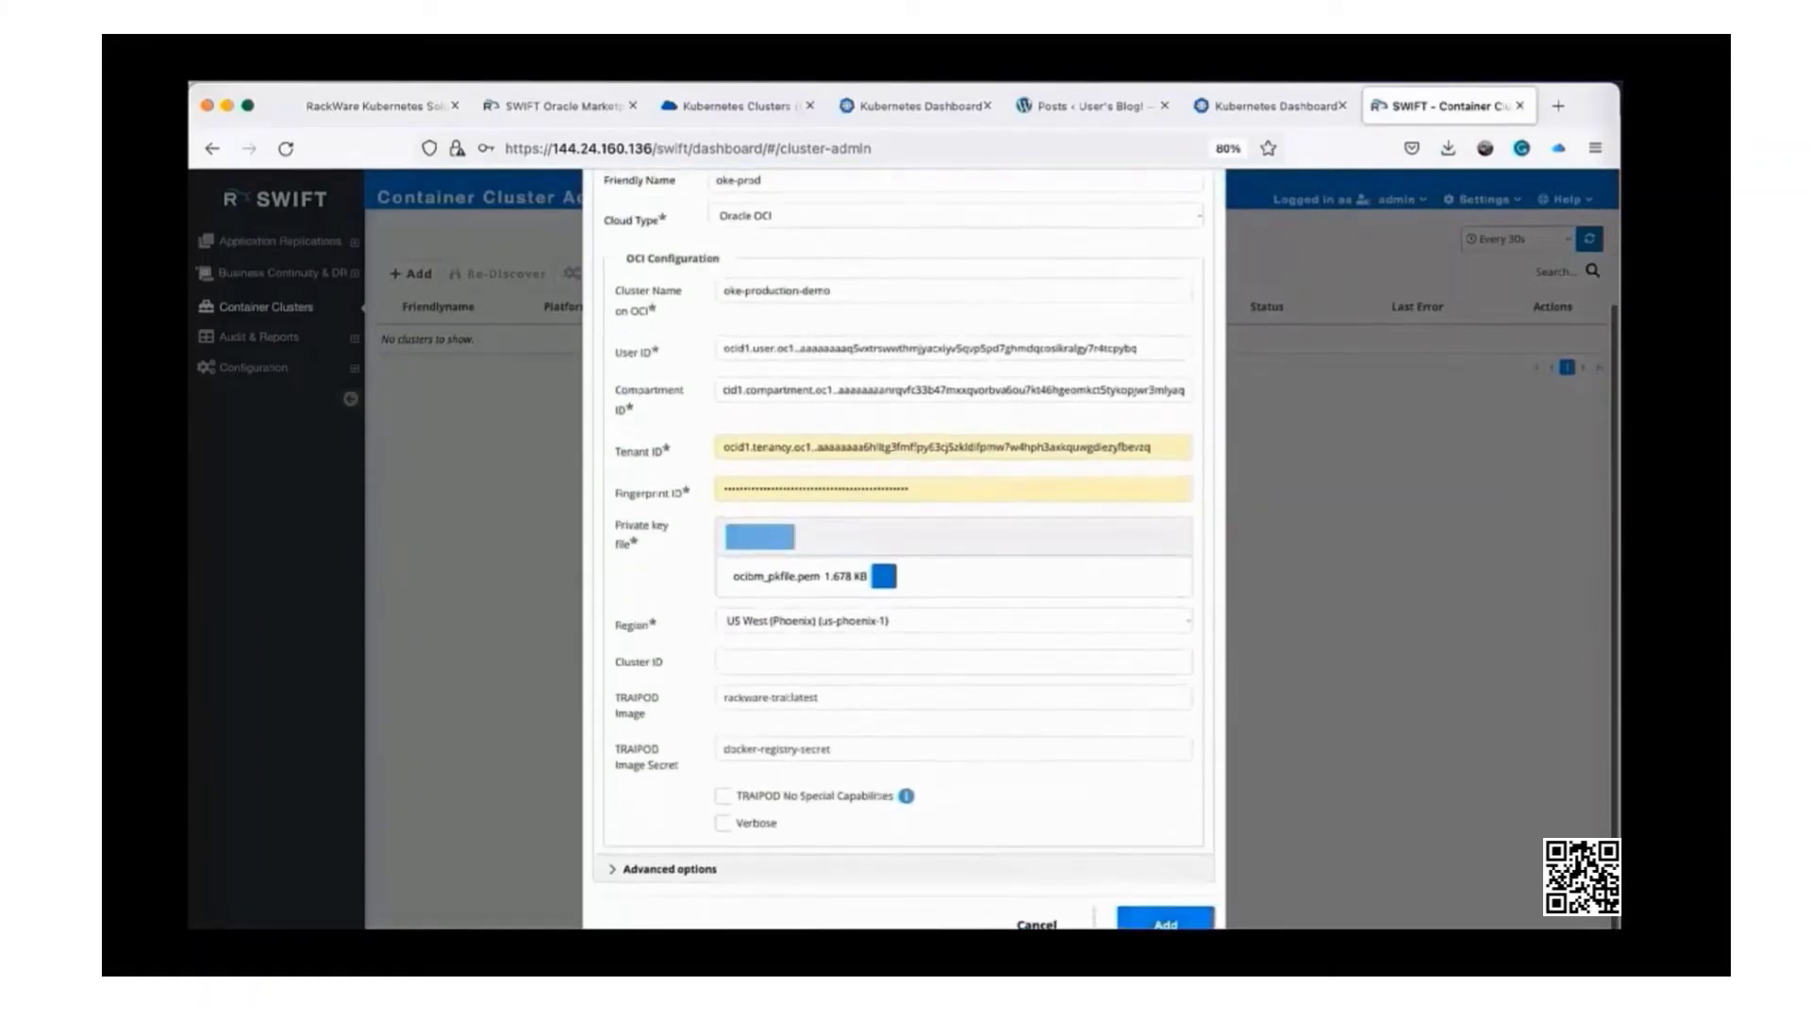
left_click(1165, 920)
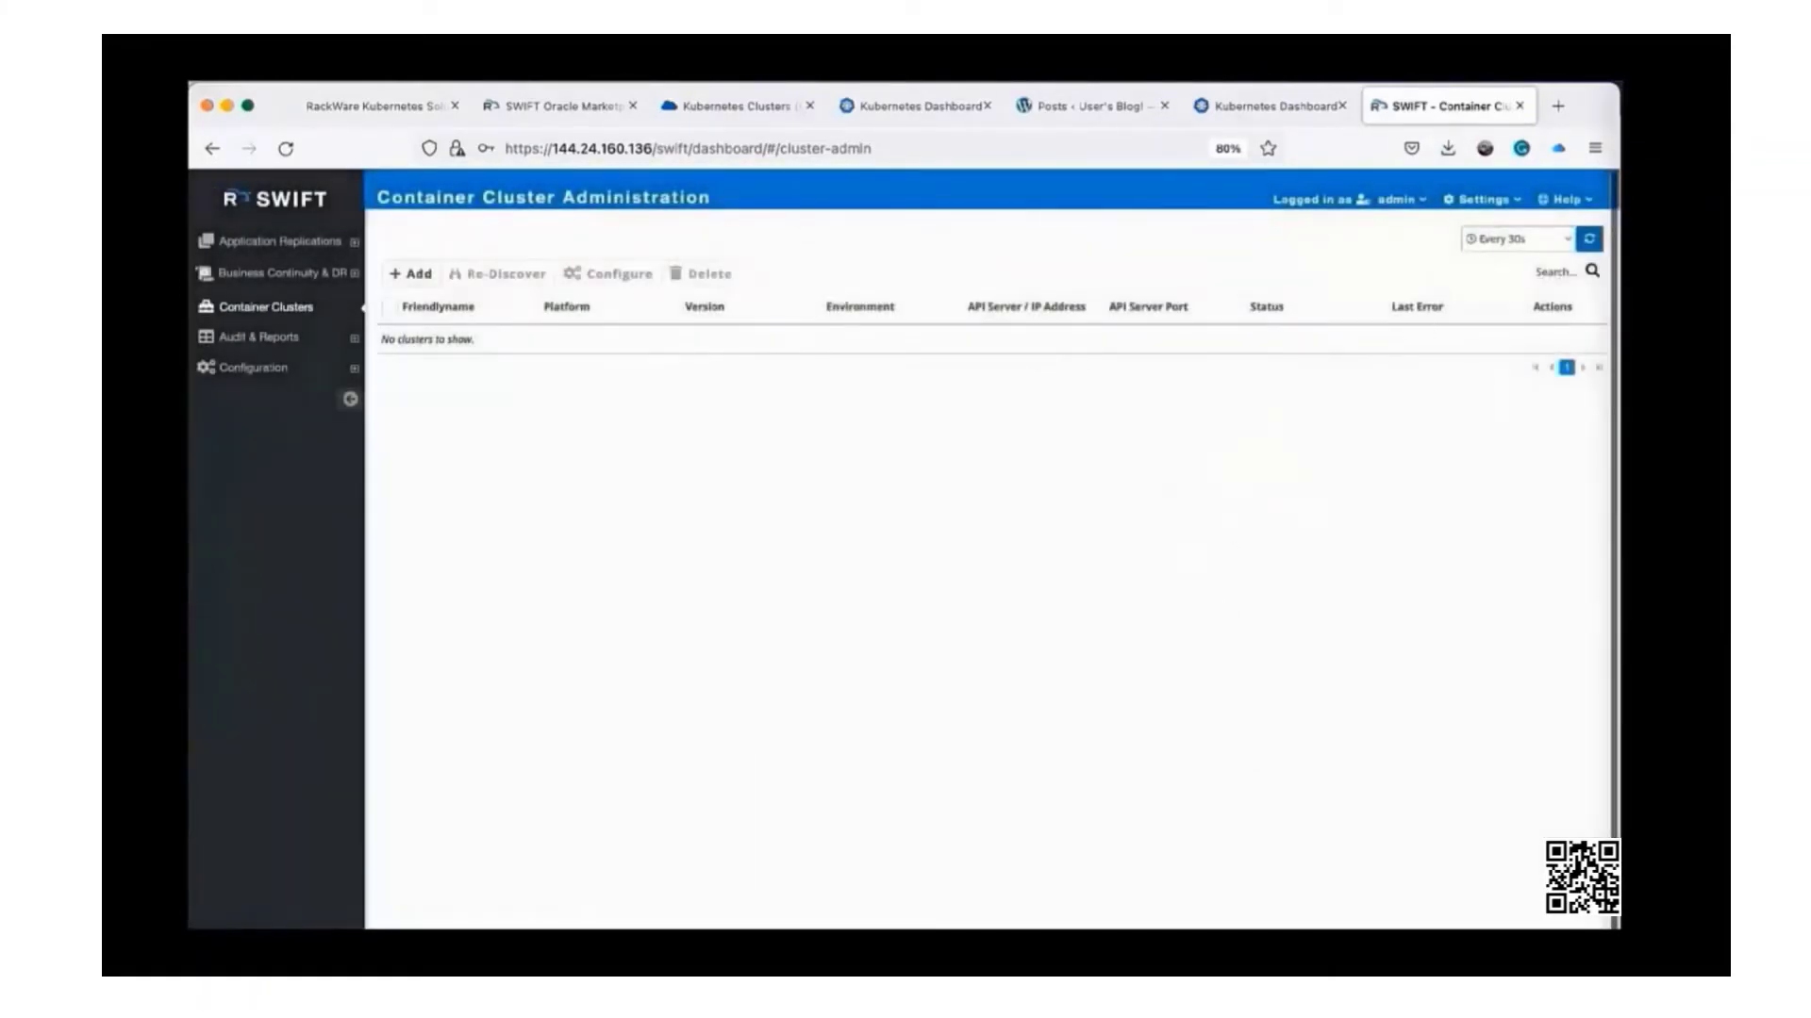
Expand the oke-prod cluster's details in the cluster list to check its summary
left_click(1562, 199)
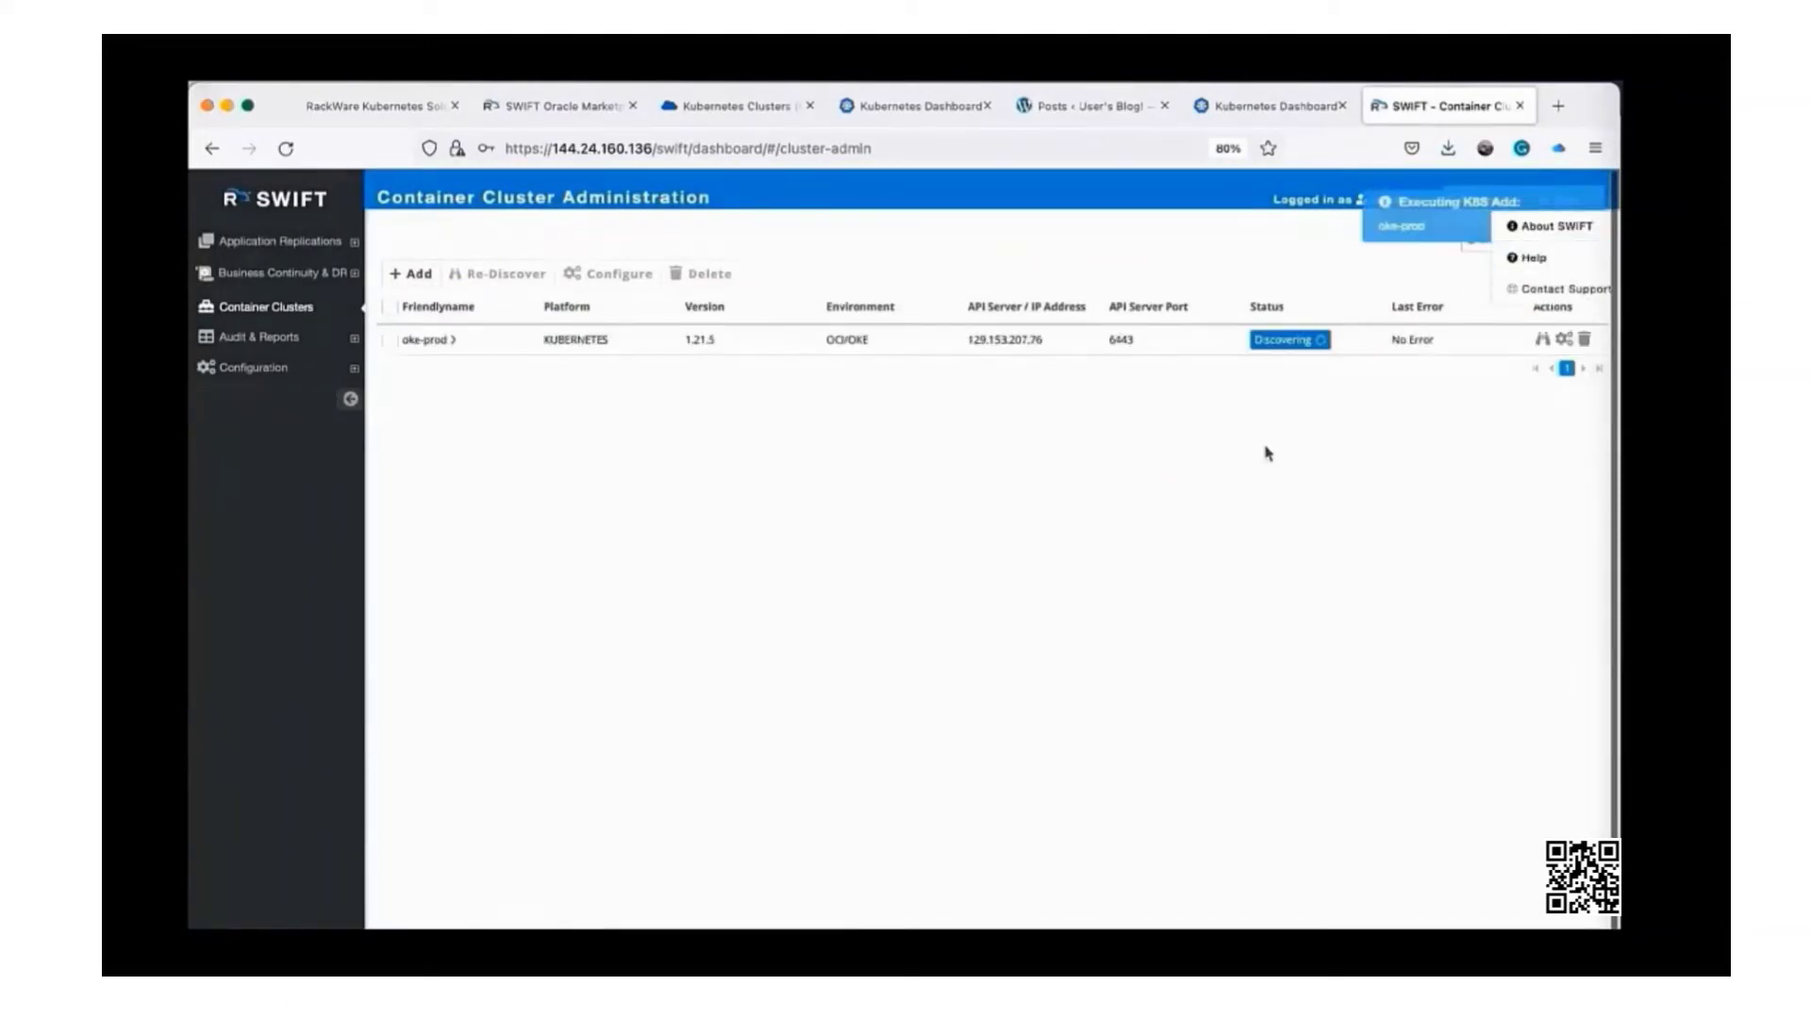
left_click(1092, 514)
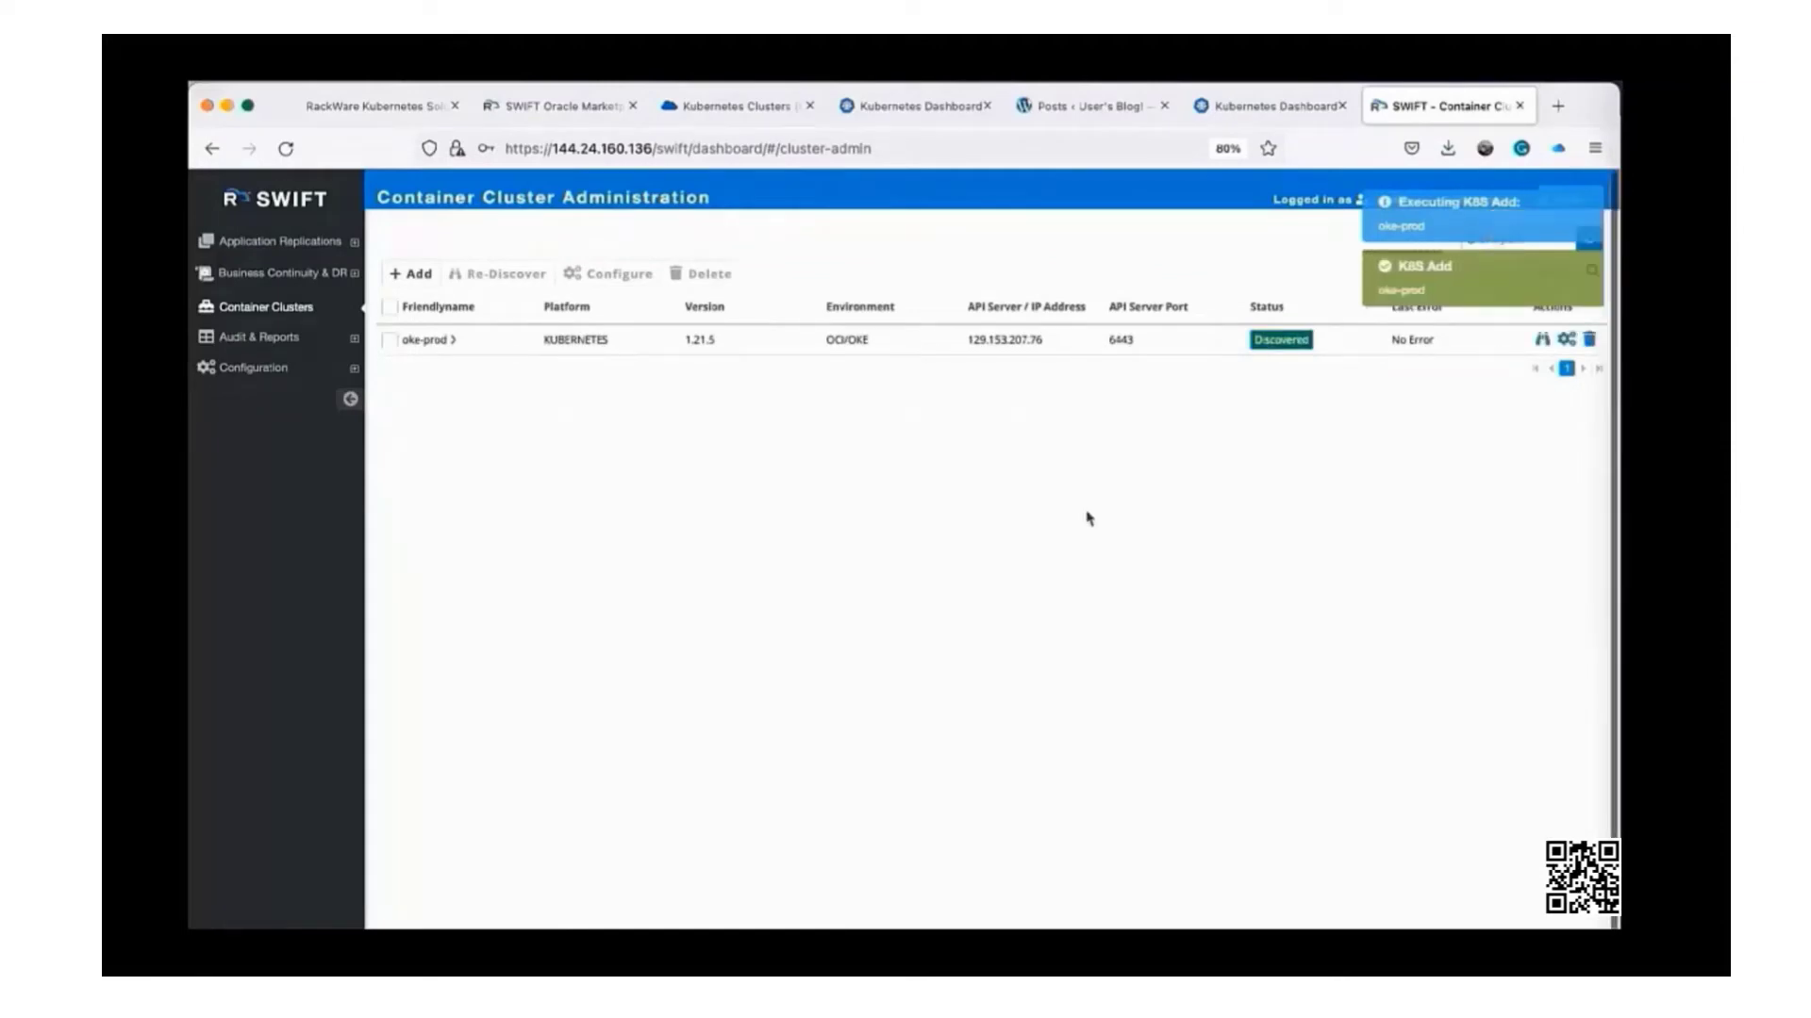
left_click(452, 340)
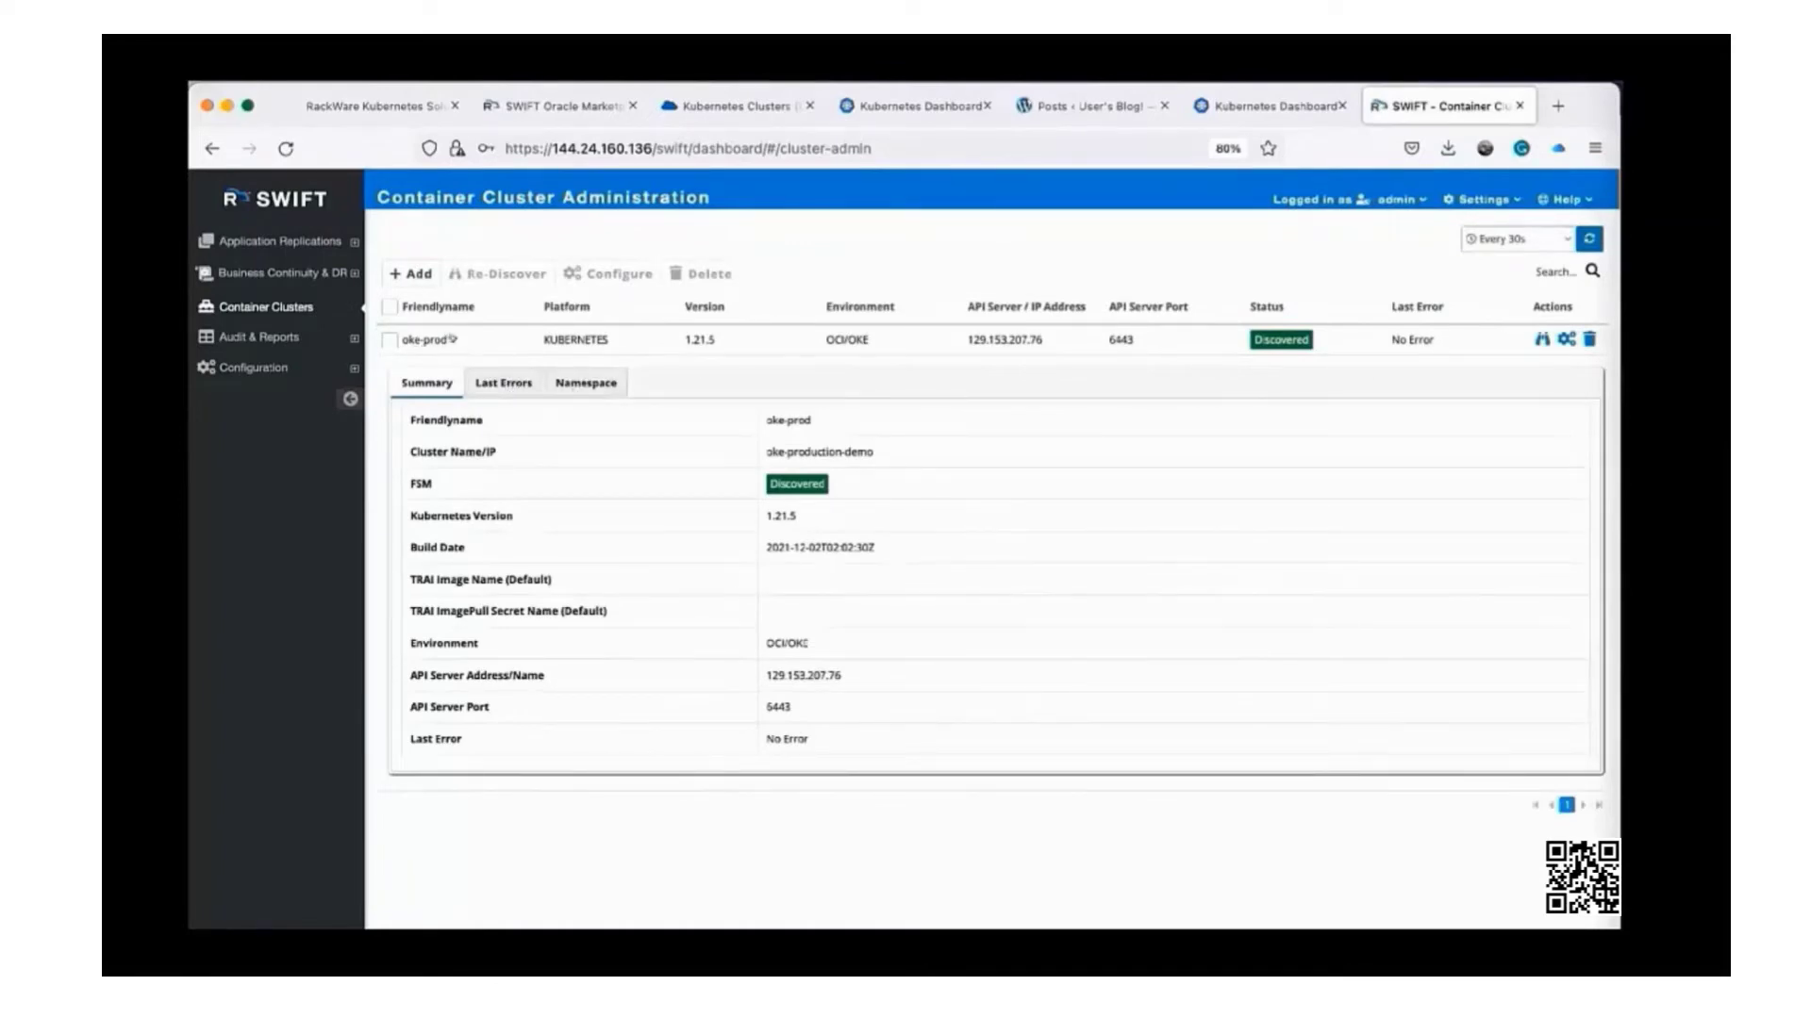
Begin adding a second Kubernetes cluster with friendly name oke-dr, cloud type Oracle OCI and OCI cluster name oke-dr-demo
left_click(412, 274)
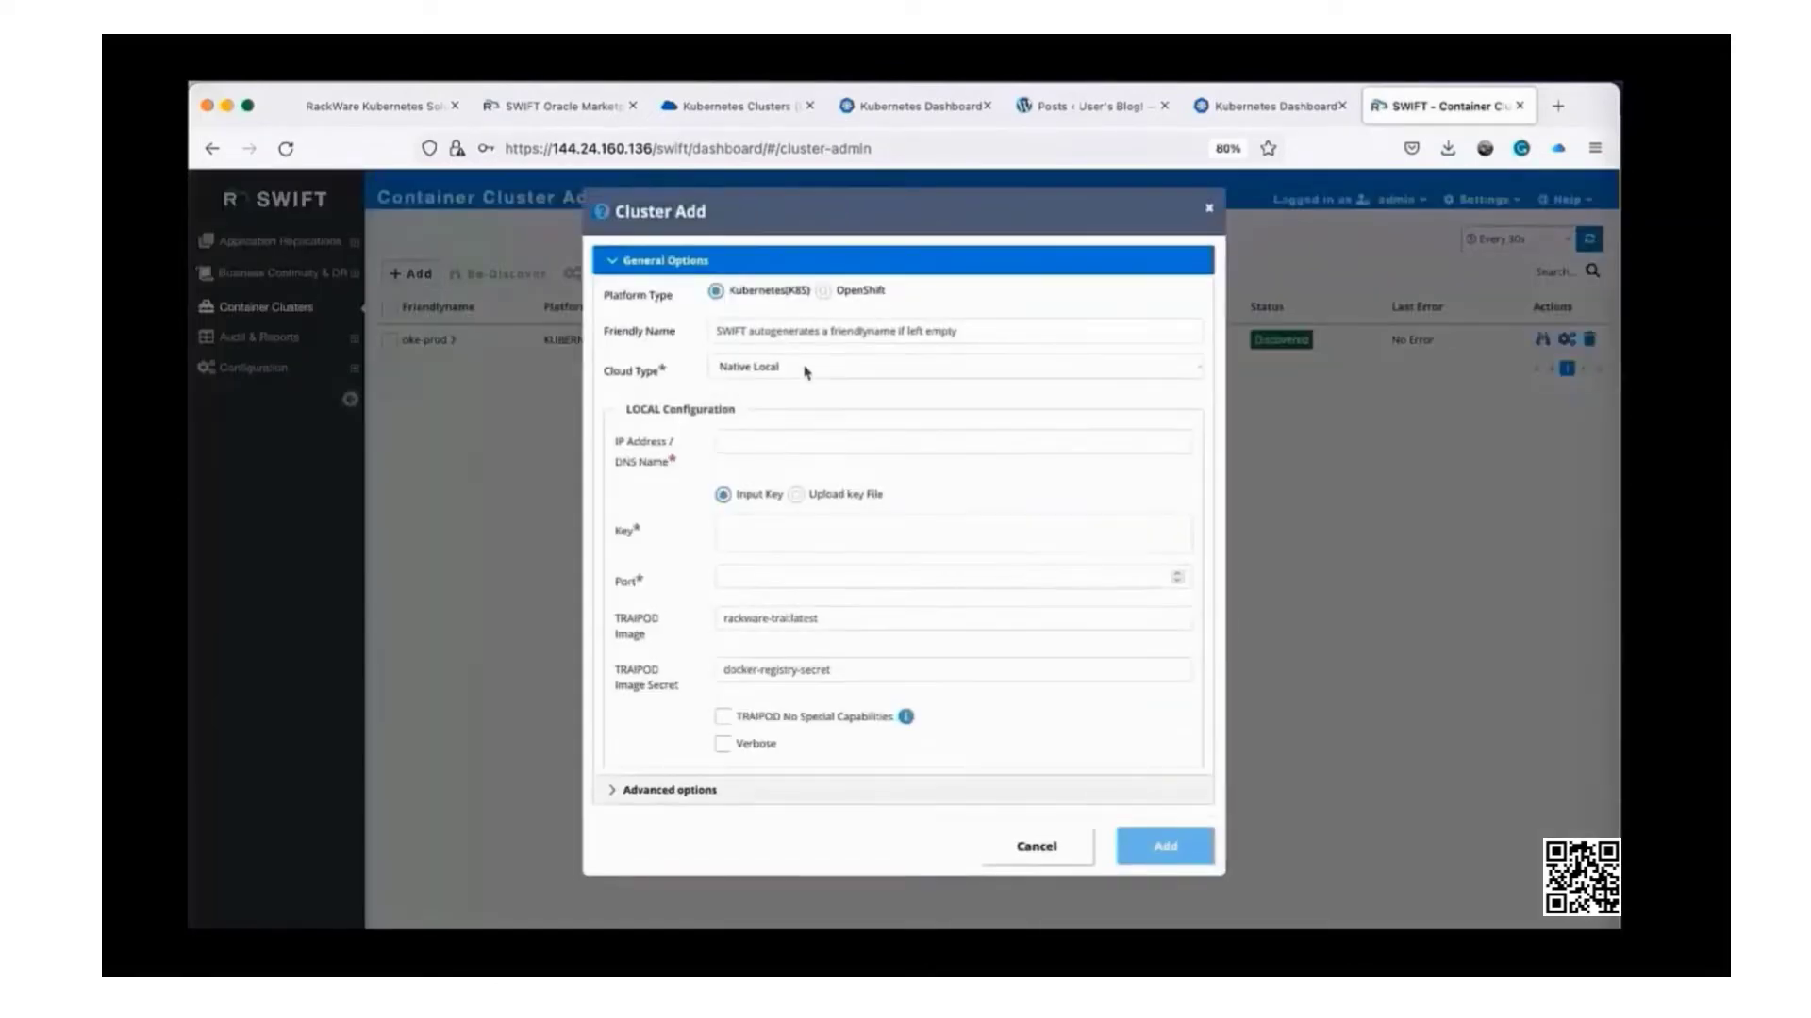
left_click(776, 324)
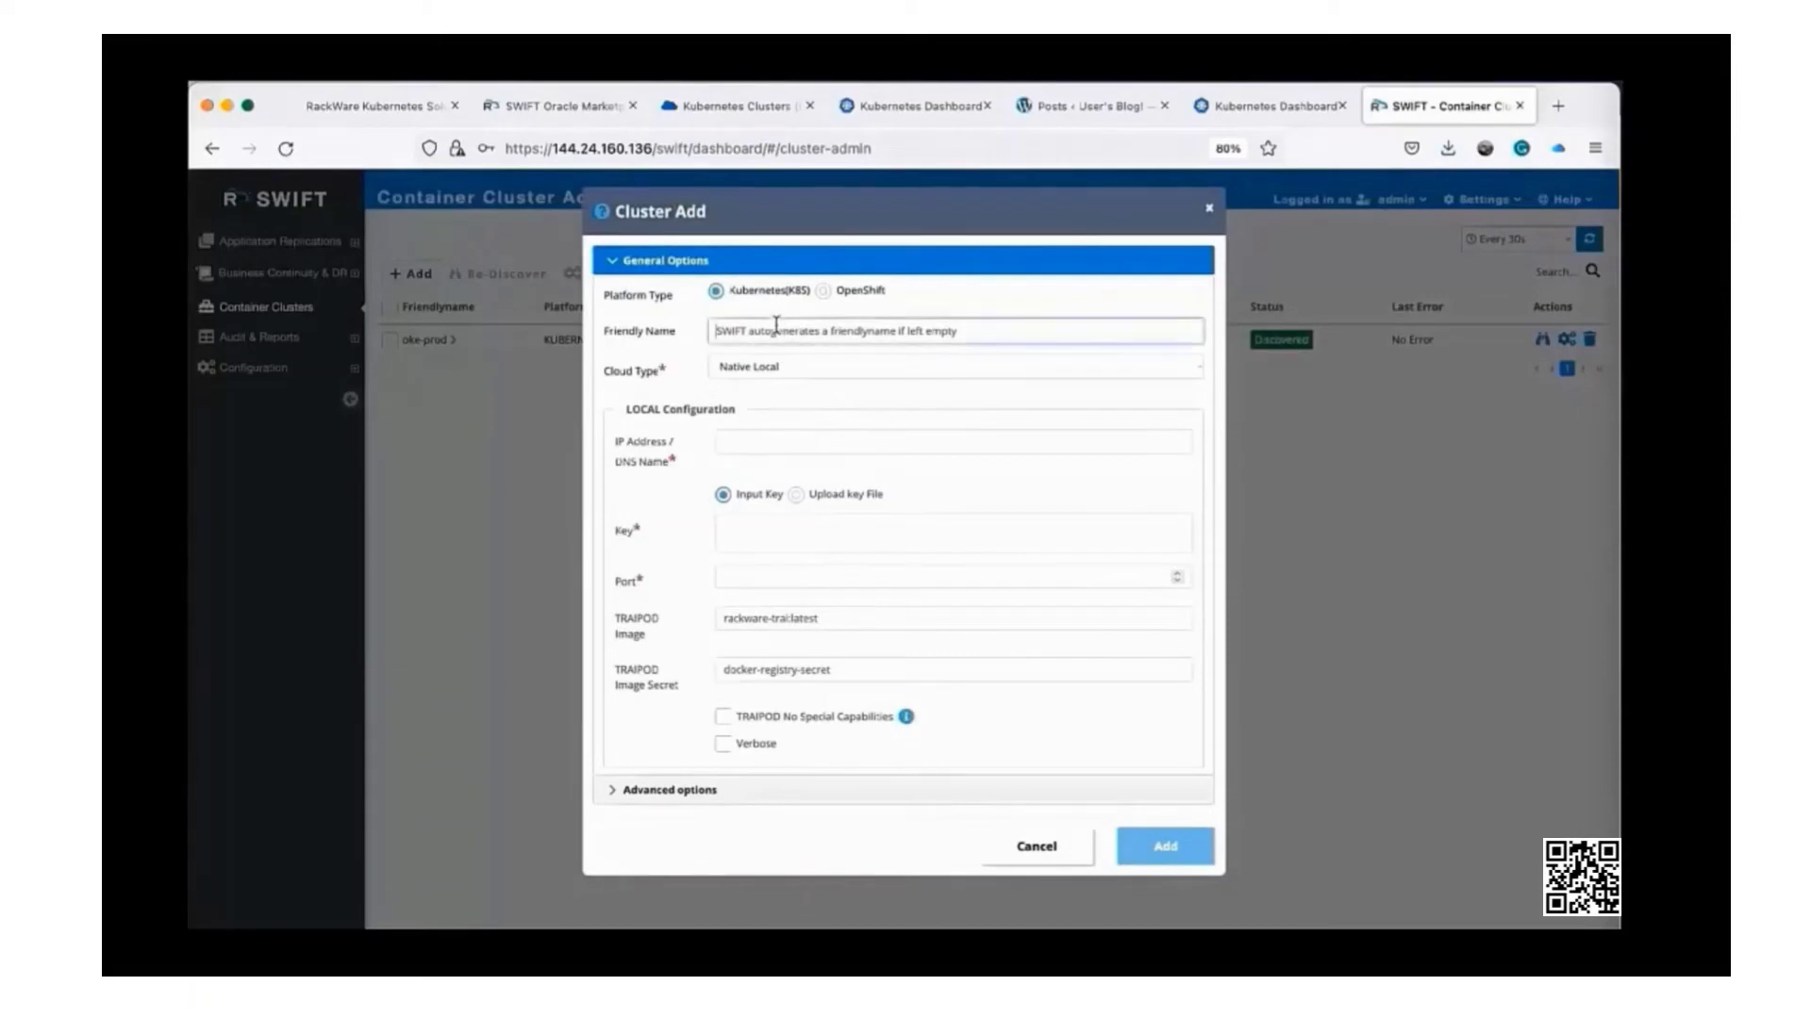
left_click(776, 367)
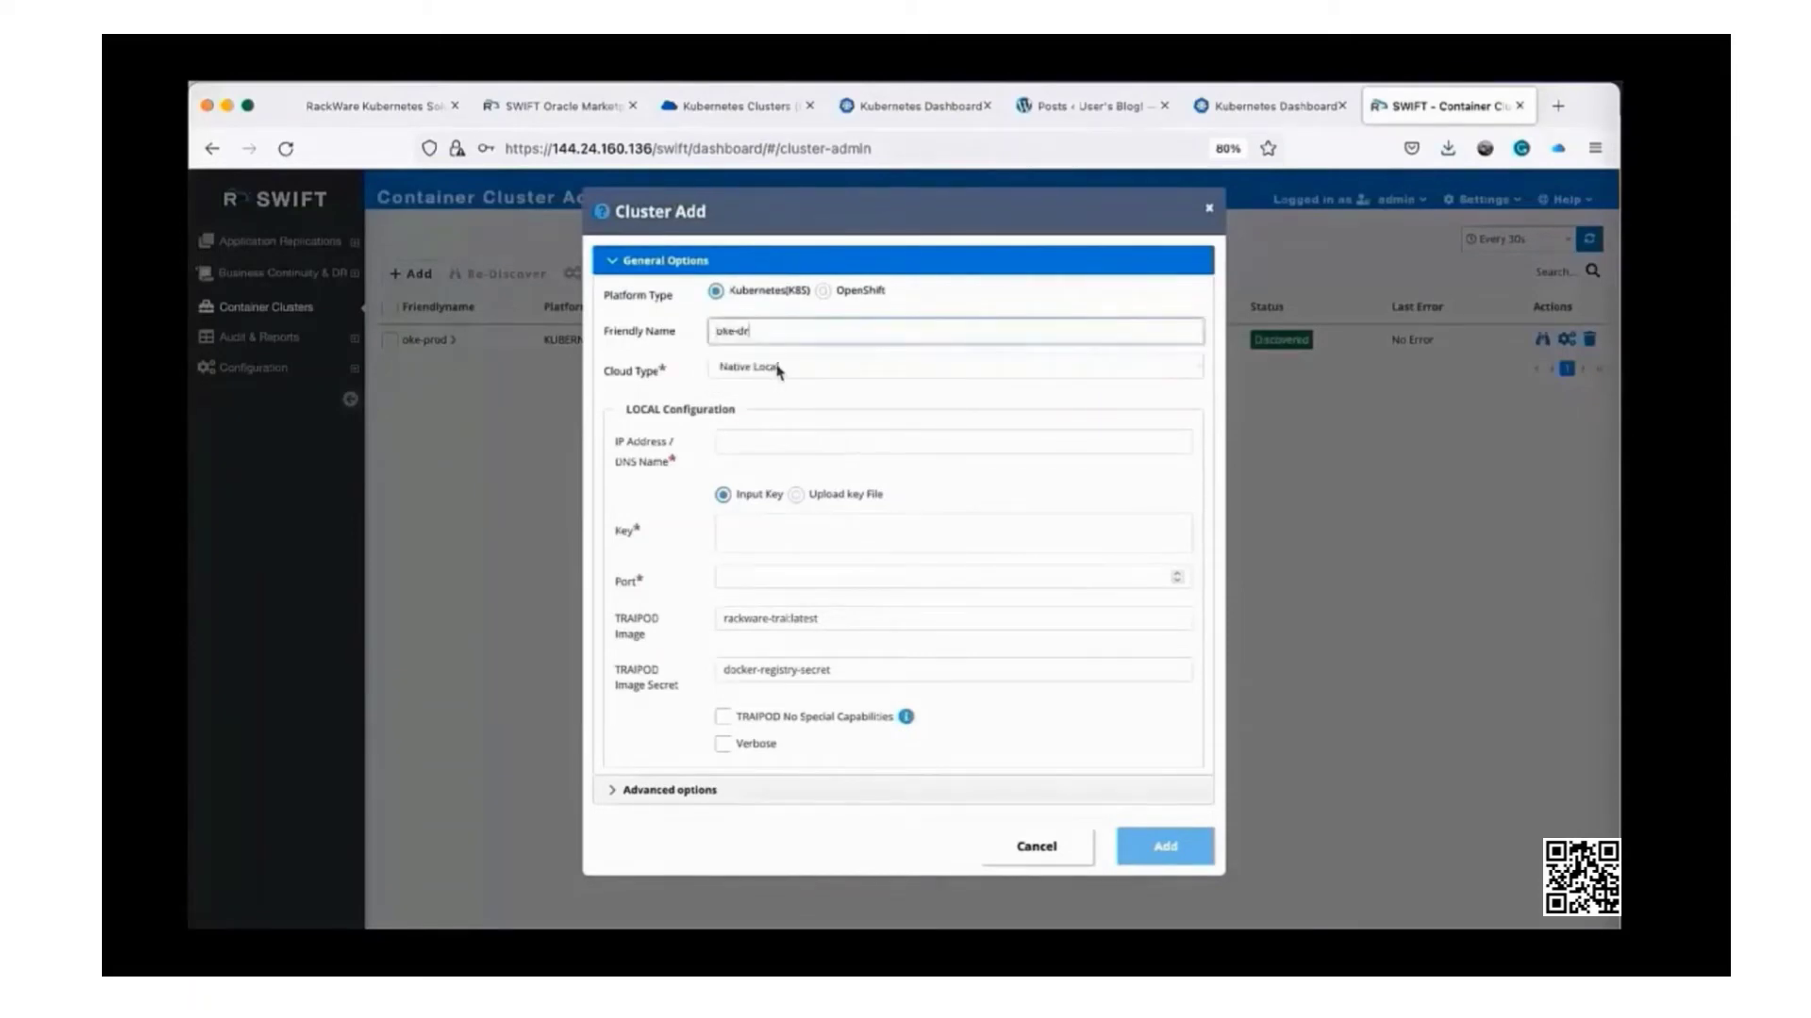
left_click(779, 369)
left_click(782, 435)
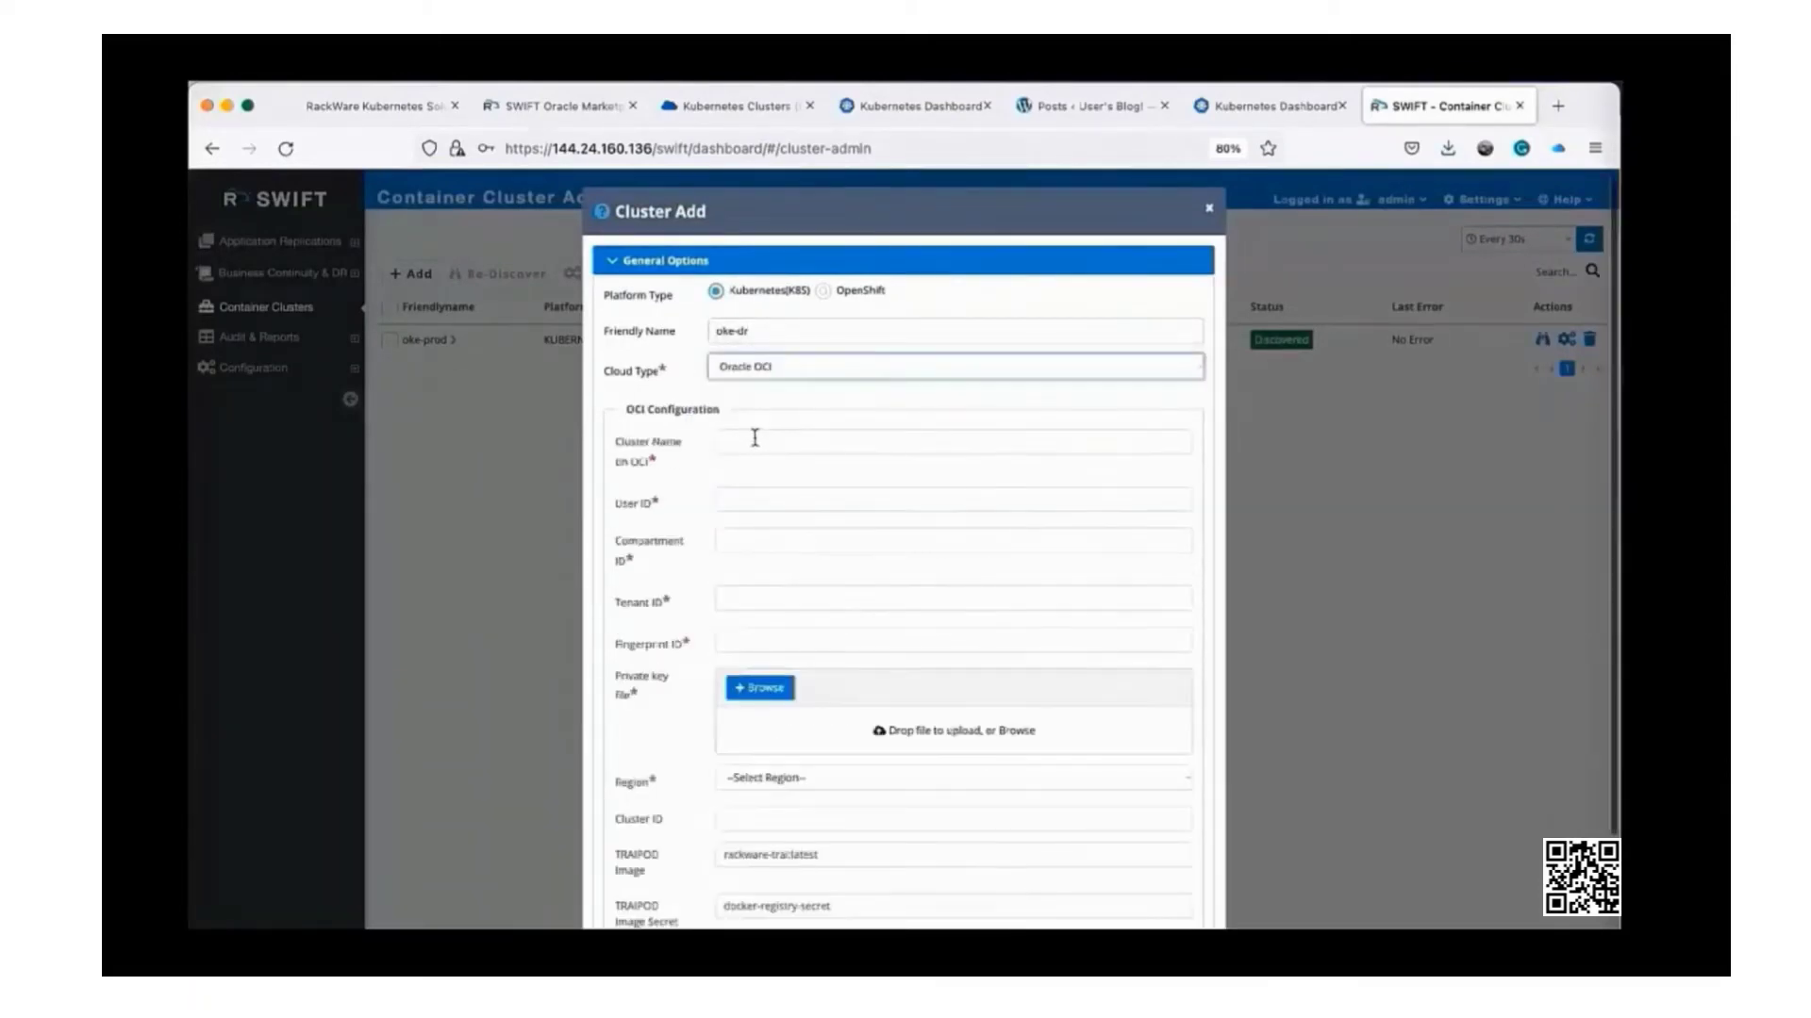
left_click(751, 440)
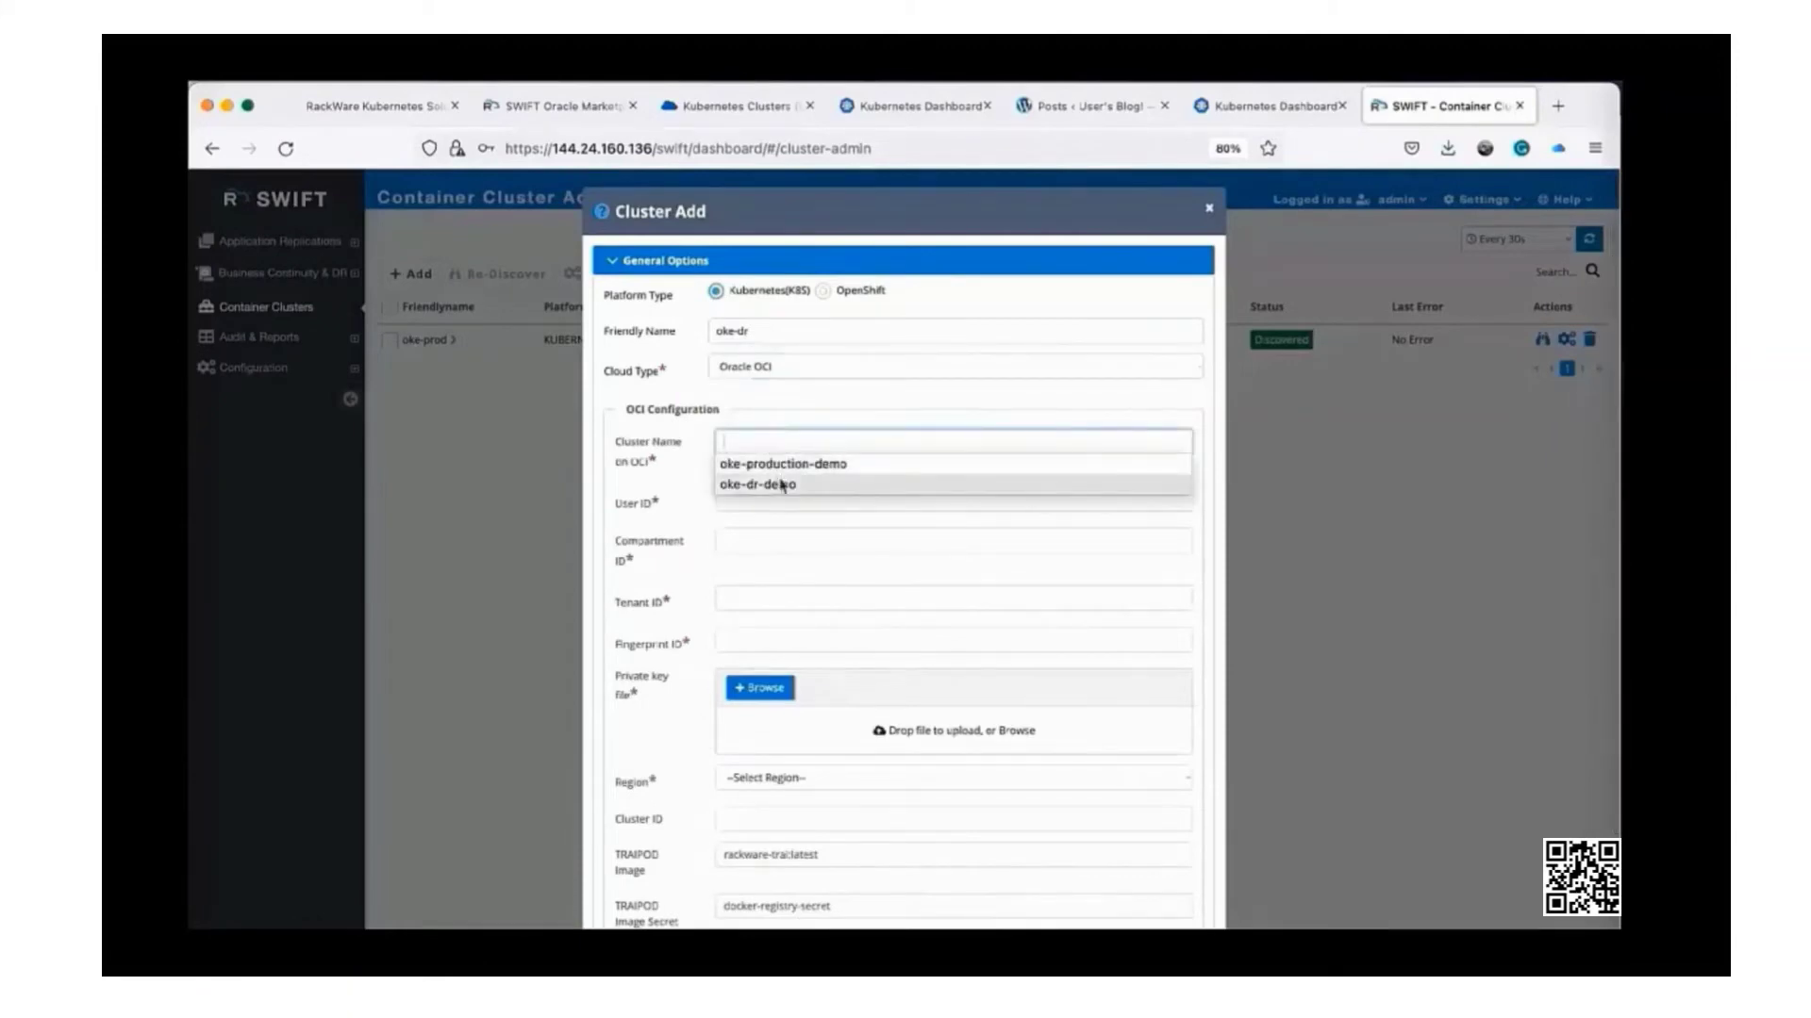
left_click(778, 482)
Fill in the OCI user ID, compartment ID, tenant ID and fingerprint ID for oke-dr from the saved entries
left_click(768, 500)
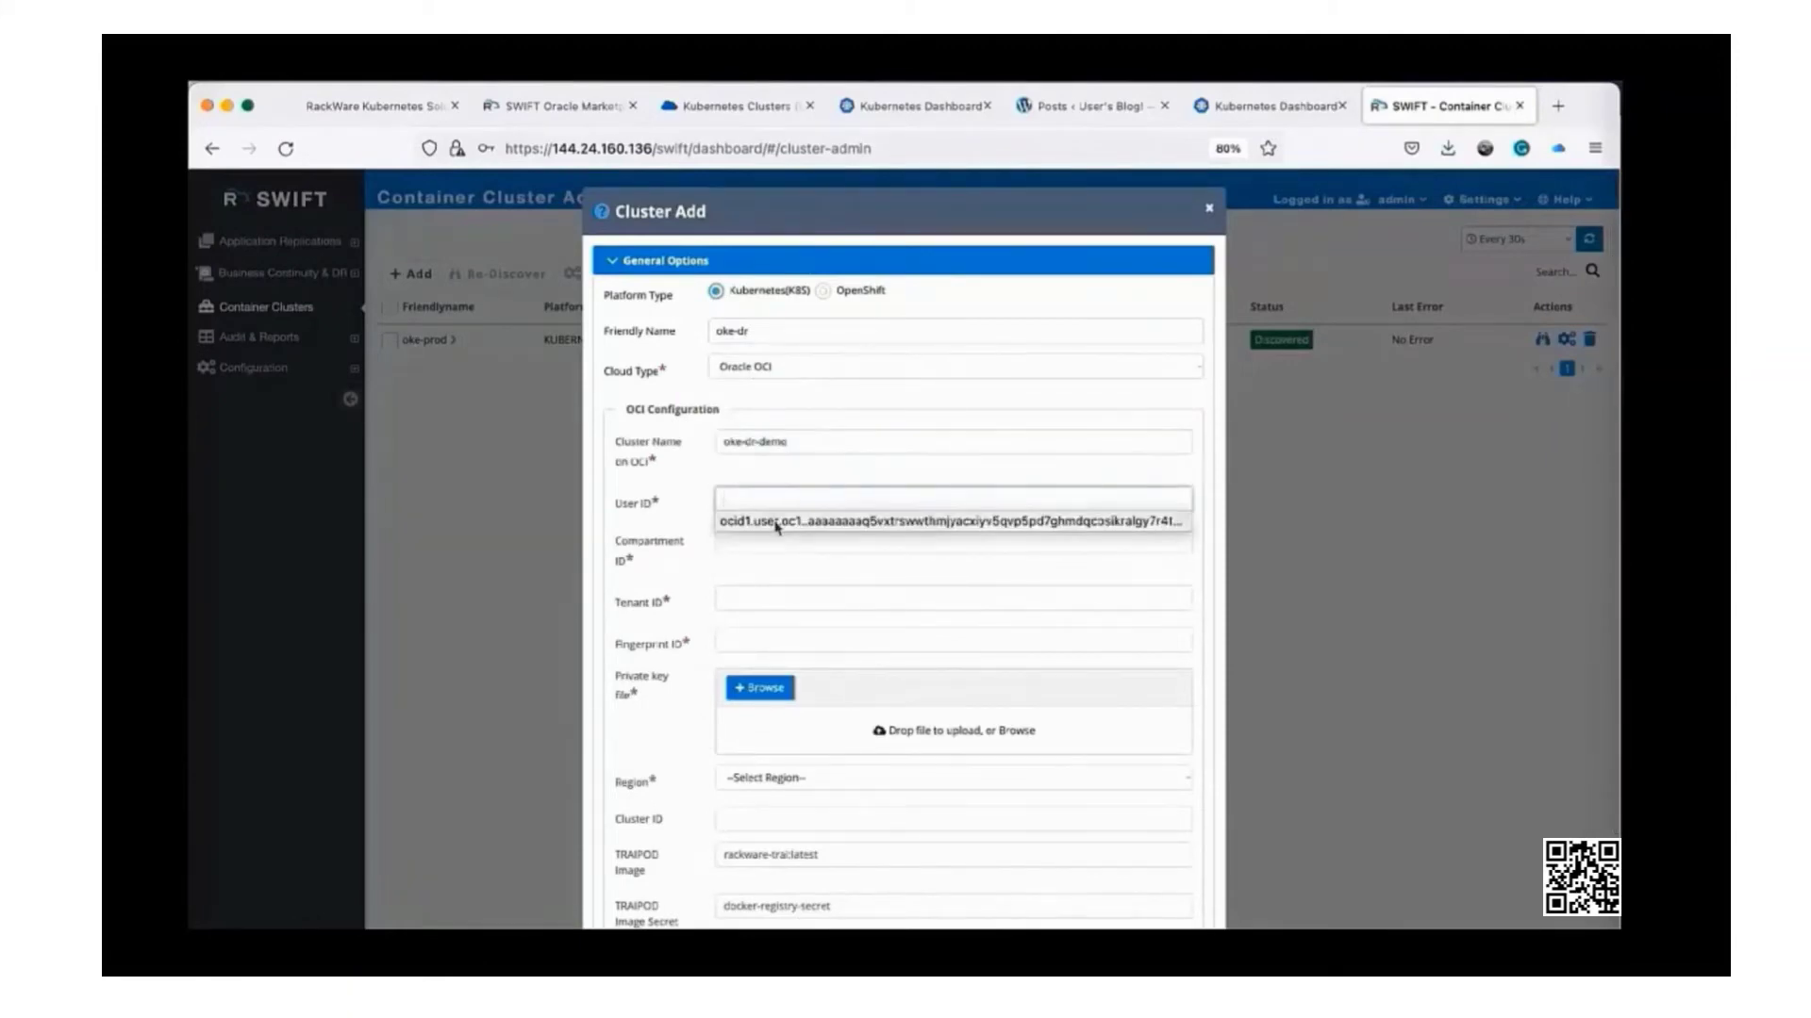
left_click(771, 523)
left_click(768, 540)
left_click(777, 564)
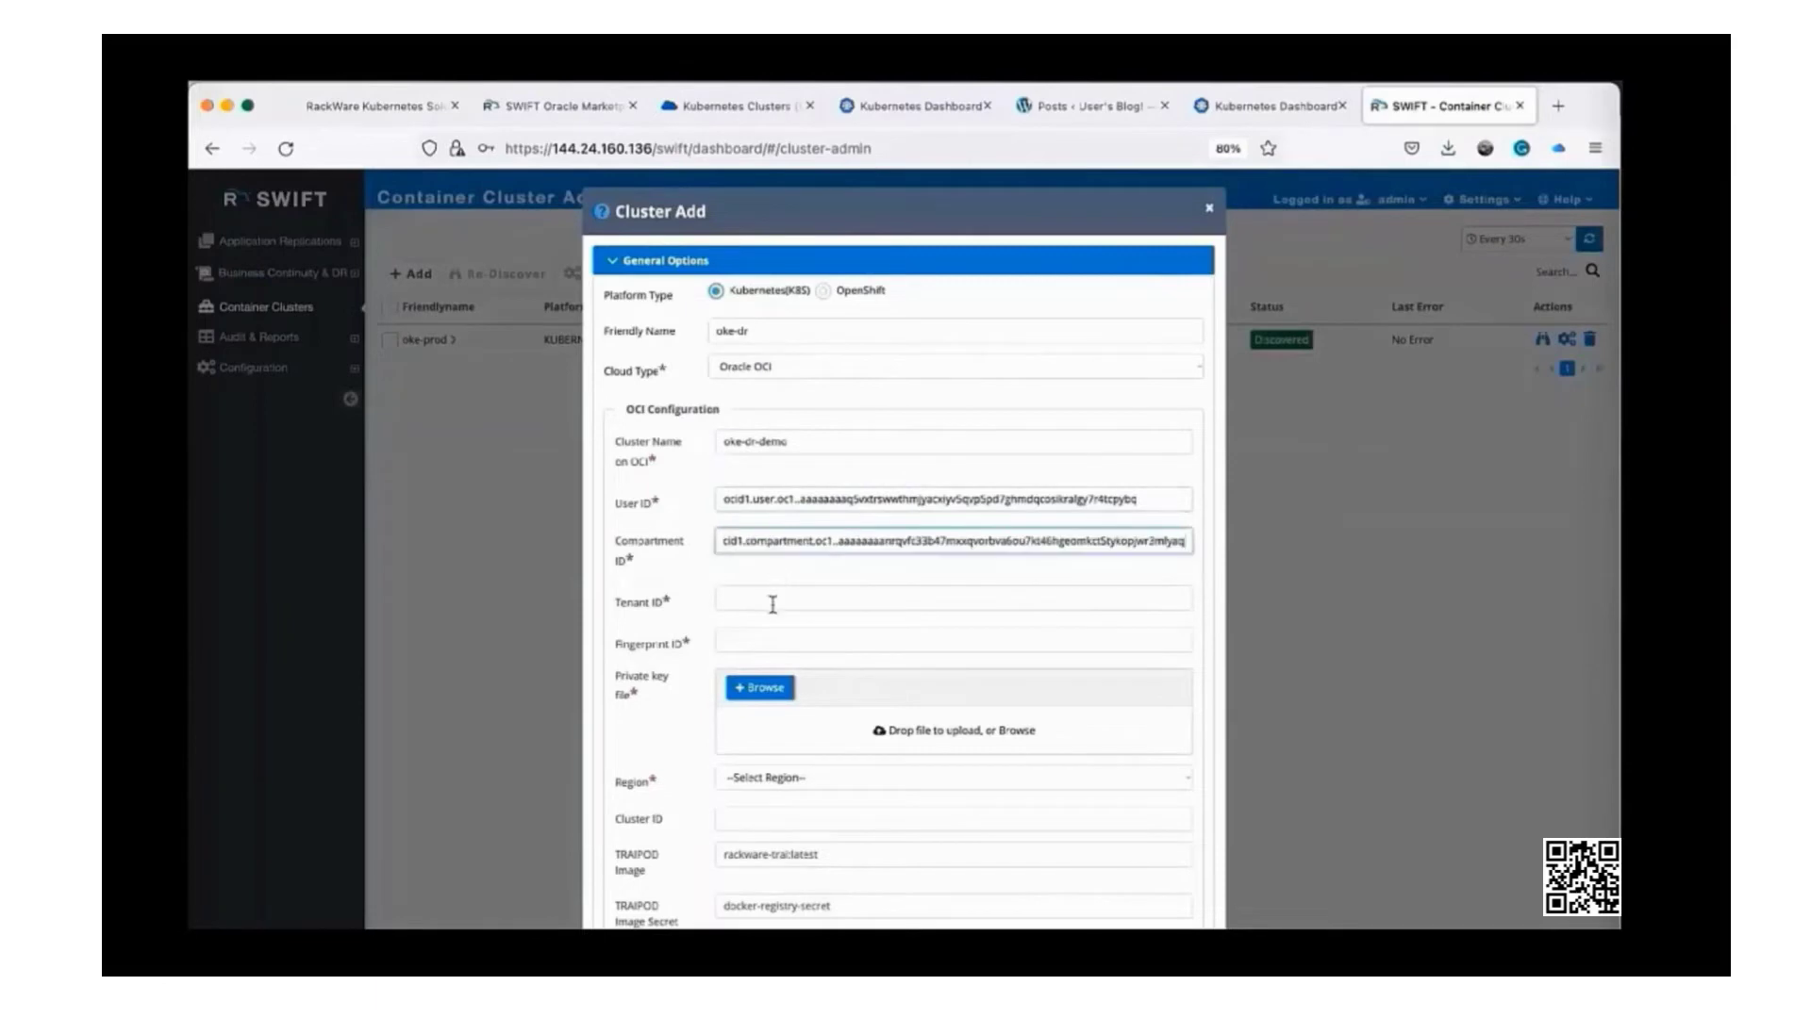
left_click(773, 600)
left_click(780, 674)
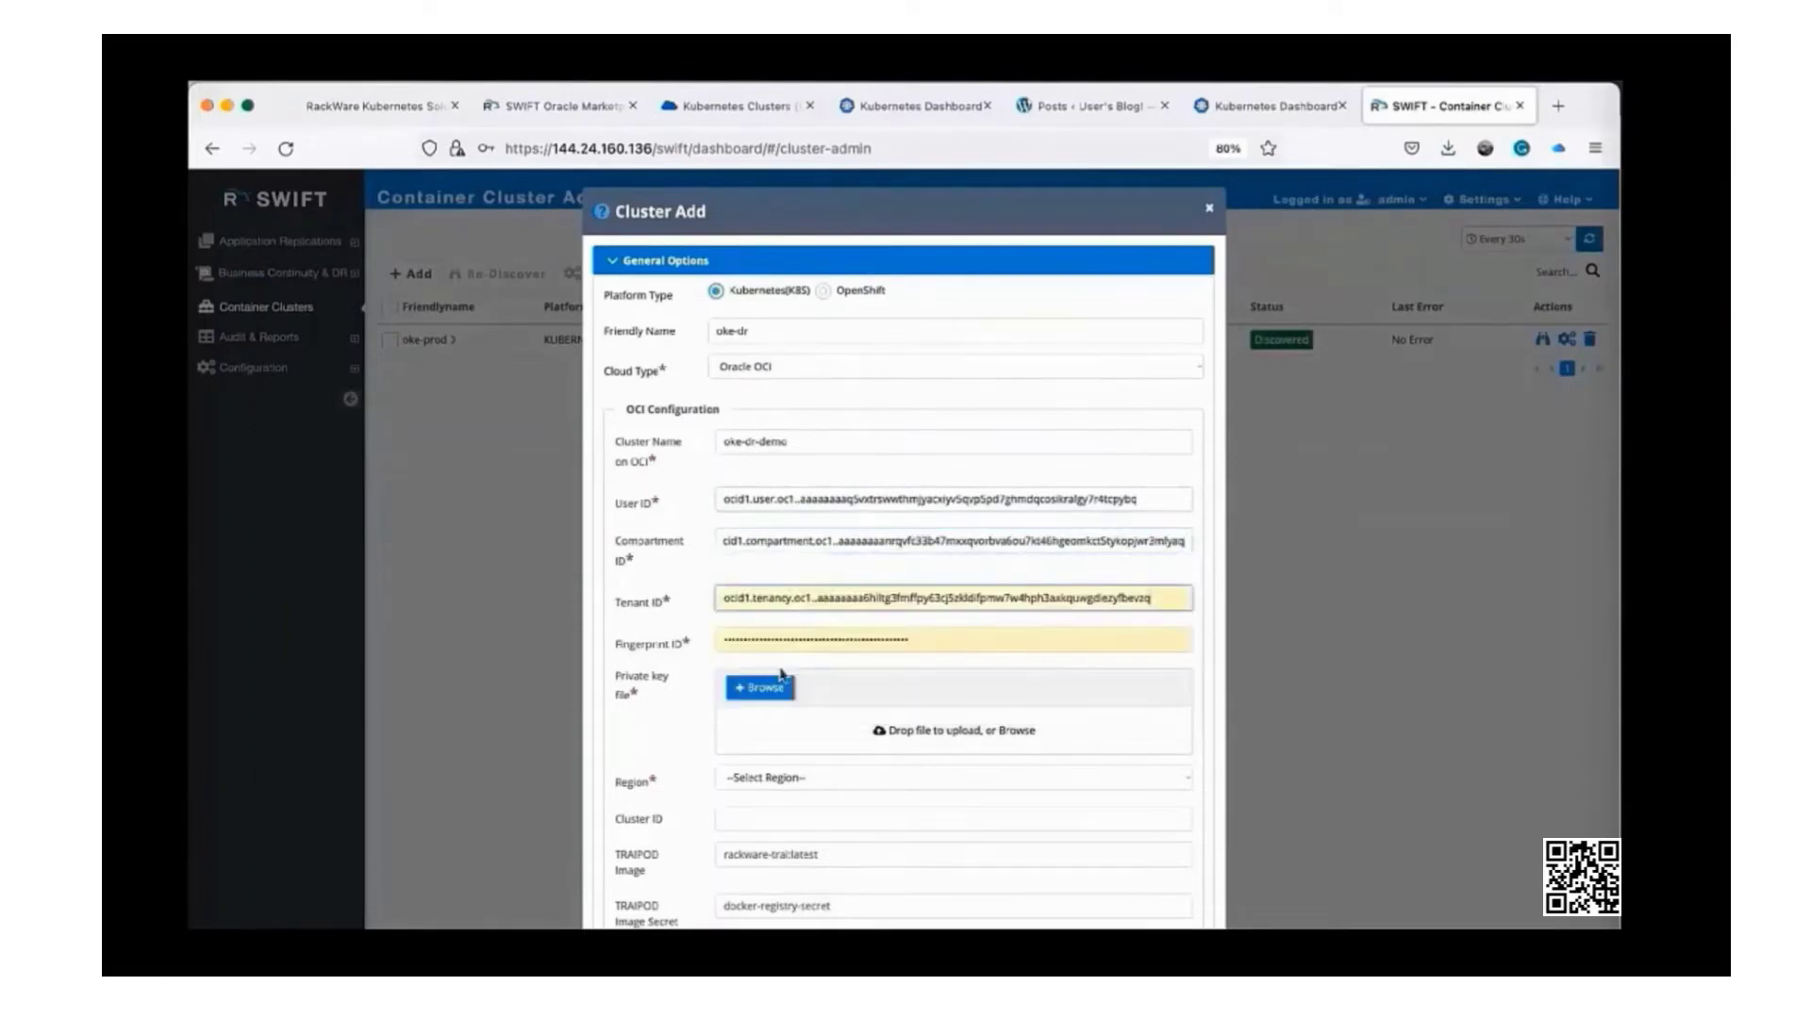
Upload ocibm_pkfile.pem as the private key file for the oke-dr cluster
scroll(779, 673, "down", 3)
left_click(780, 571)
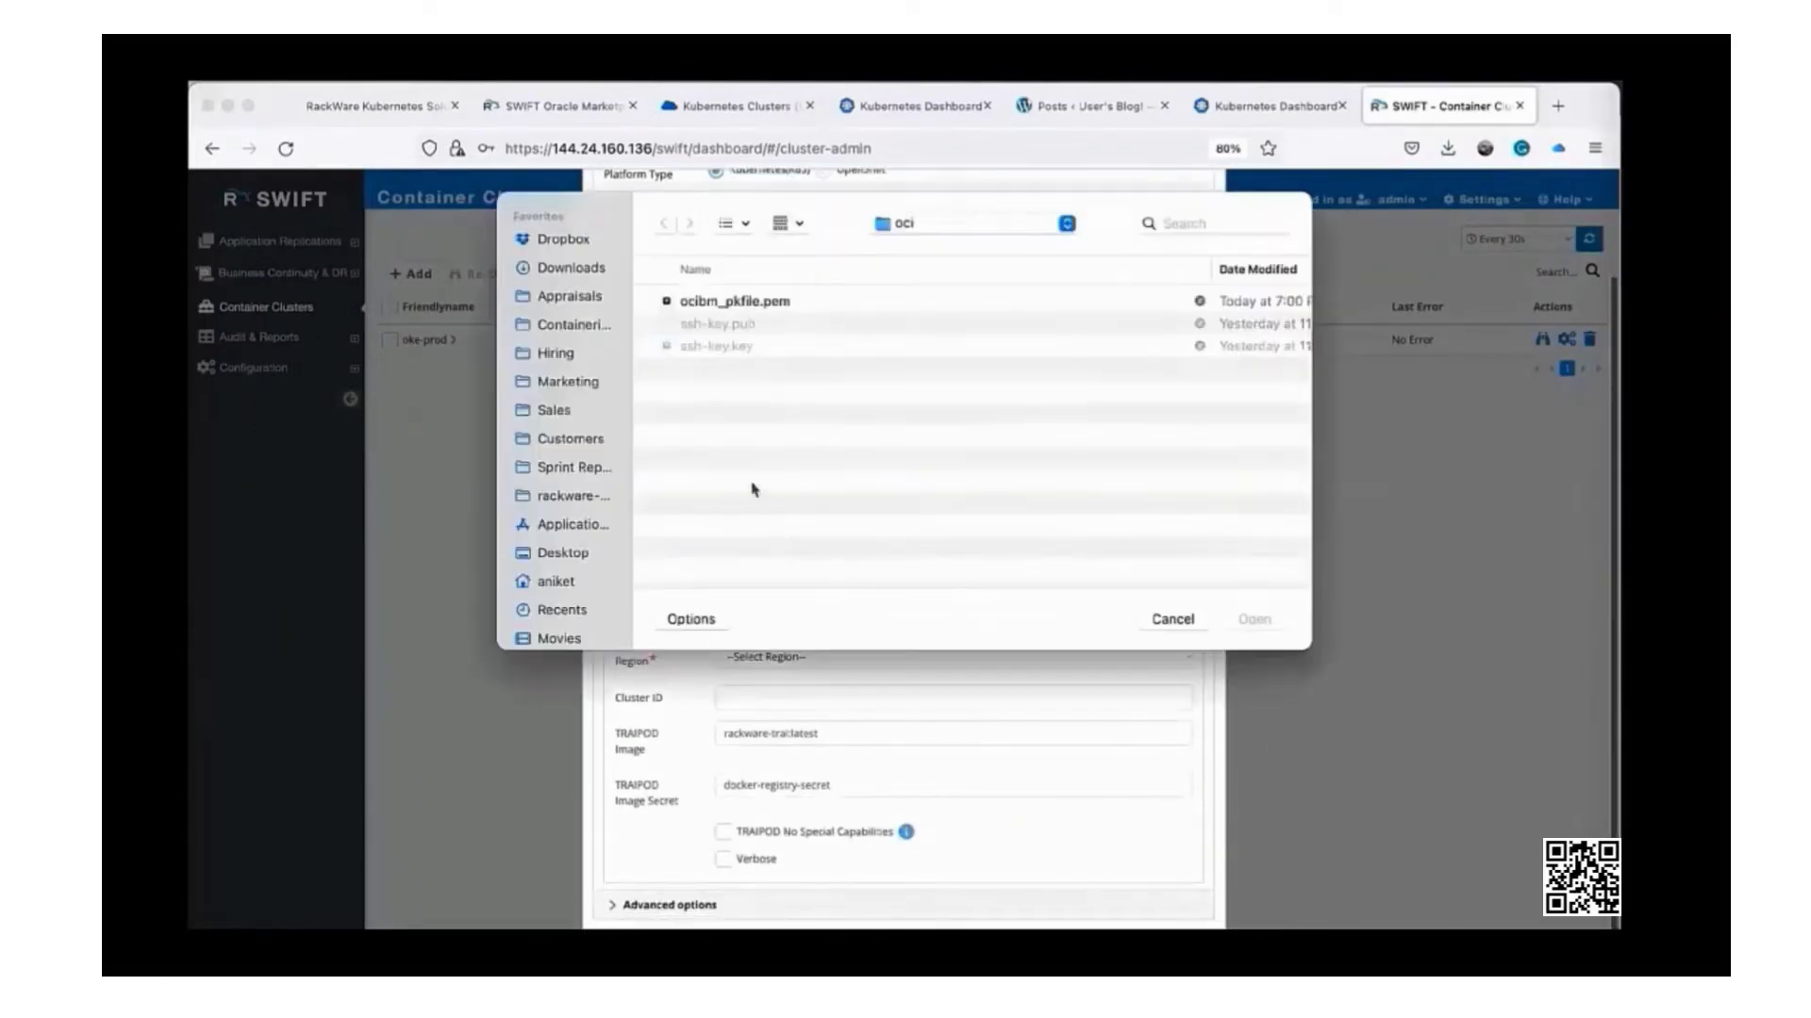
double_click(709, 302)
scroll(1015, 655, "down", 1)
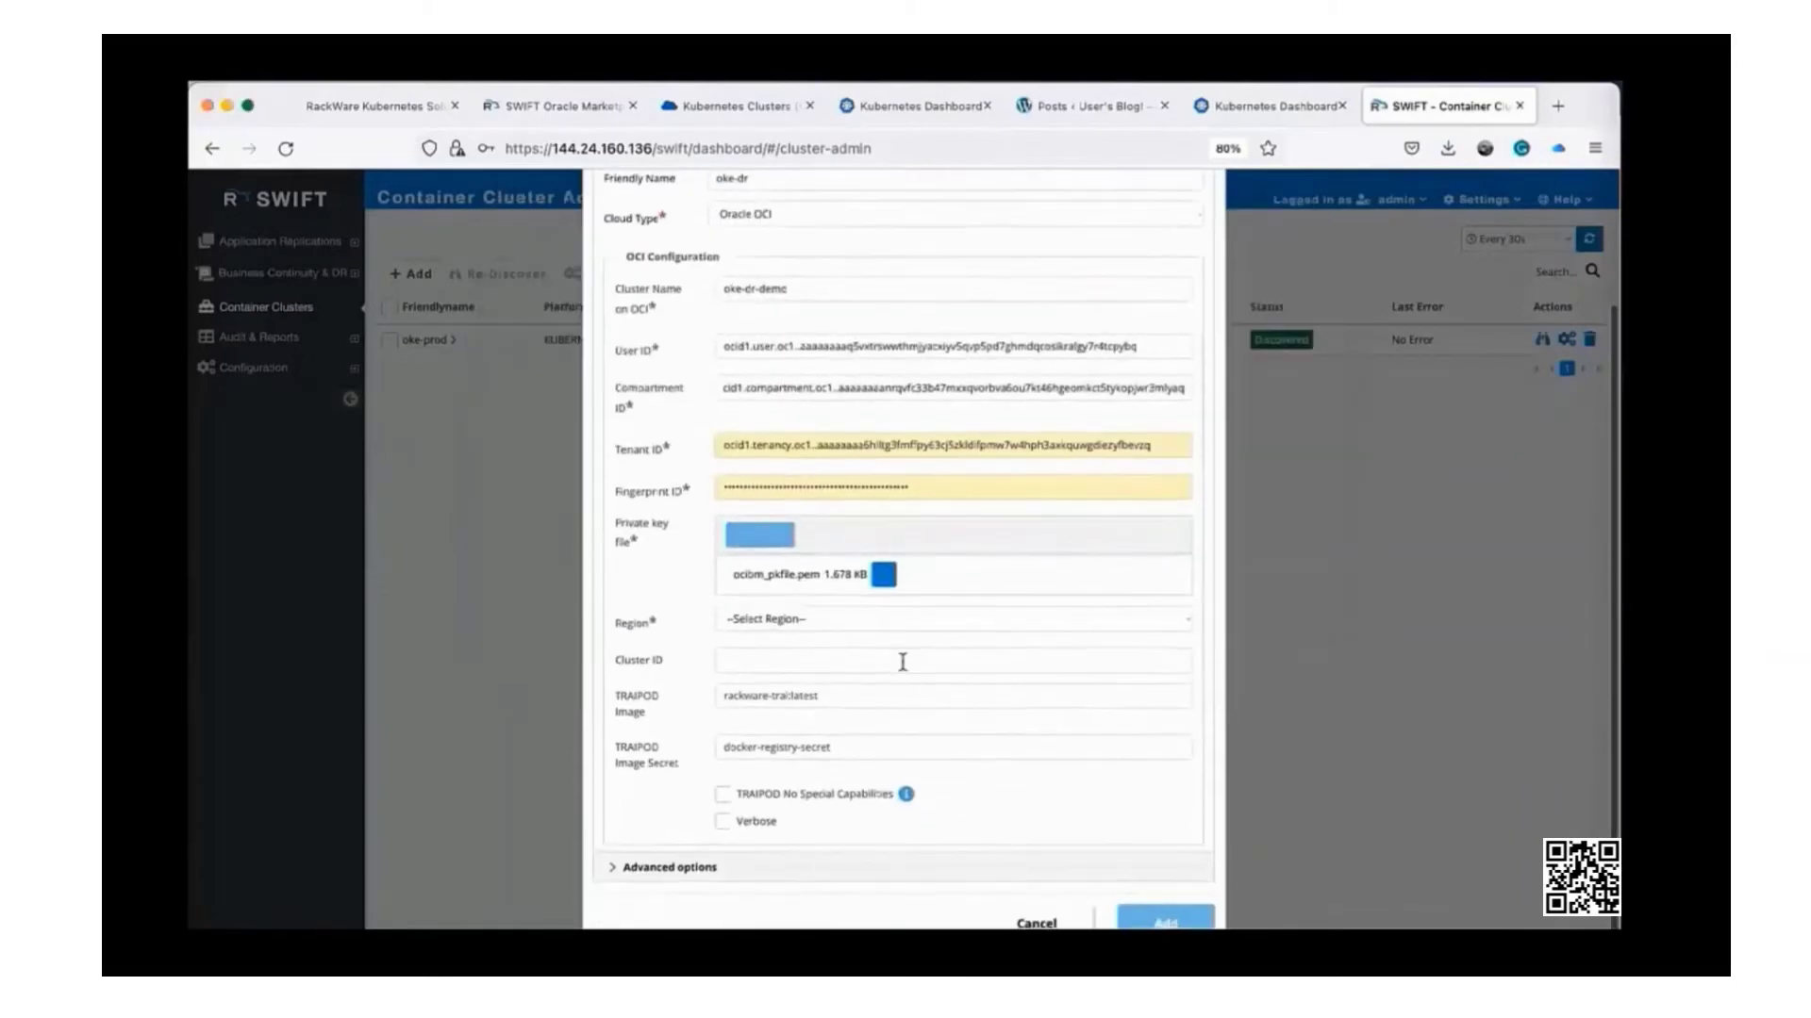
Set the oke-dr region to Germany Central (Frankfurt) (eu-frankfurt-1), leave the cluster ID blank and add the cluster
left_click(816, 622)
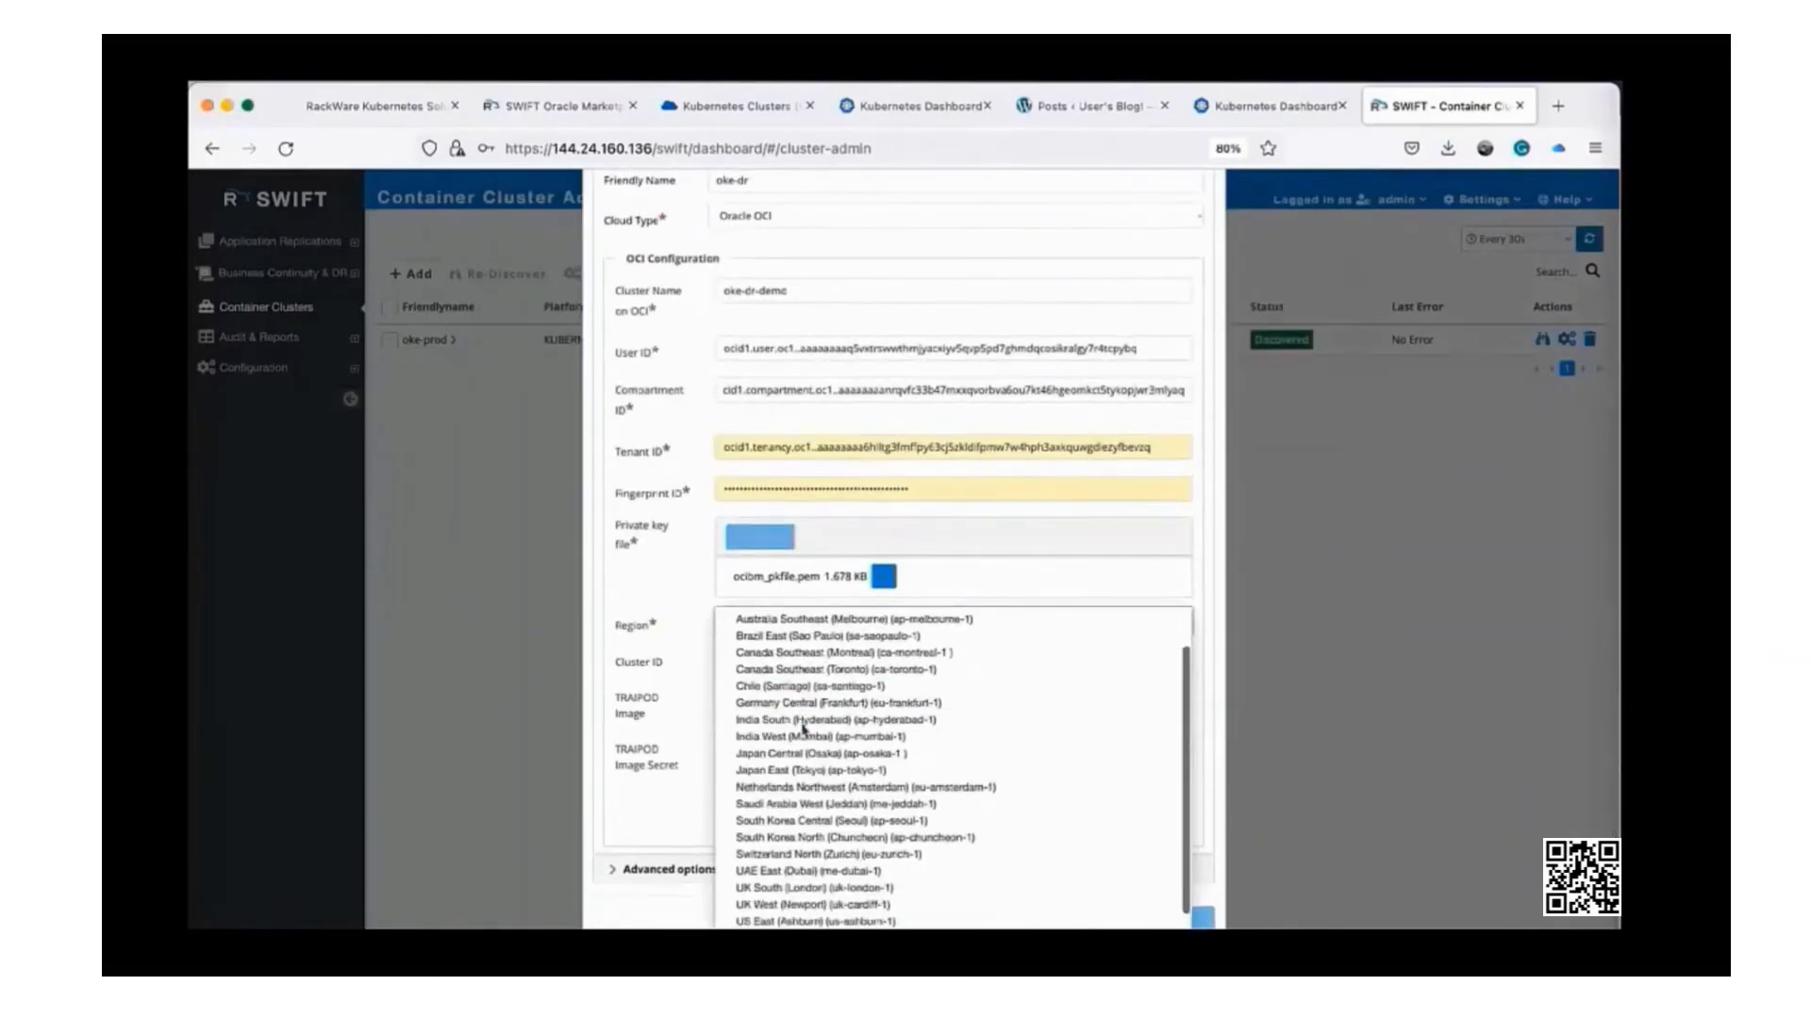
scroll(803, 727, "down", 1)
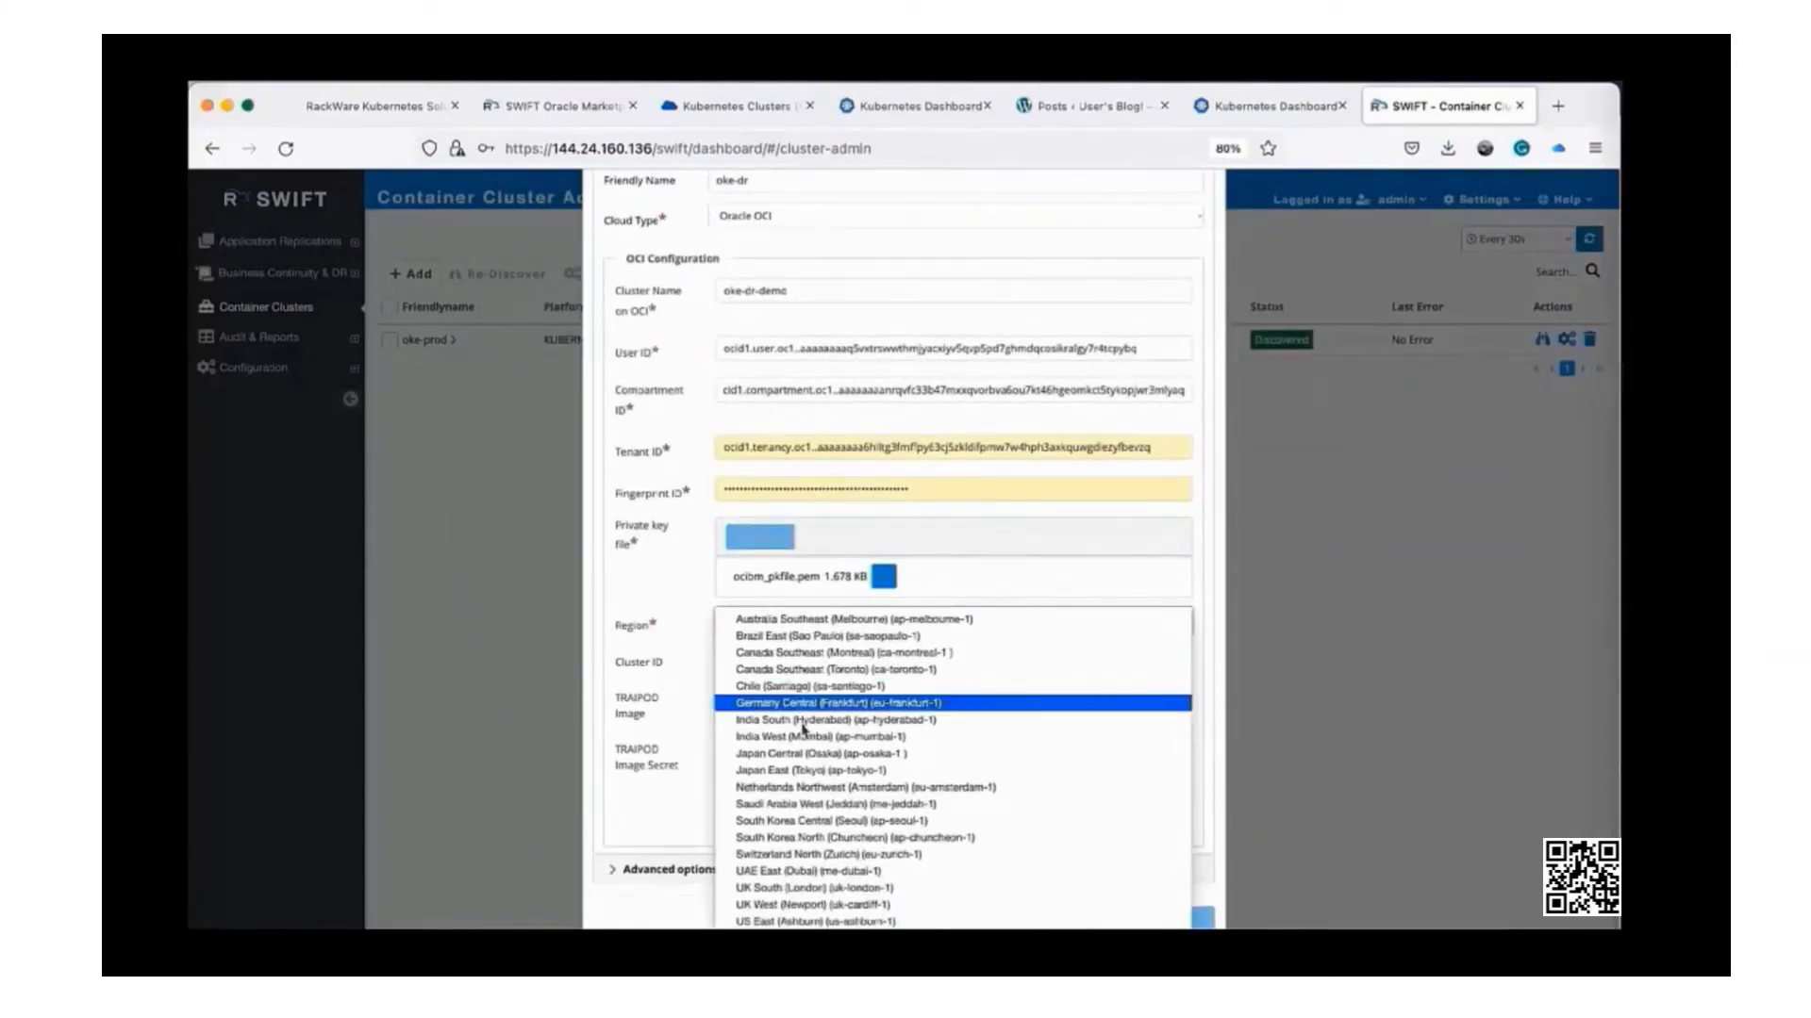
key("Escape")
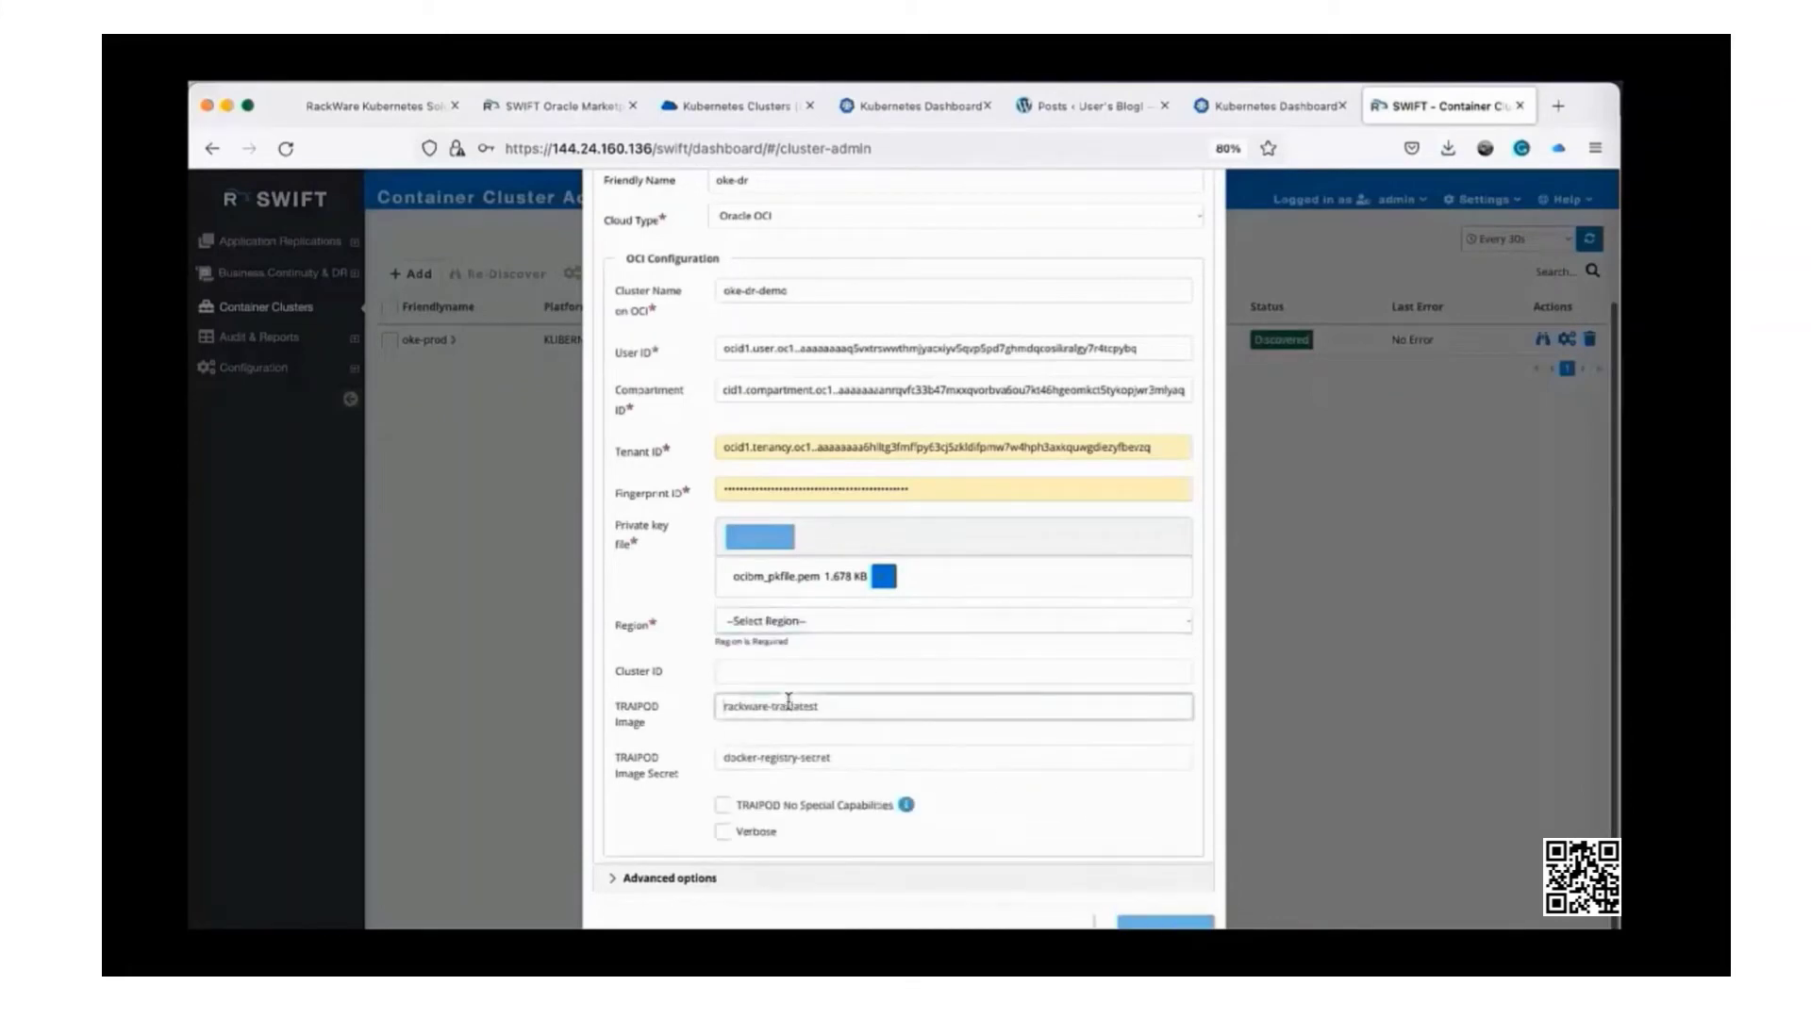
left_click(790, 622)
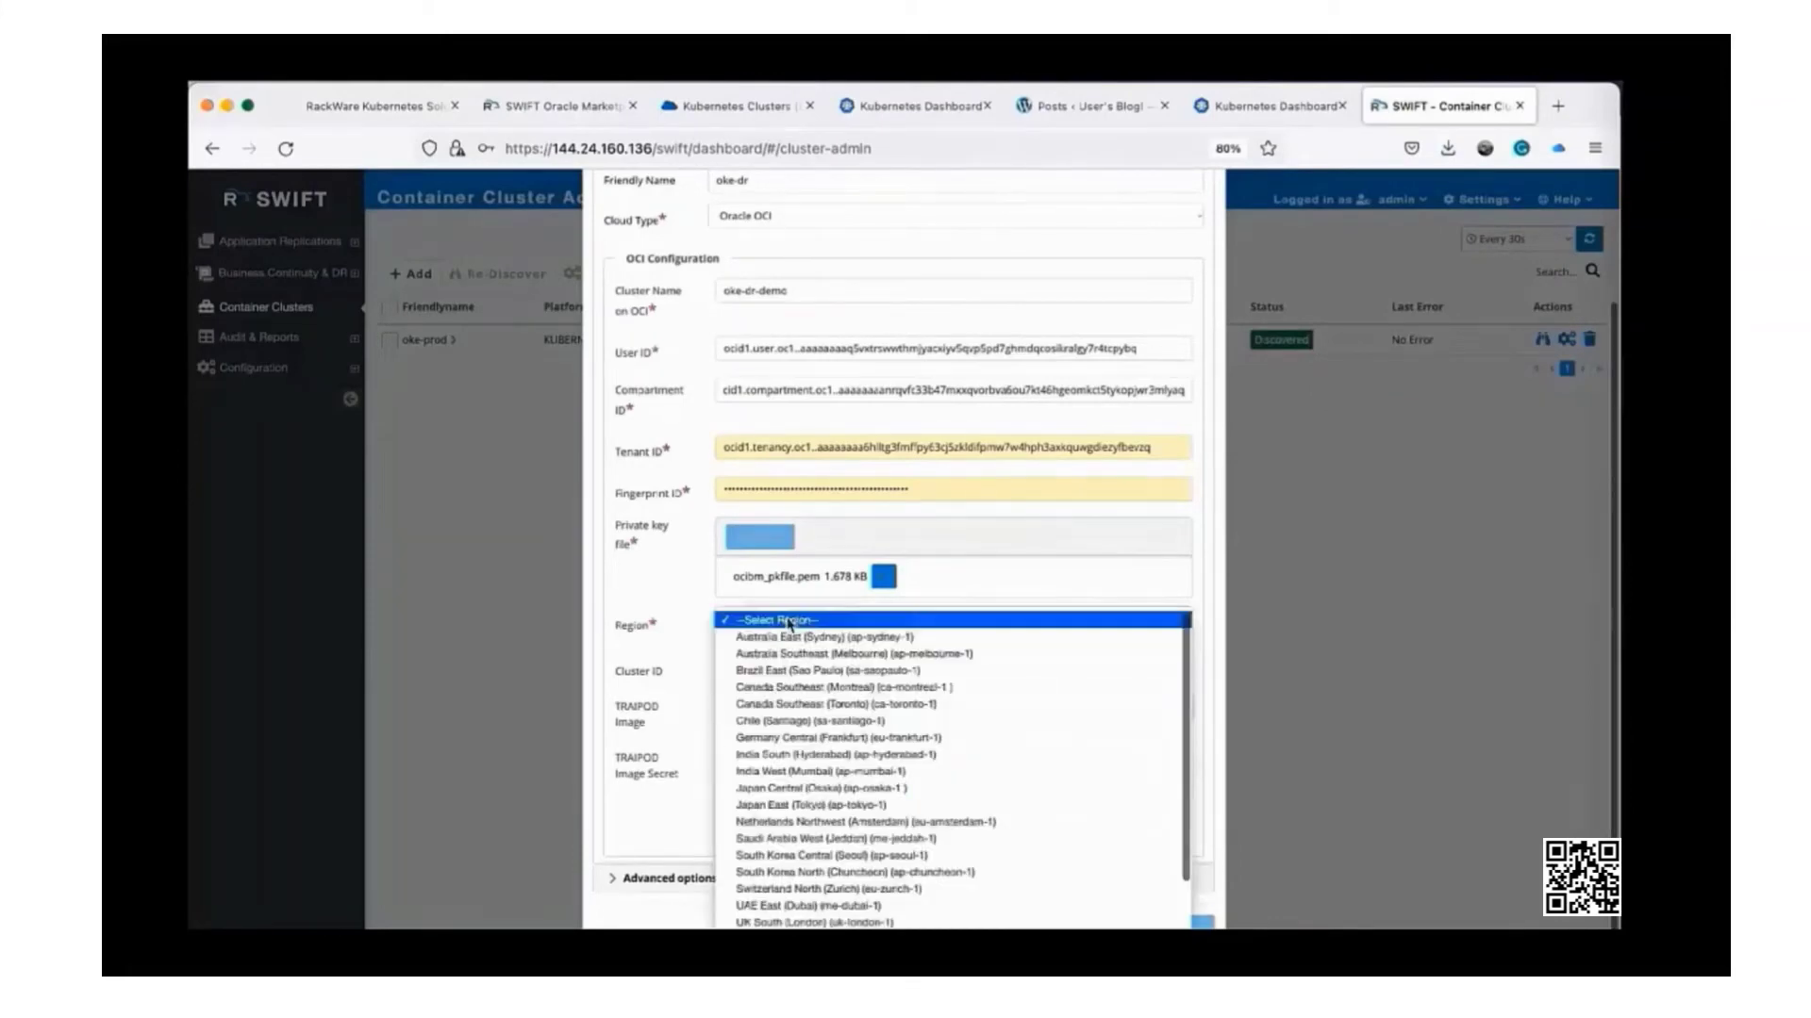
left_click(803, 740)
left_click(779, 663)
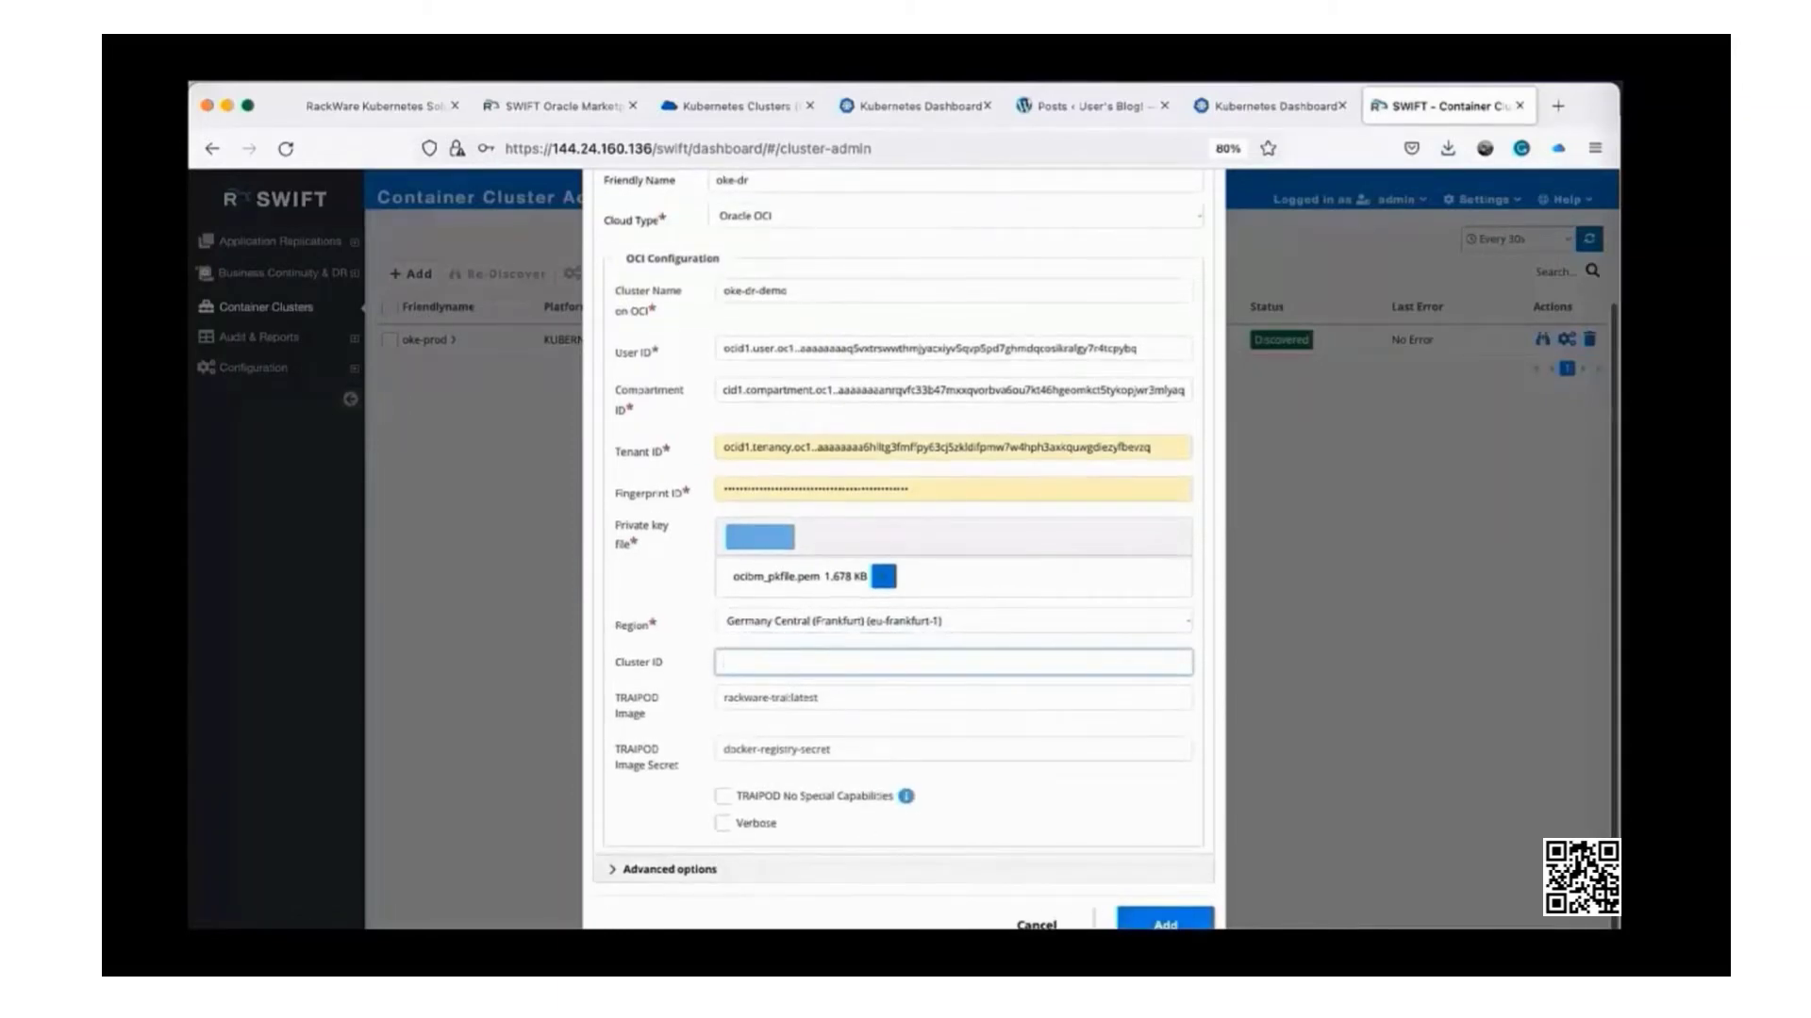
left_click(1165, 923)
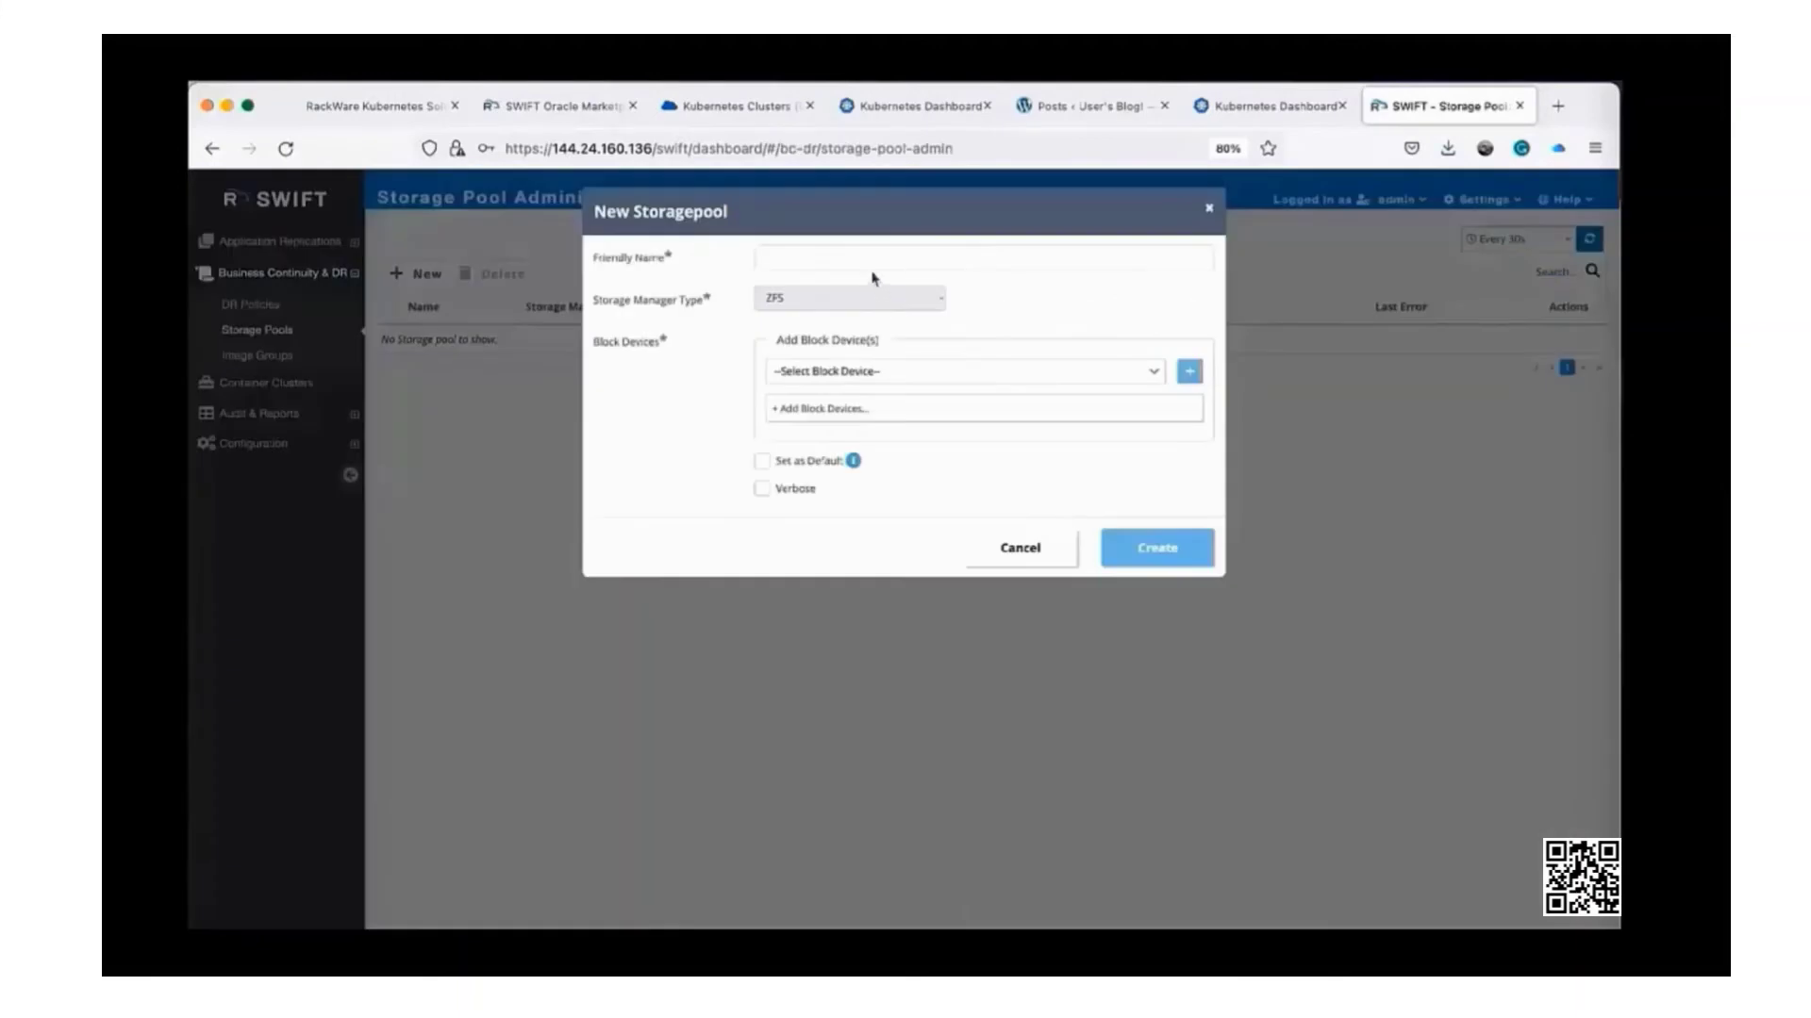
Name the new storage pool BloggerAppPool and add the block device /dev/sdb to it
left_click(863, 258)
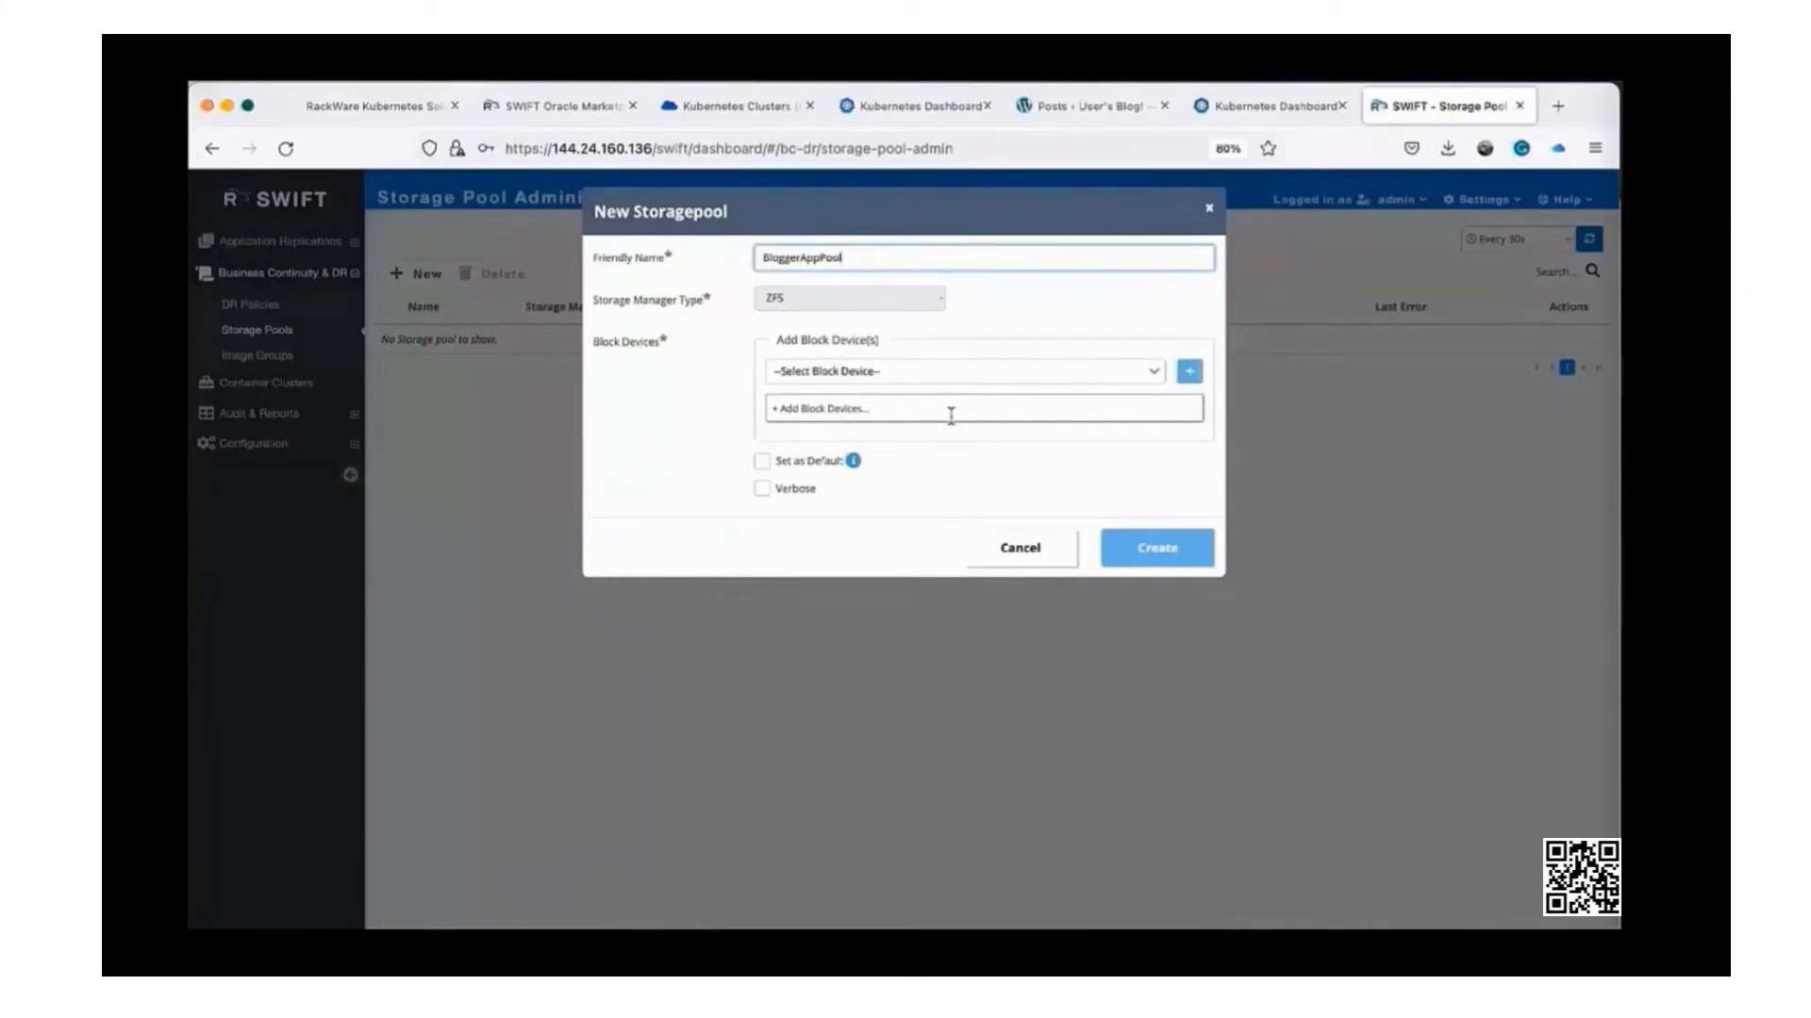
left_click(948, 371)
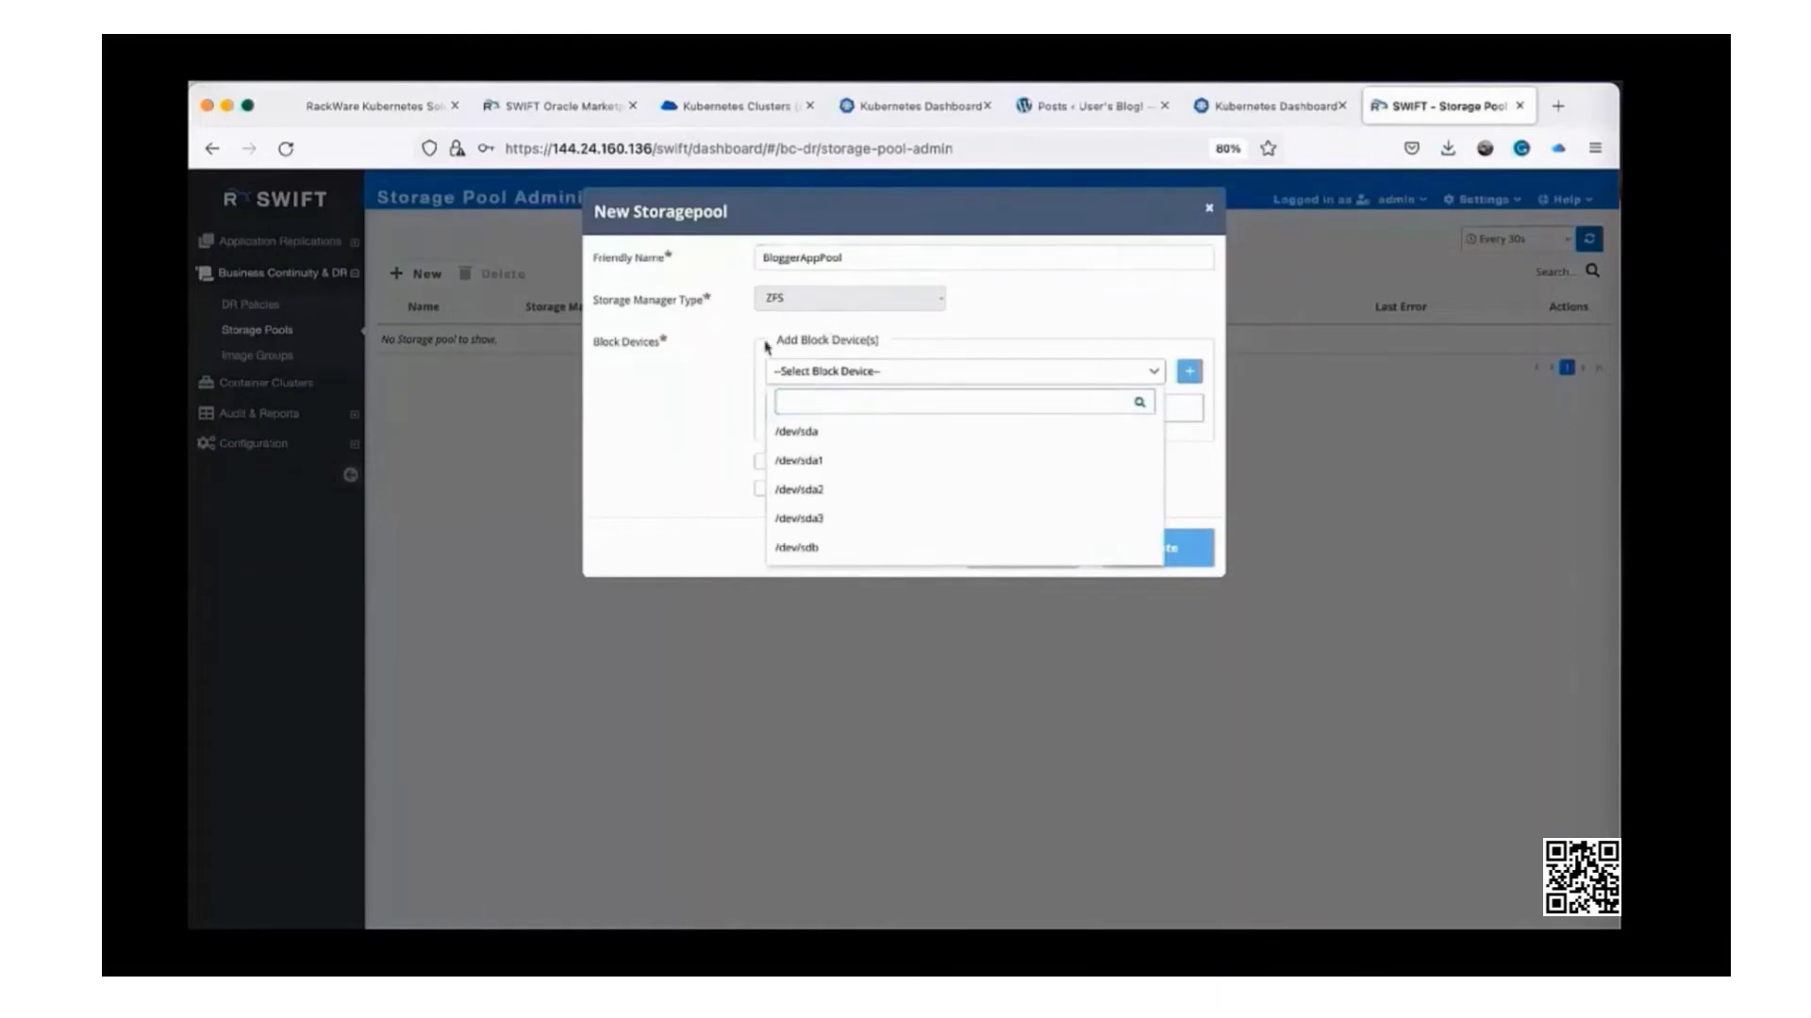
left_click(683, 432)
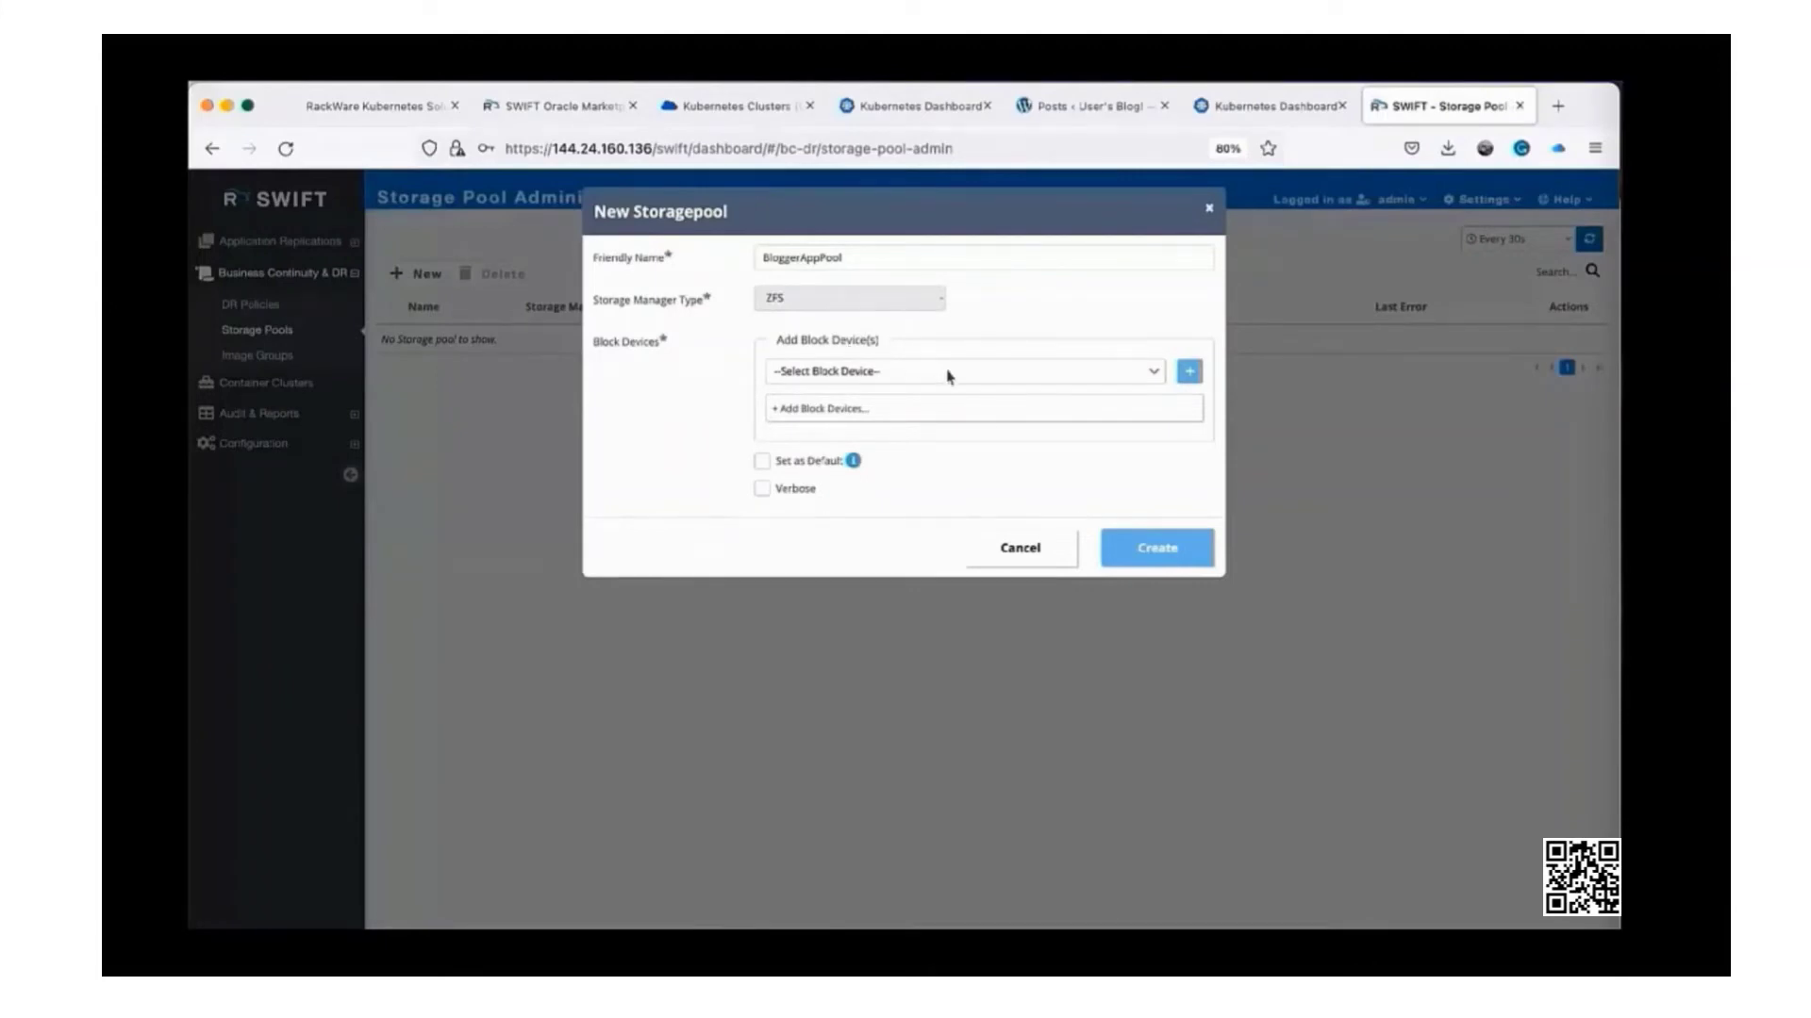
left_click(1028, 369)
mouse_move(883, 546)
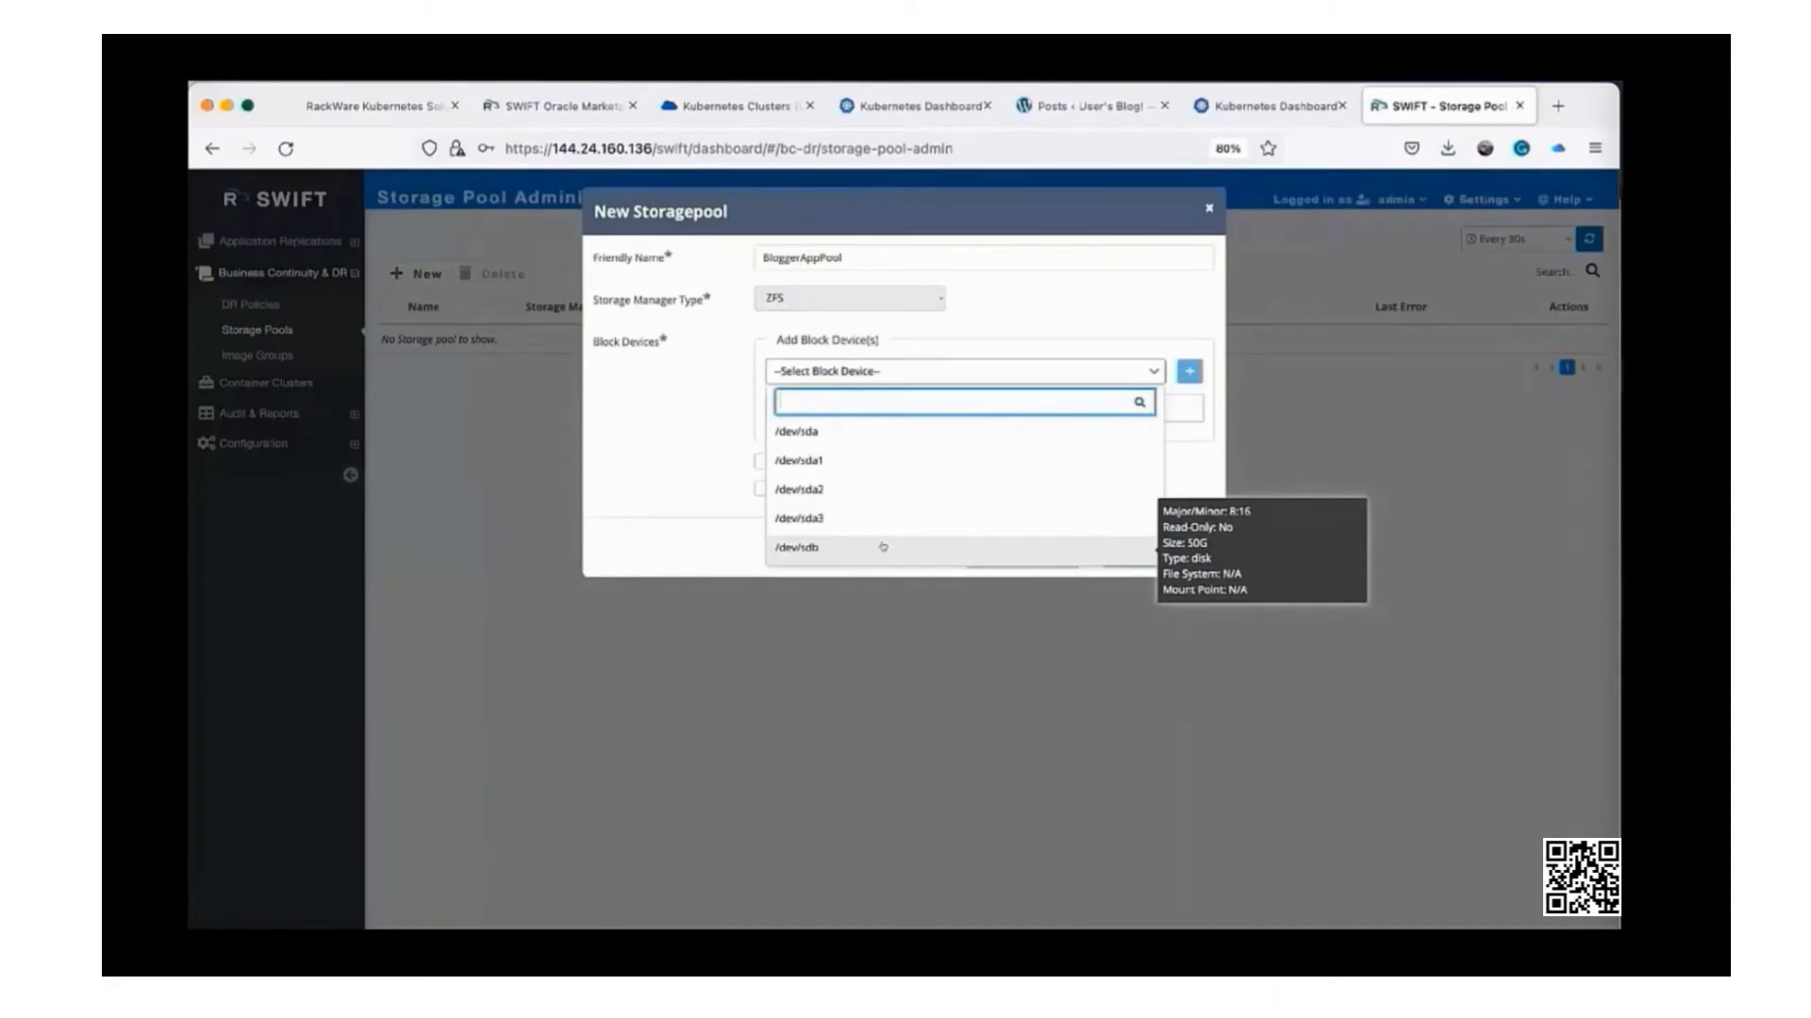
left_click(883, 546)
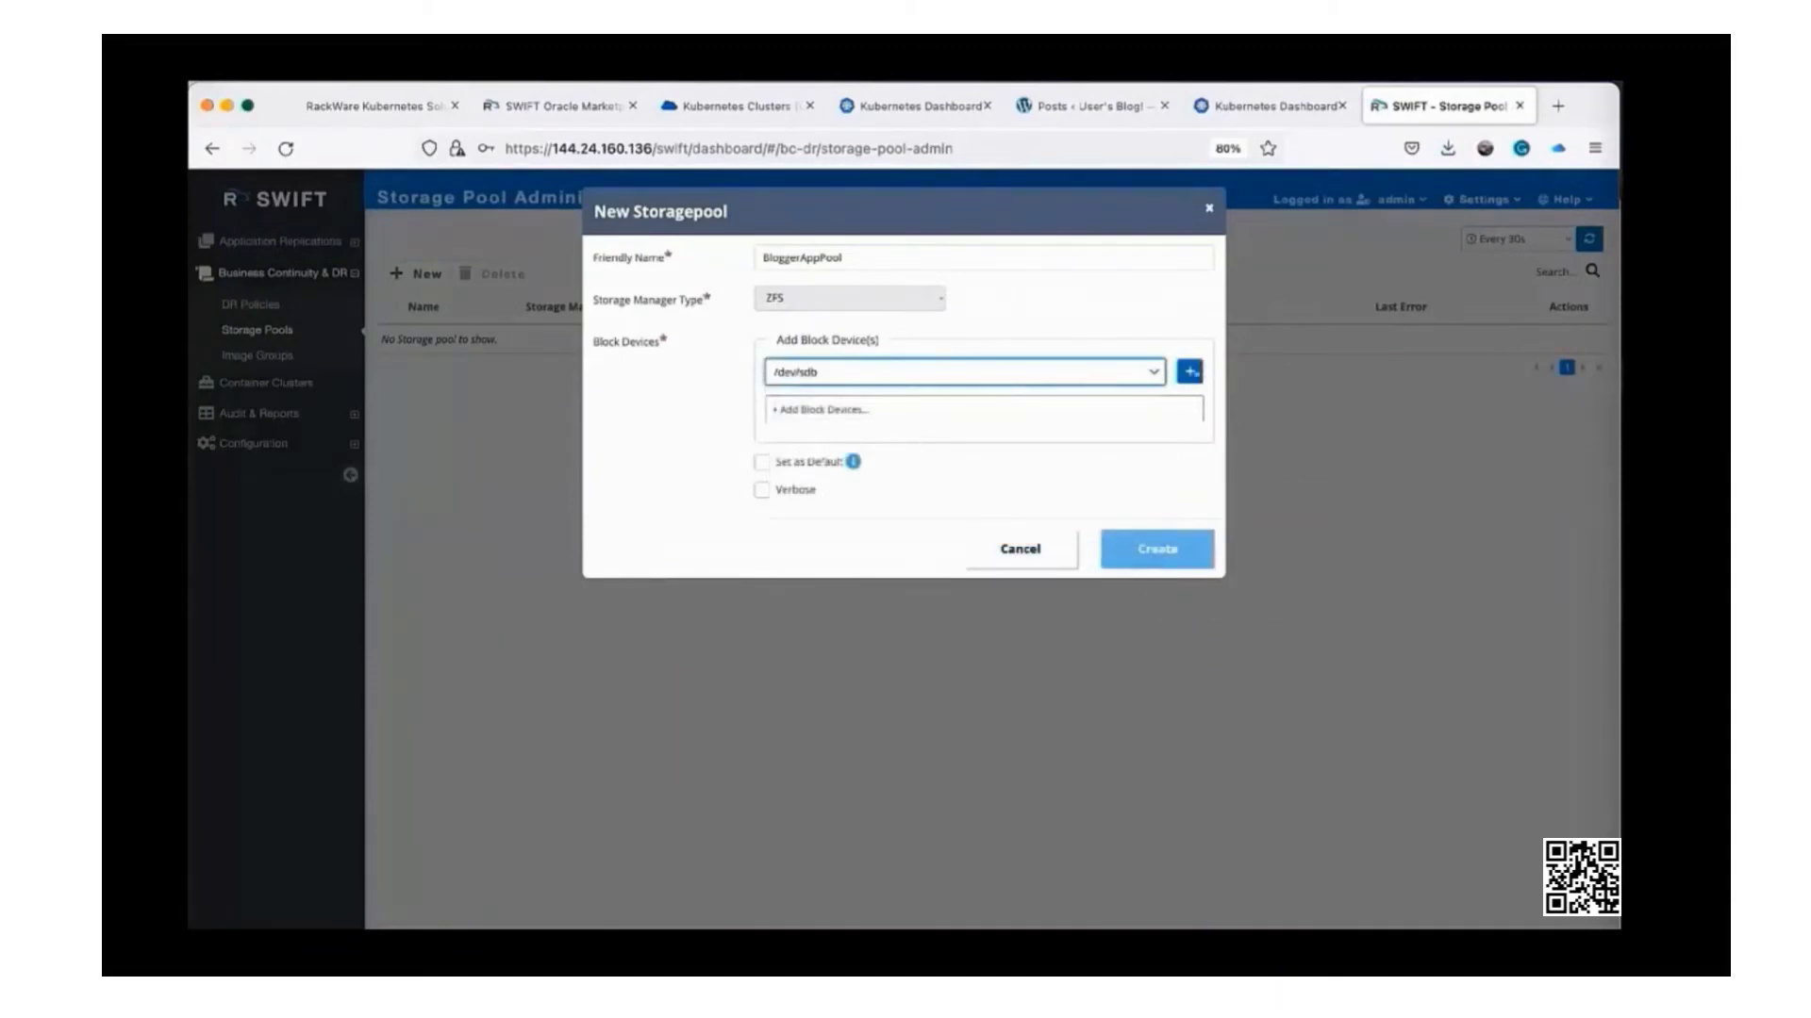
left_click(1190, 370)
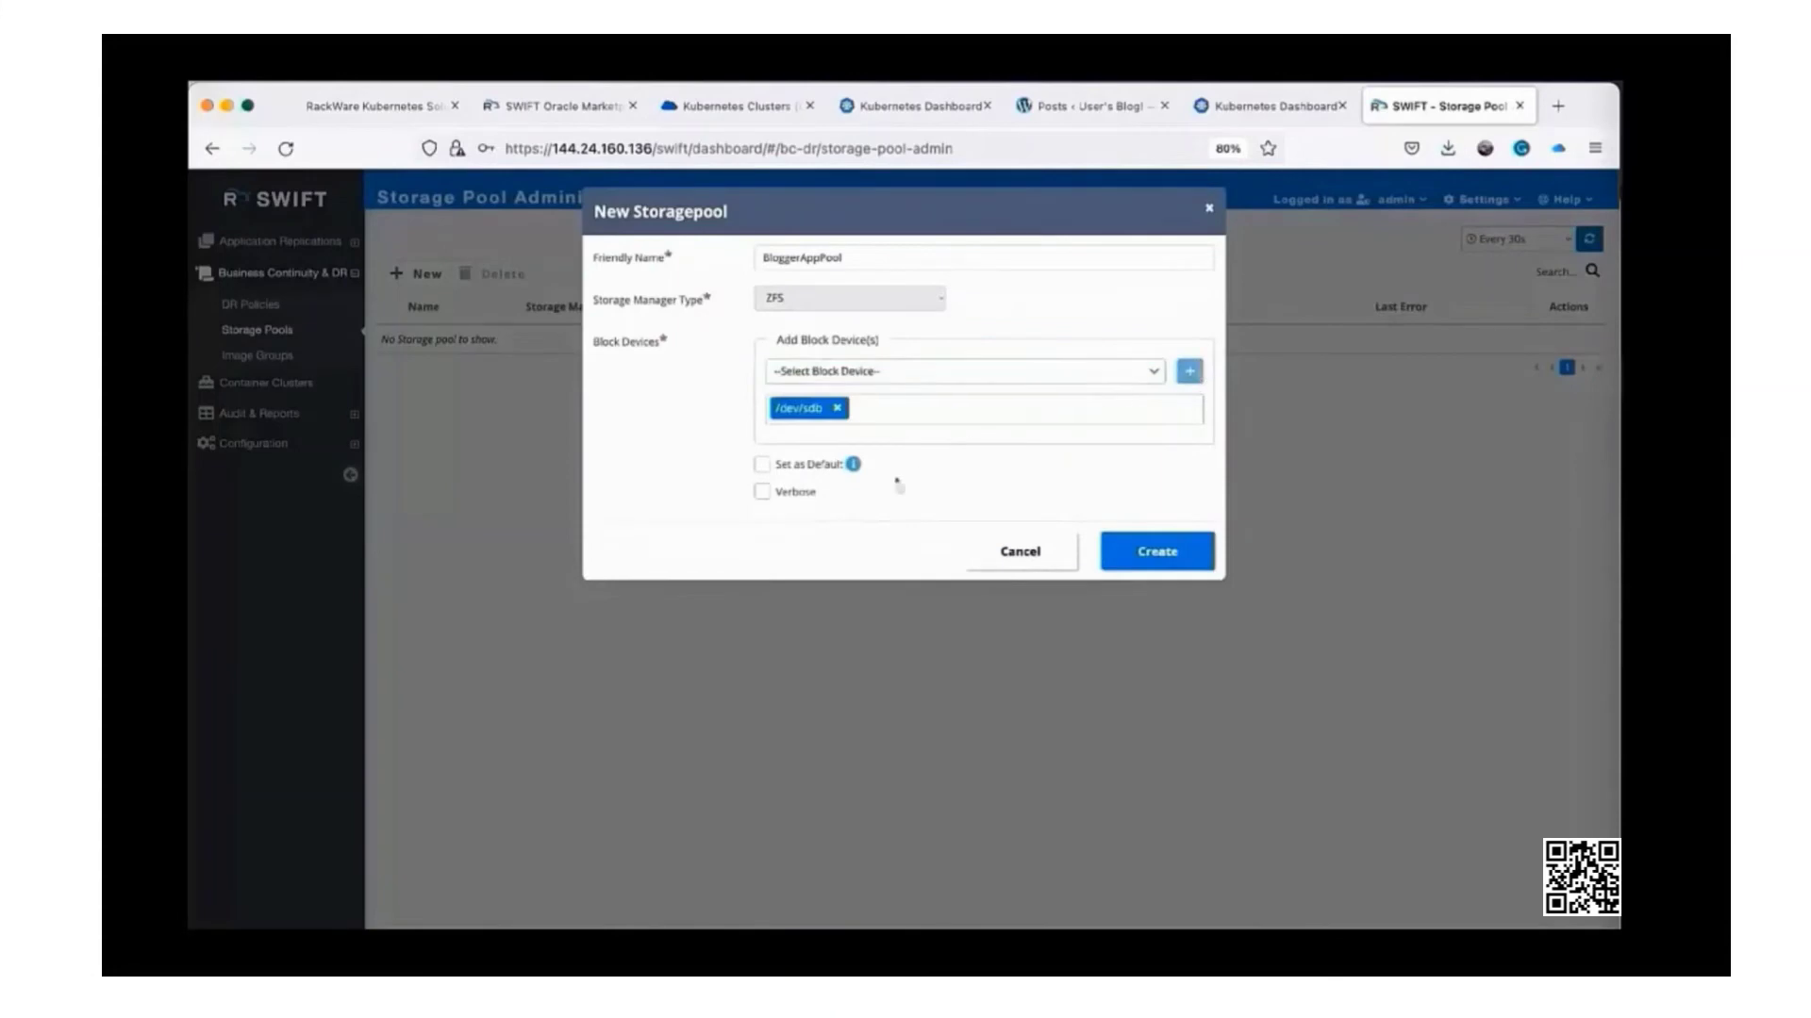
Set the new storage pool BloggerAppPool as the default
left_click(761, 464)
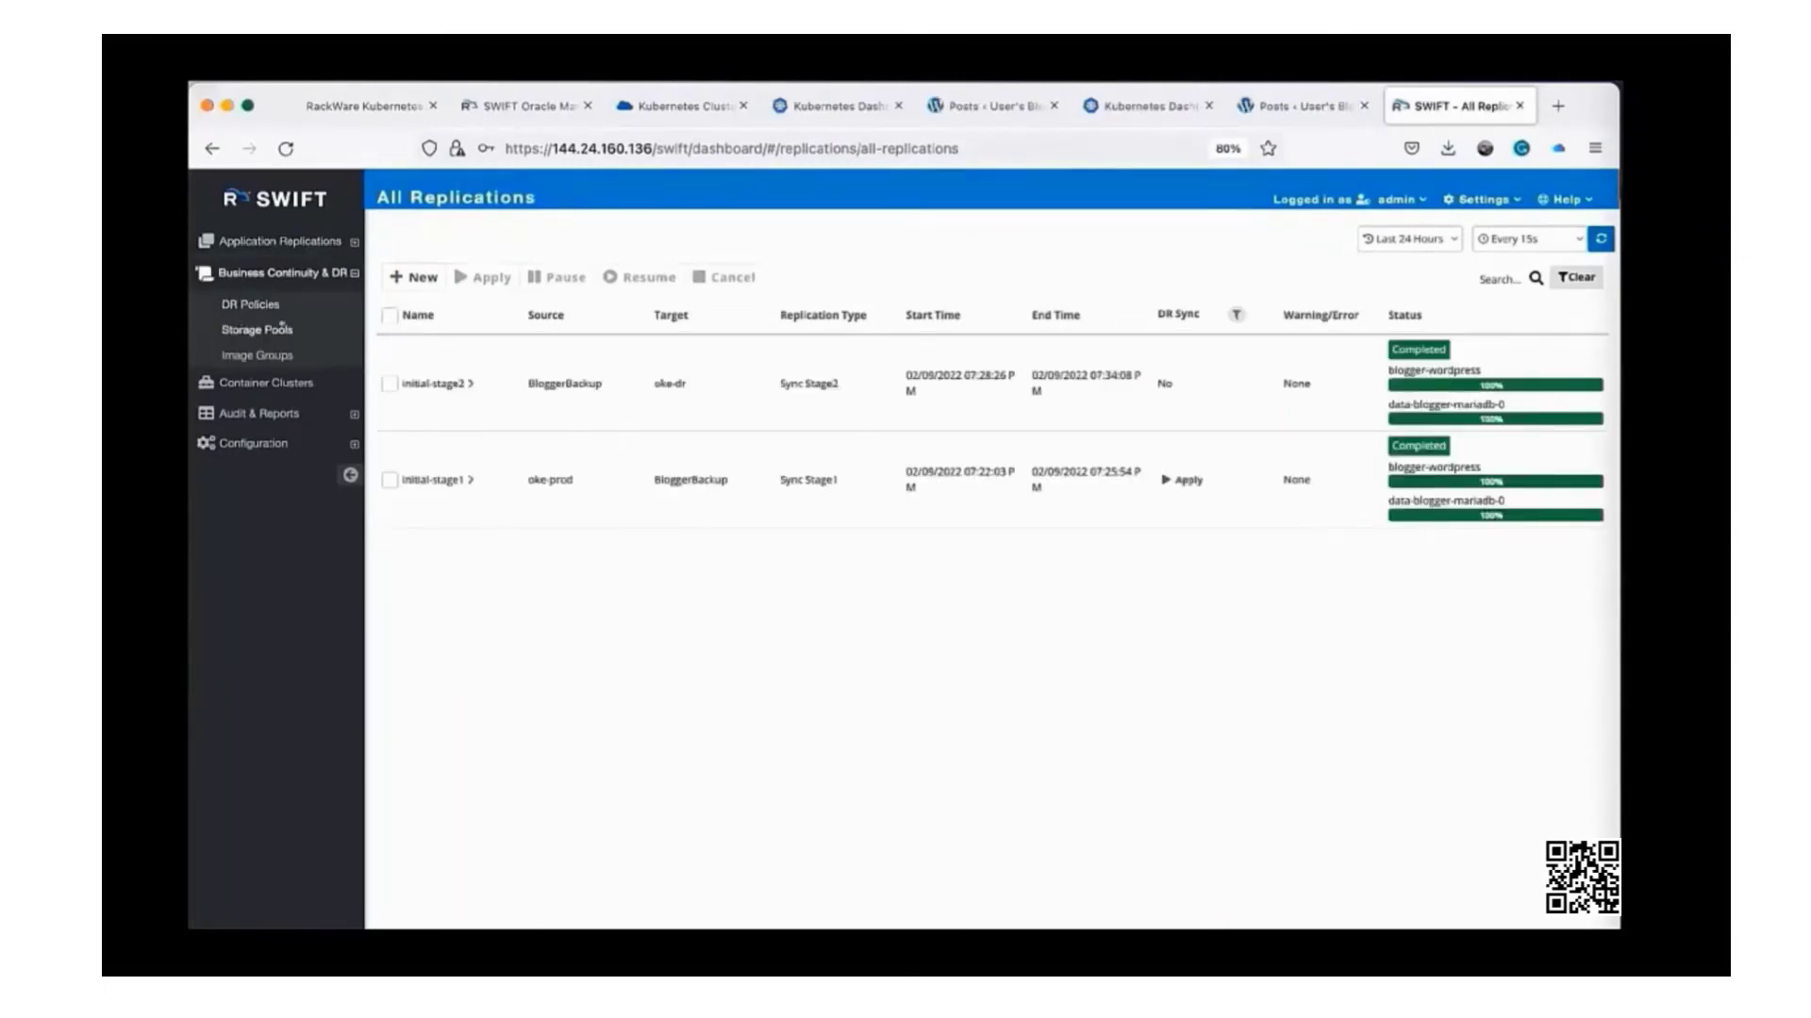
Start a new DR policy and set its sync type to Stage1+2
left_click(274, 308)
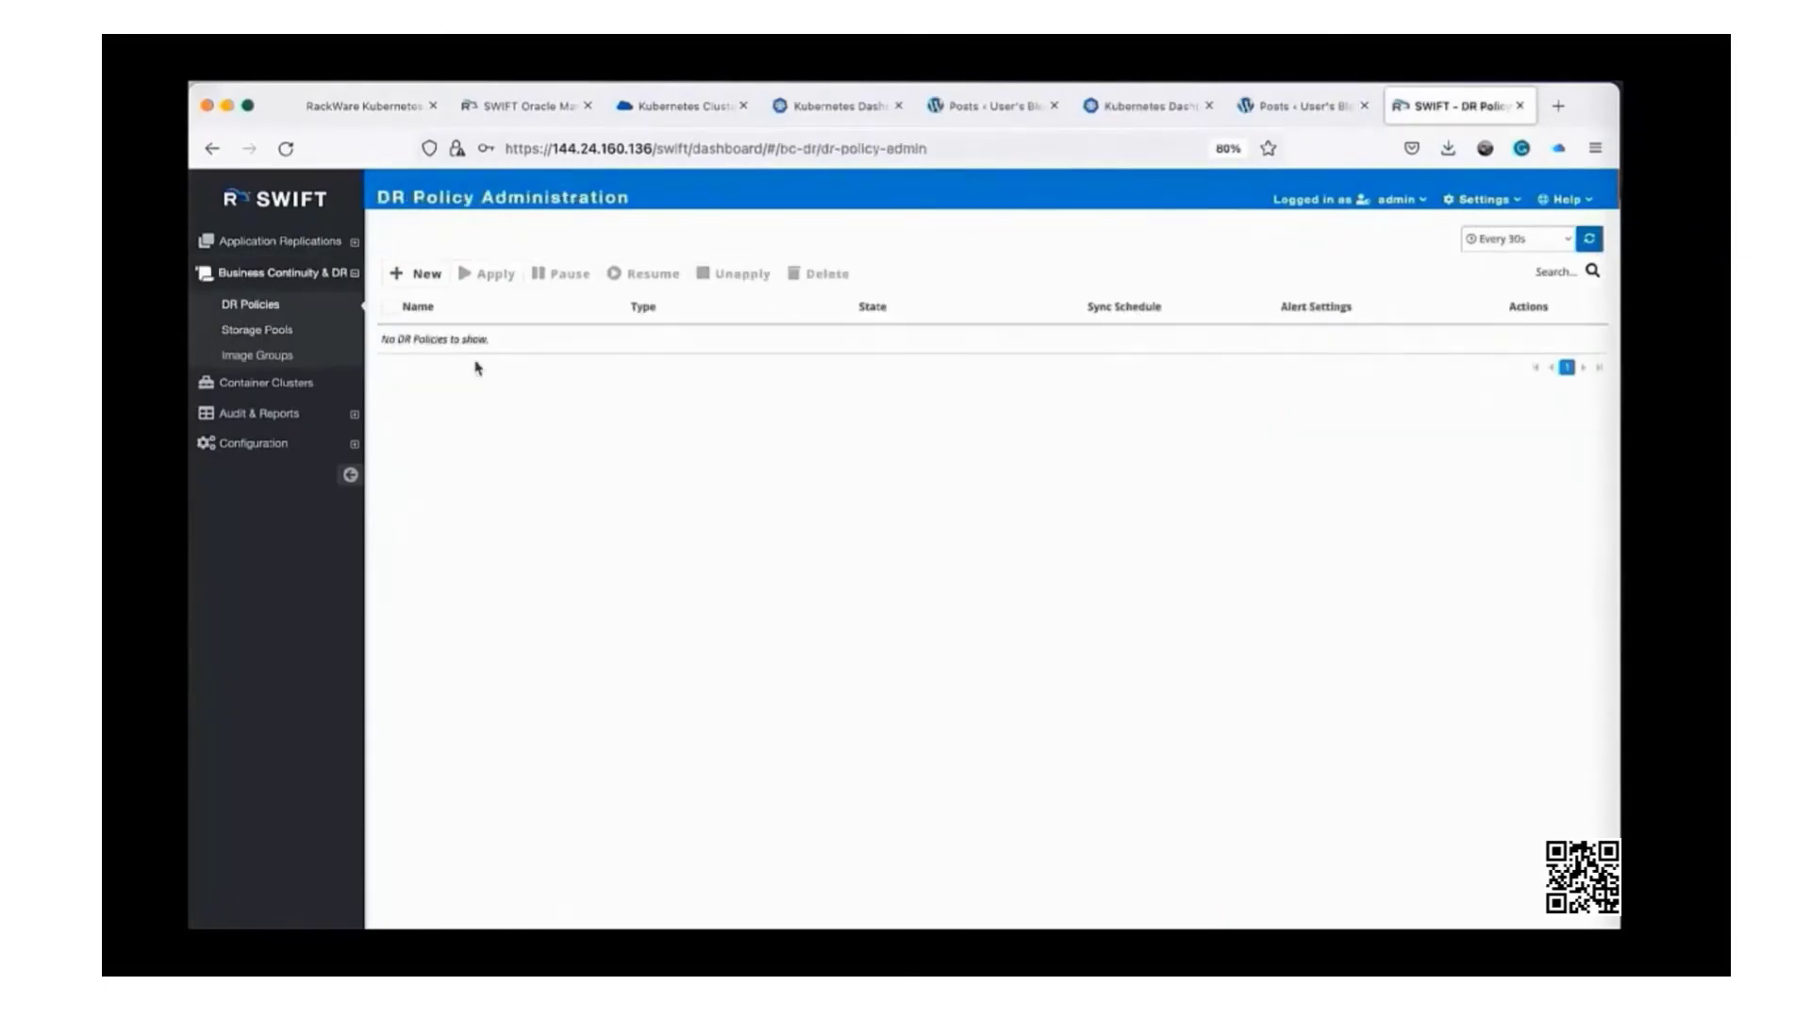
left_click(412, 273)
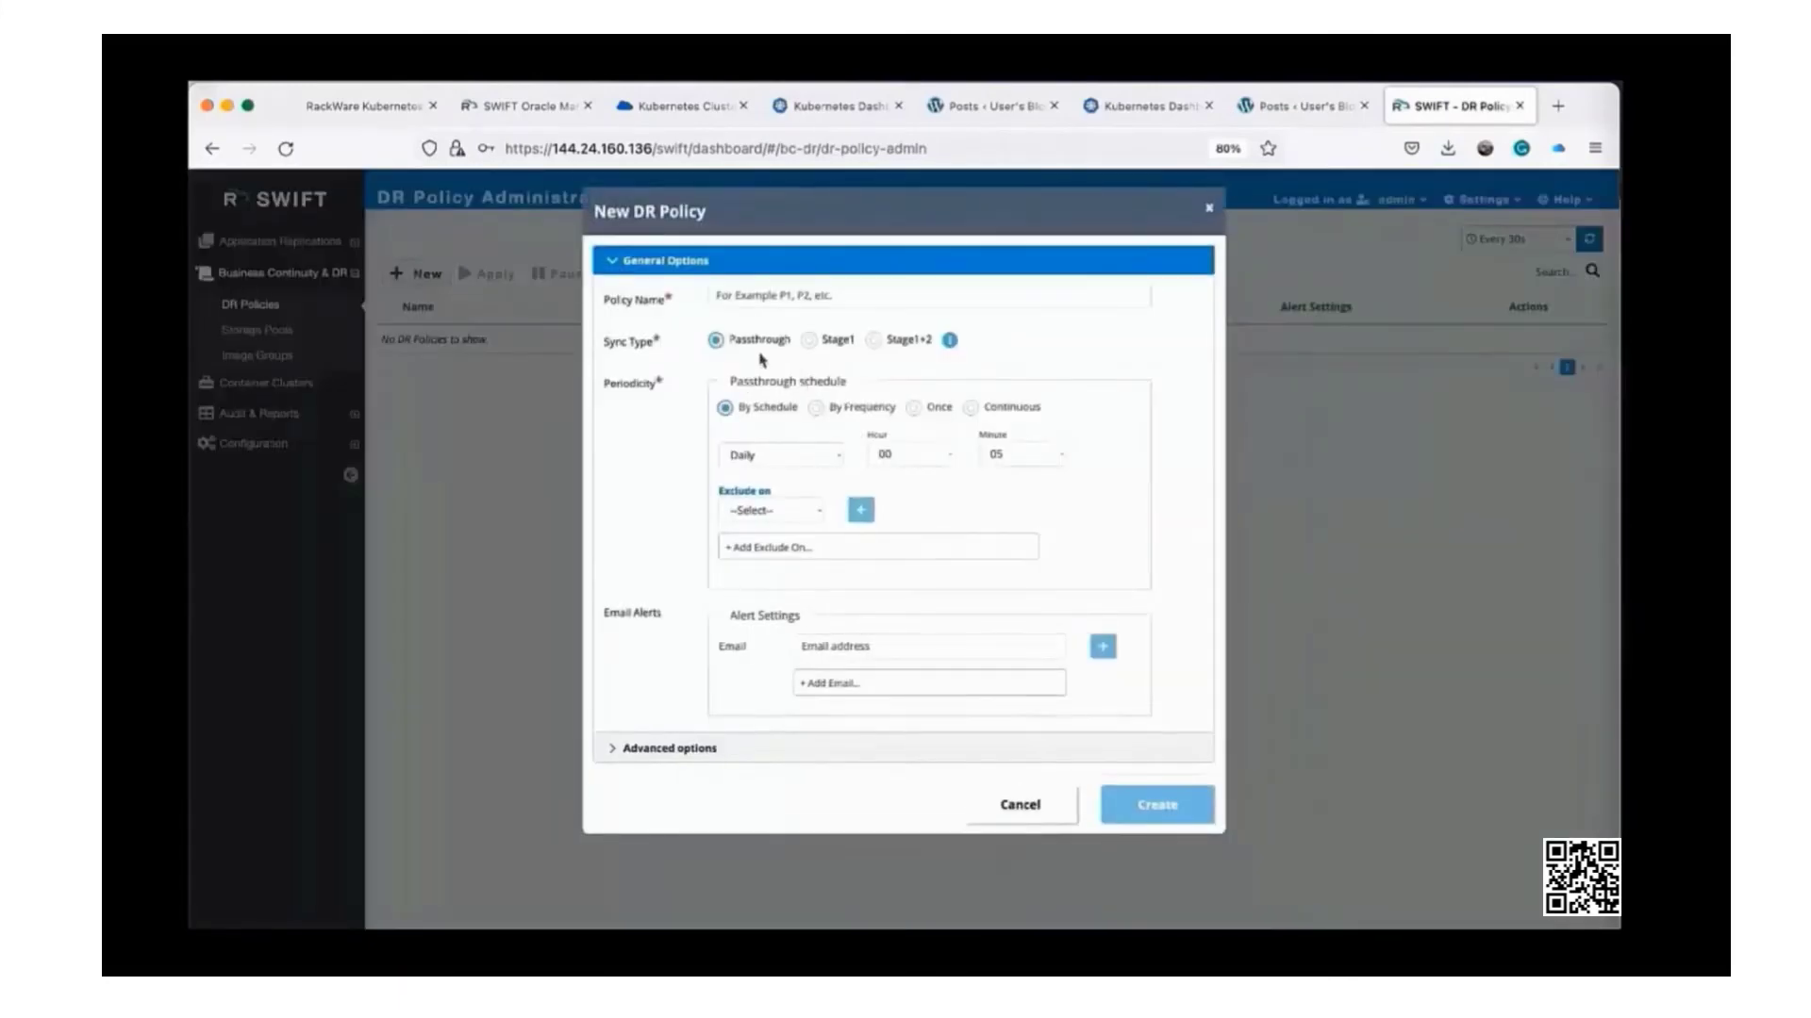
left_click(874, 340)
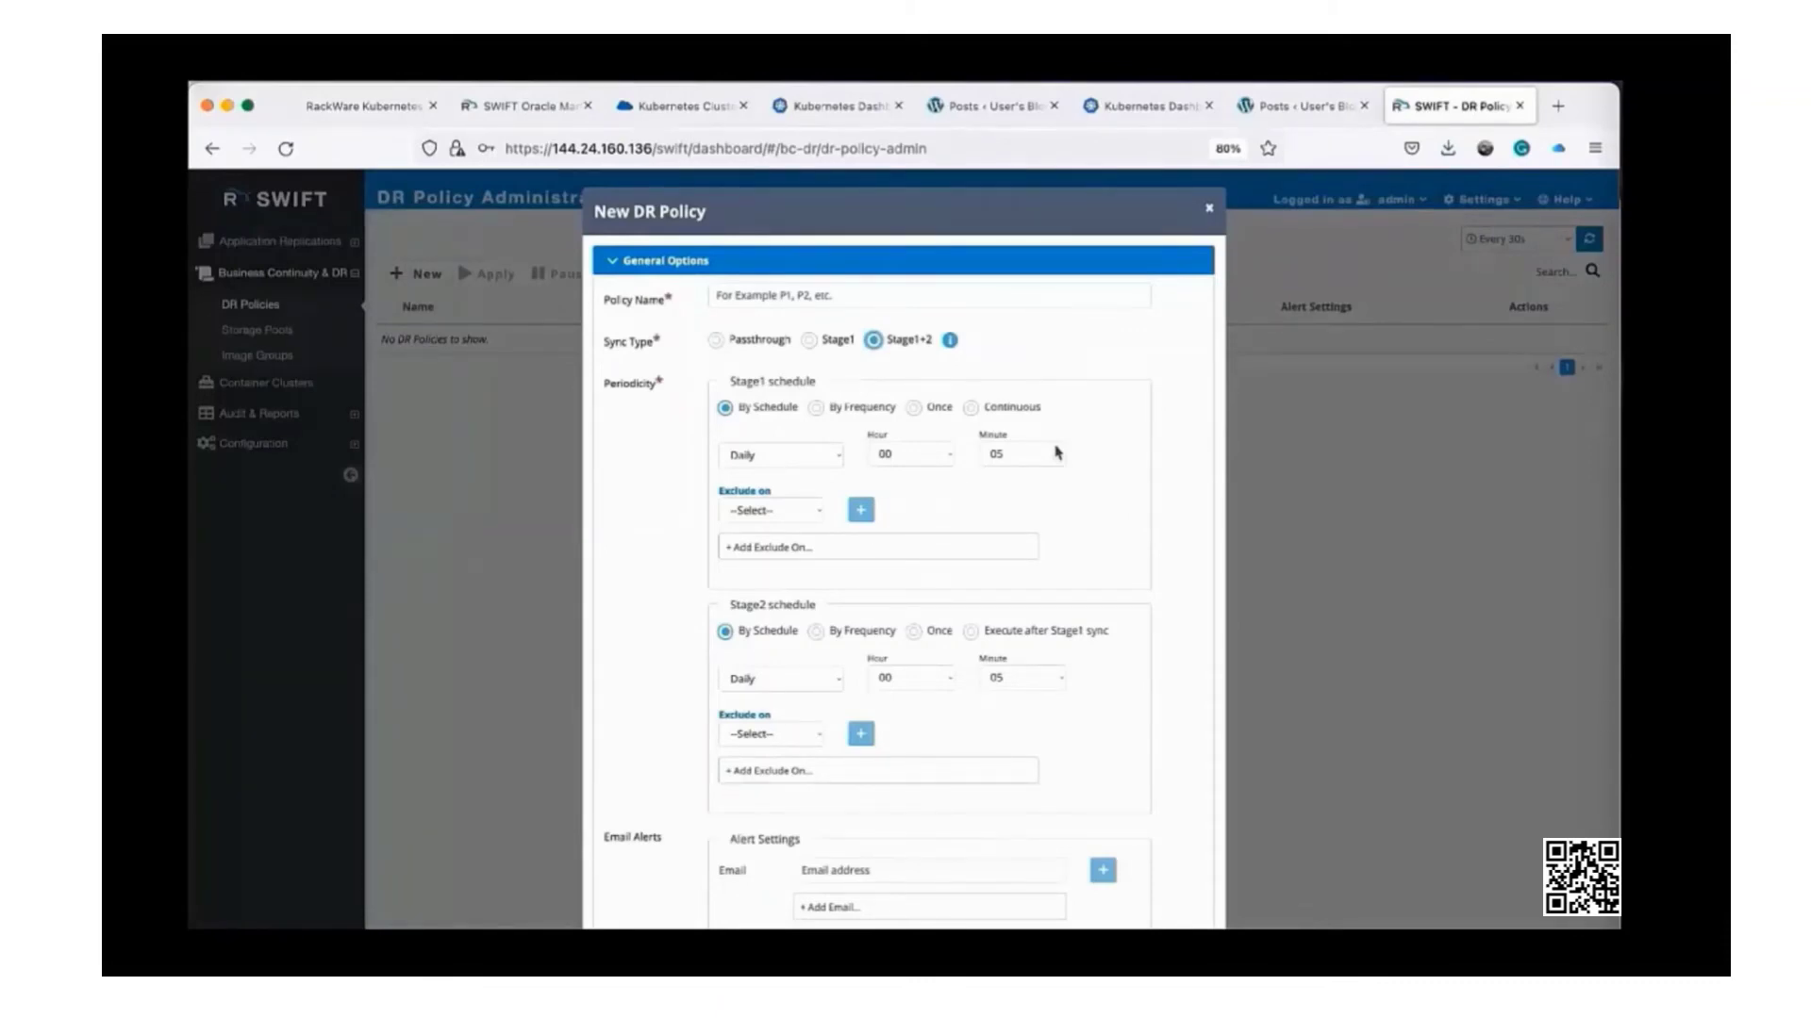
Schedule Stage1 by frequency every 15 minutes and set Stage2 to execute after Stage1 sync
scroll(1037, 462, "down", 1)
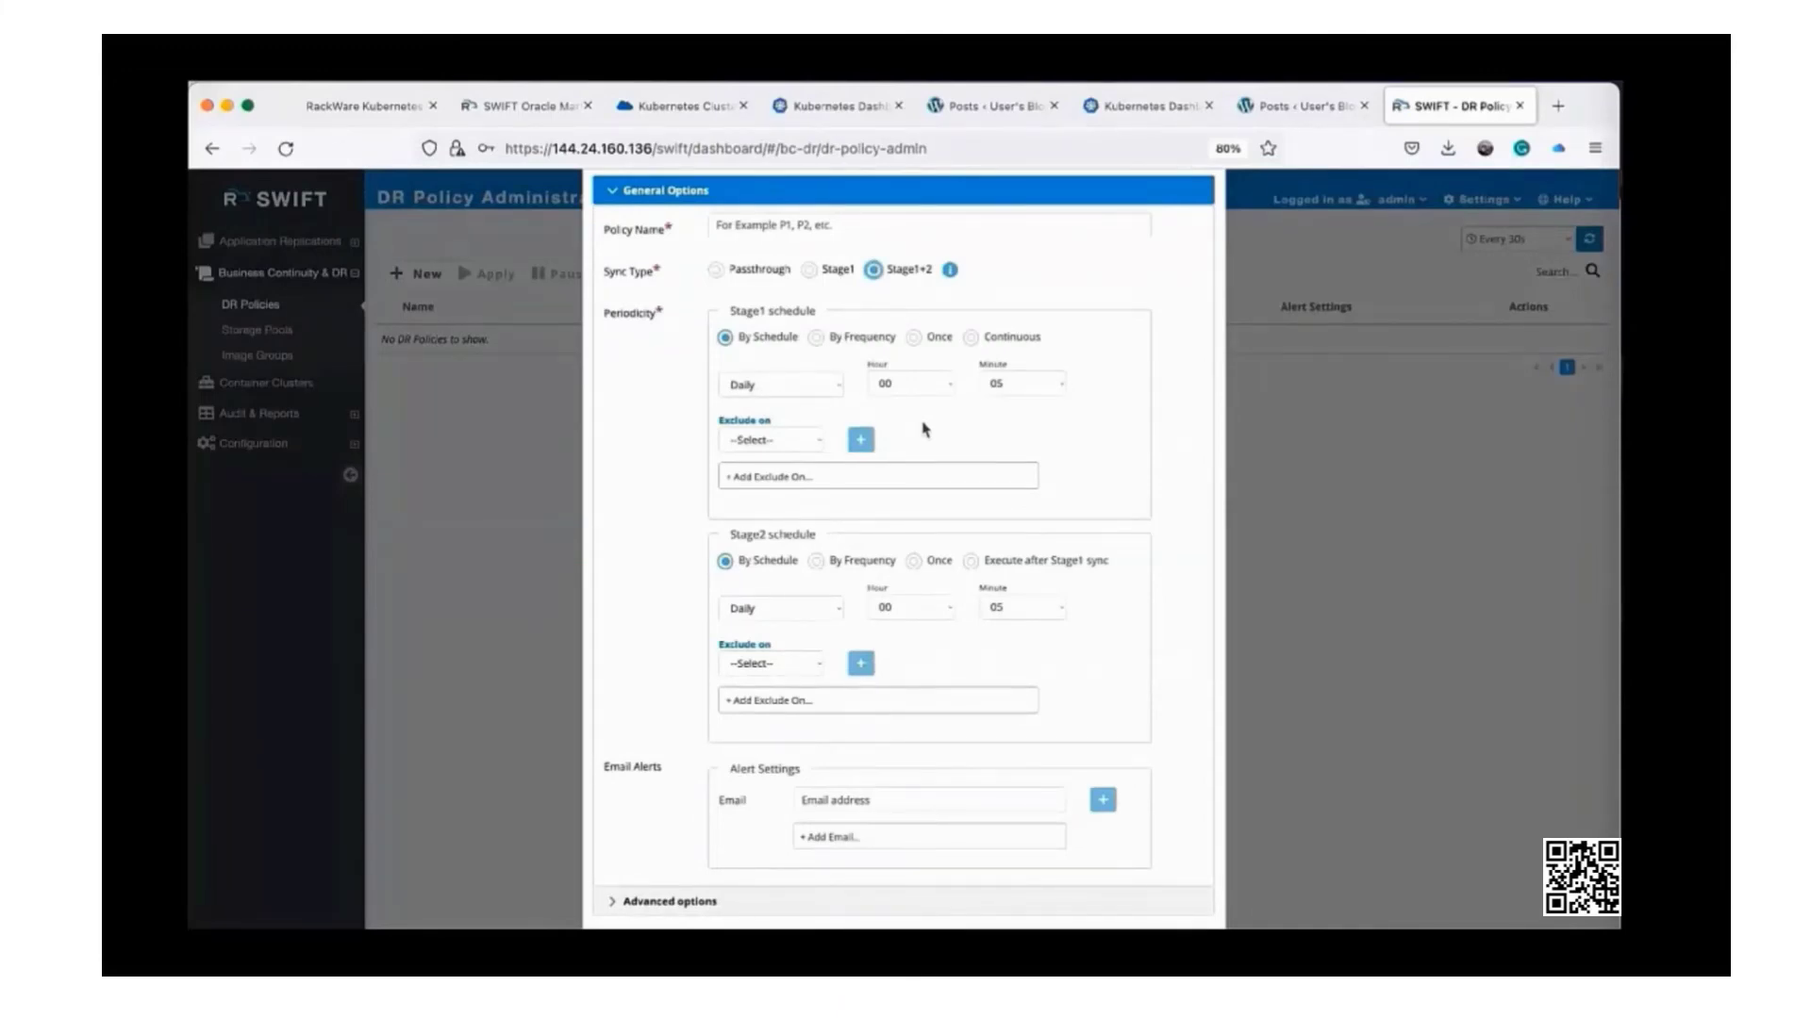
scroll(908, 483, "down", 1)
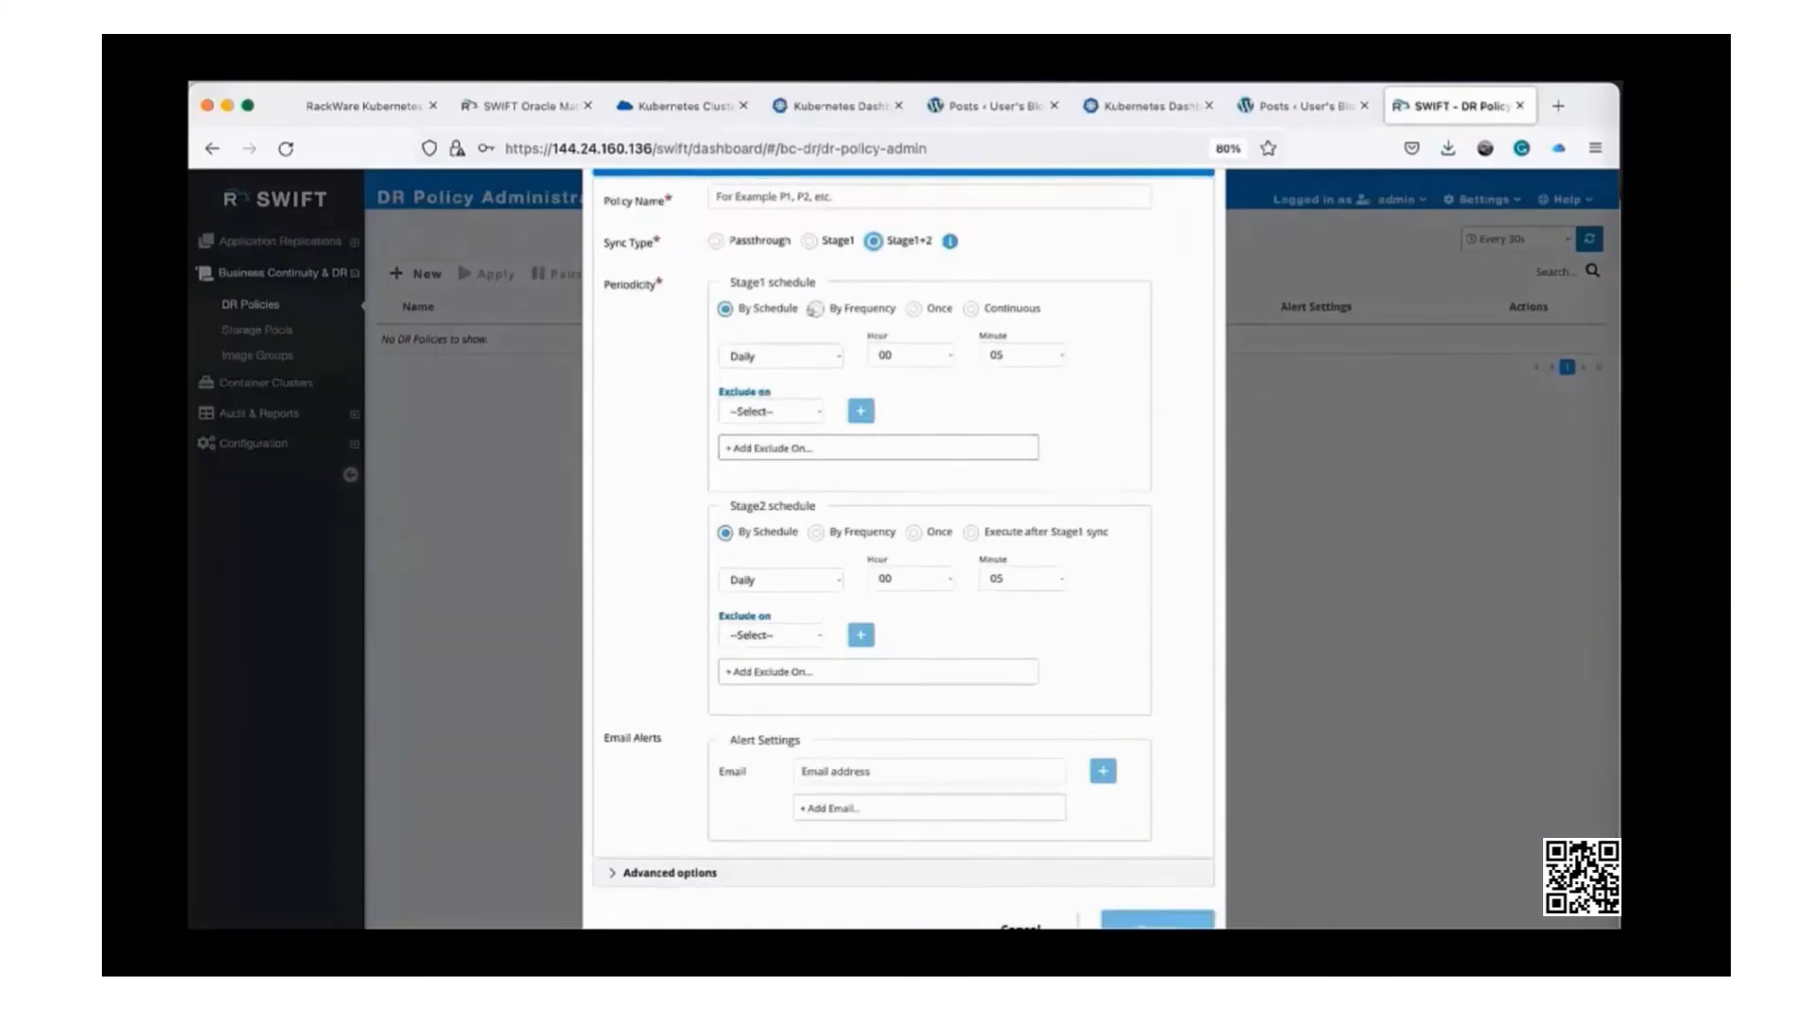
left_click(815, 309)
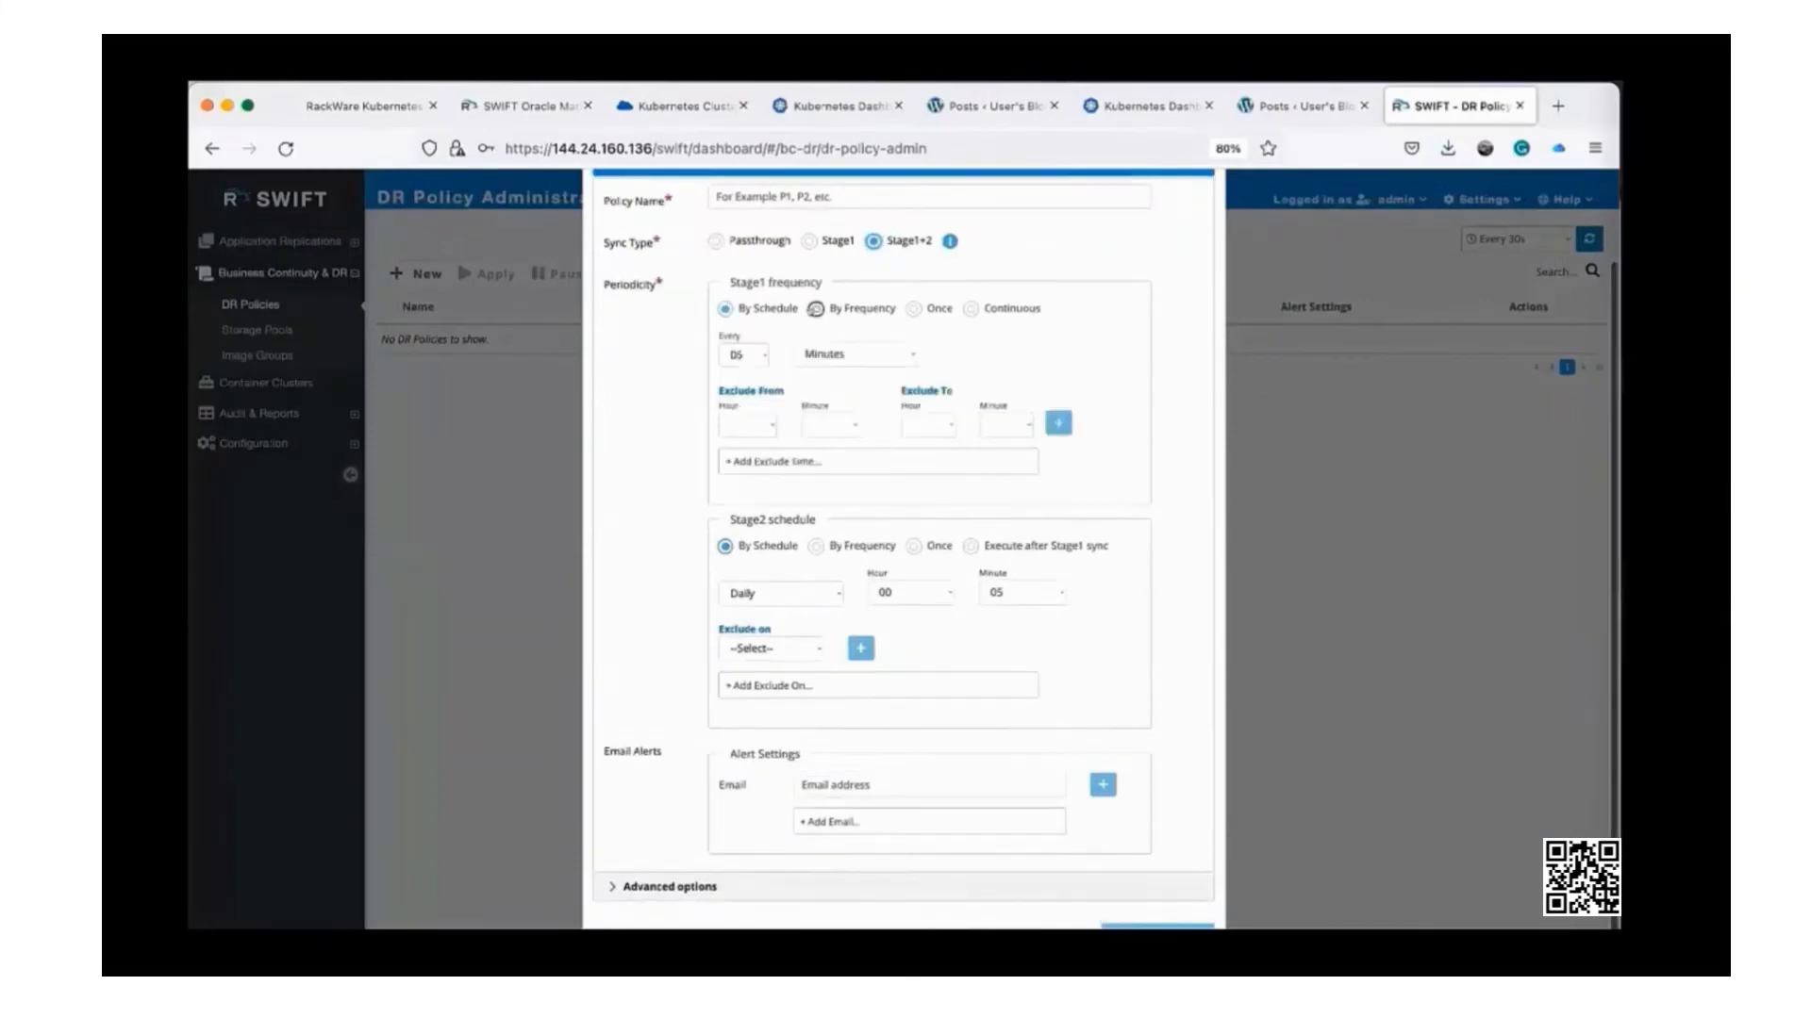
left_click(766, 357)
left_click(760, 388)
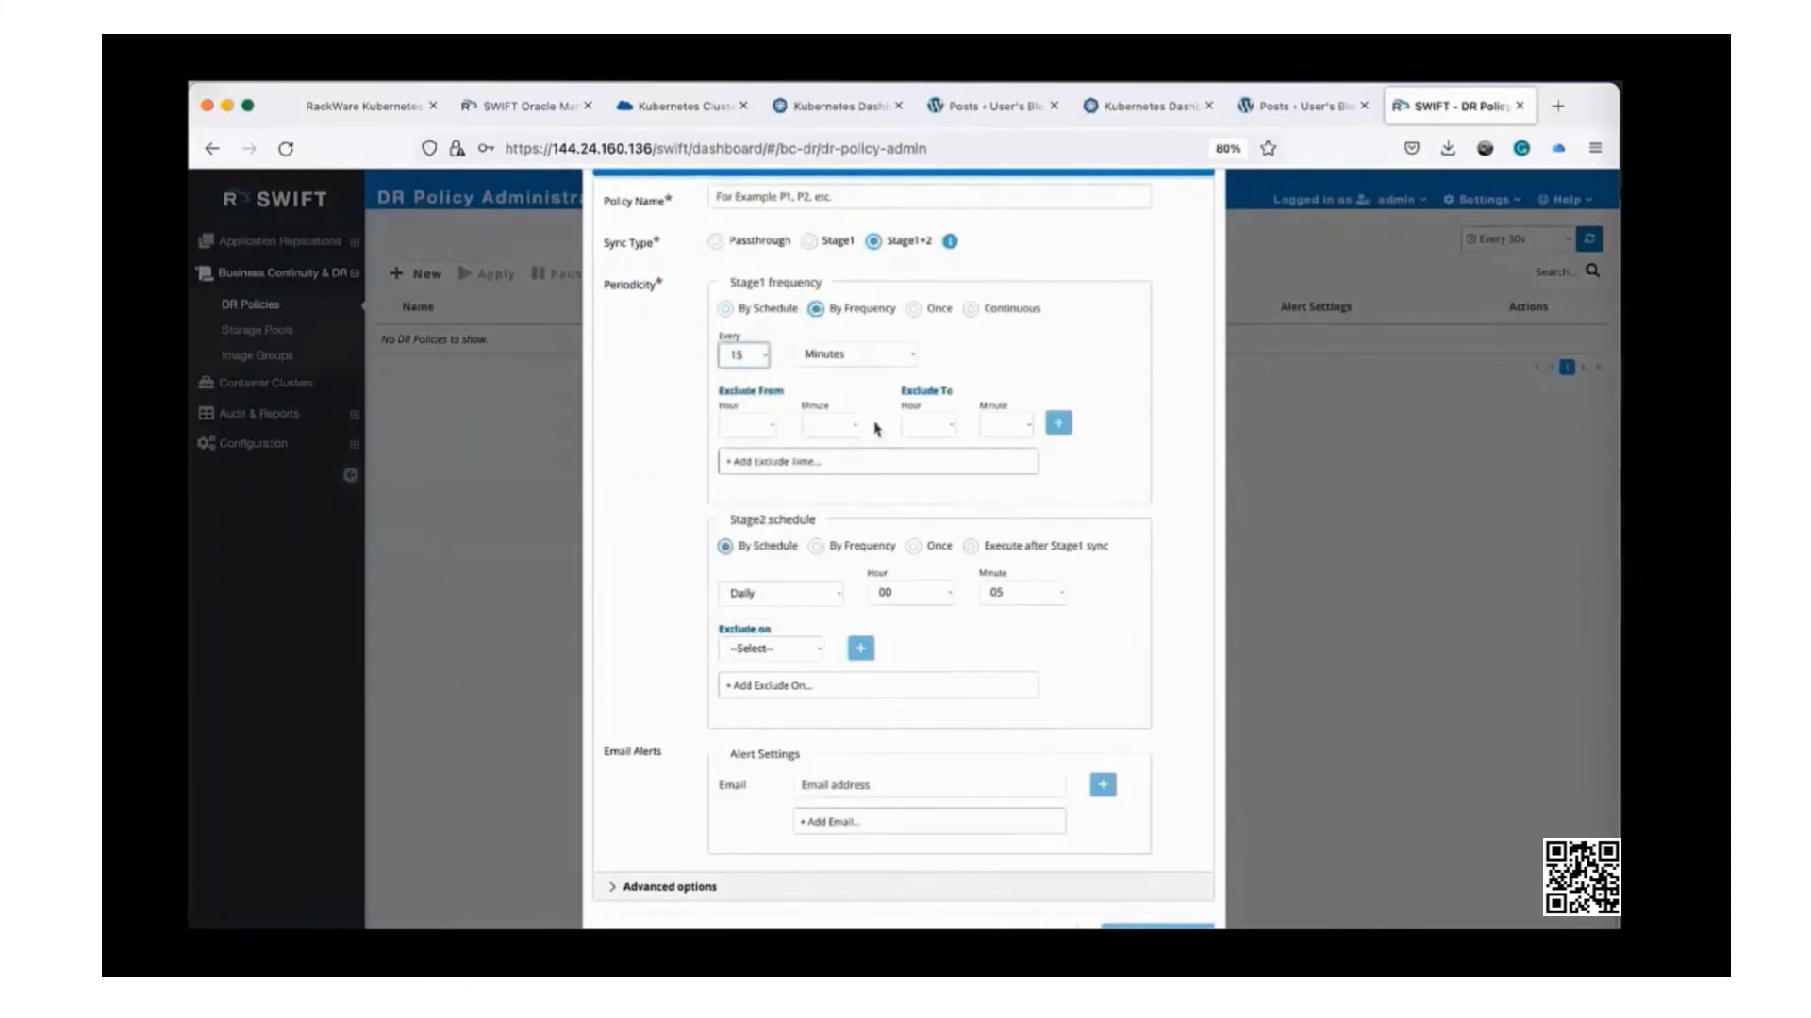
scroll(773, 515, "down", 1)
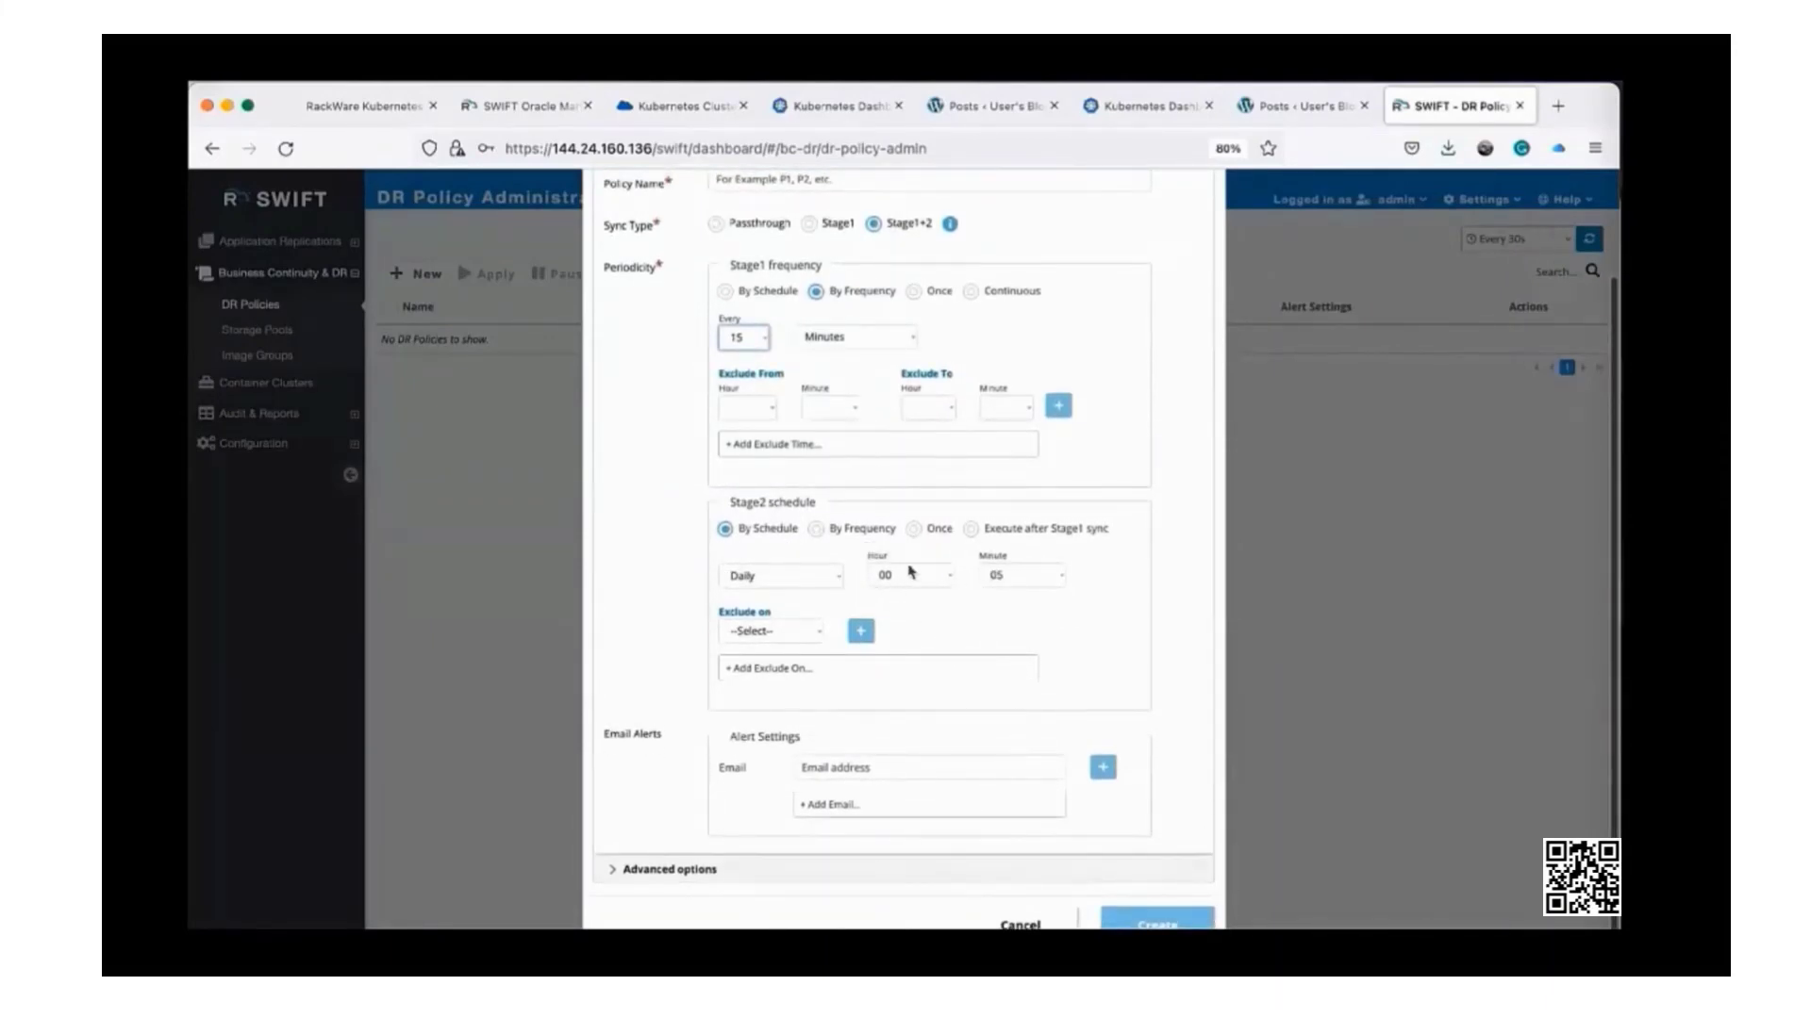
left_click(970, 529)
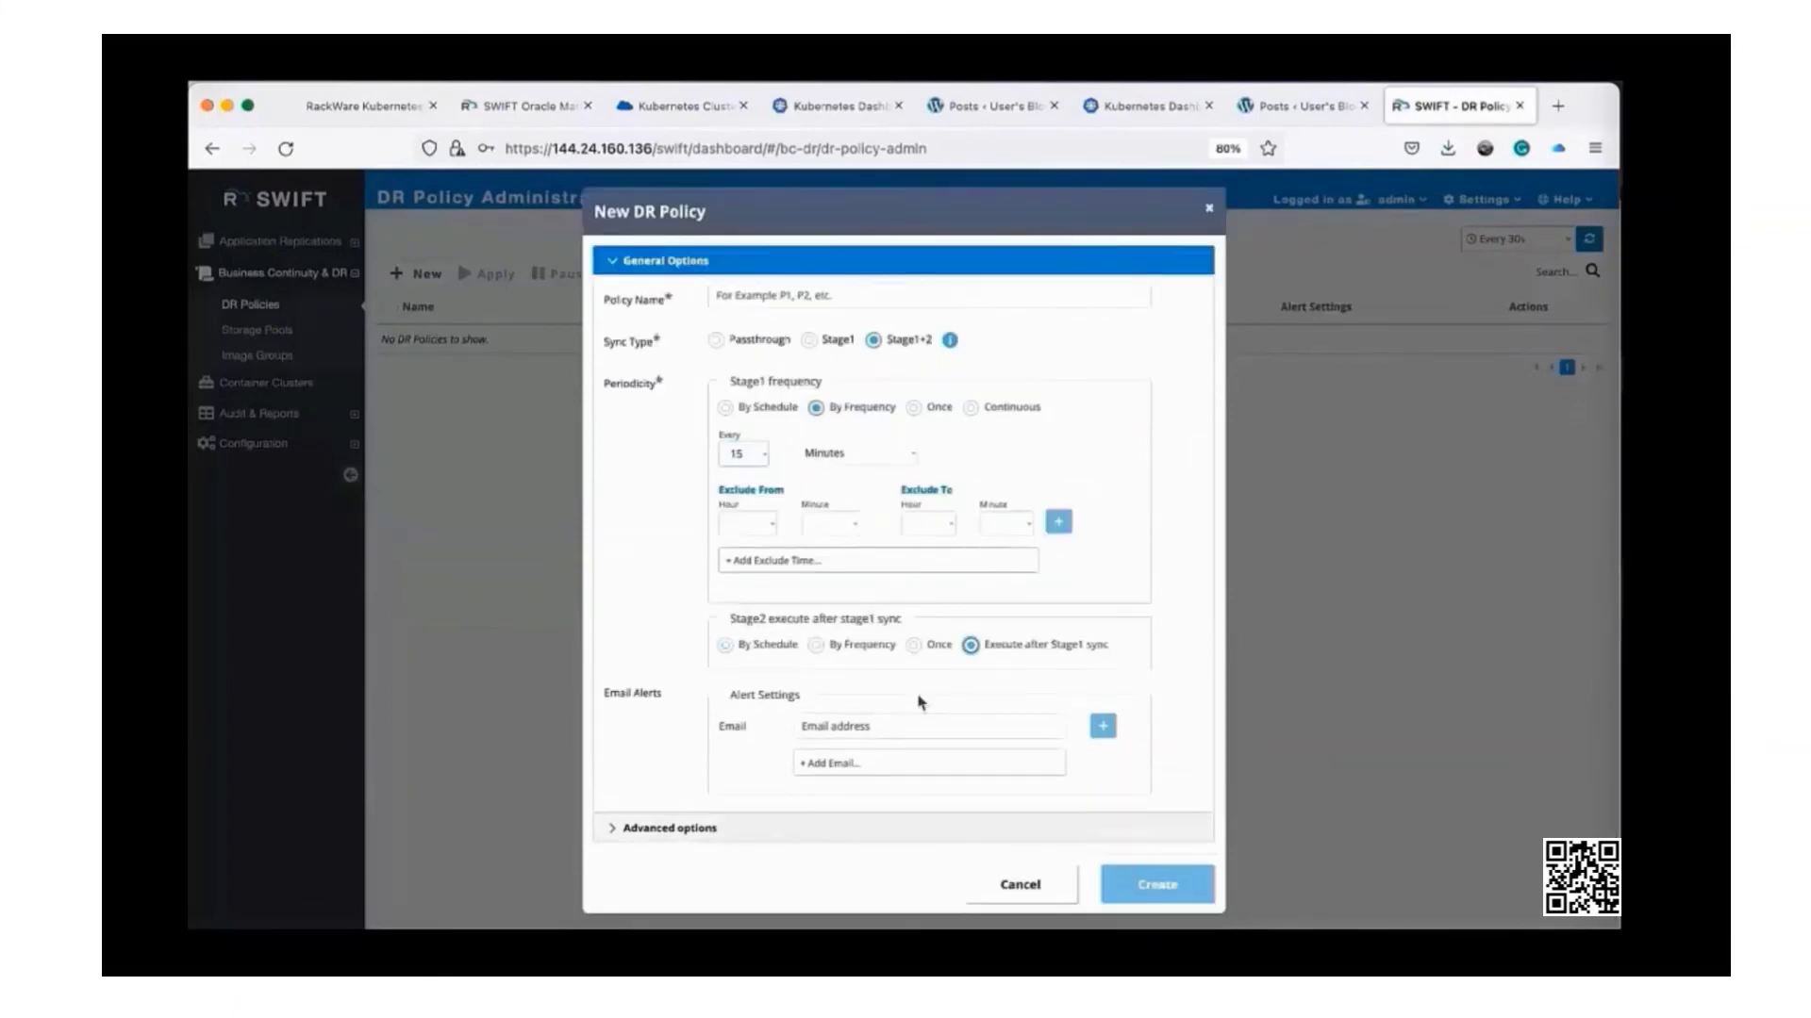
Add the recipient's e-mail address to the DR policy's e-mail alerts
left_click(828, 727)
type("aniket")
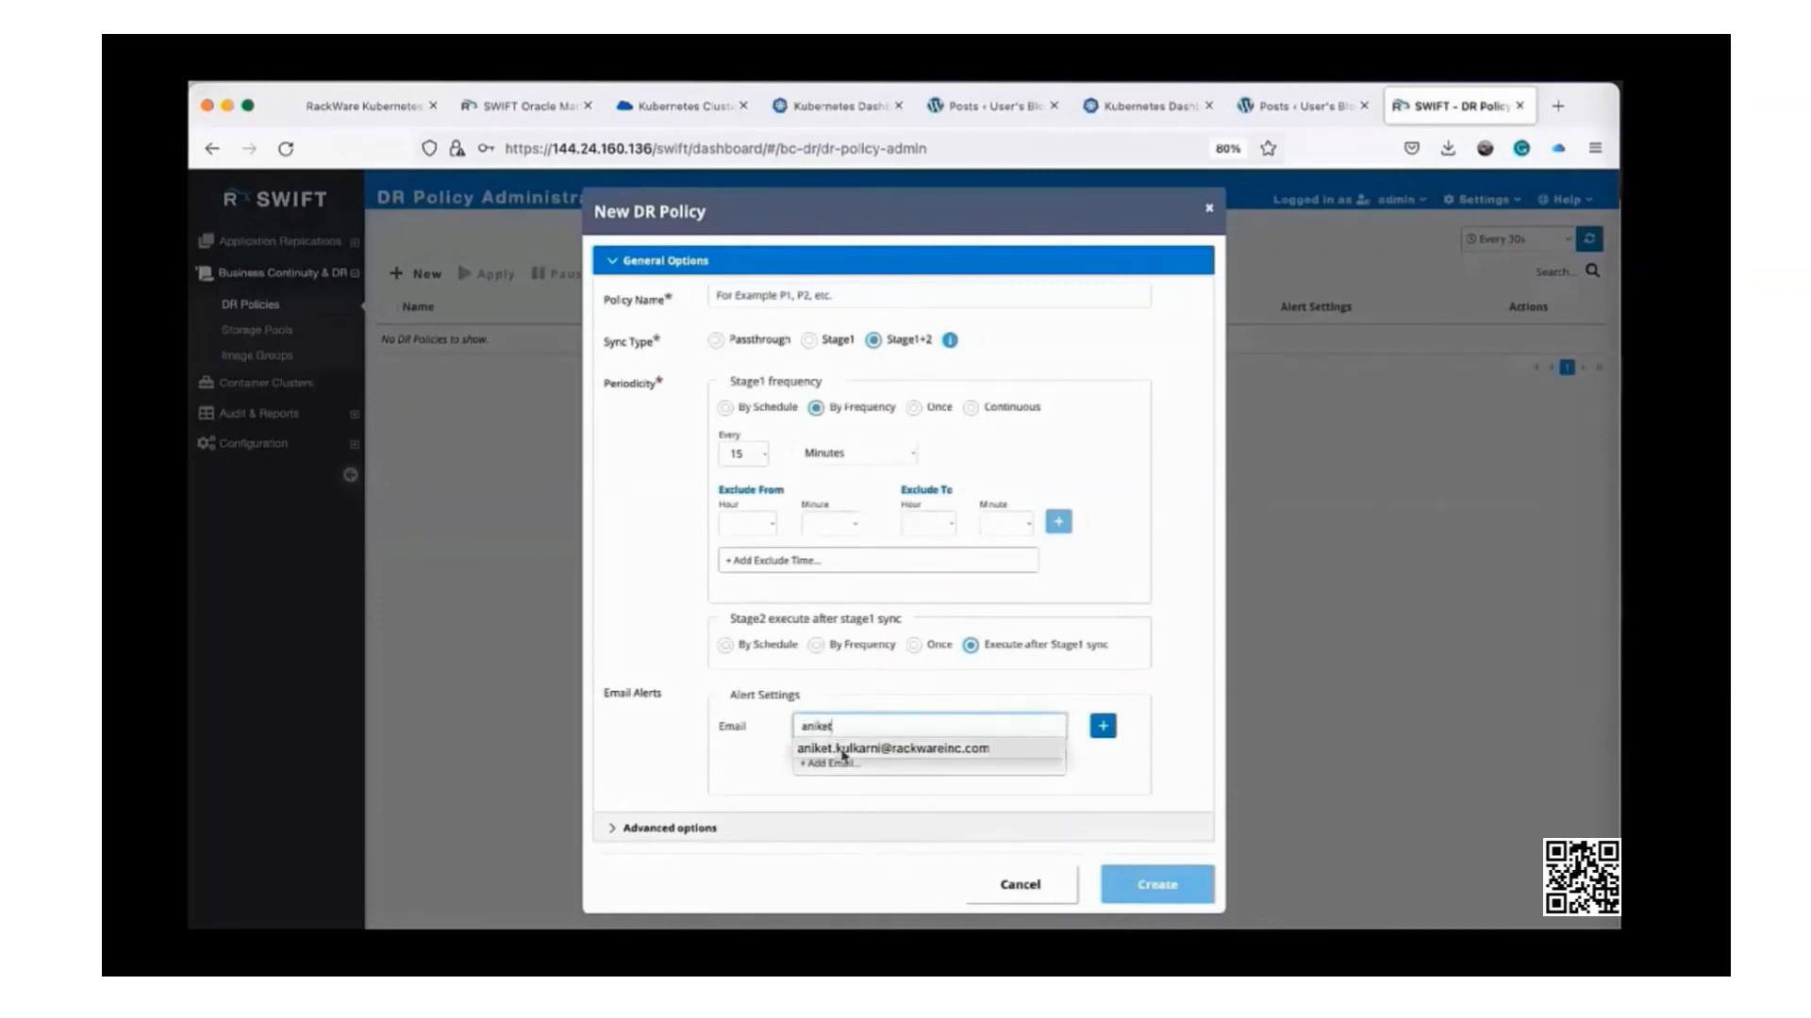
left_click(896, 749)
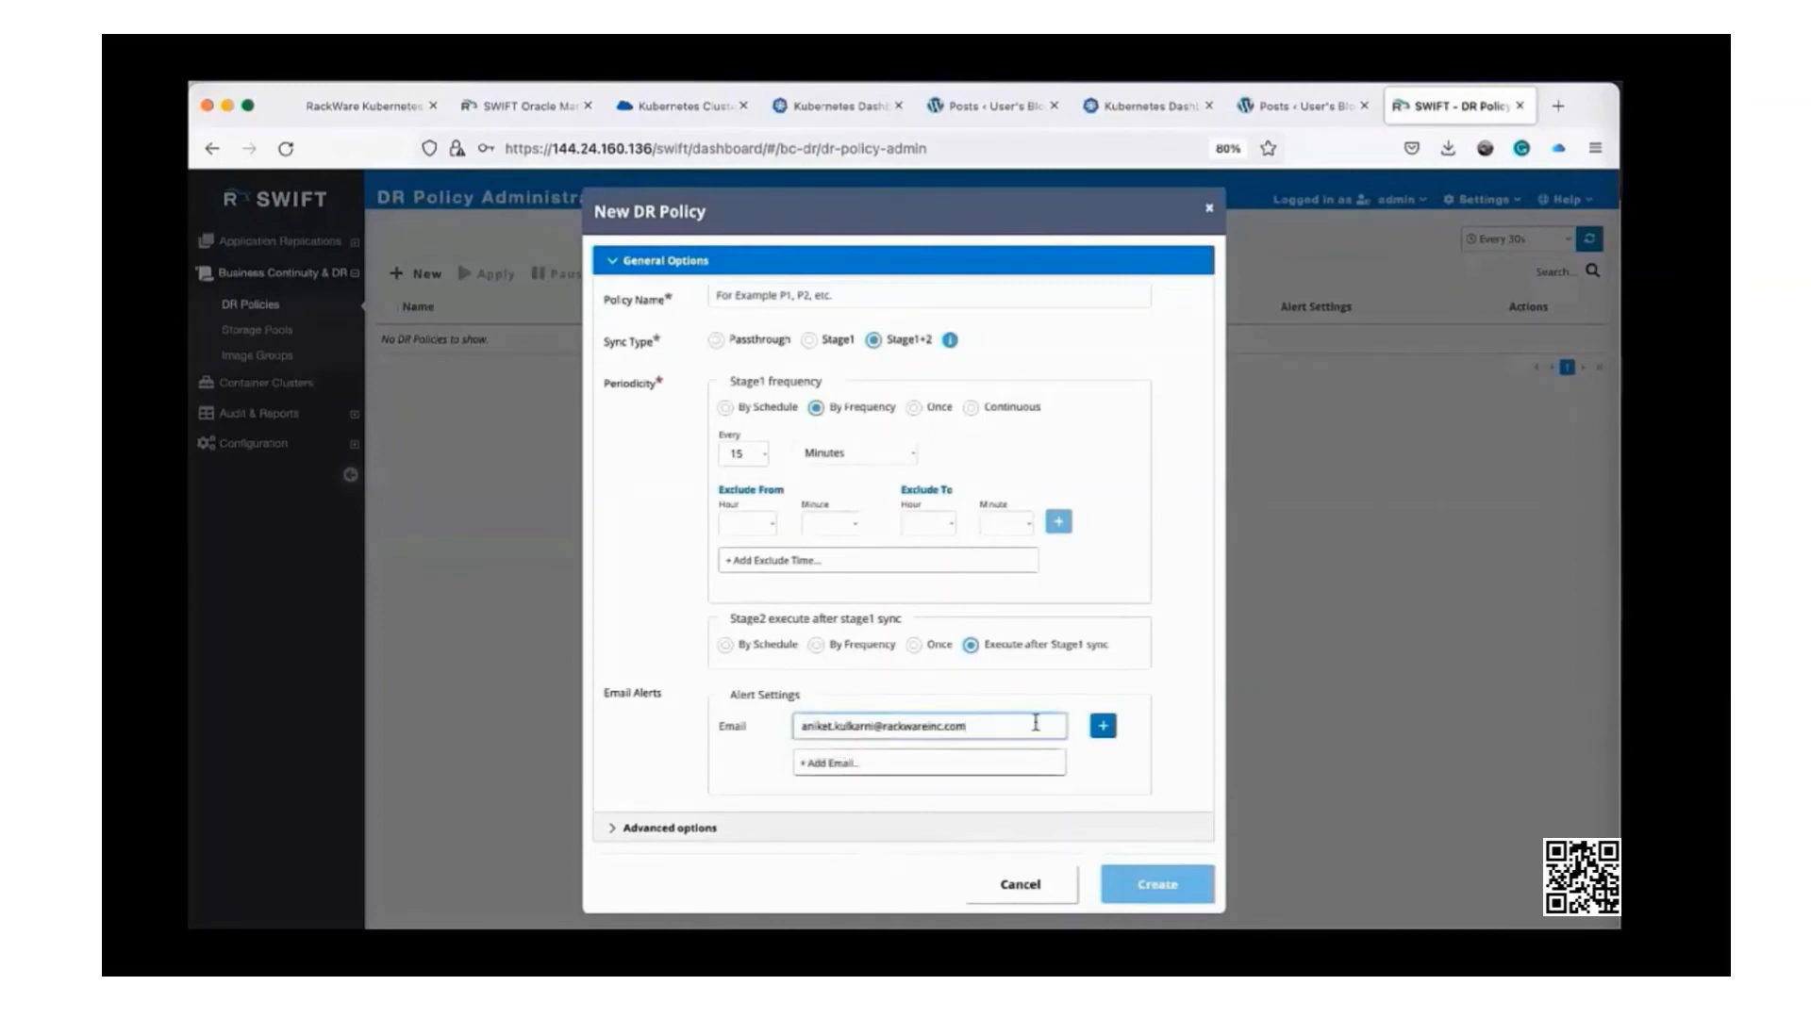
left_click(1104, 726)
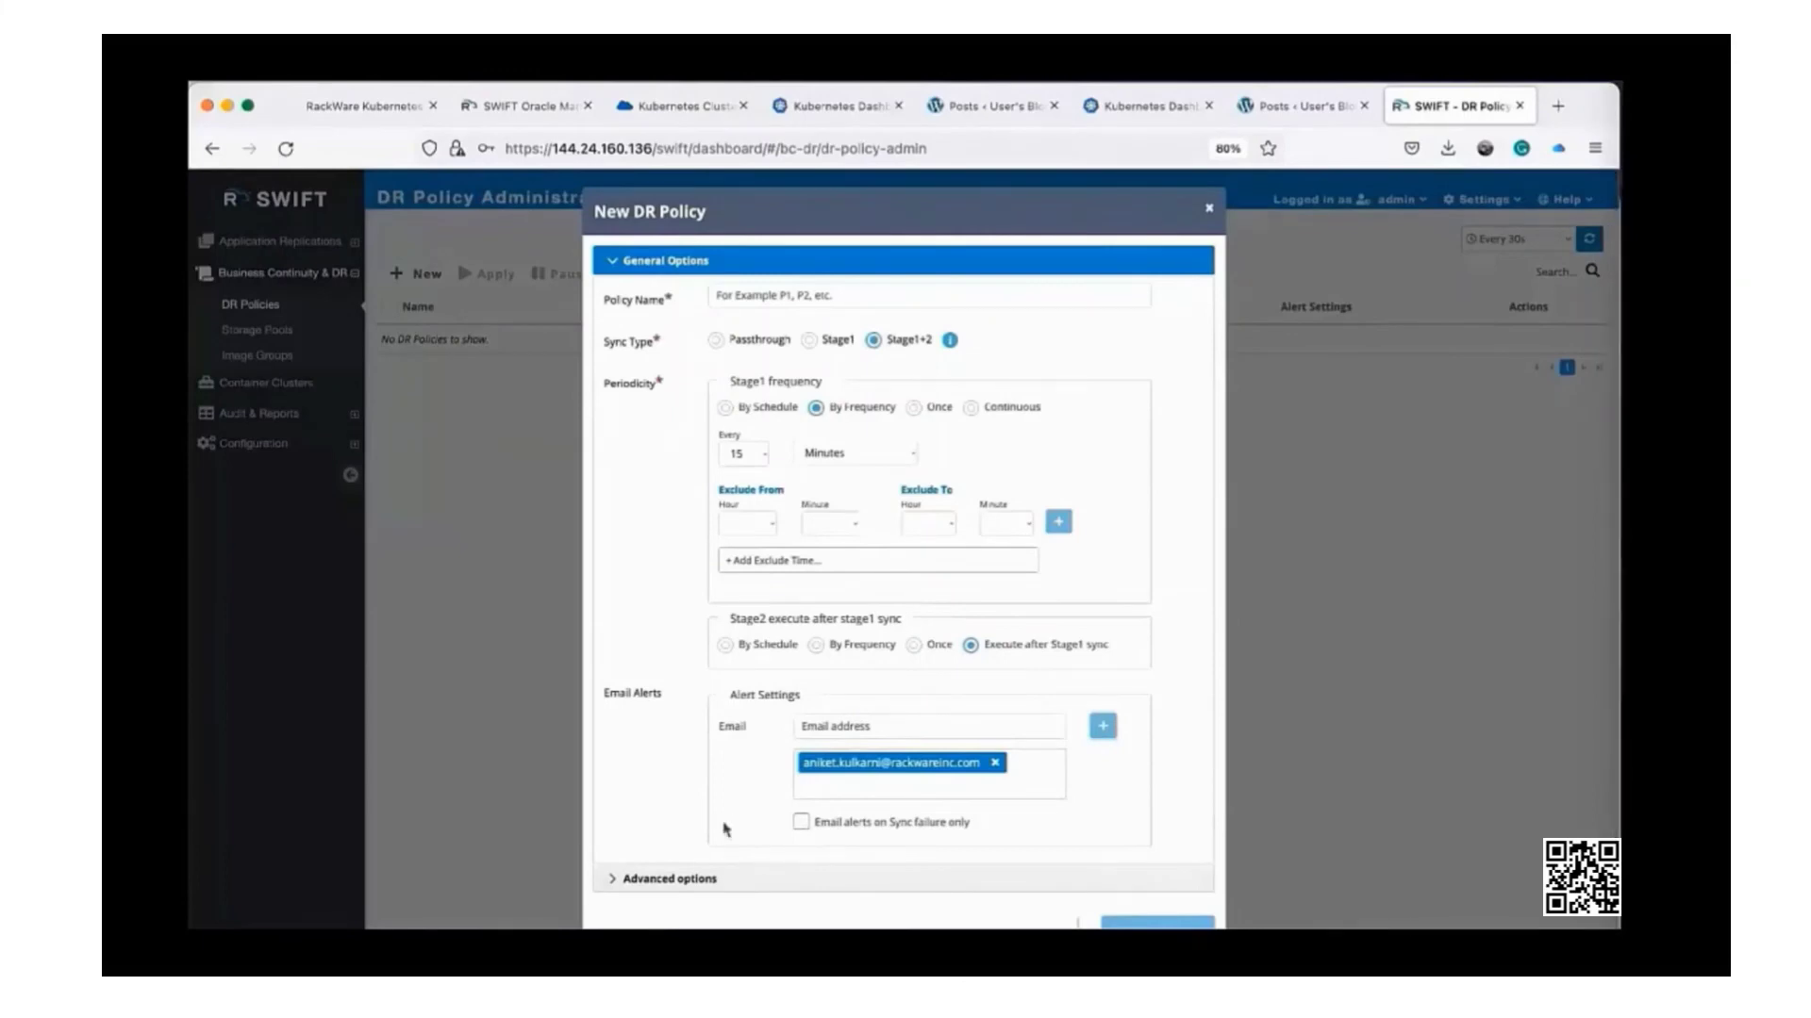
Name the DR policy FifteenMinsPolicy and create it
scroll(830, 825, "down", 1)
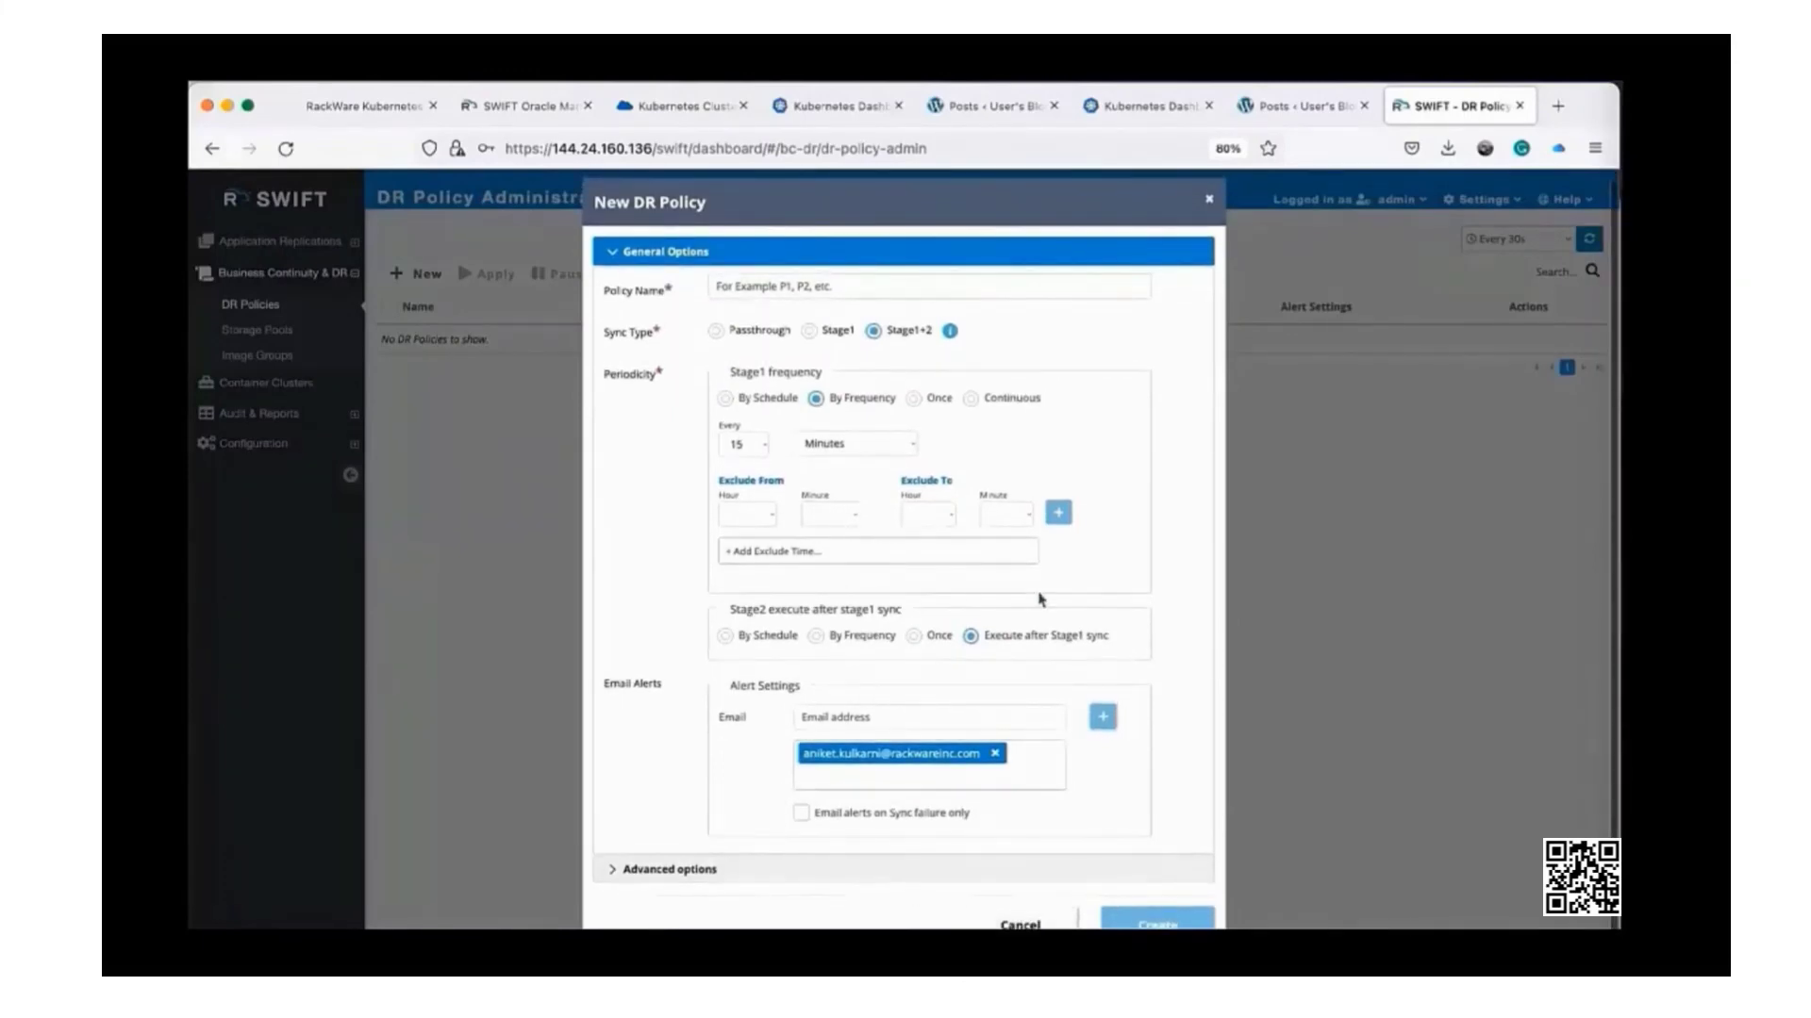
left_click(760, 289)
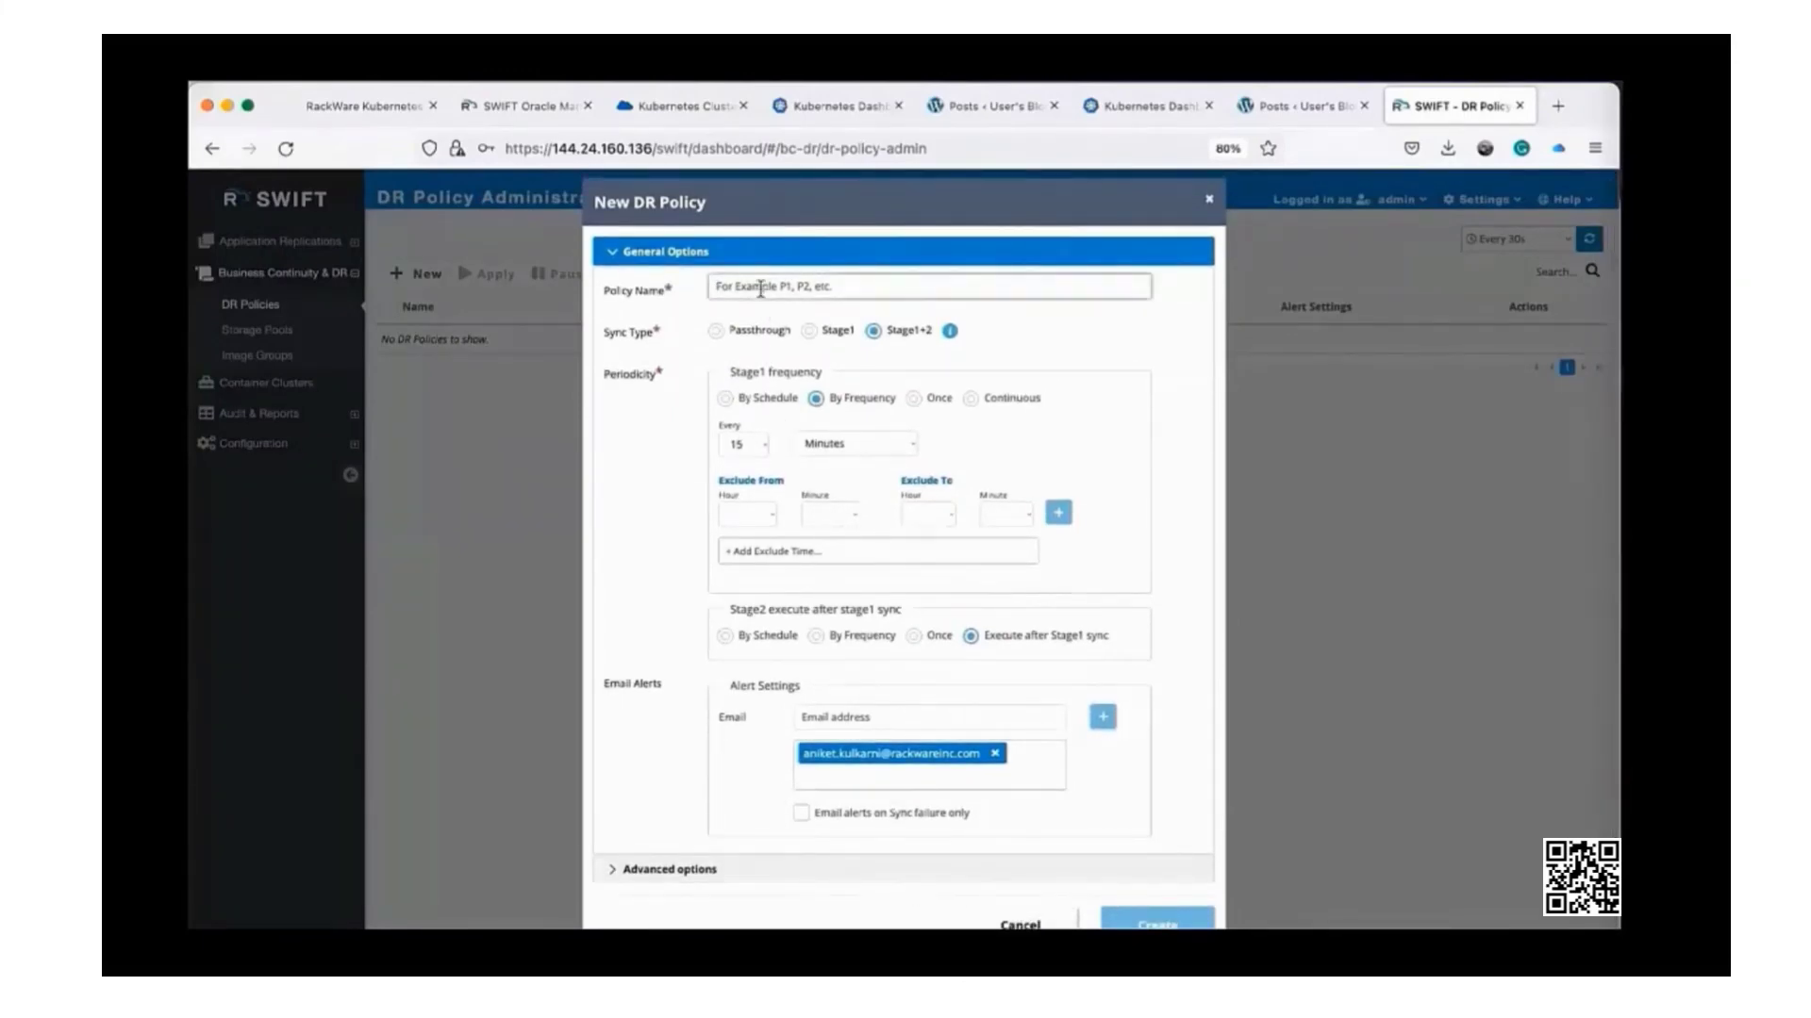
type("Fi")
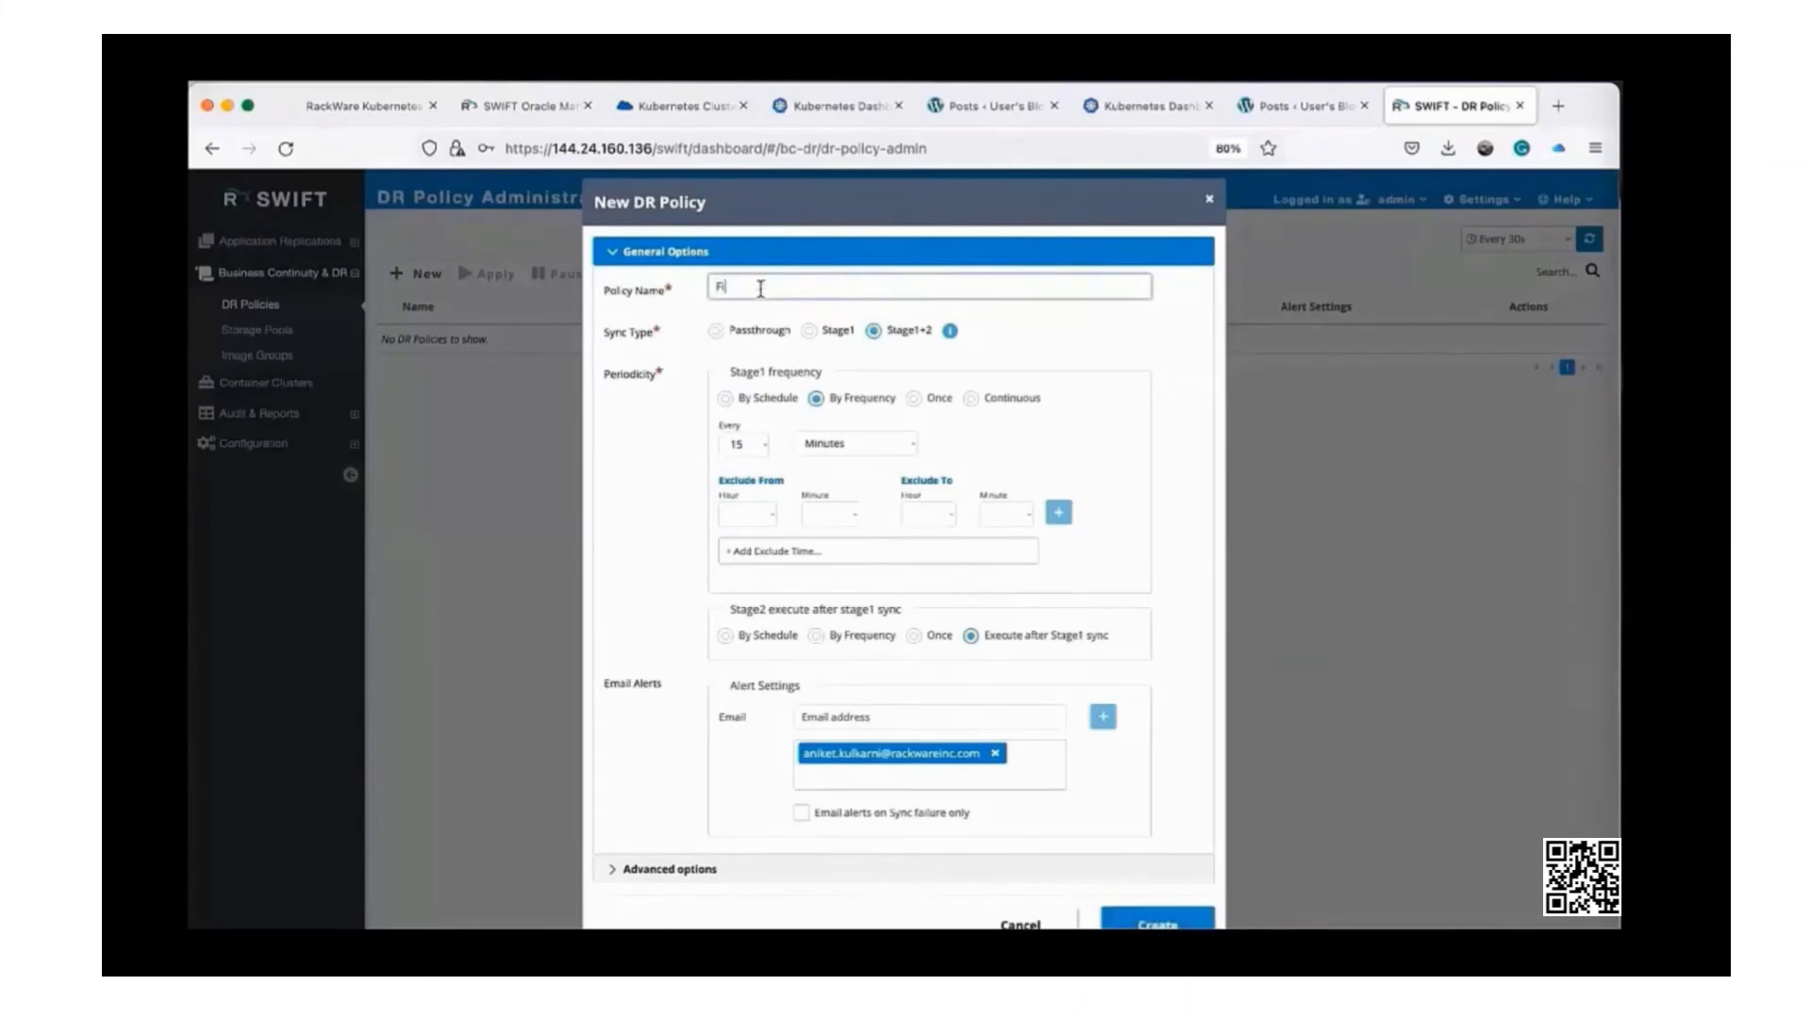
type("fteenMinsPolicy")
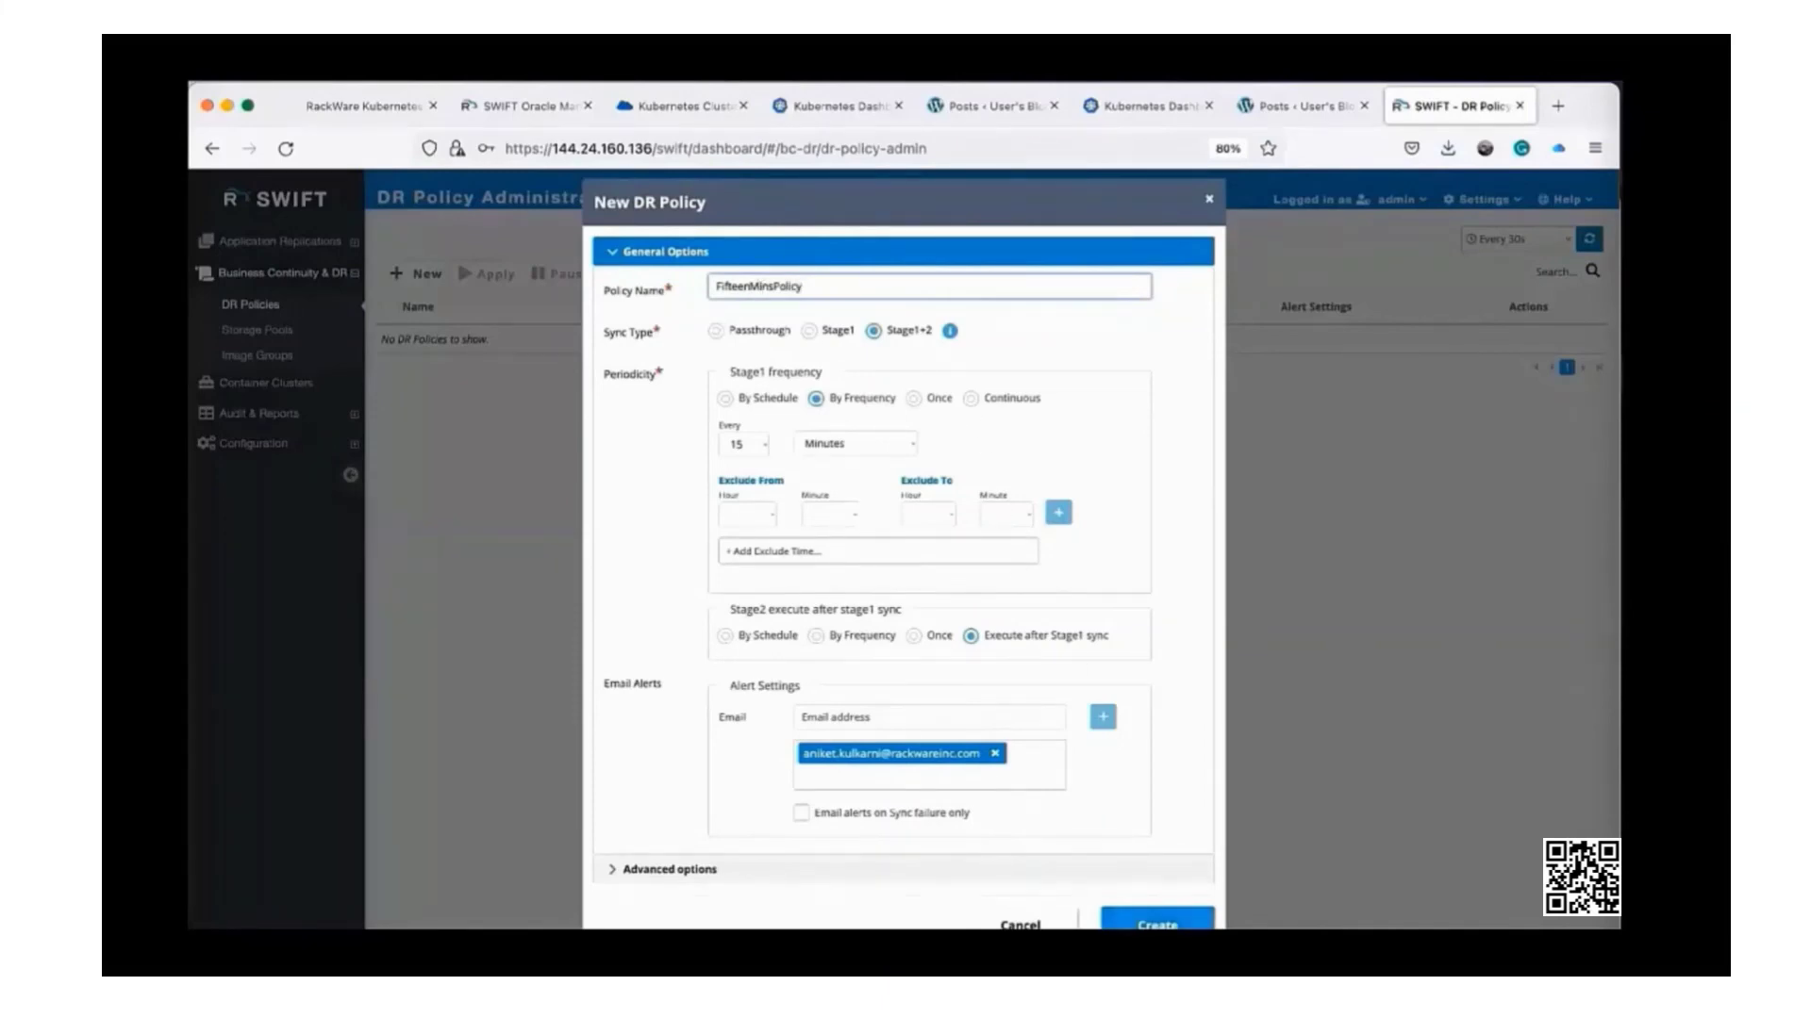
left_click(1158, 920)
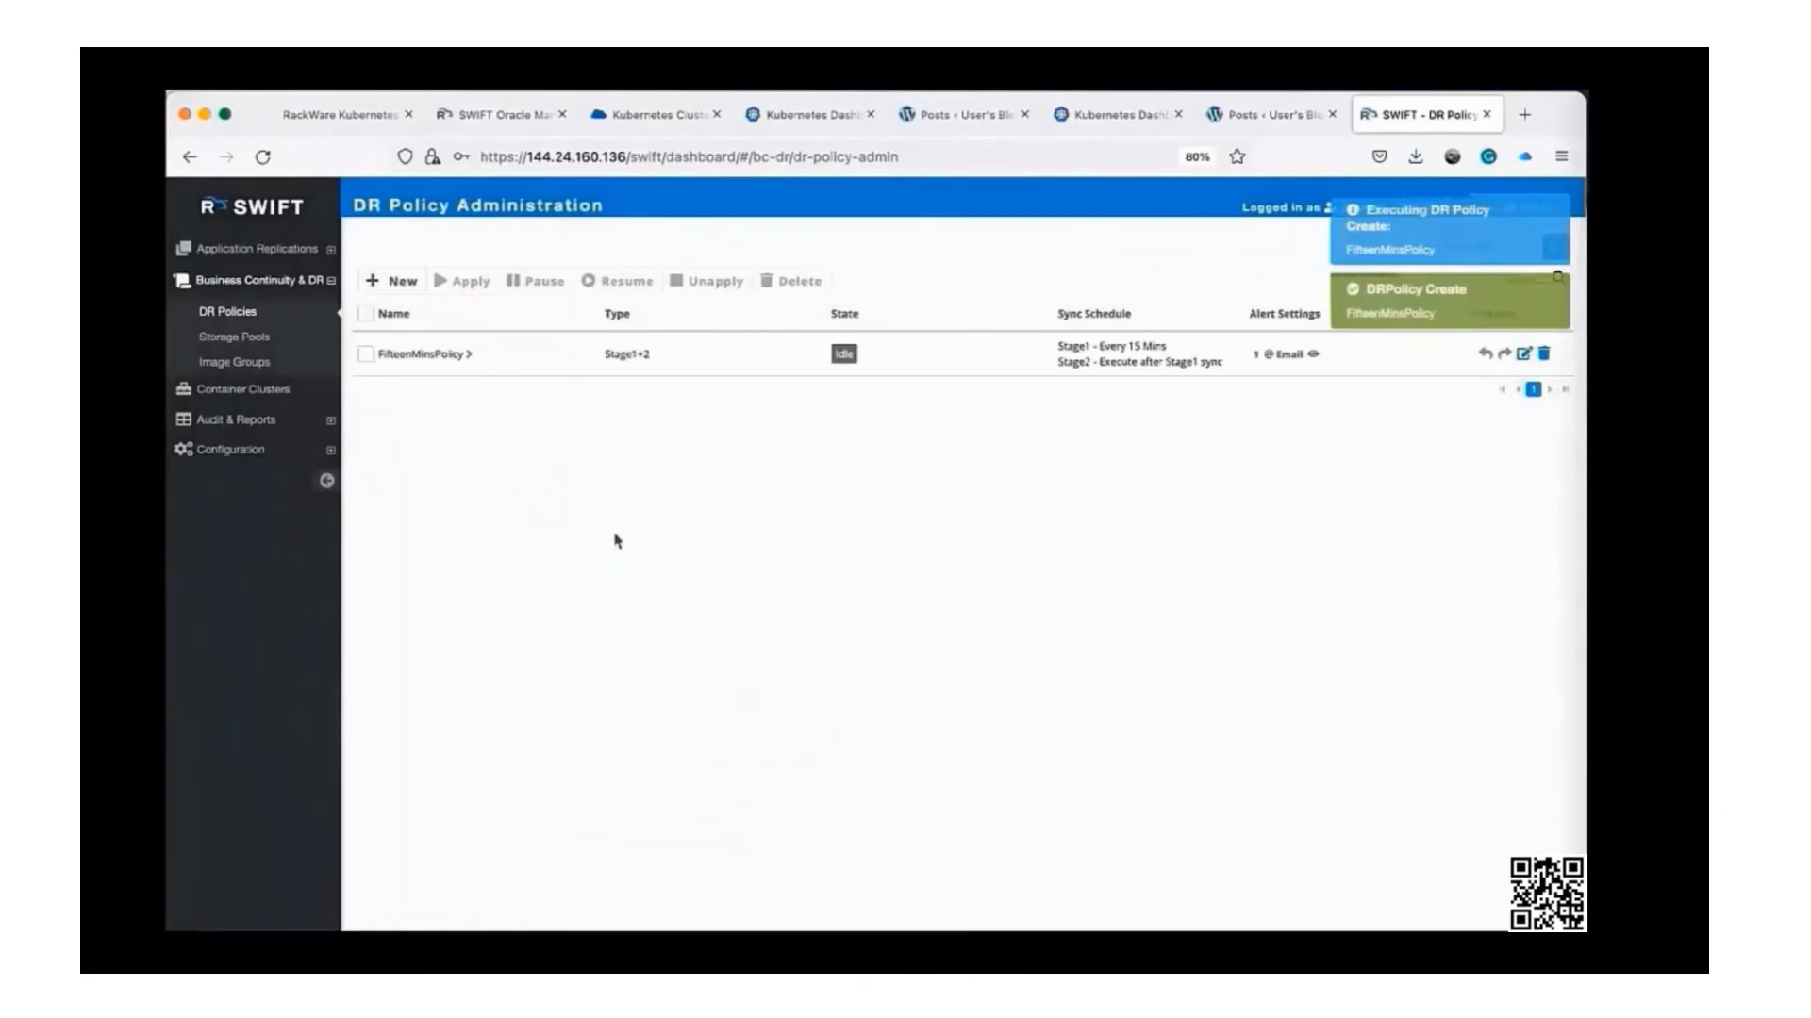
Apply FifteenMinsPolicy to the existing replications initial-stage1 and initial-stage2, starting immediately
left_click(366, 354)
left_click(462, 281)
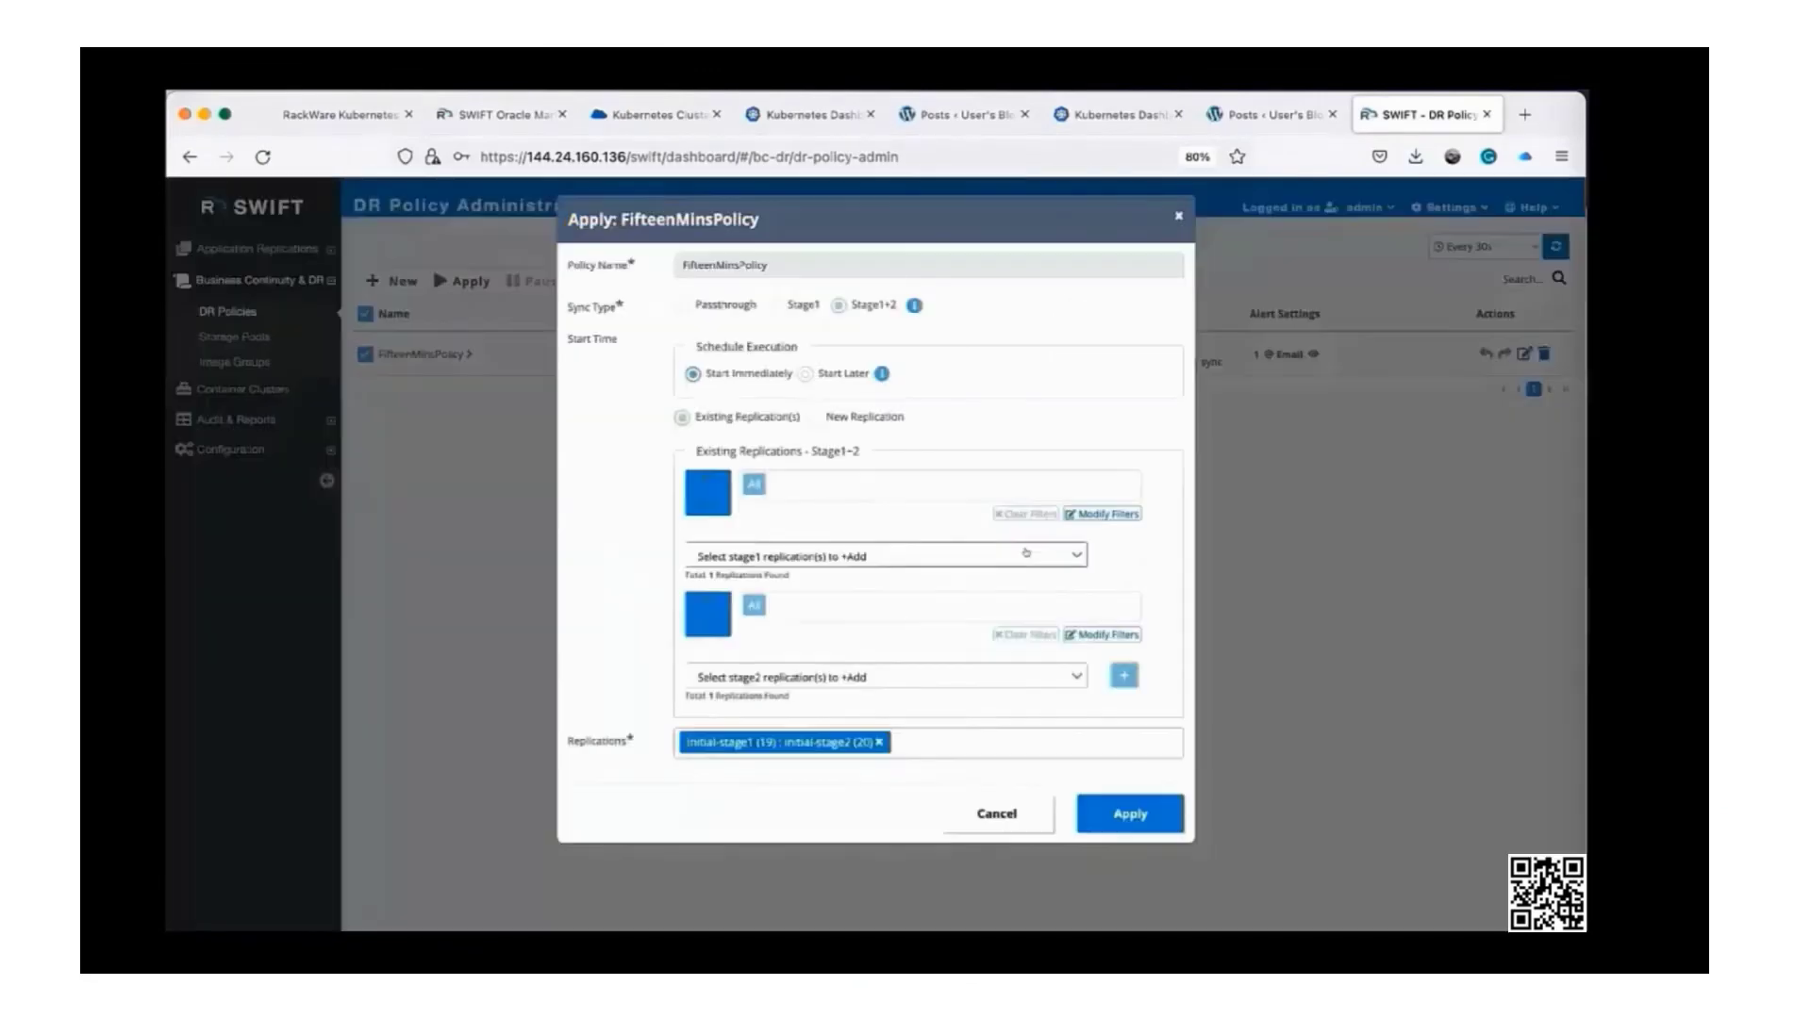
left_click(1017, 554)
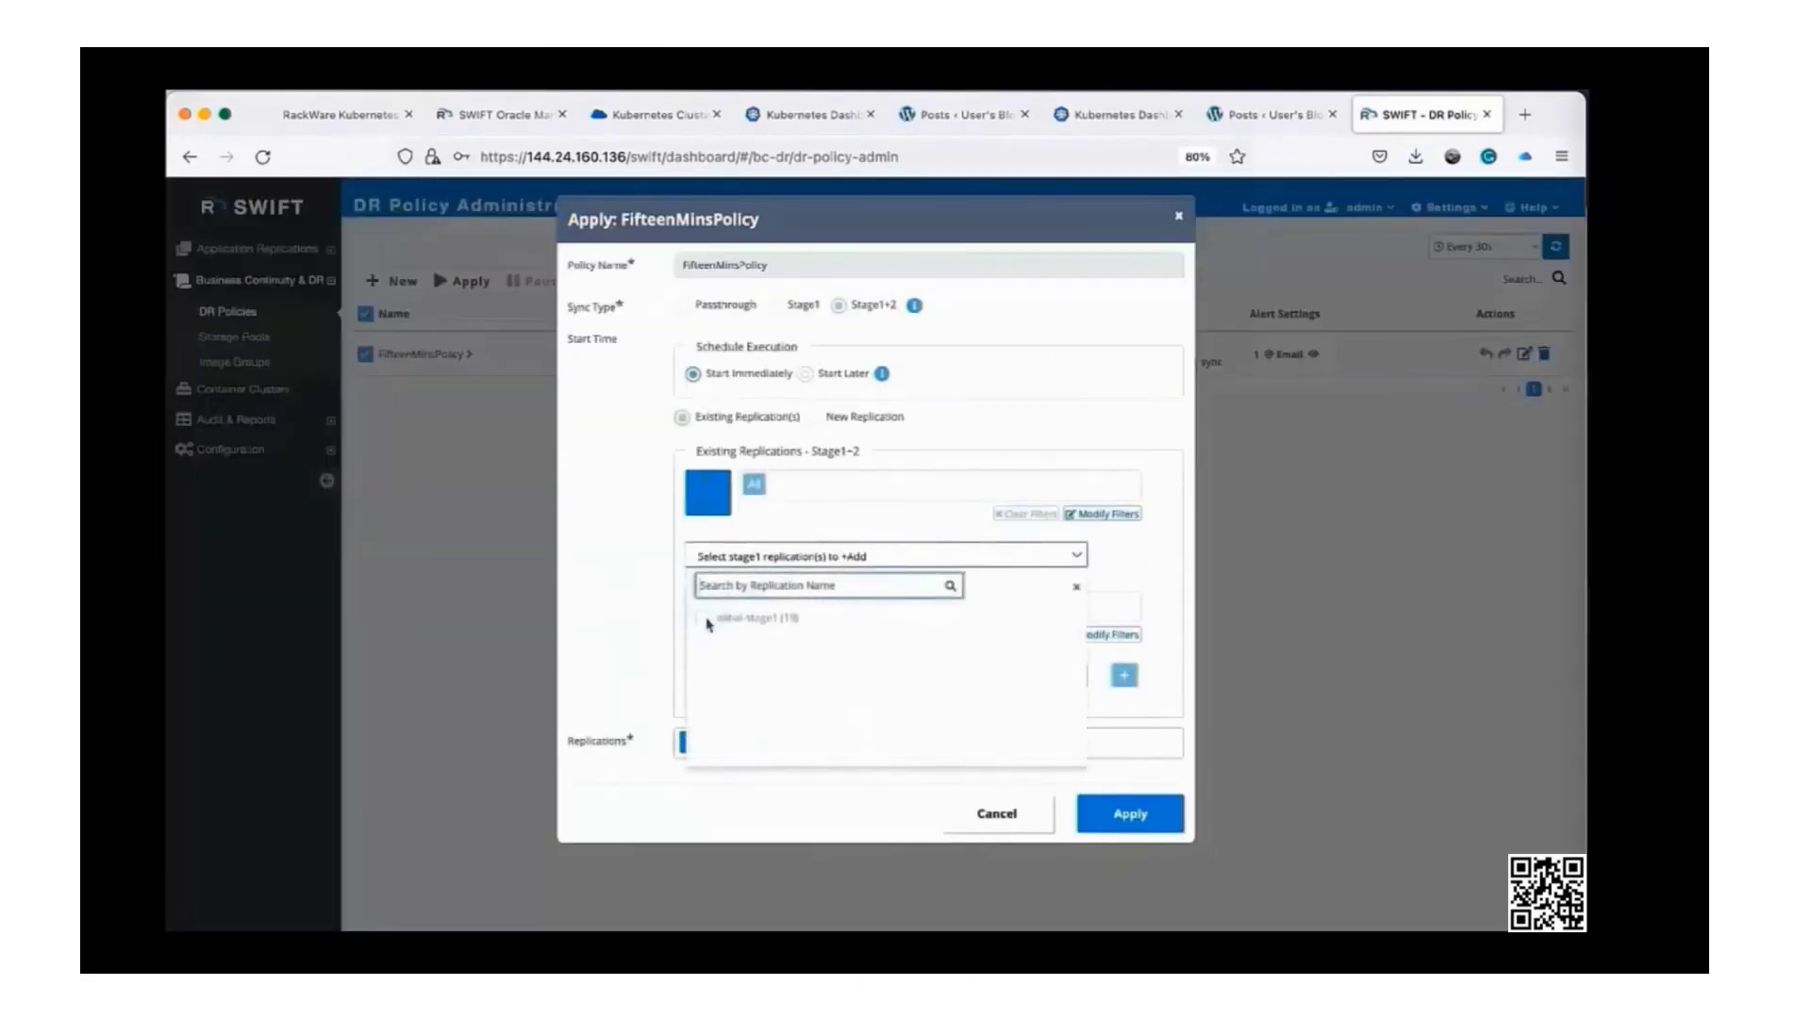
left_click(623, 590)
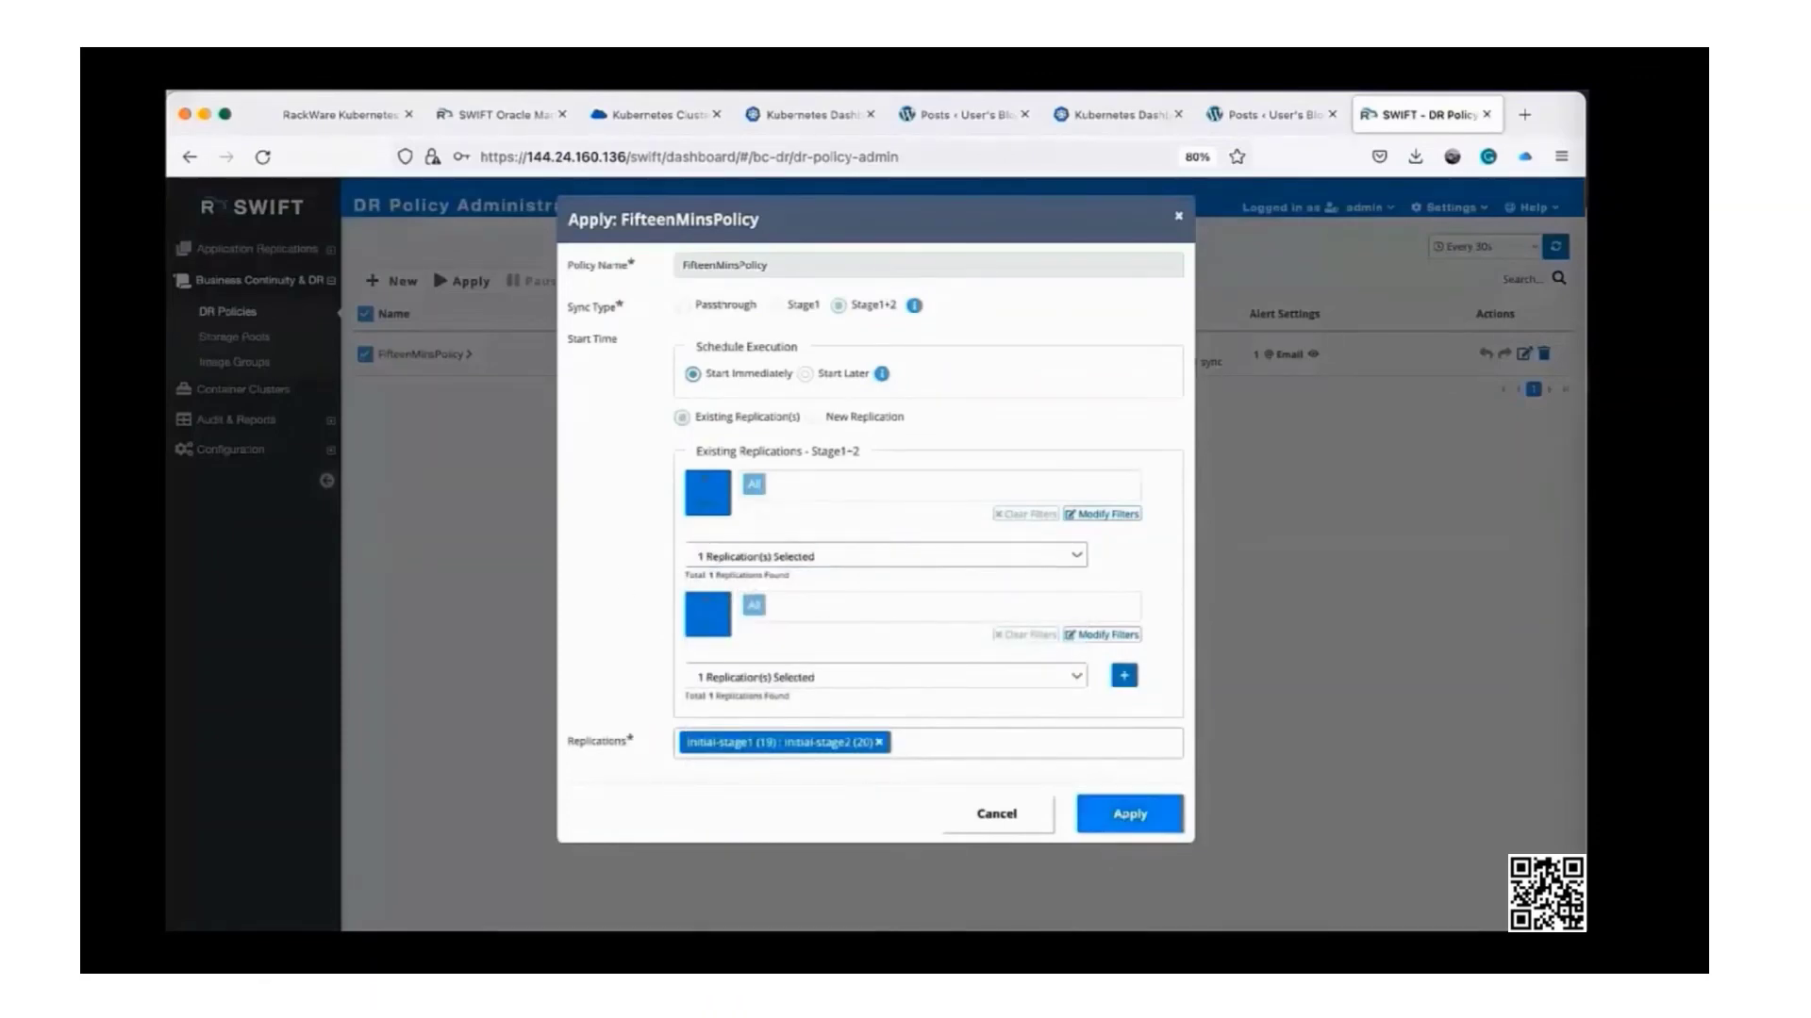
left_click(1159, 806)
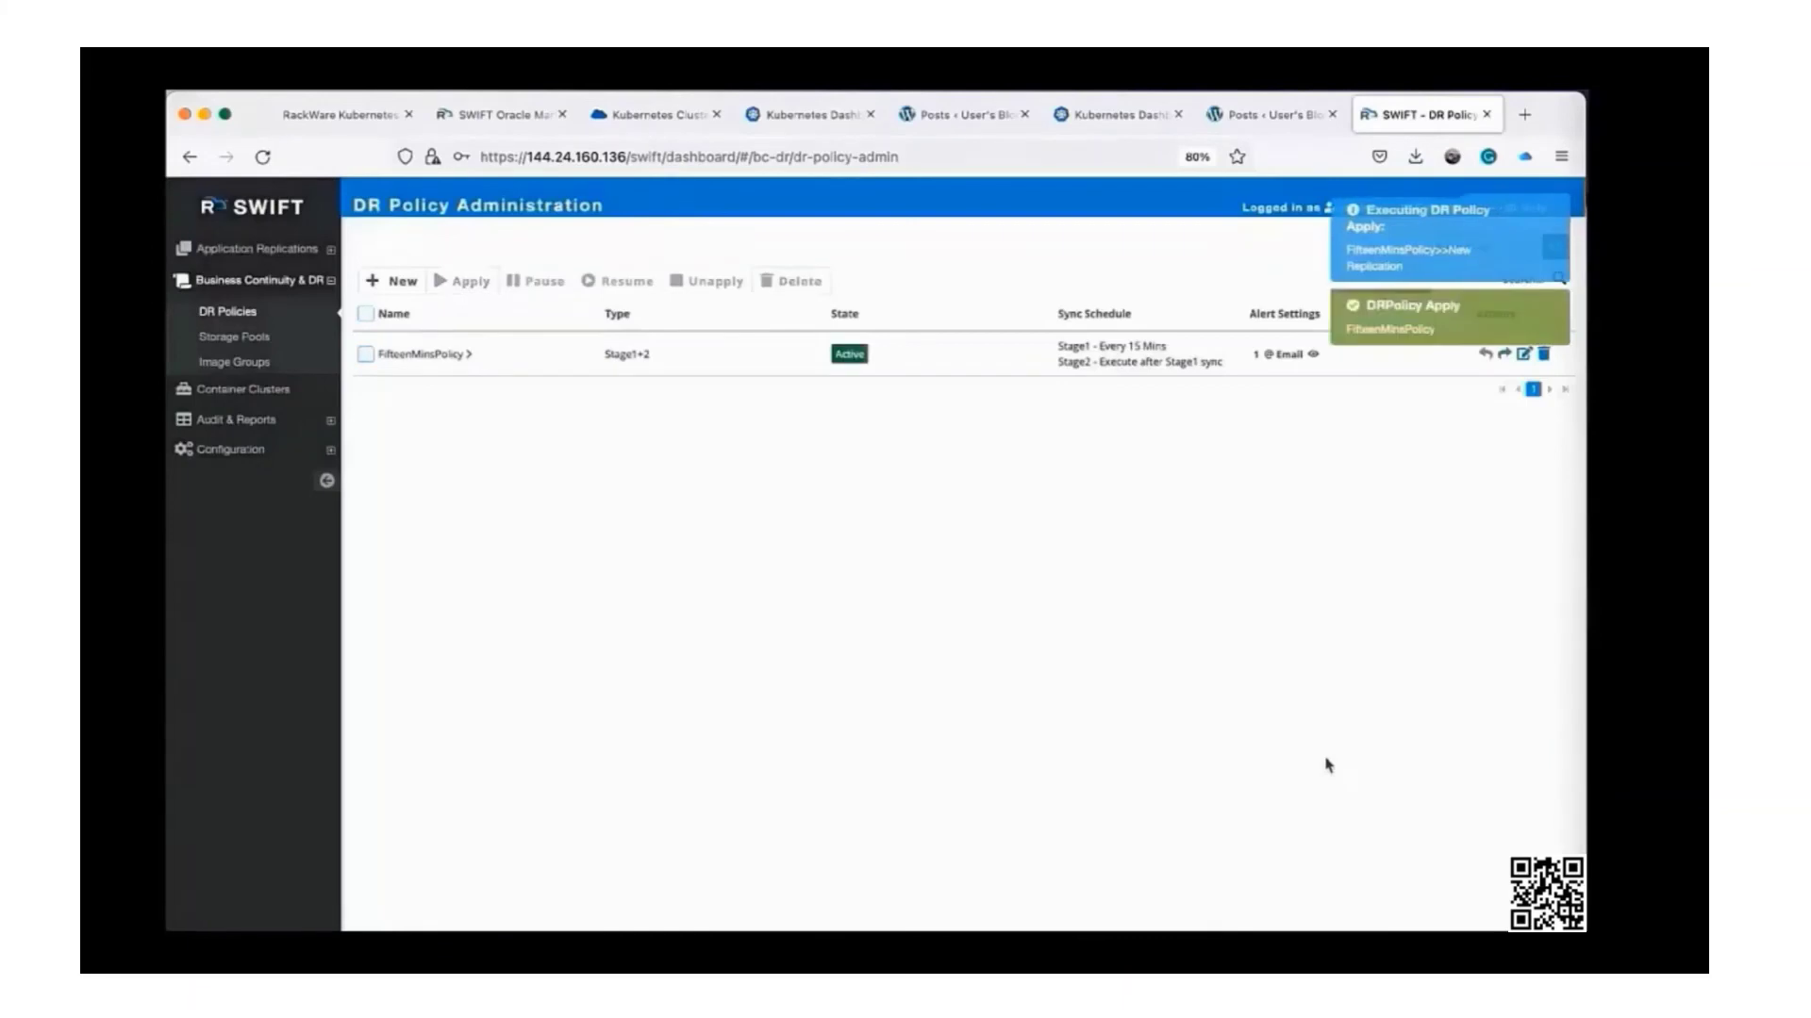
Open the list of active replications to follow the sync run by FifteenMinsPolicy
left_click(257, 248)
left_click(246, 276)
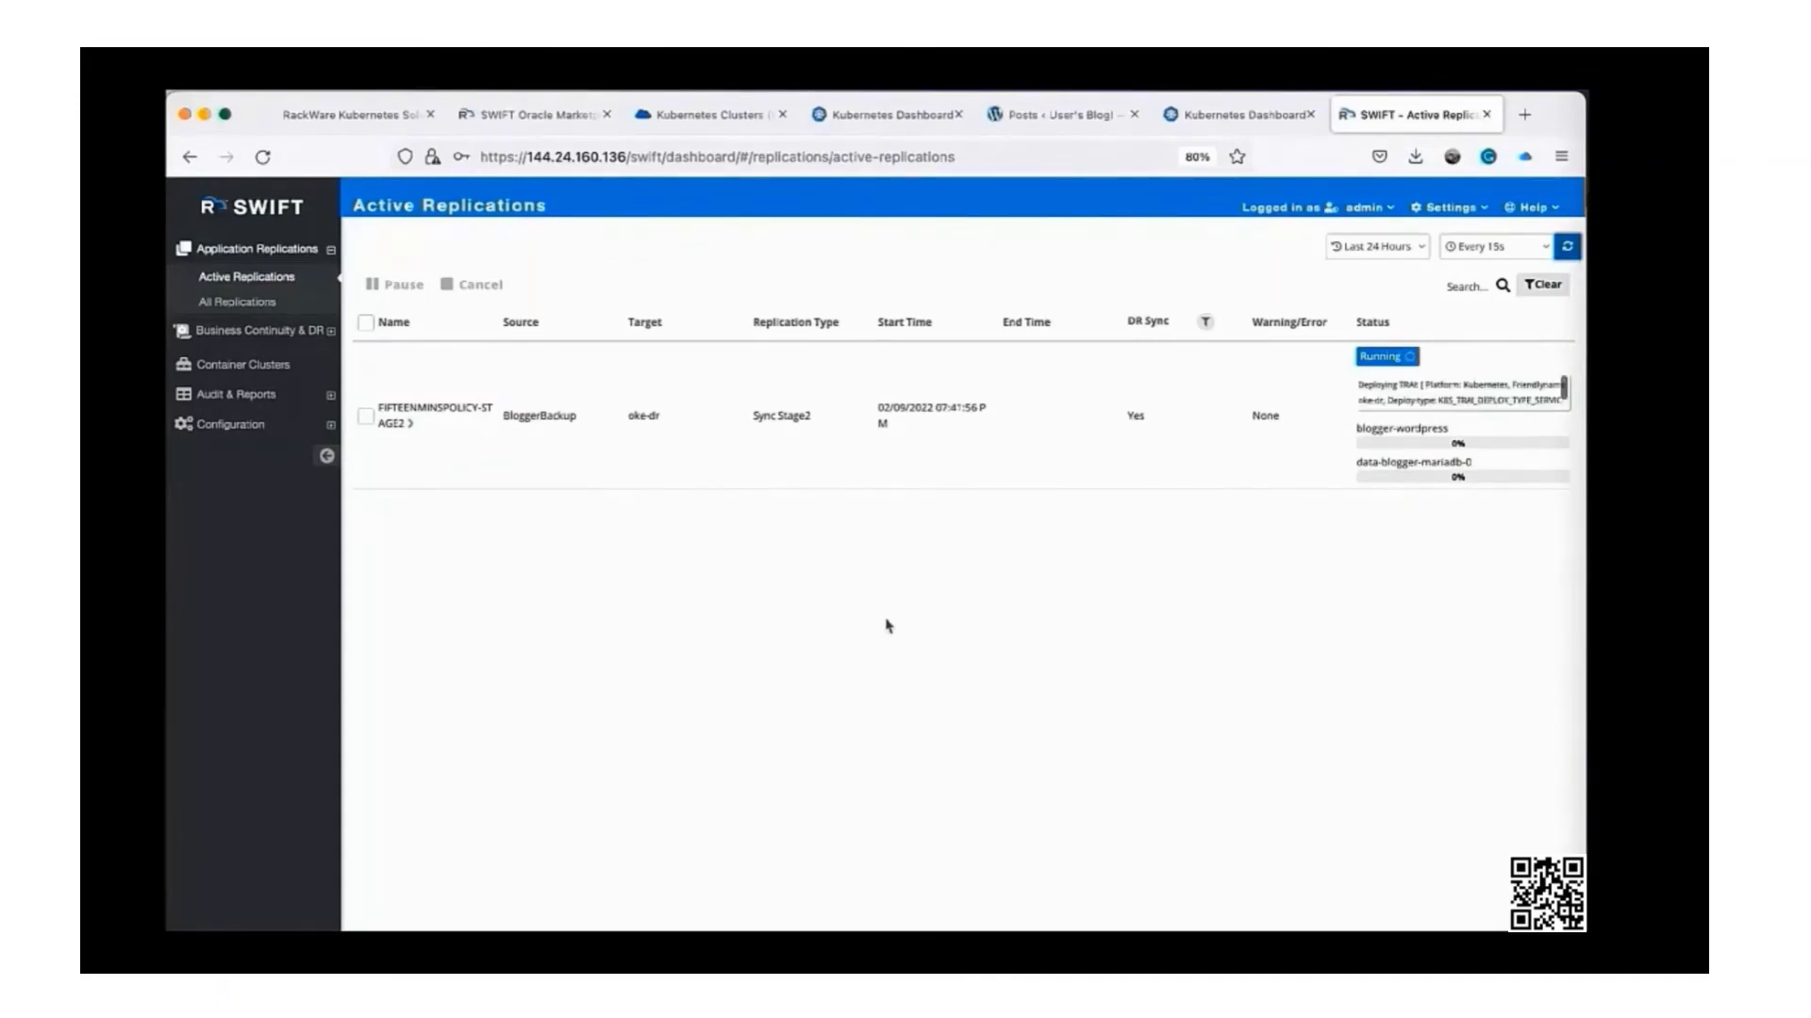
Switch to the DR cluster's Kubernetes Dashboard and examine the bloggerapp namespace's pods, services, config maps and persistent volume claims
left_click(1241, 114)
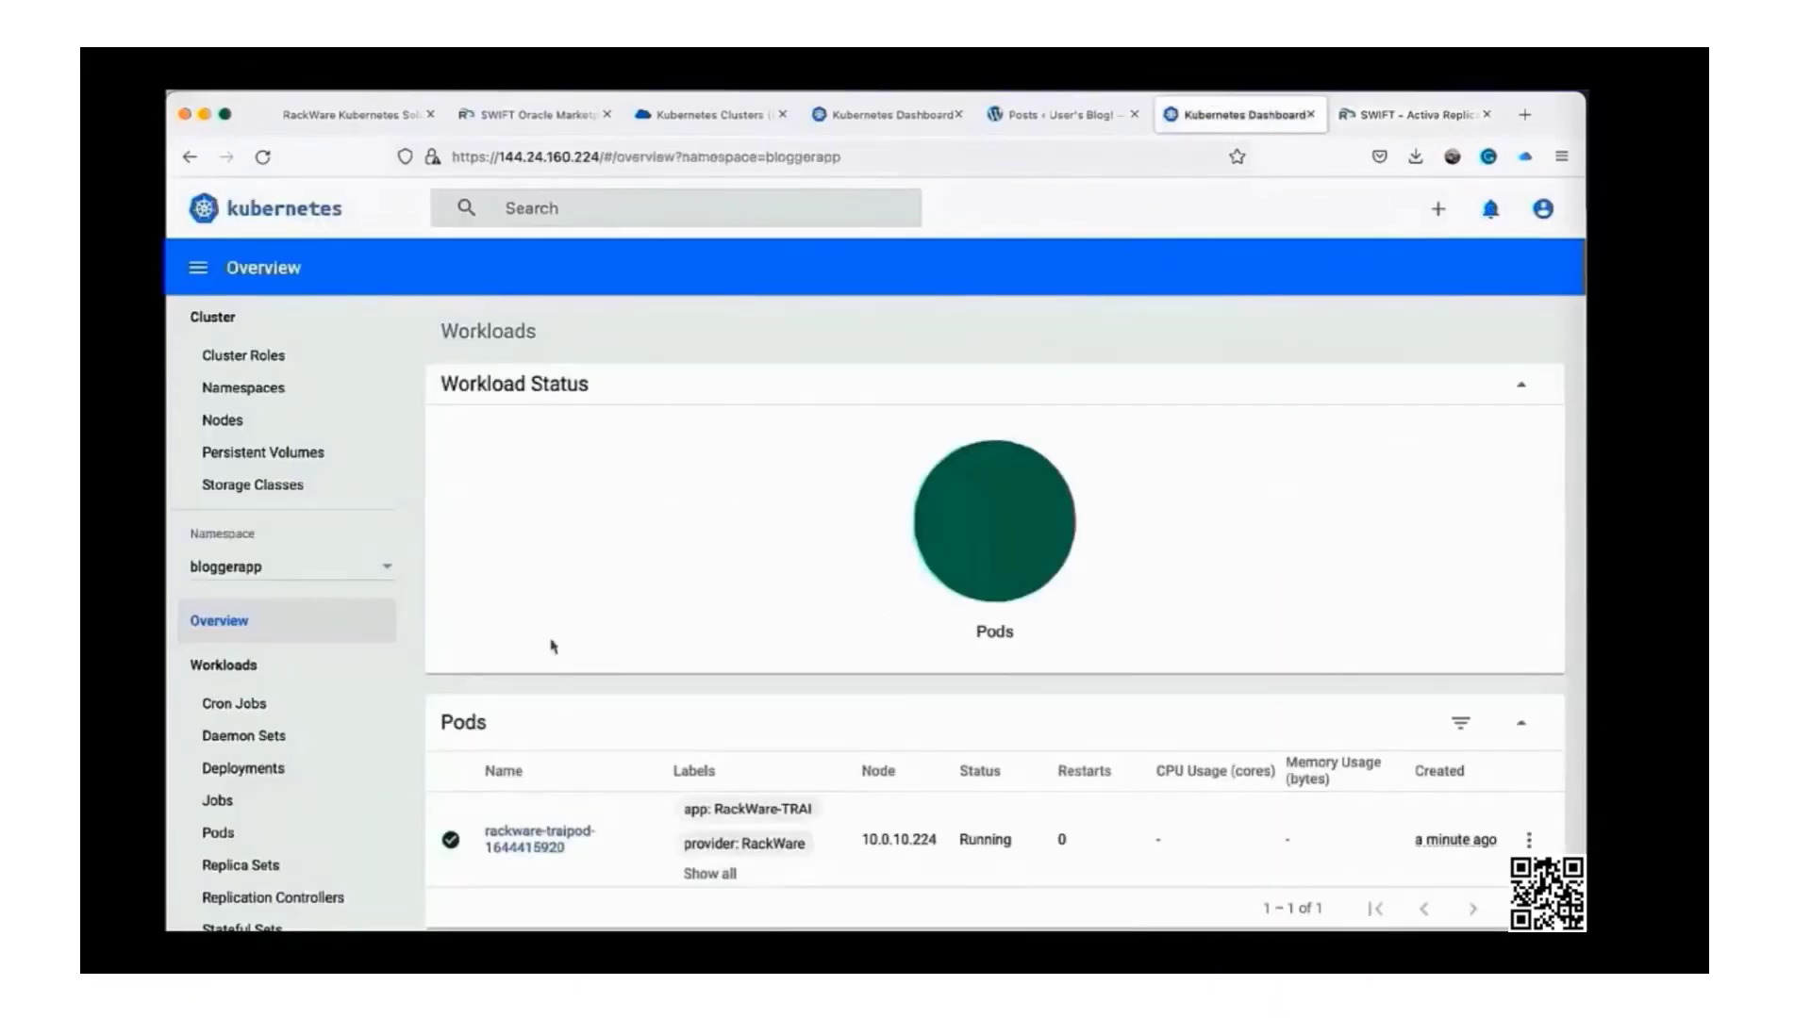
scroll(726, 613, "down", 10)
scroll(725, 613, "up", 4)
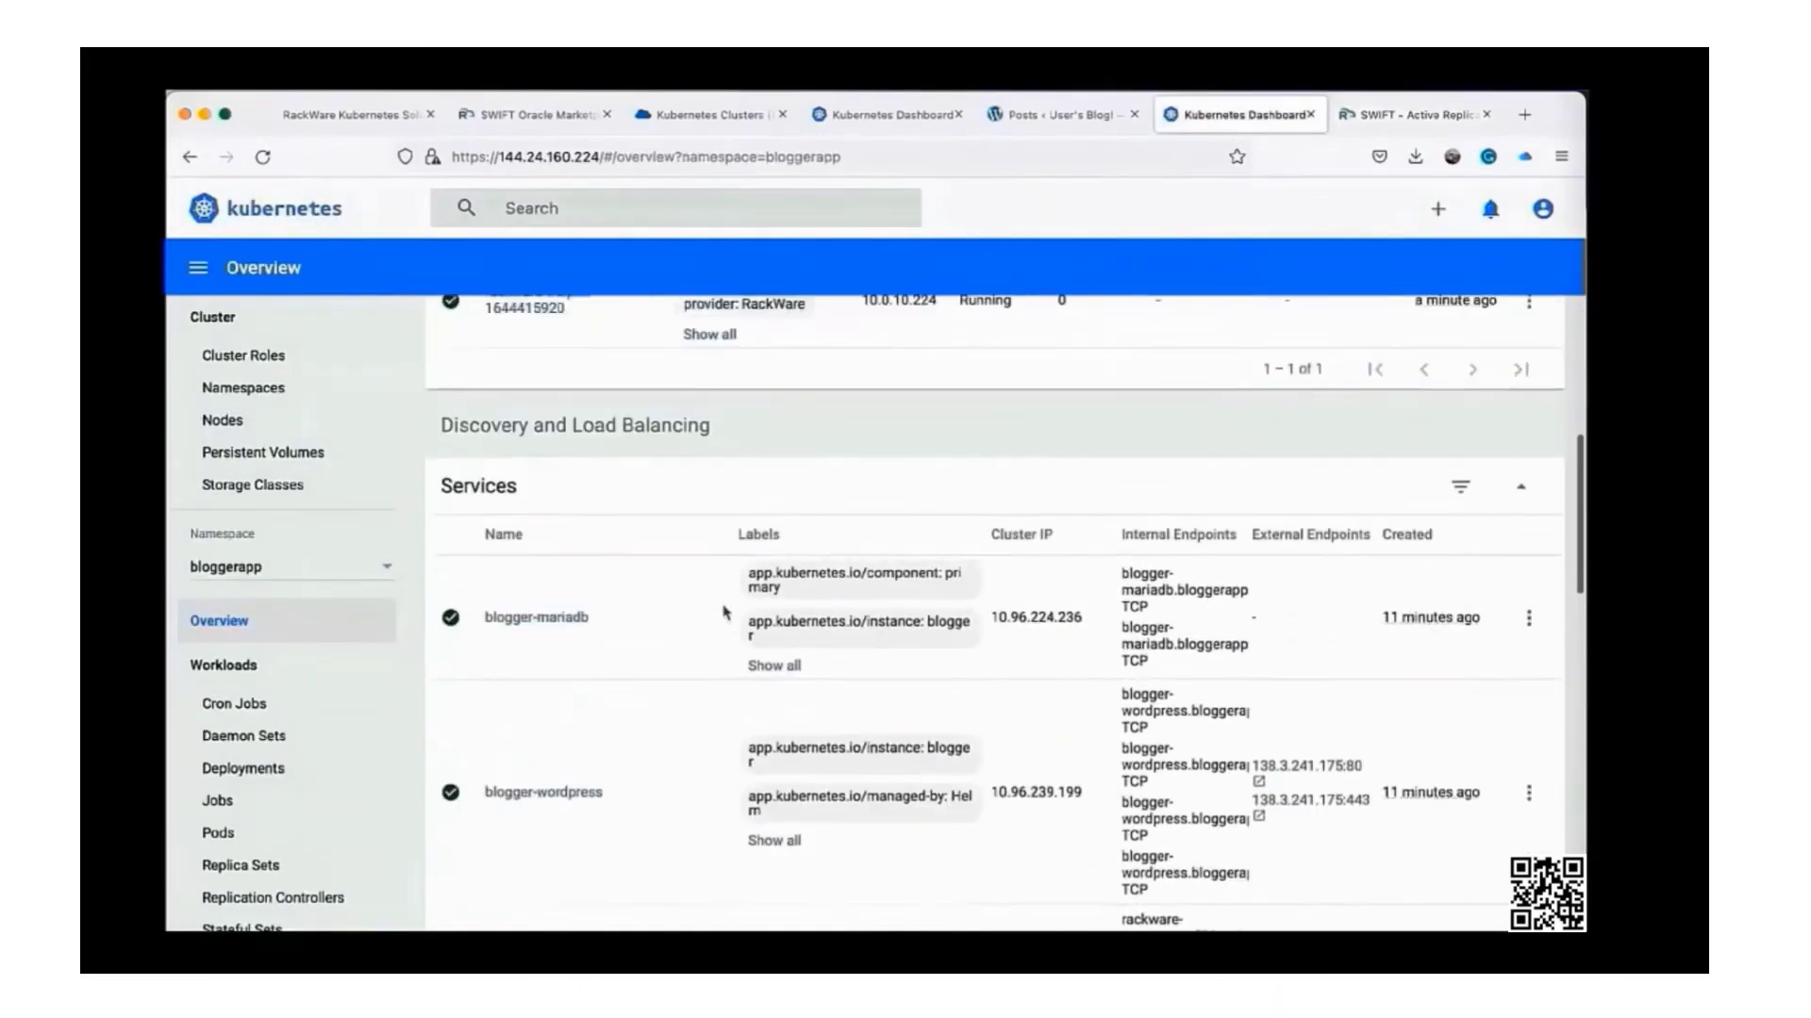
scroll(723, 608, "down", 8)
scroll(725, 603, "down", 6)
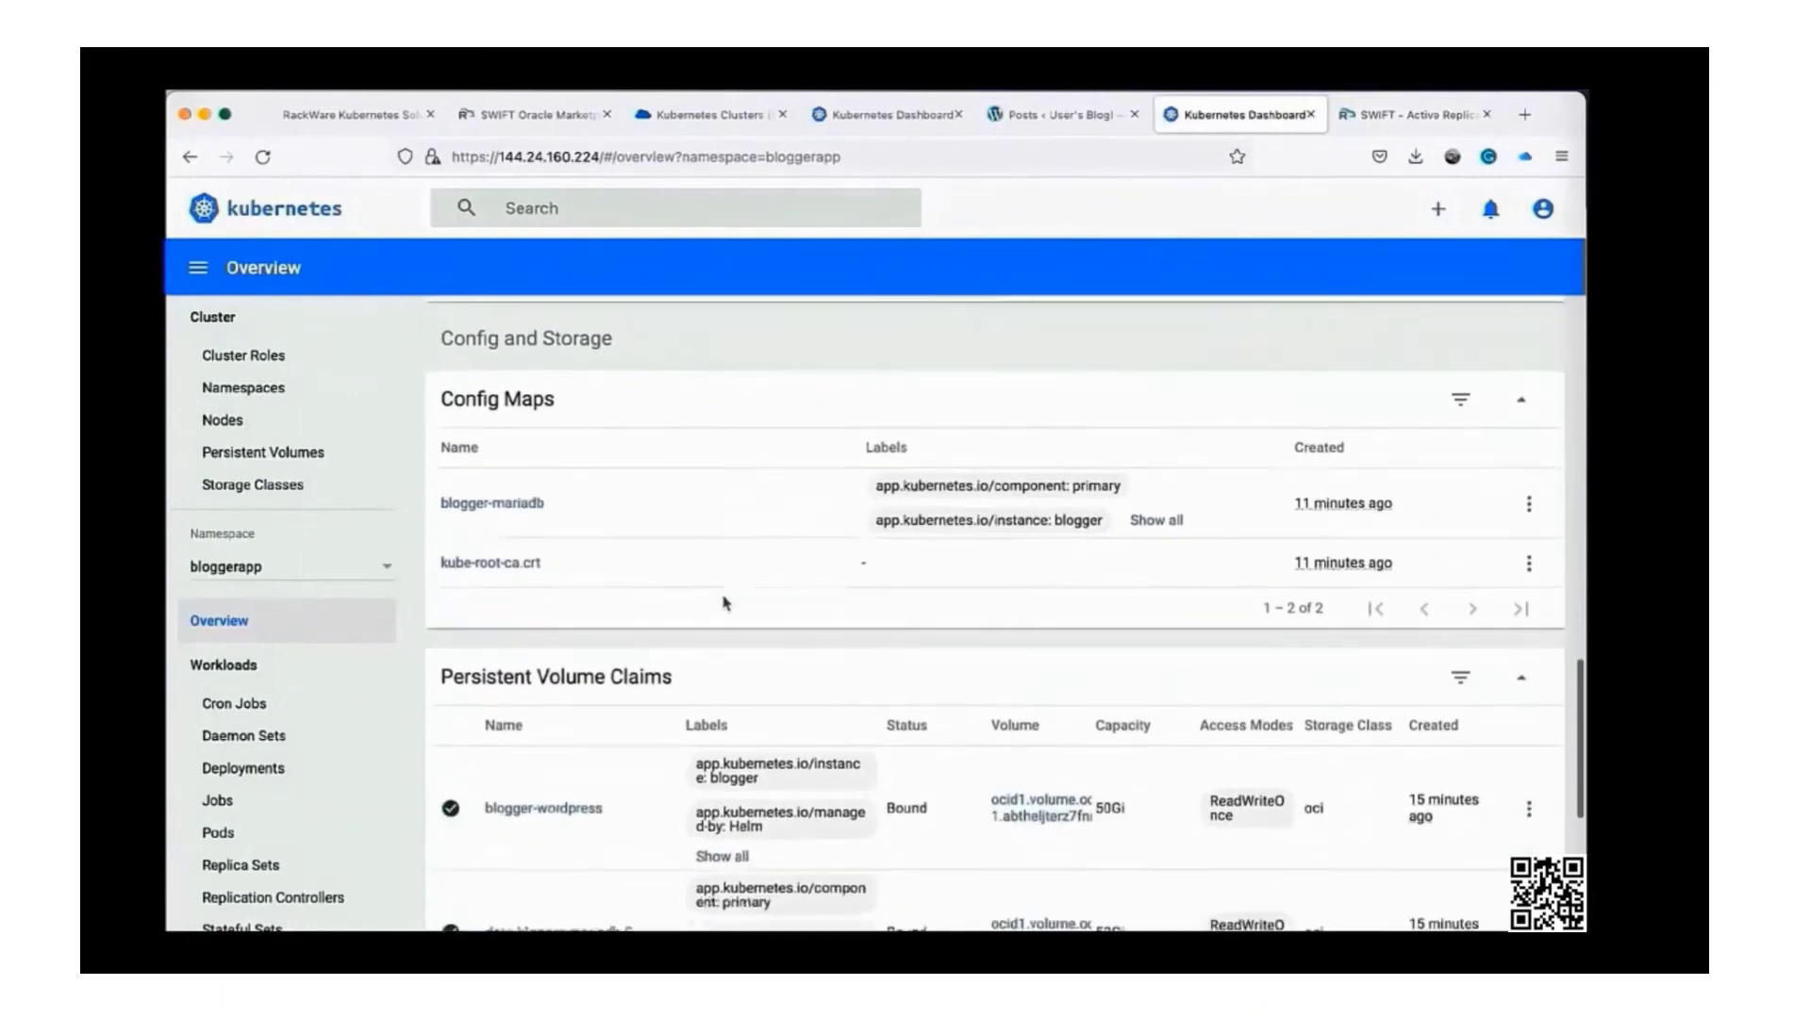
scroll(717, 596, "up", 3)
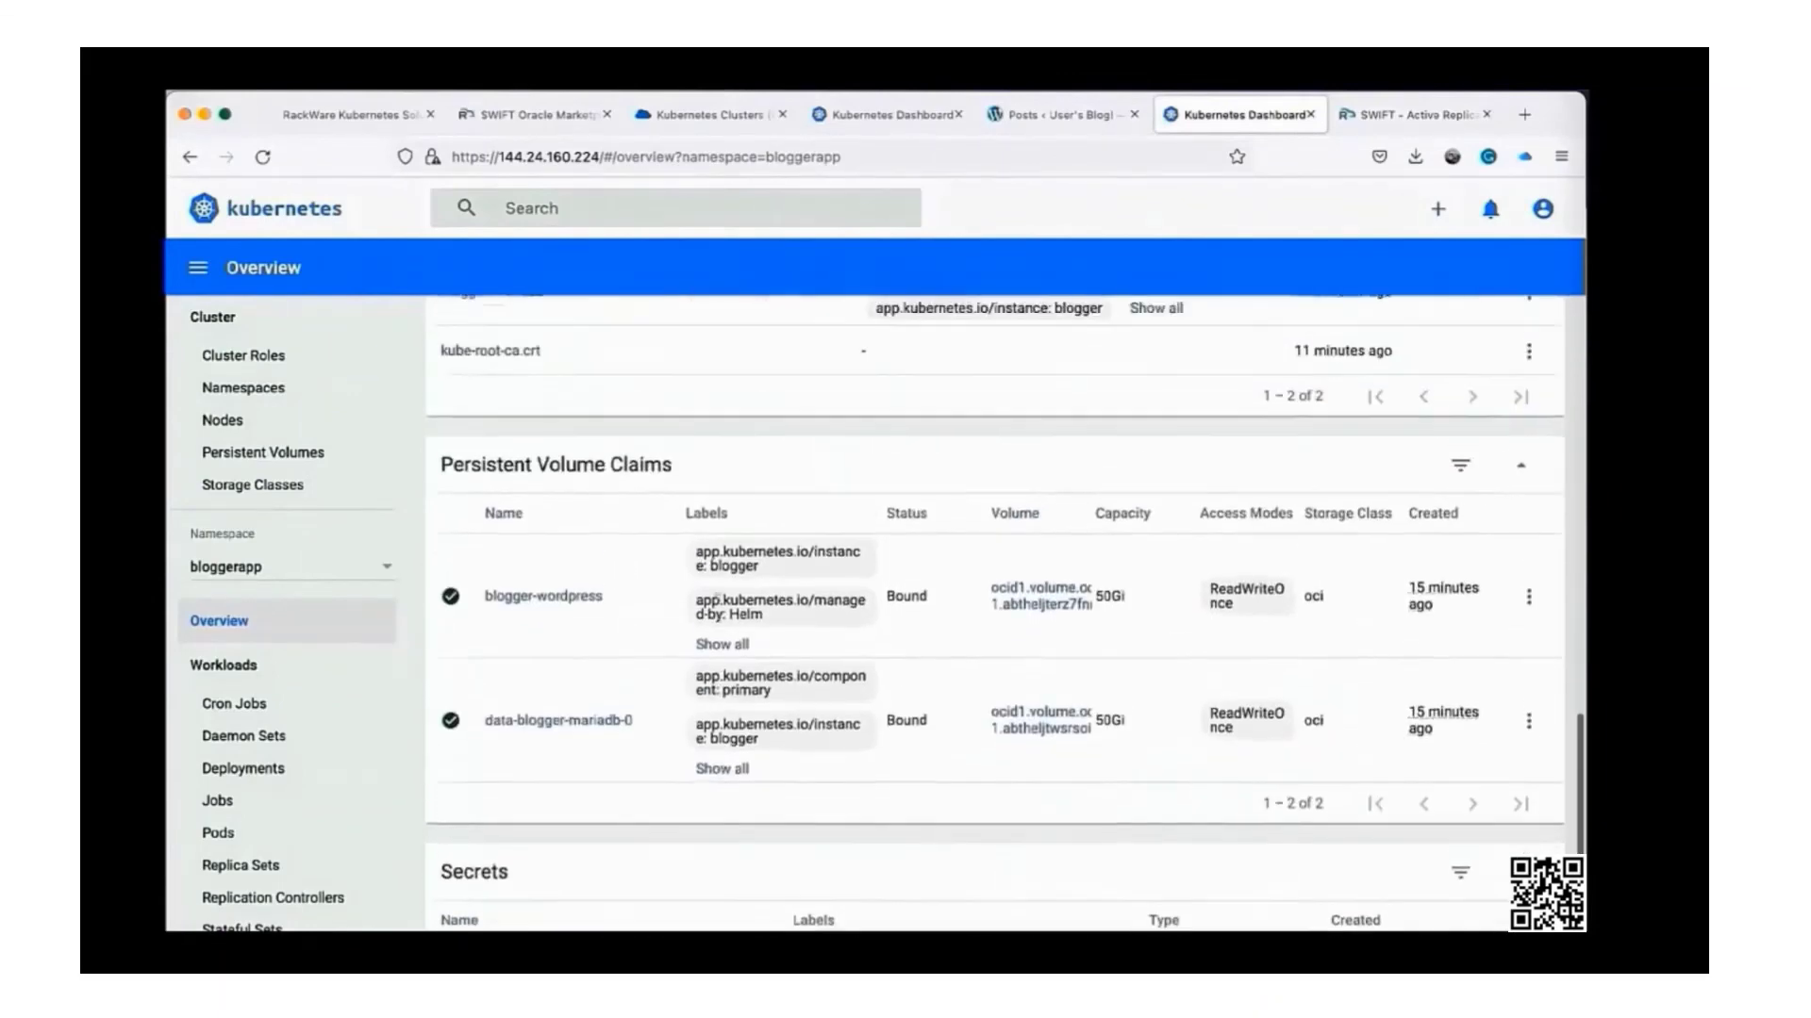
scroll(723, 604, "down", 3)
scroll(728, 606, "up", 8)
scroll(724, 601, "up", 2)
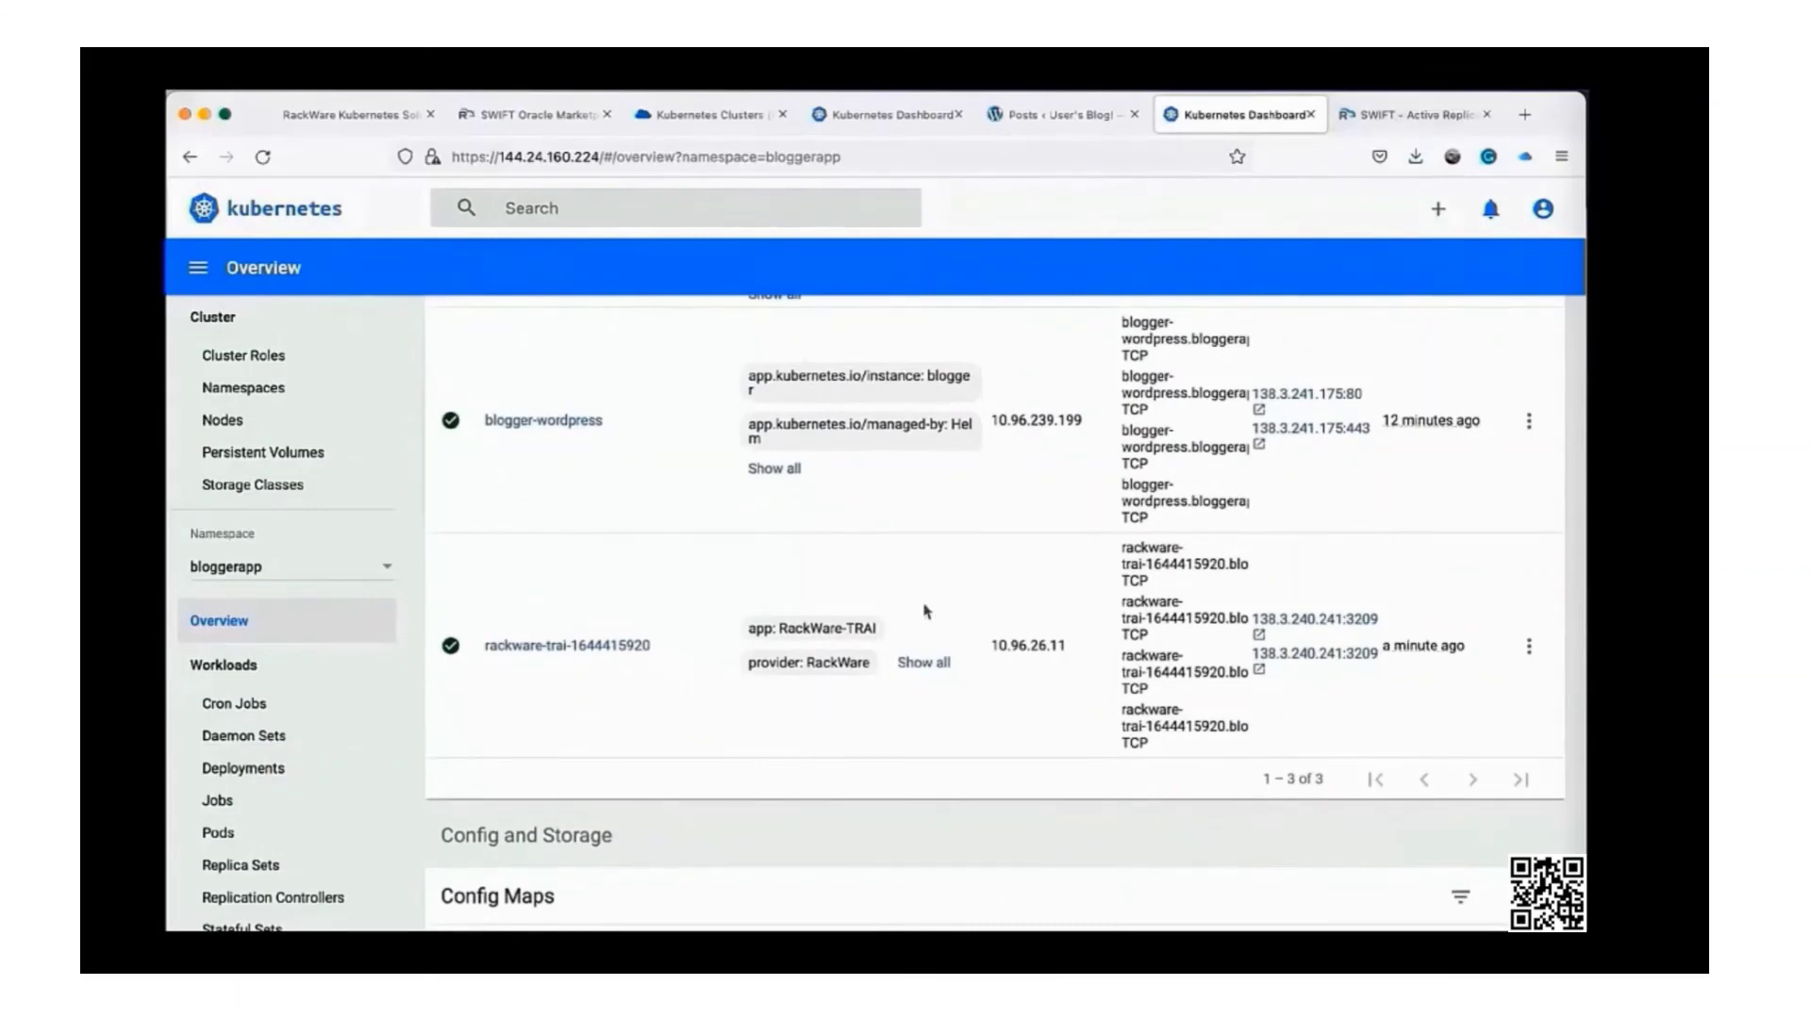
scroll(926, 719, "down", 5)
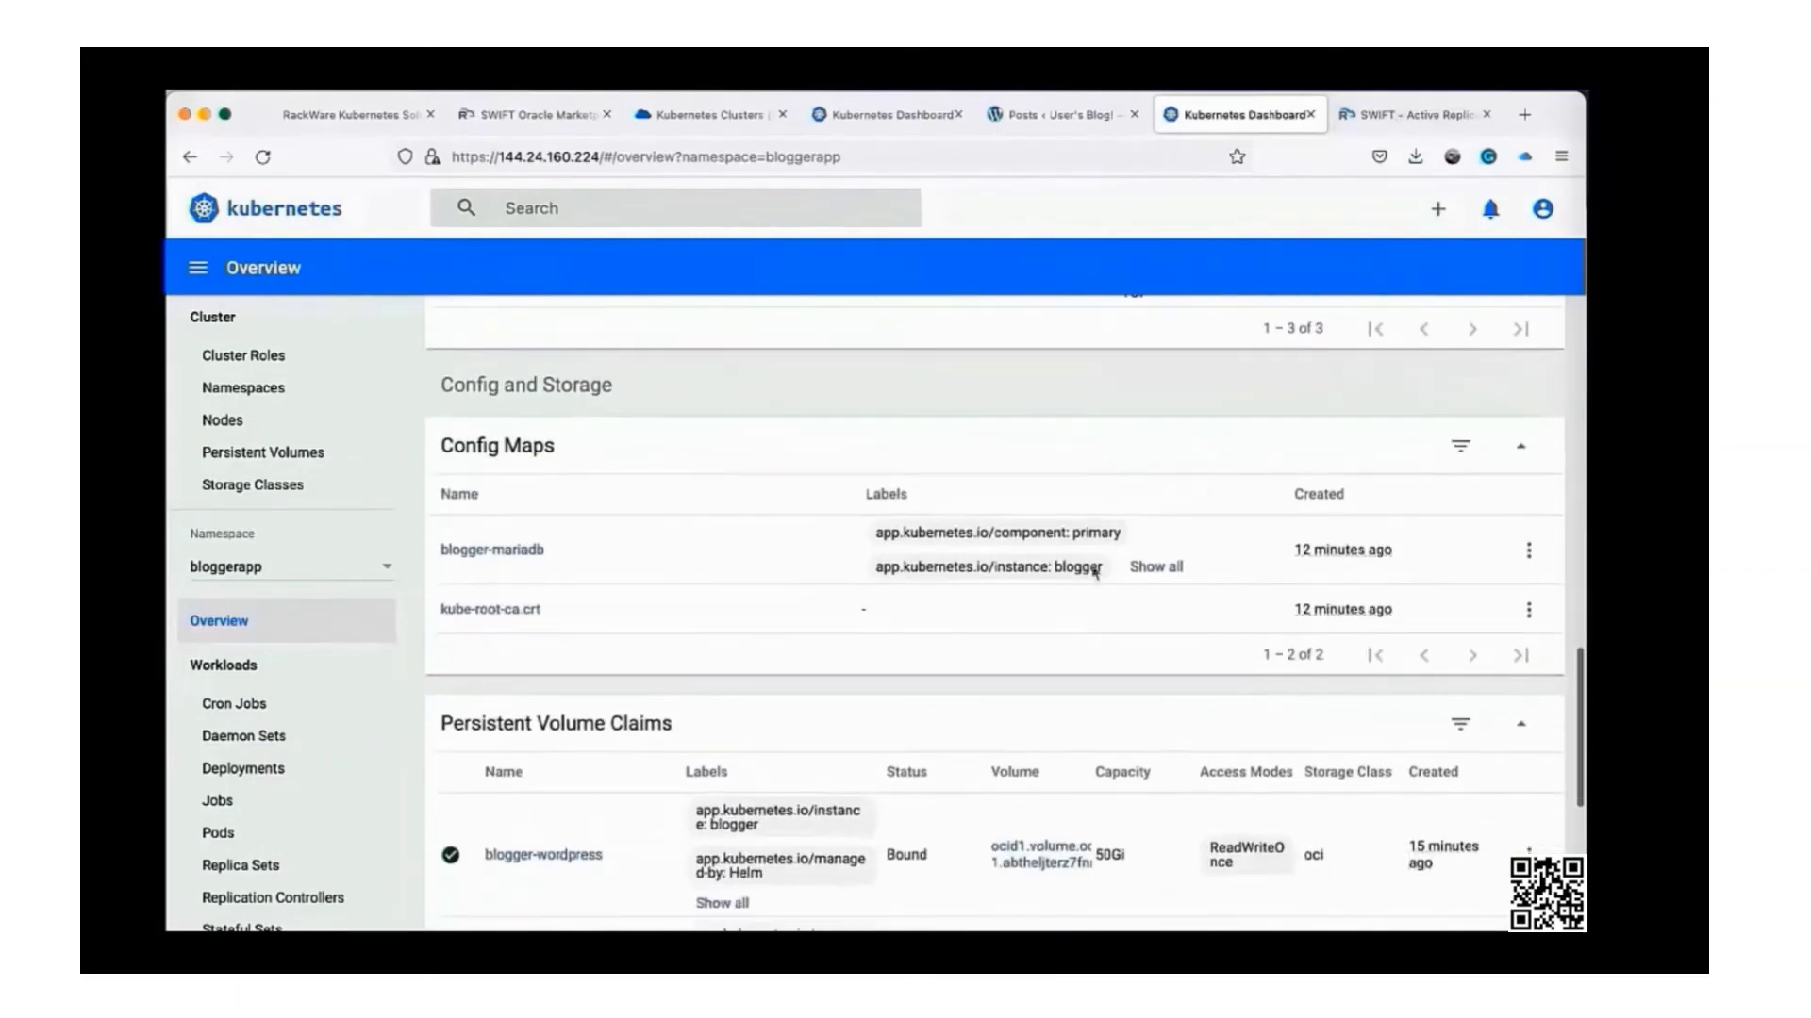
left_click(1156, 567)
scroll(892, 703, "up", 3)
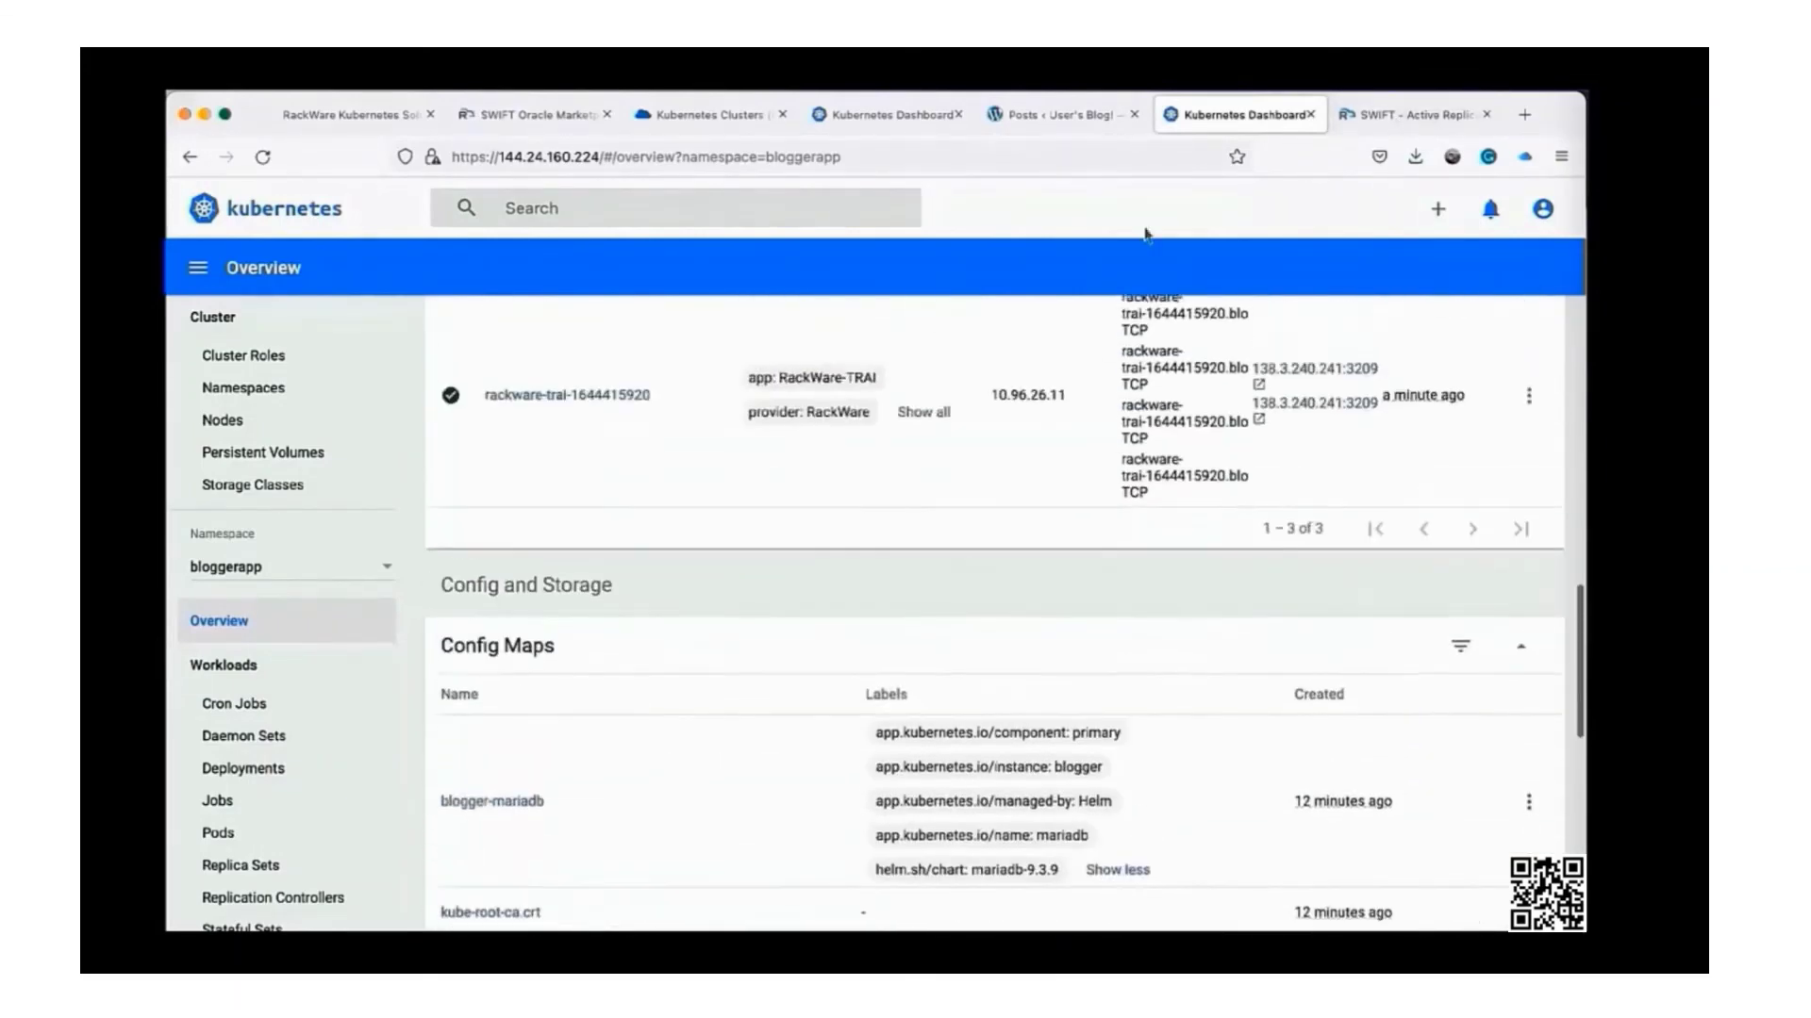
Check the Stage2 sync's progress in SWIFT and the bloggerapp deployments, pods and services on the DR cluster's Kubernetes Dashboard
left_click(1387, 117)
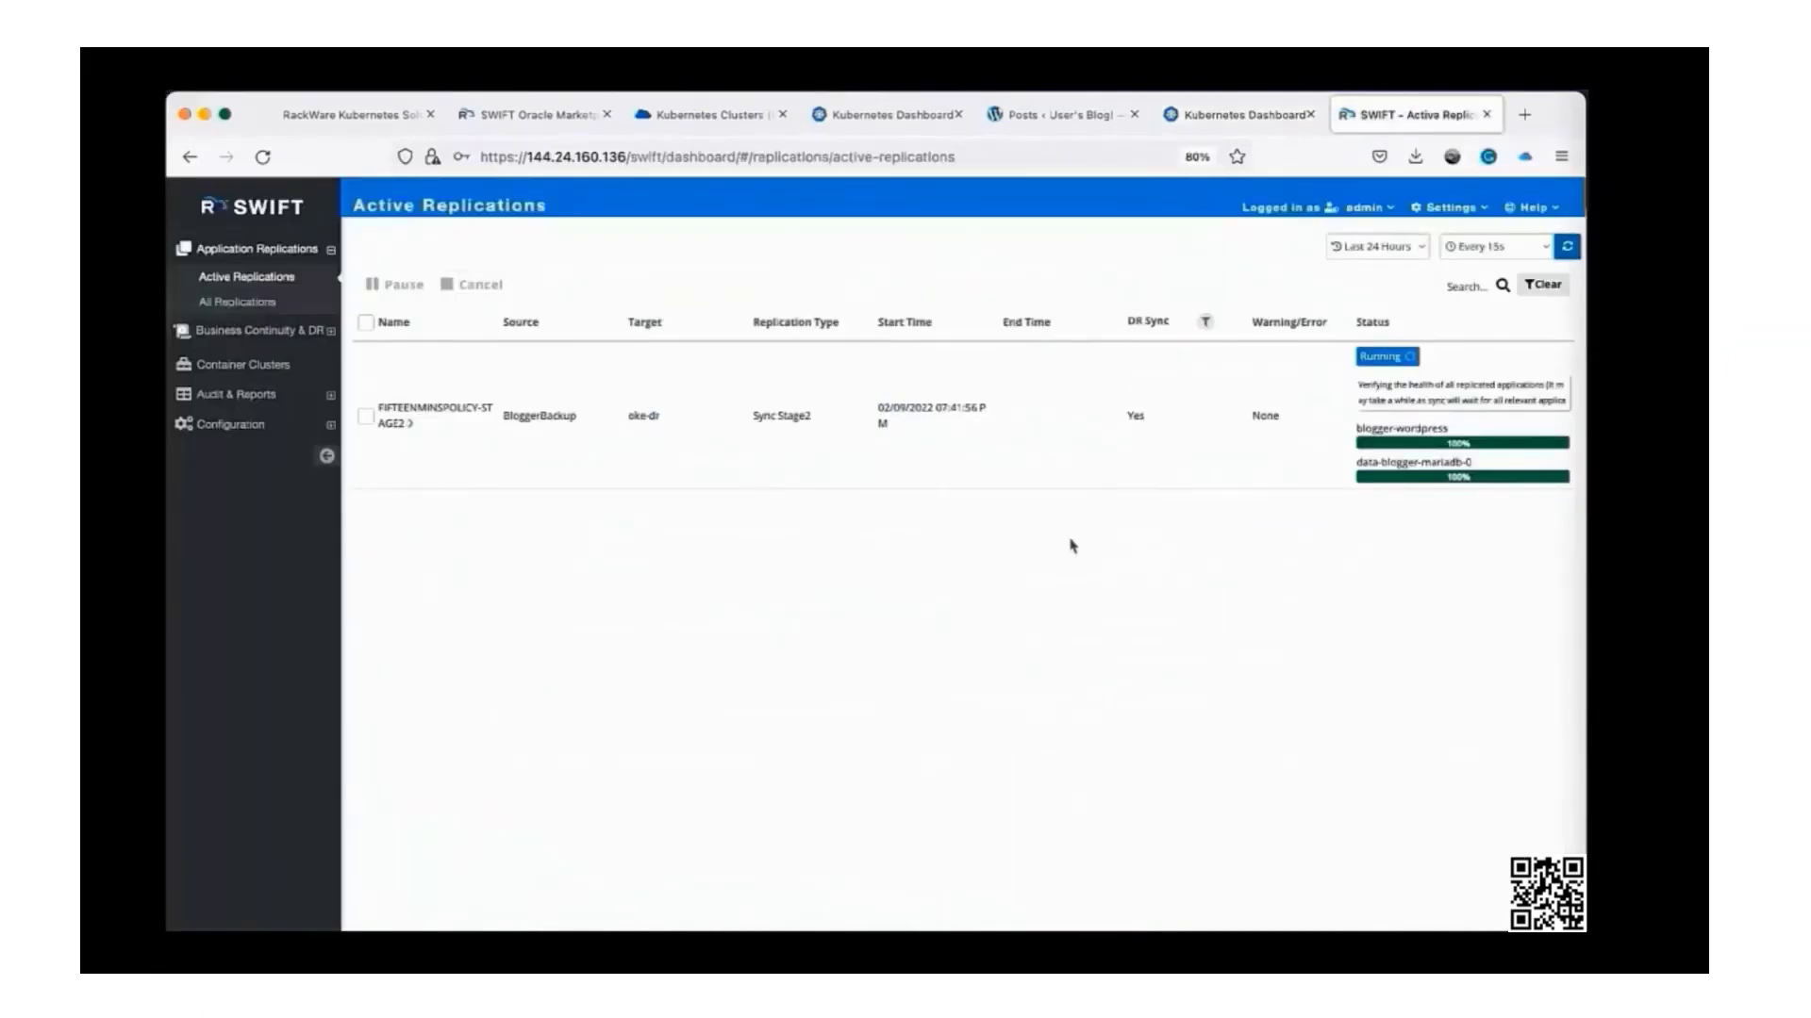
left_click(1226, 115)
scroll(1014, 476, "down", 4)
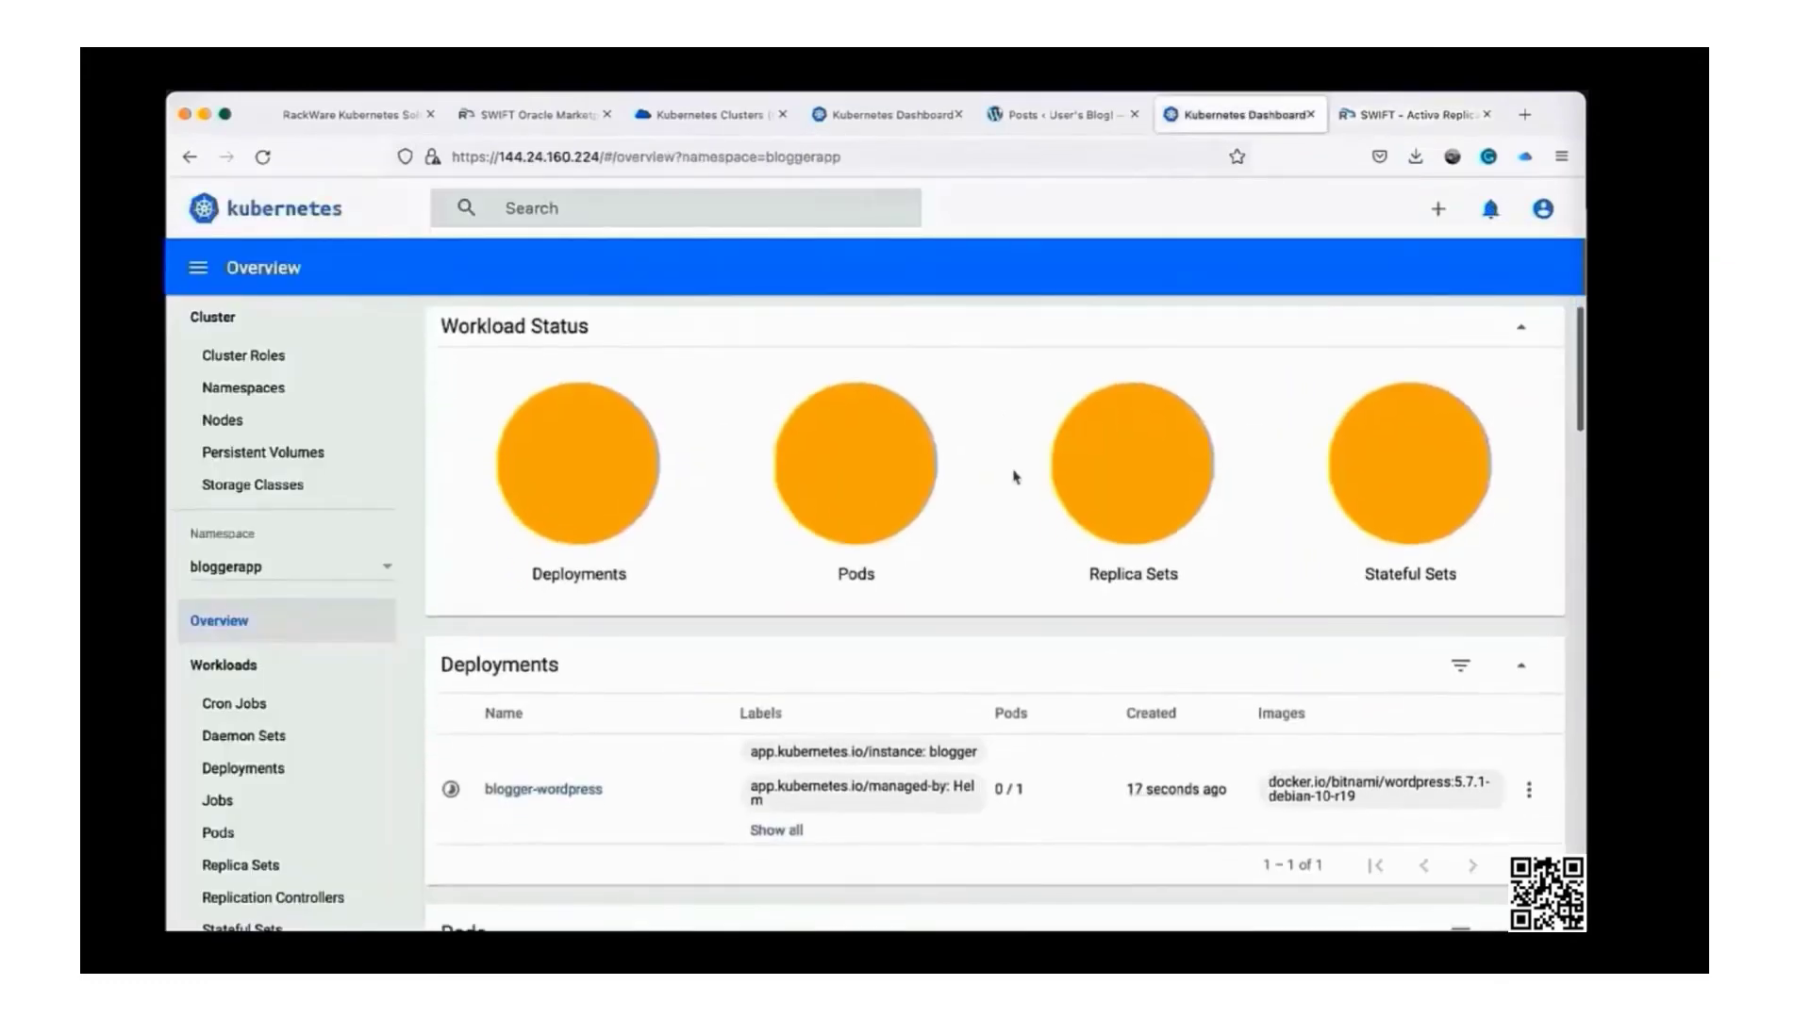
scroll(1014, 476, "down", 10)
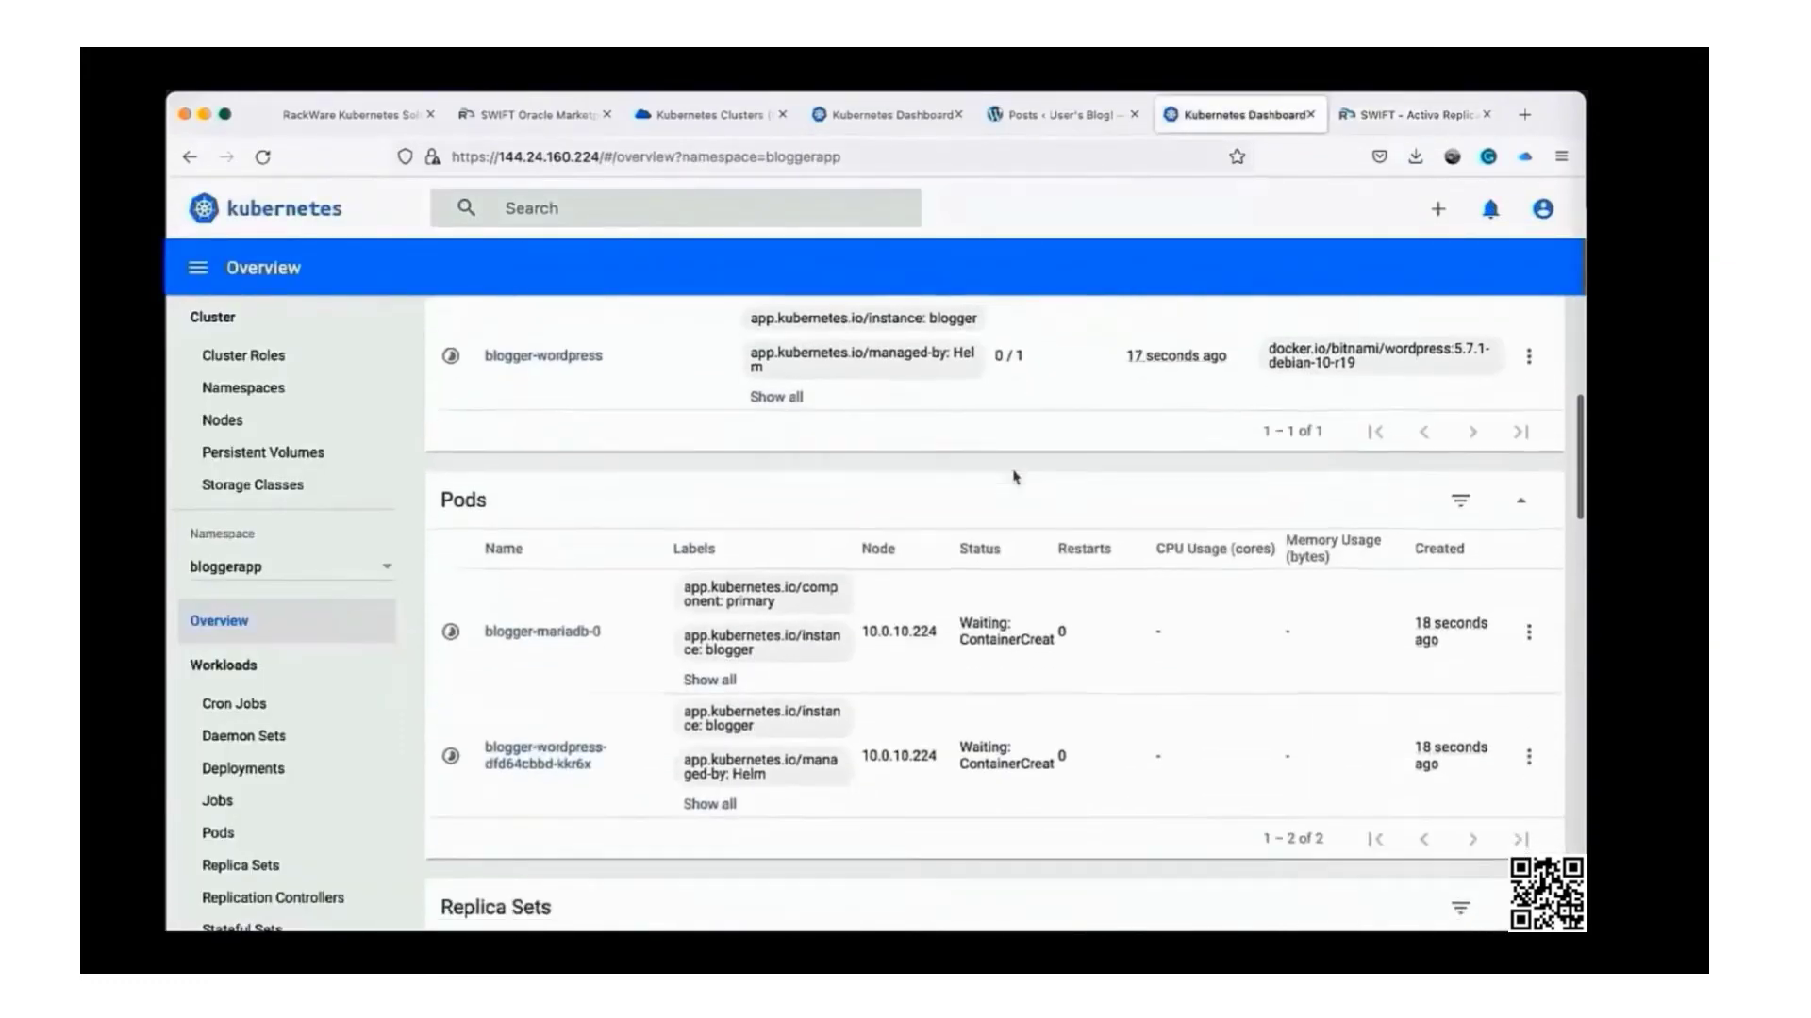
scroll(1013, 476, "down", 10)
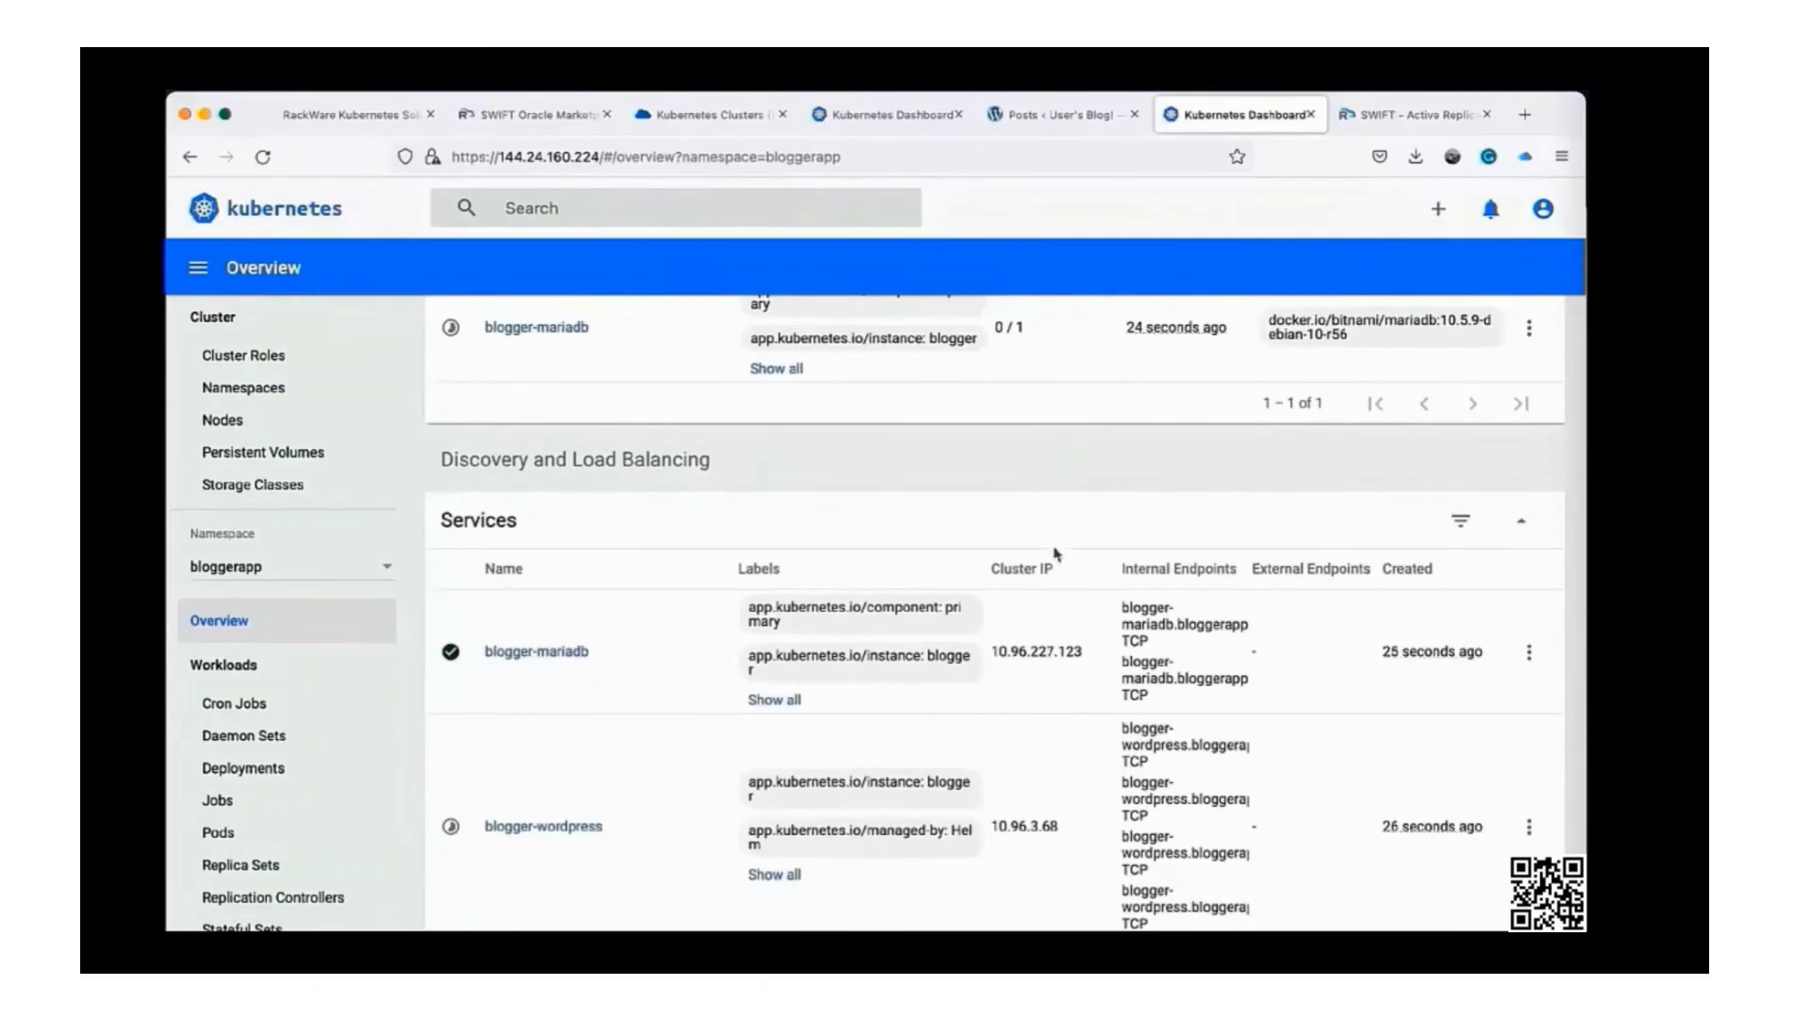
key("ctrl+Tab")
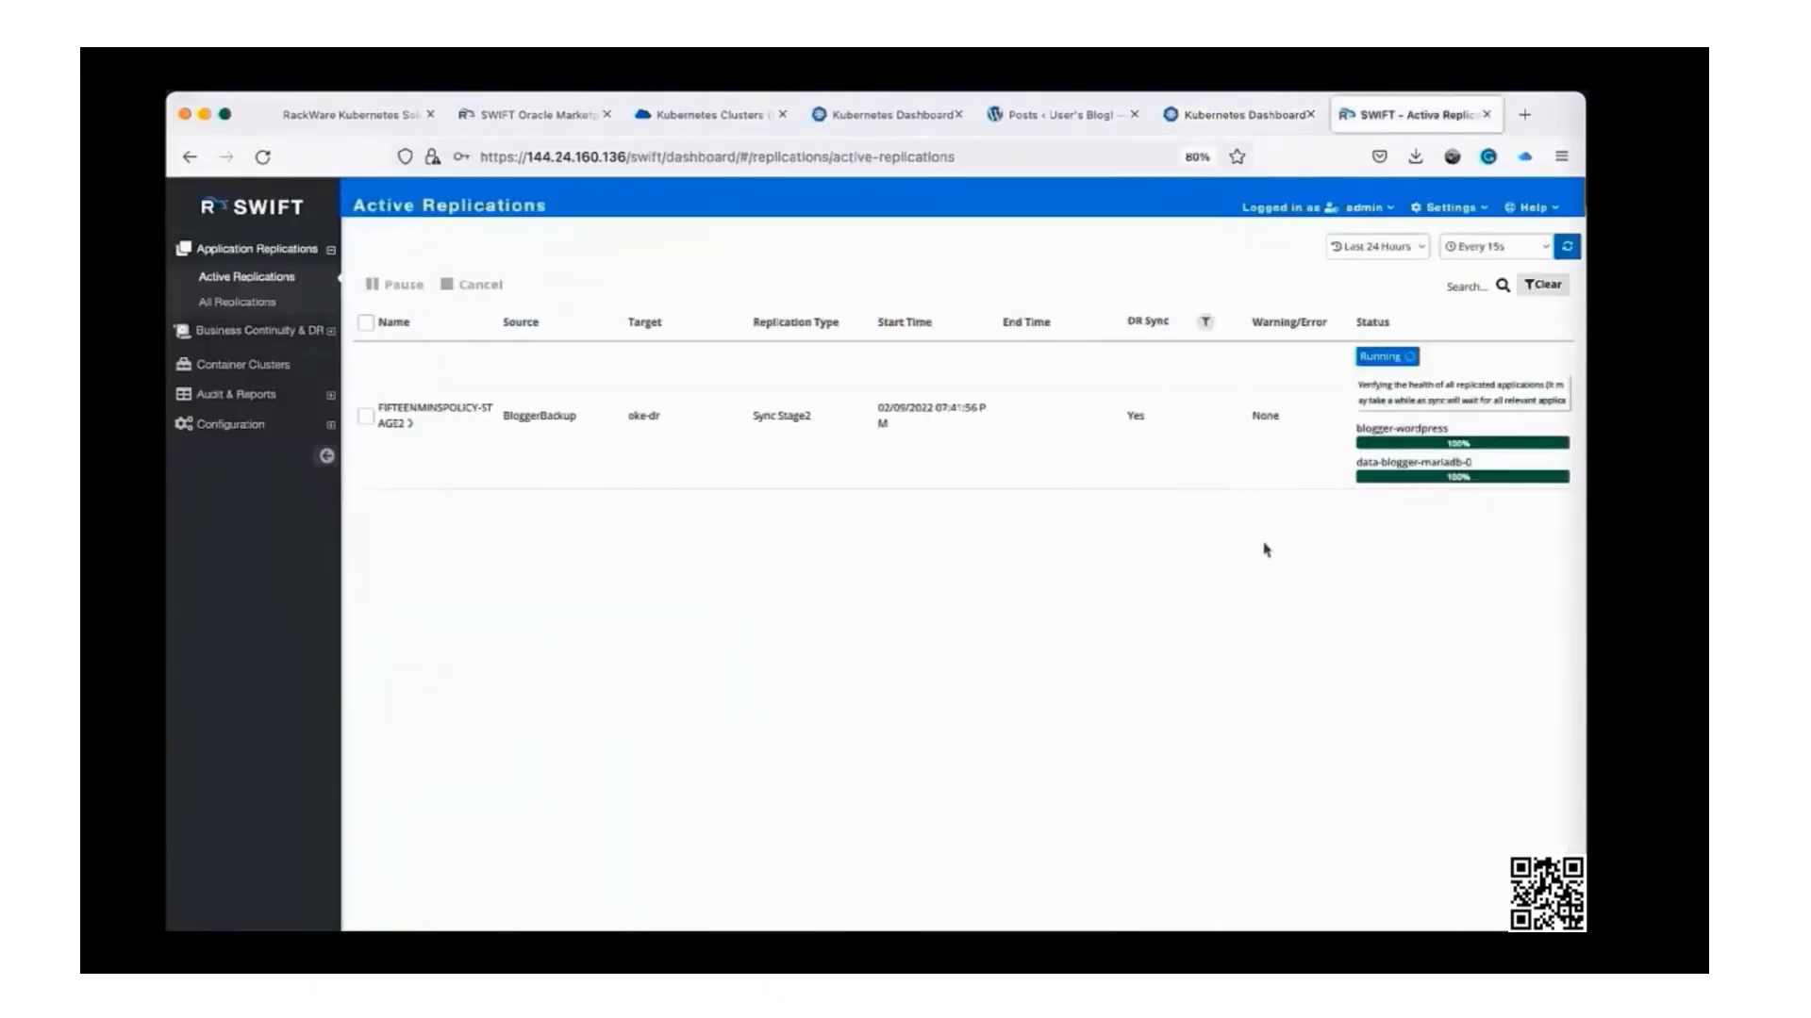
Open the blogger-wordpress service's external port 80 endpoint from the DR cluster's Kubernetes Dashboard and view the blog's posts
left_click(1254, 121)
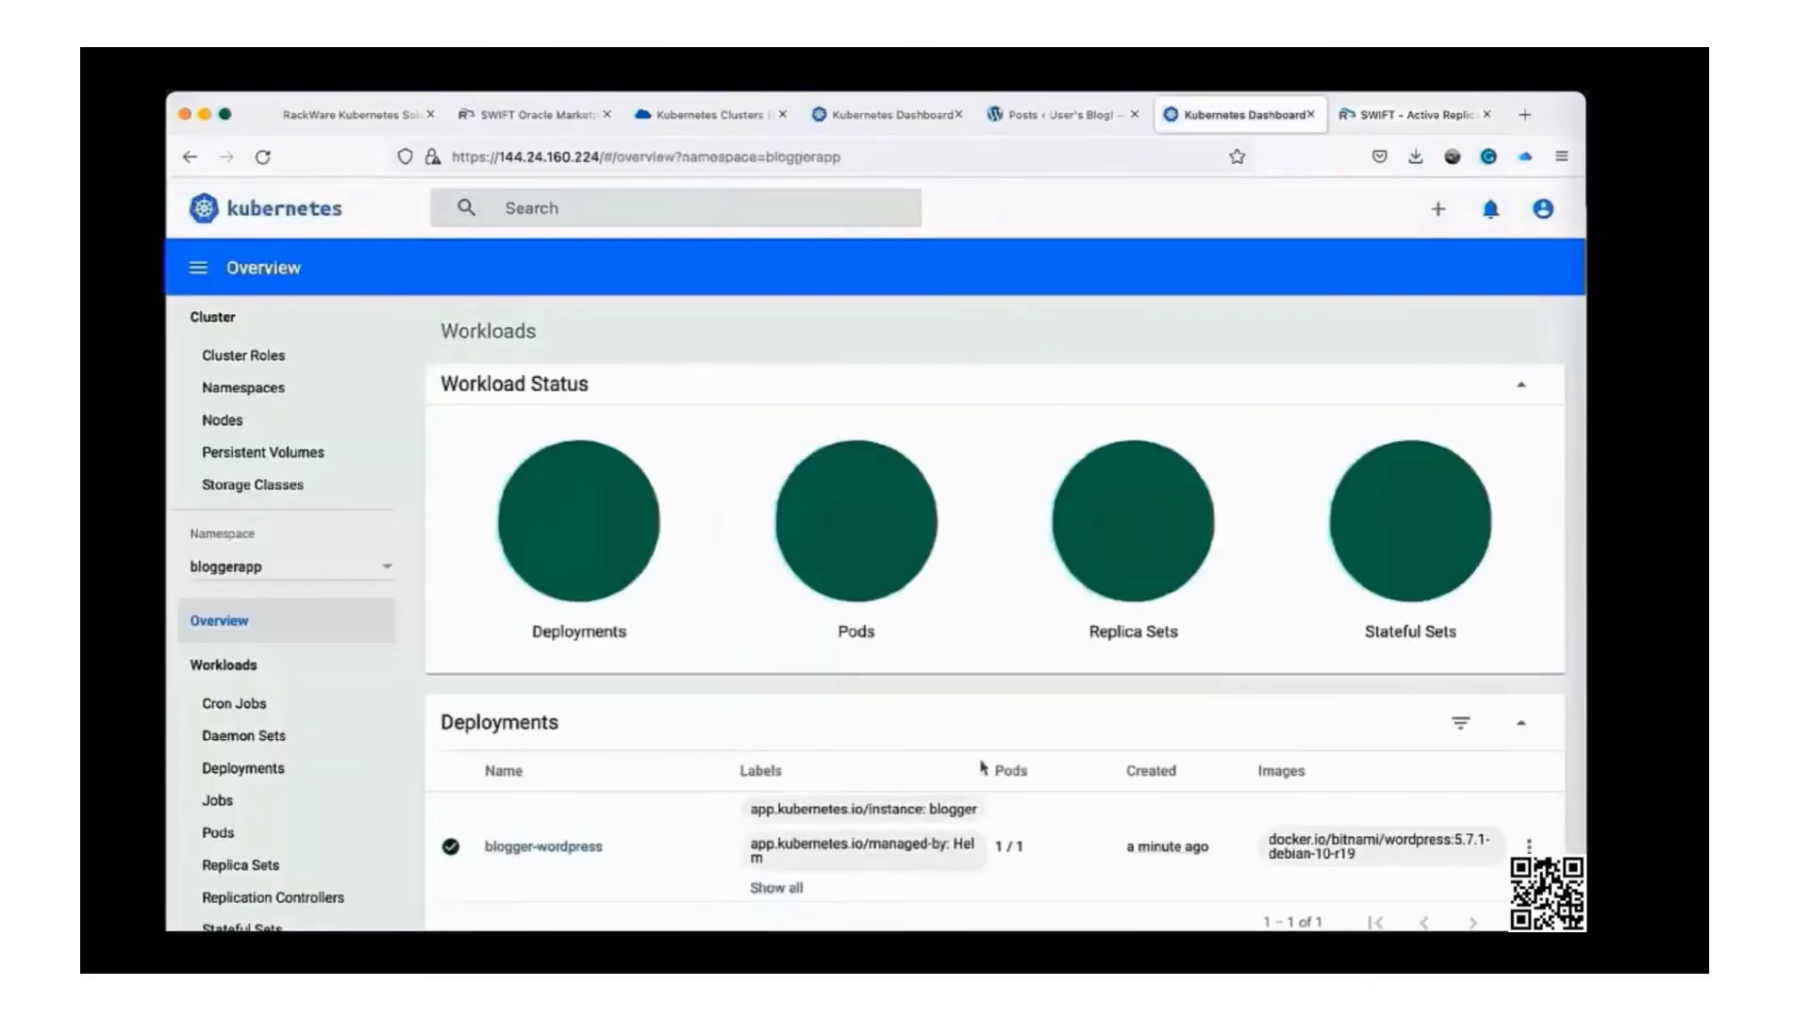
scroll(981, 768, "down", 15)
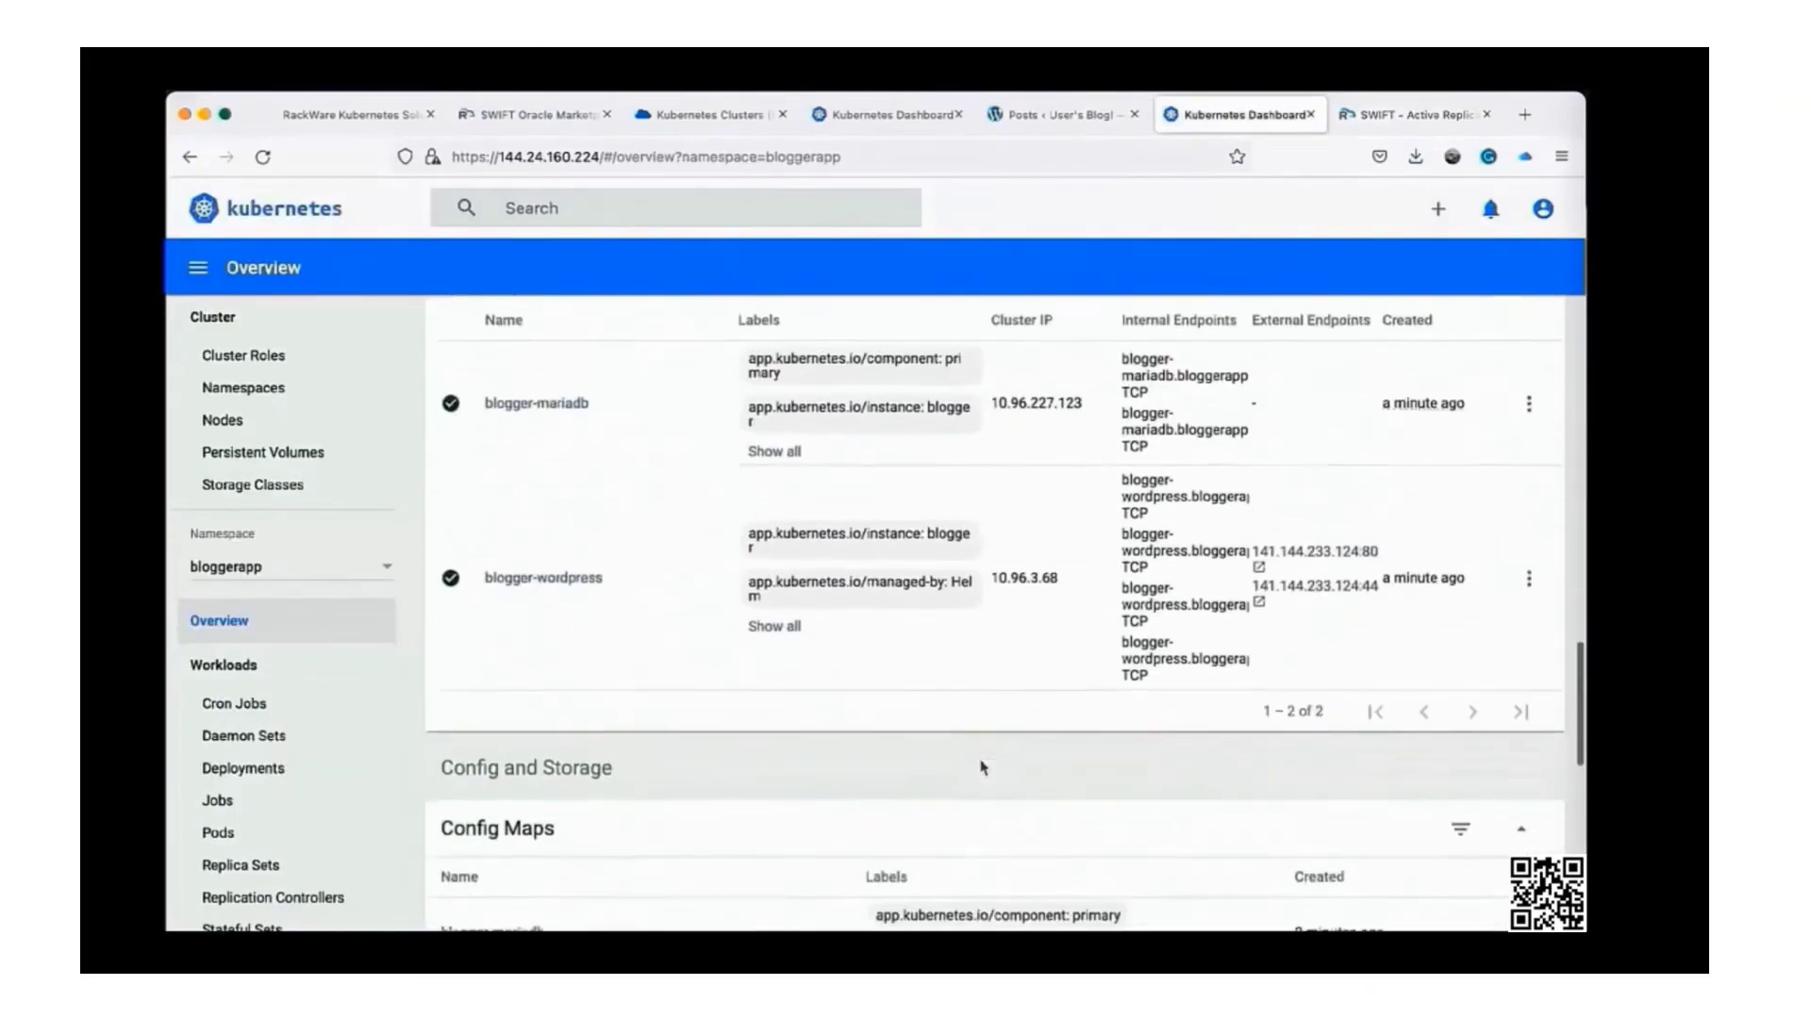
left_click(1328, 550)
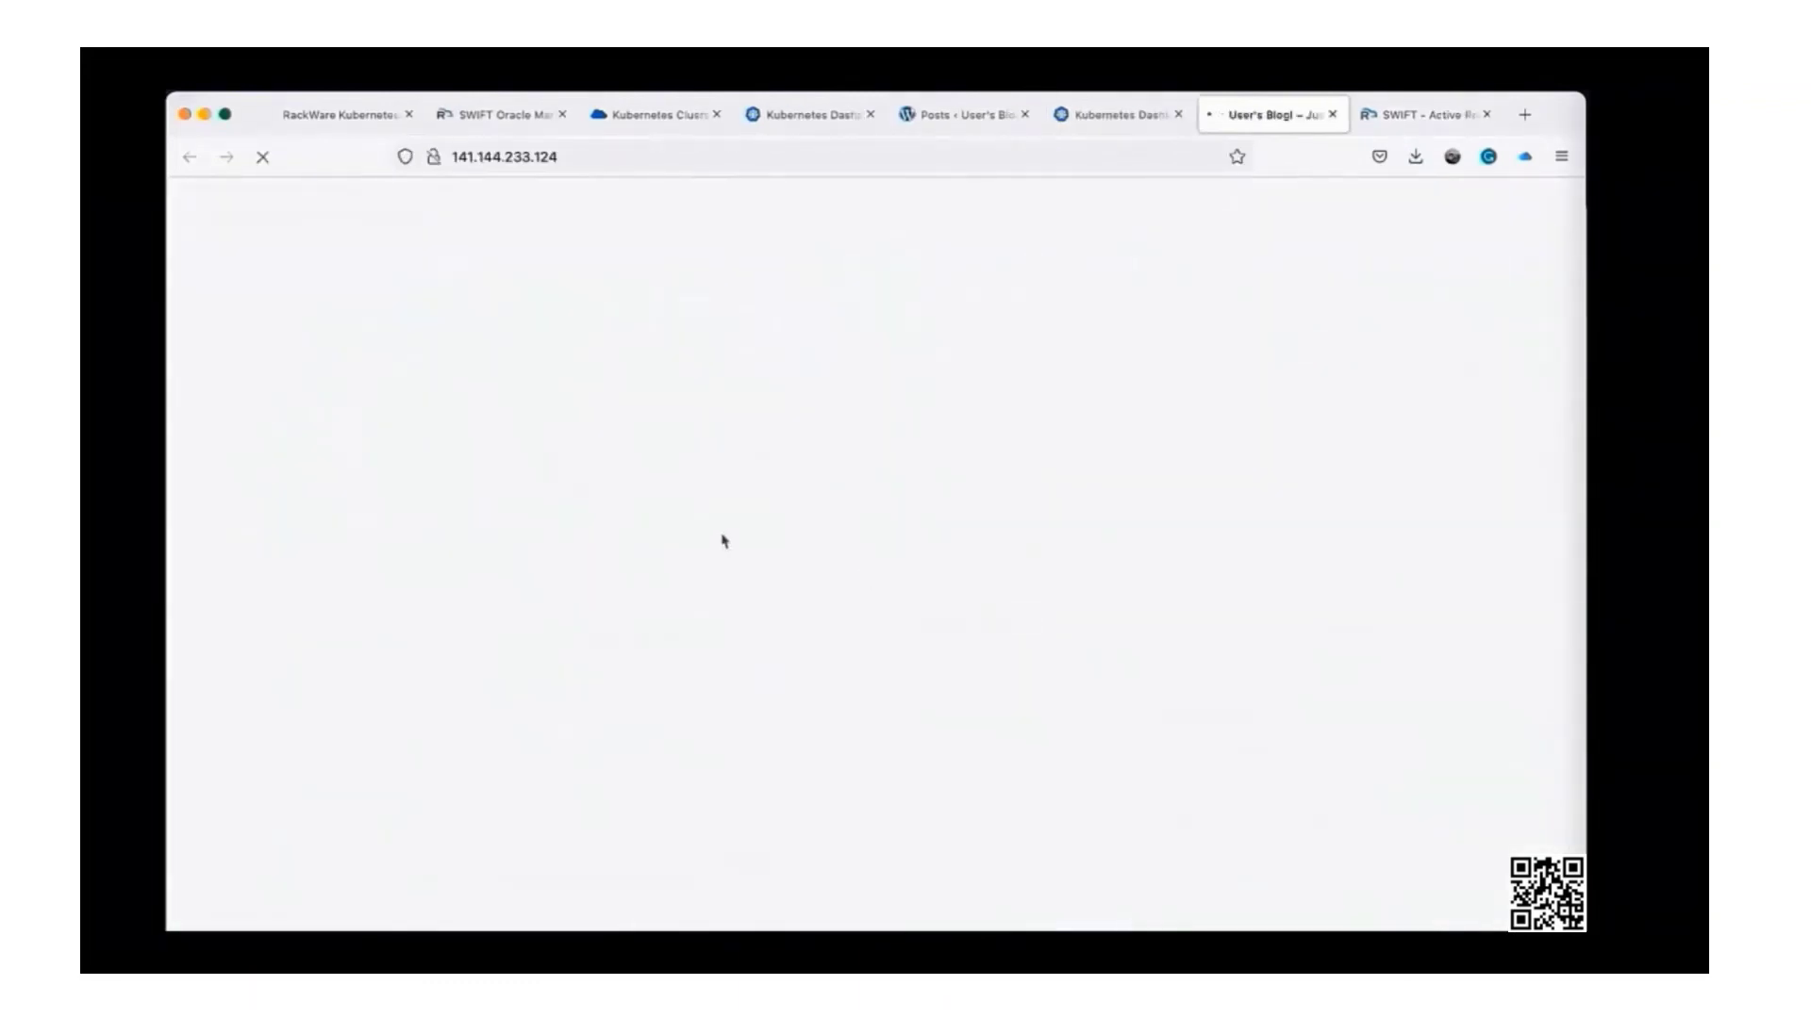
scroll(796, 666, "down", 3)
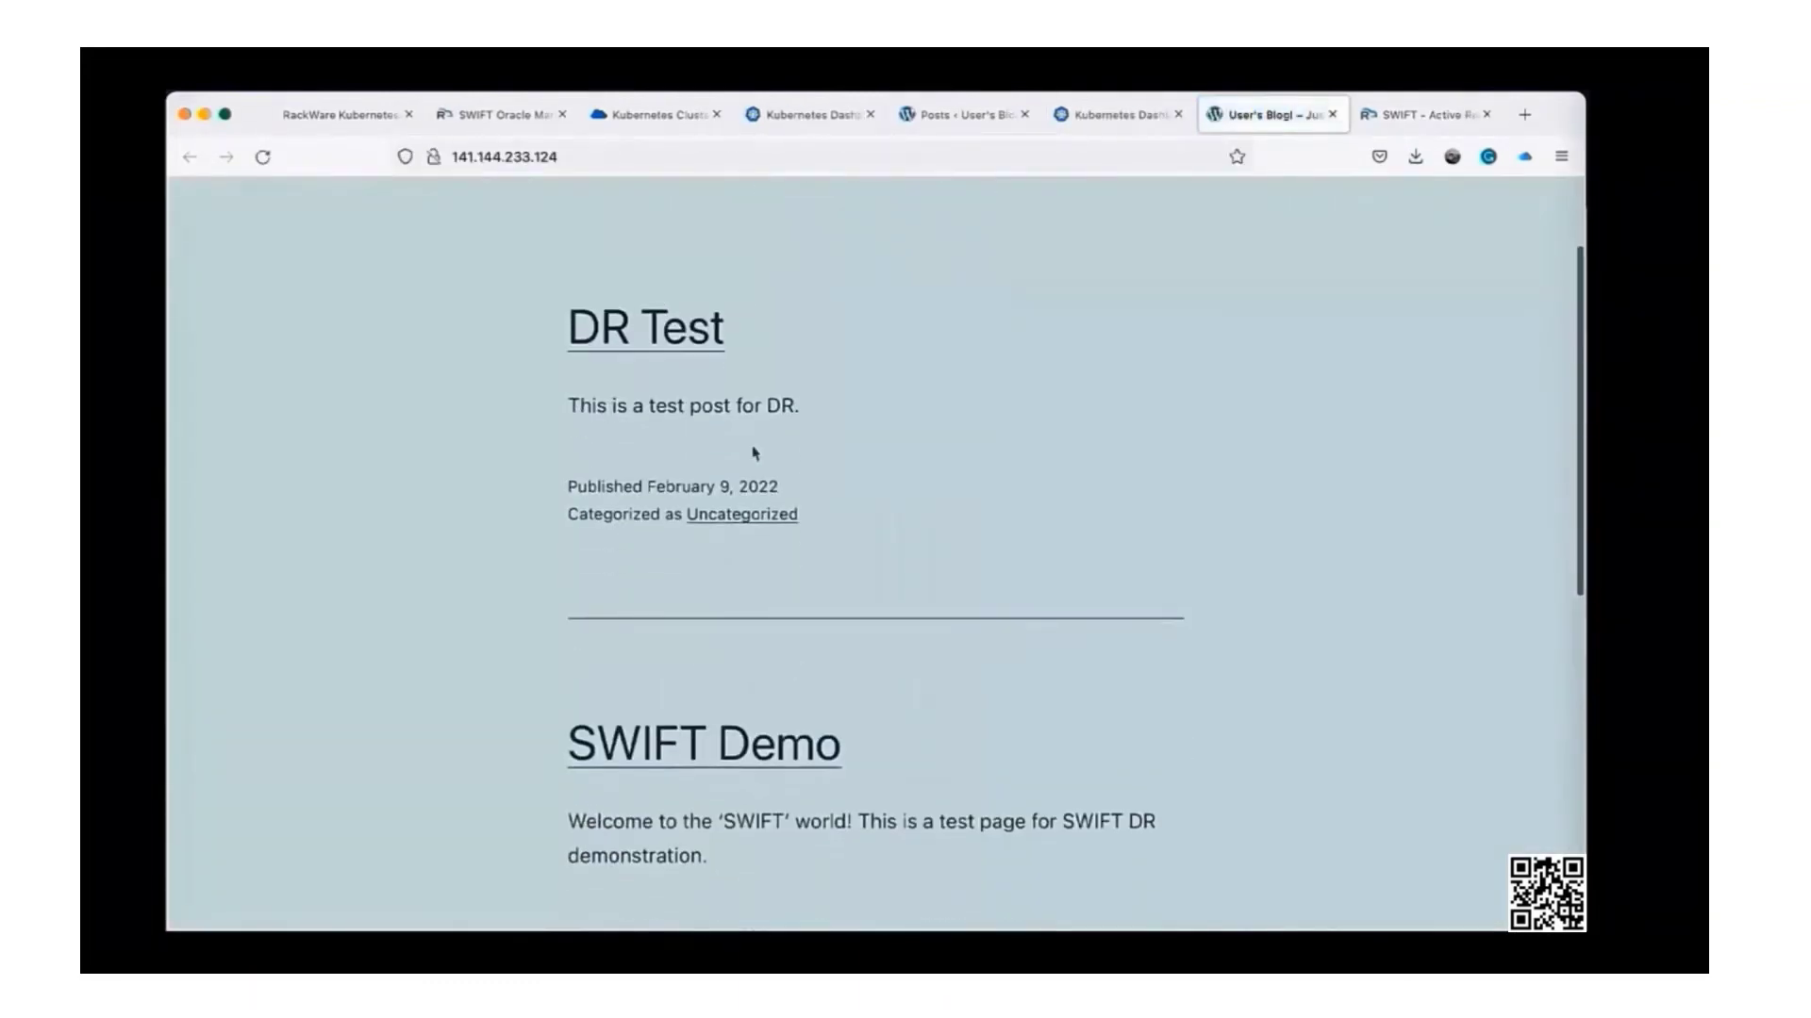